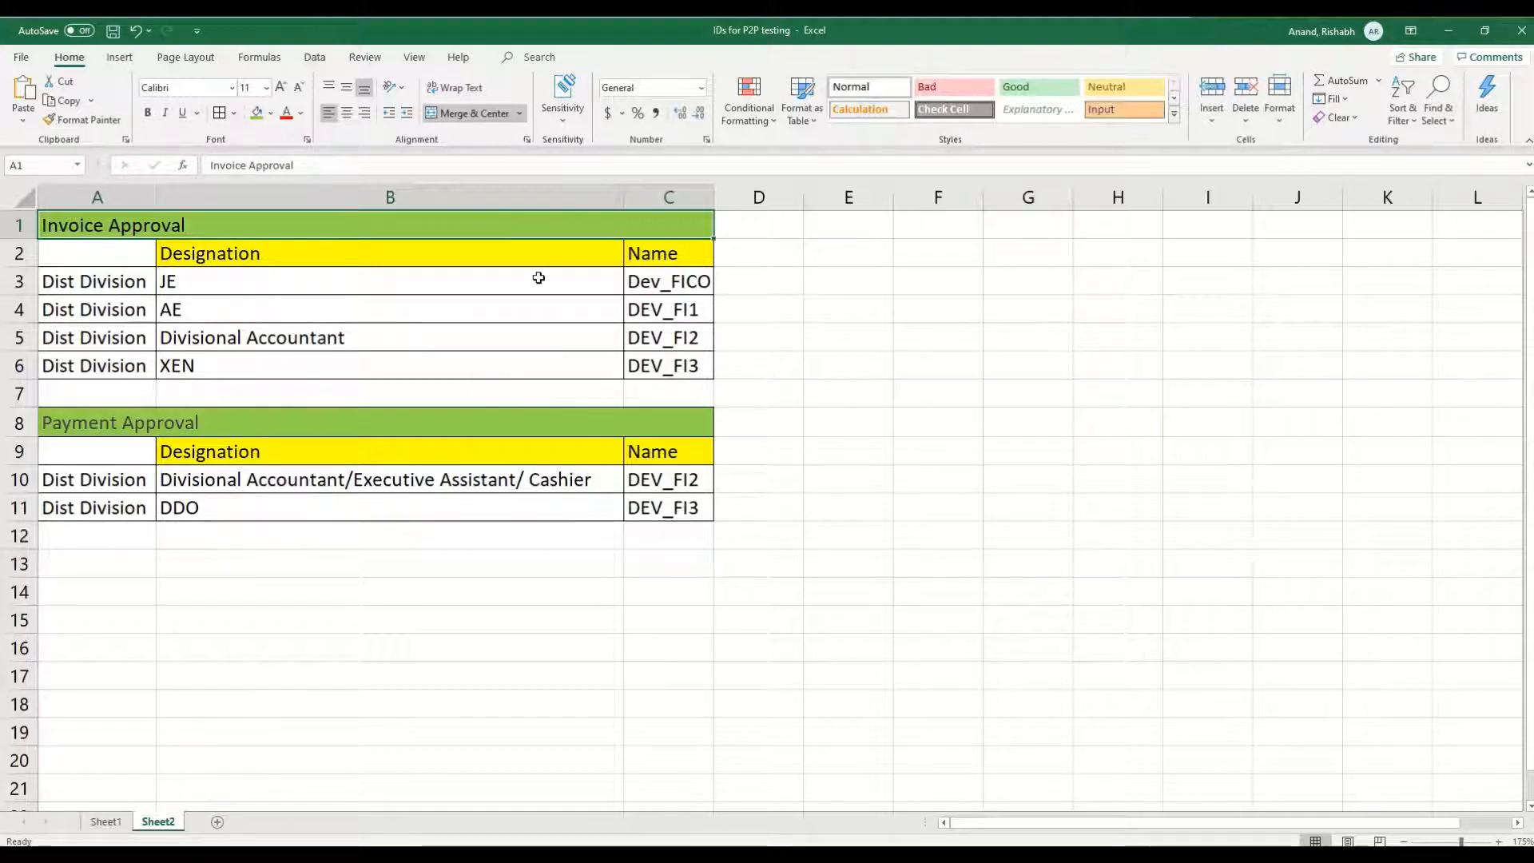
# Review the designations listed for invoice approval and payment approval on Sheet2, from JE through to DDO.
pyautogui.click(539, 277)
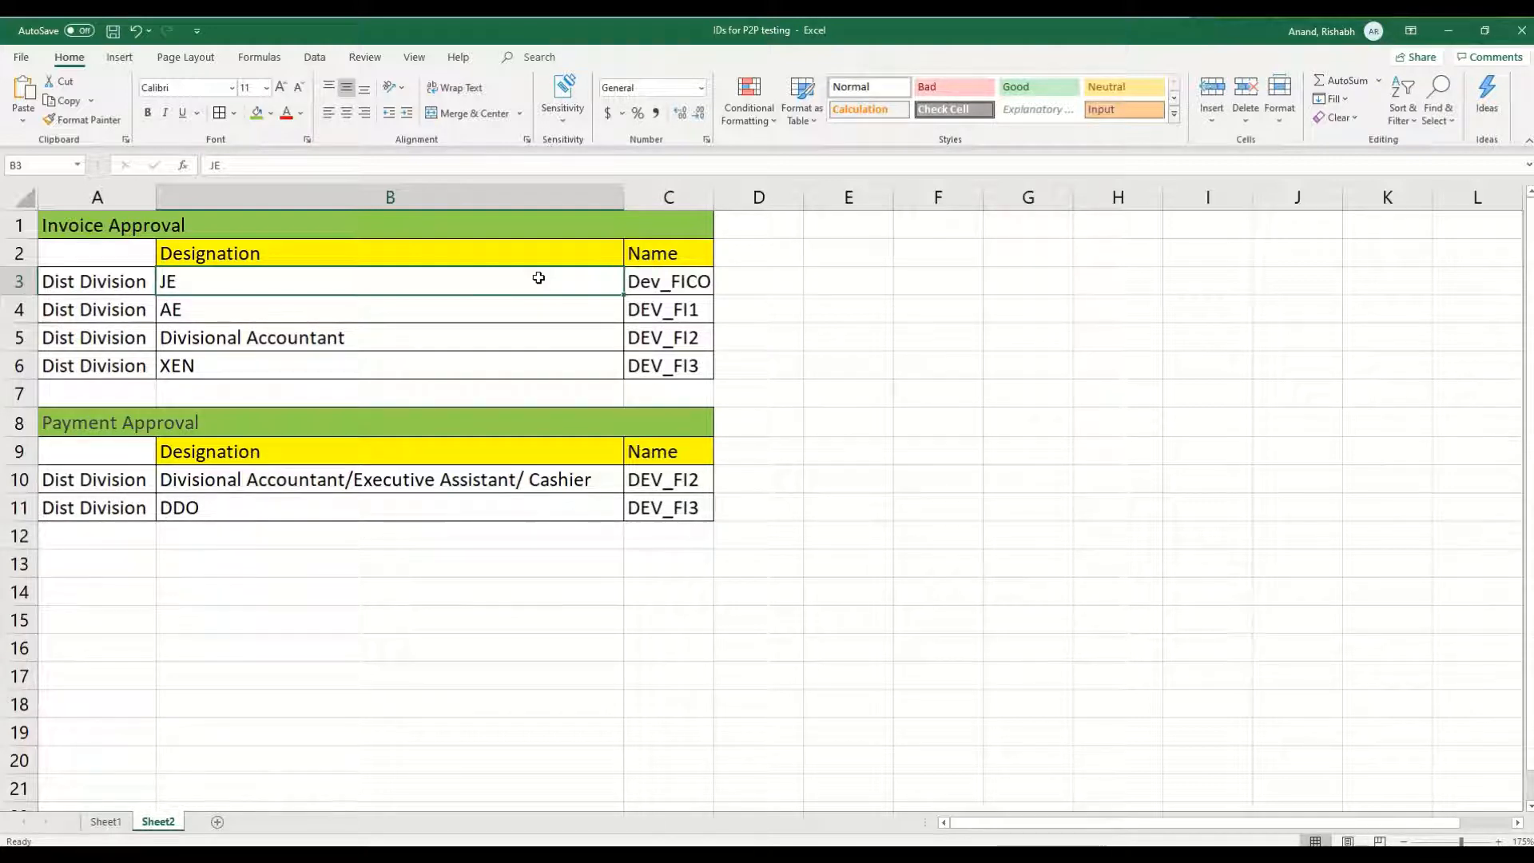
pyautogui.click(517, 328)
pyautogui.click(480, 307)
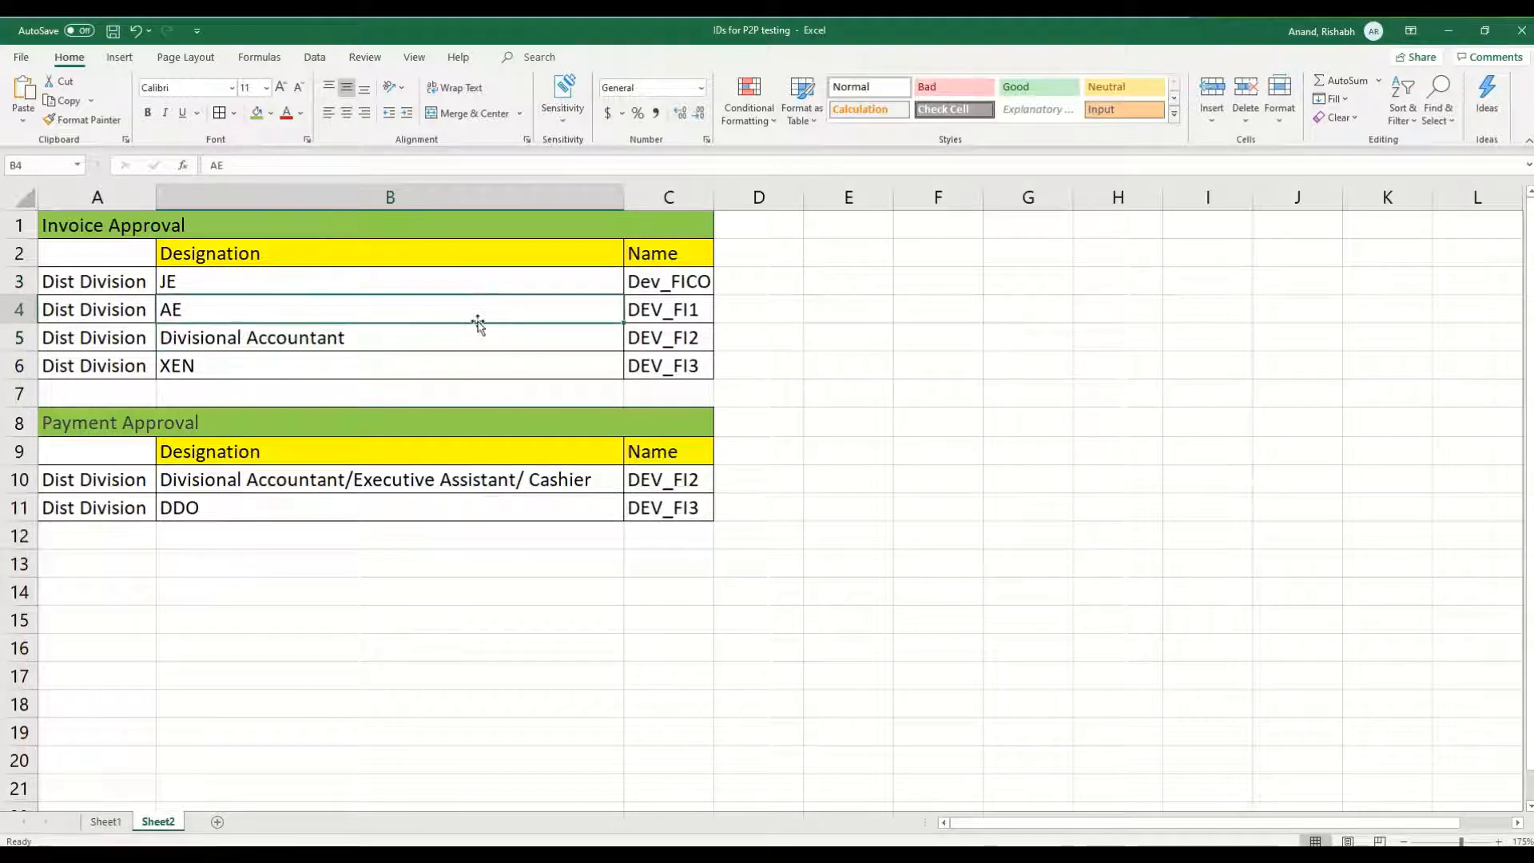
pyautogui.click(477, 329)
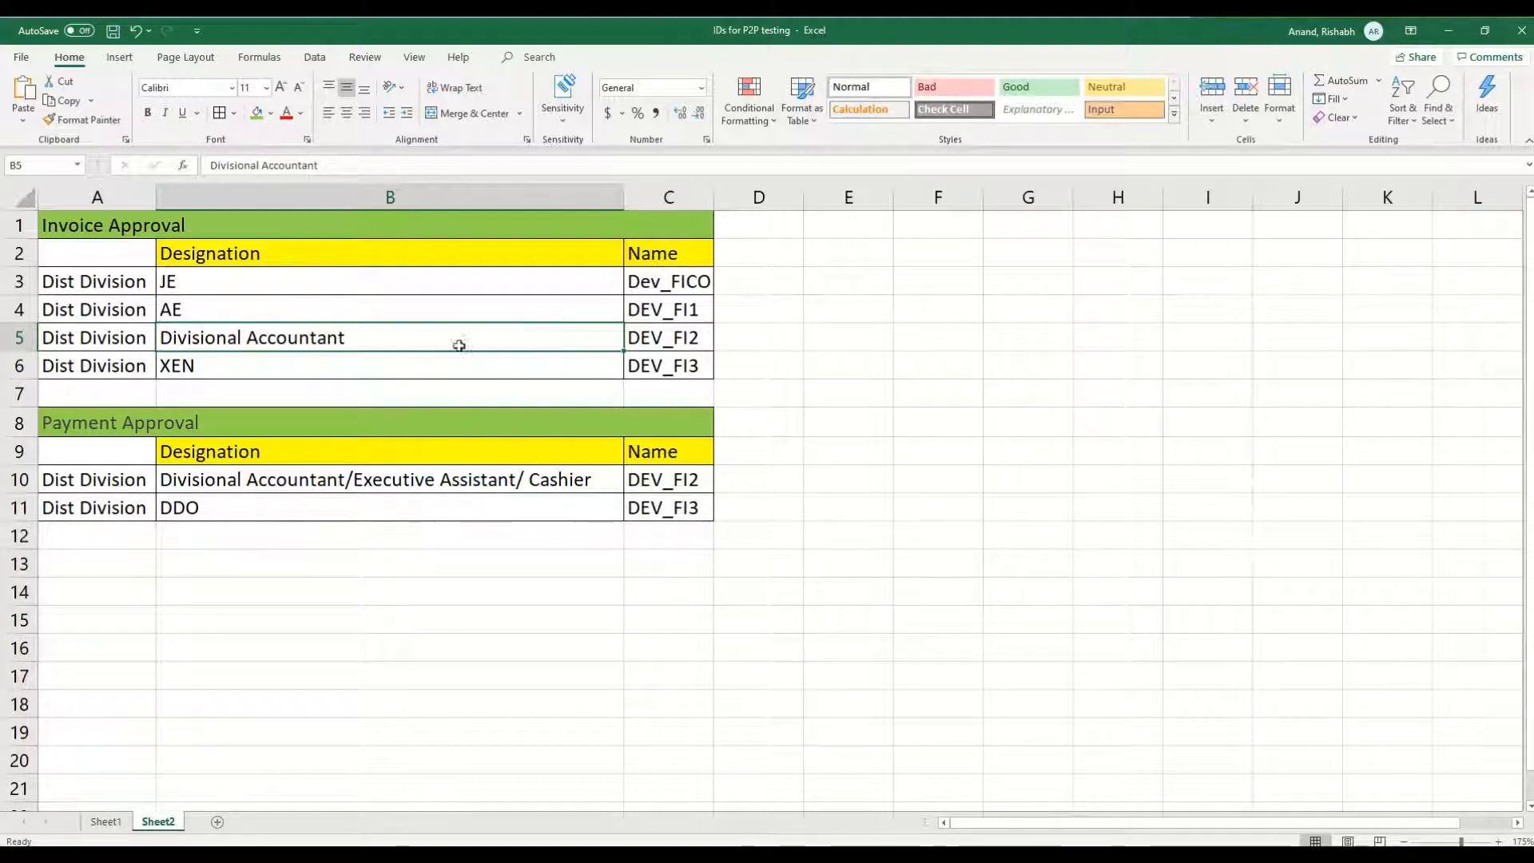
pyautogui.click(413, 368)
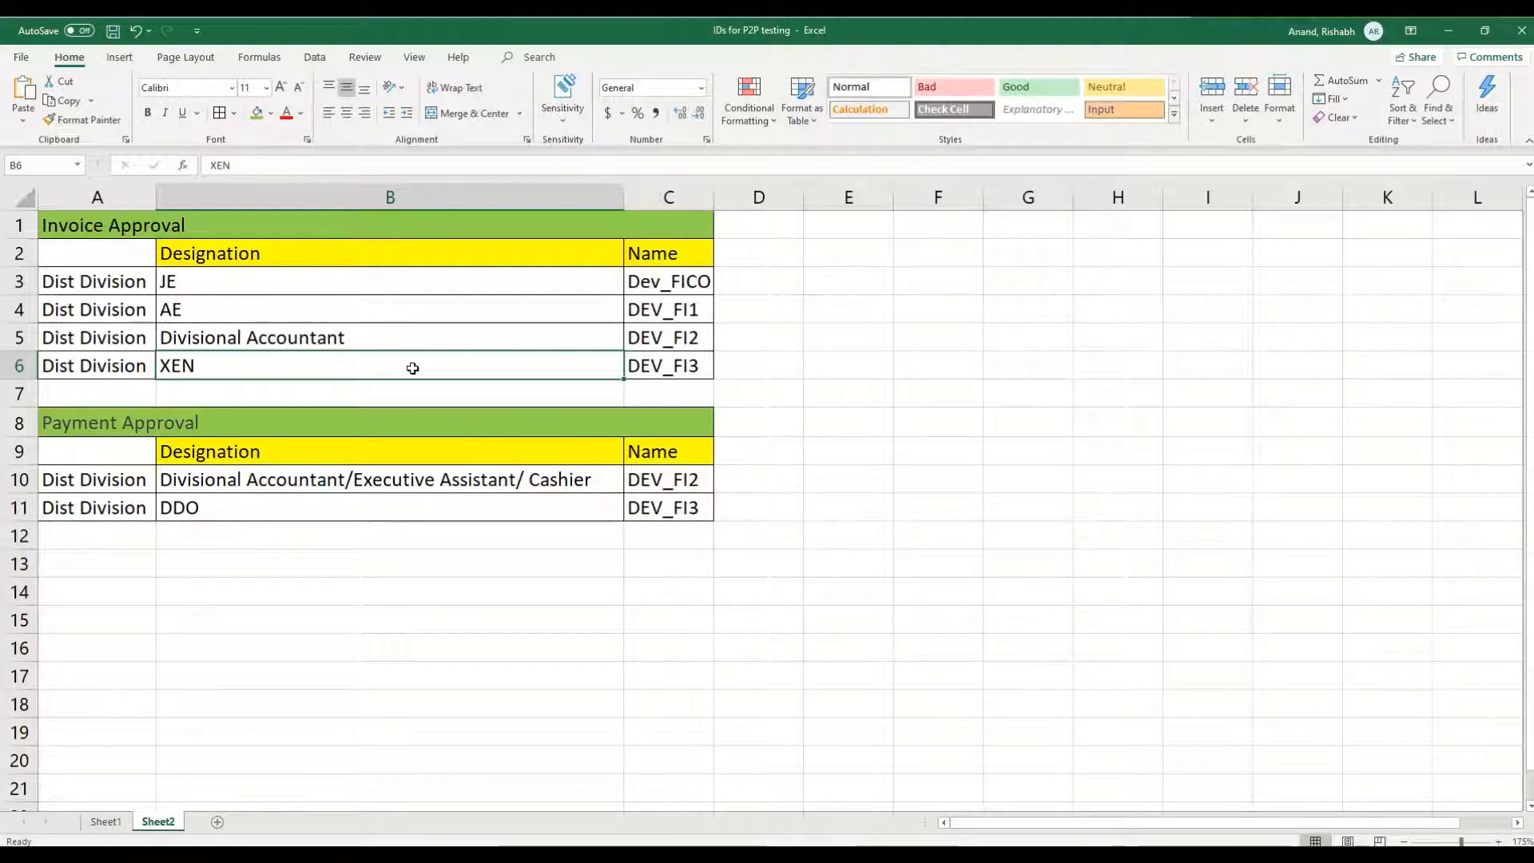
pyautogui.click(388, 420)
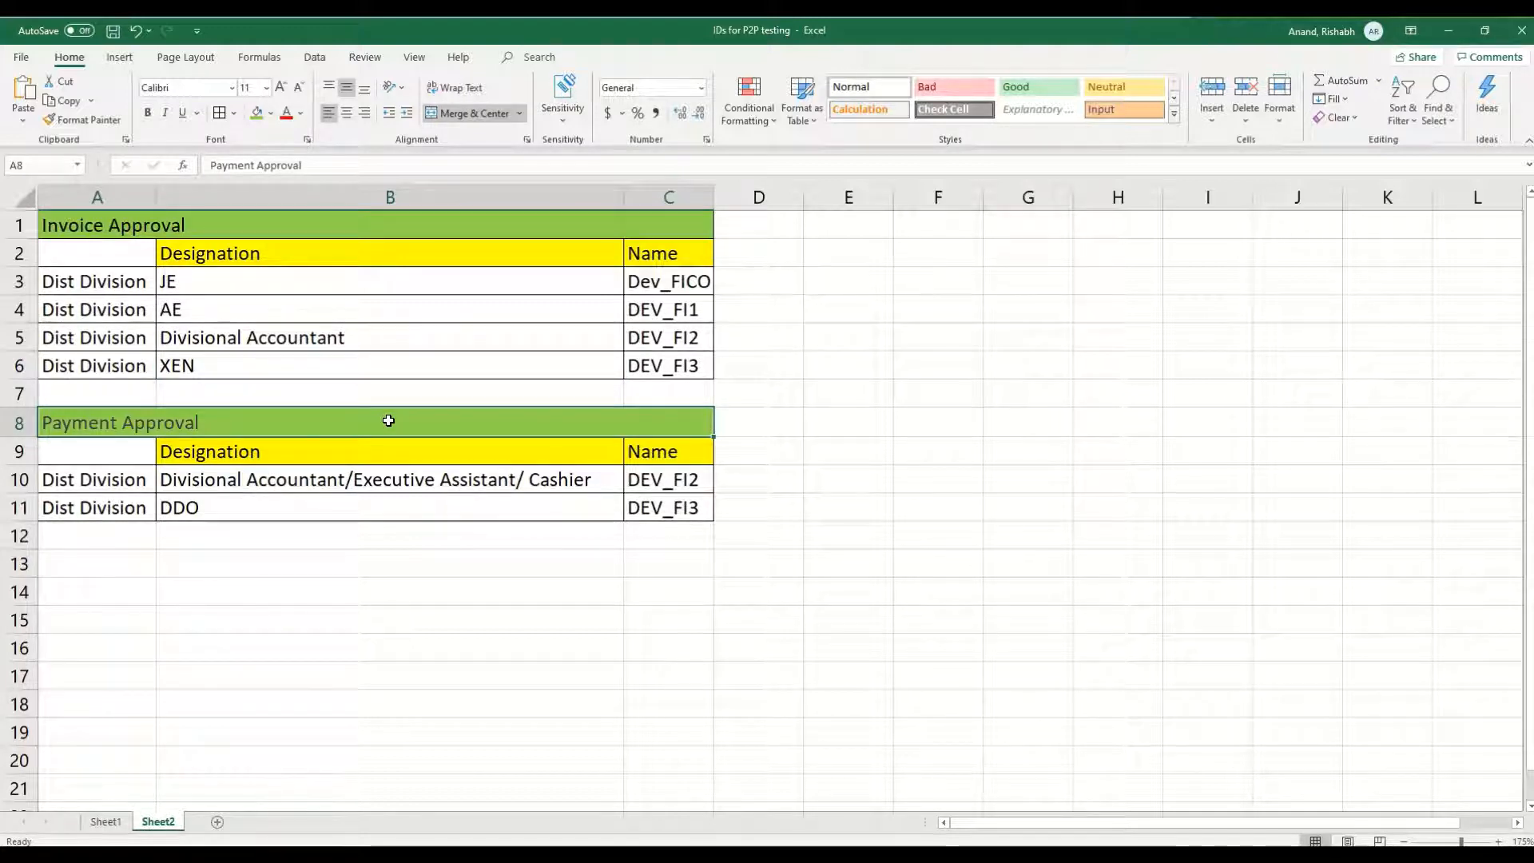
pyautogui.click(378, 469)
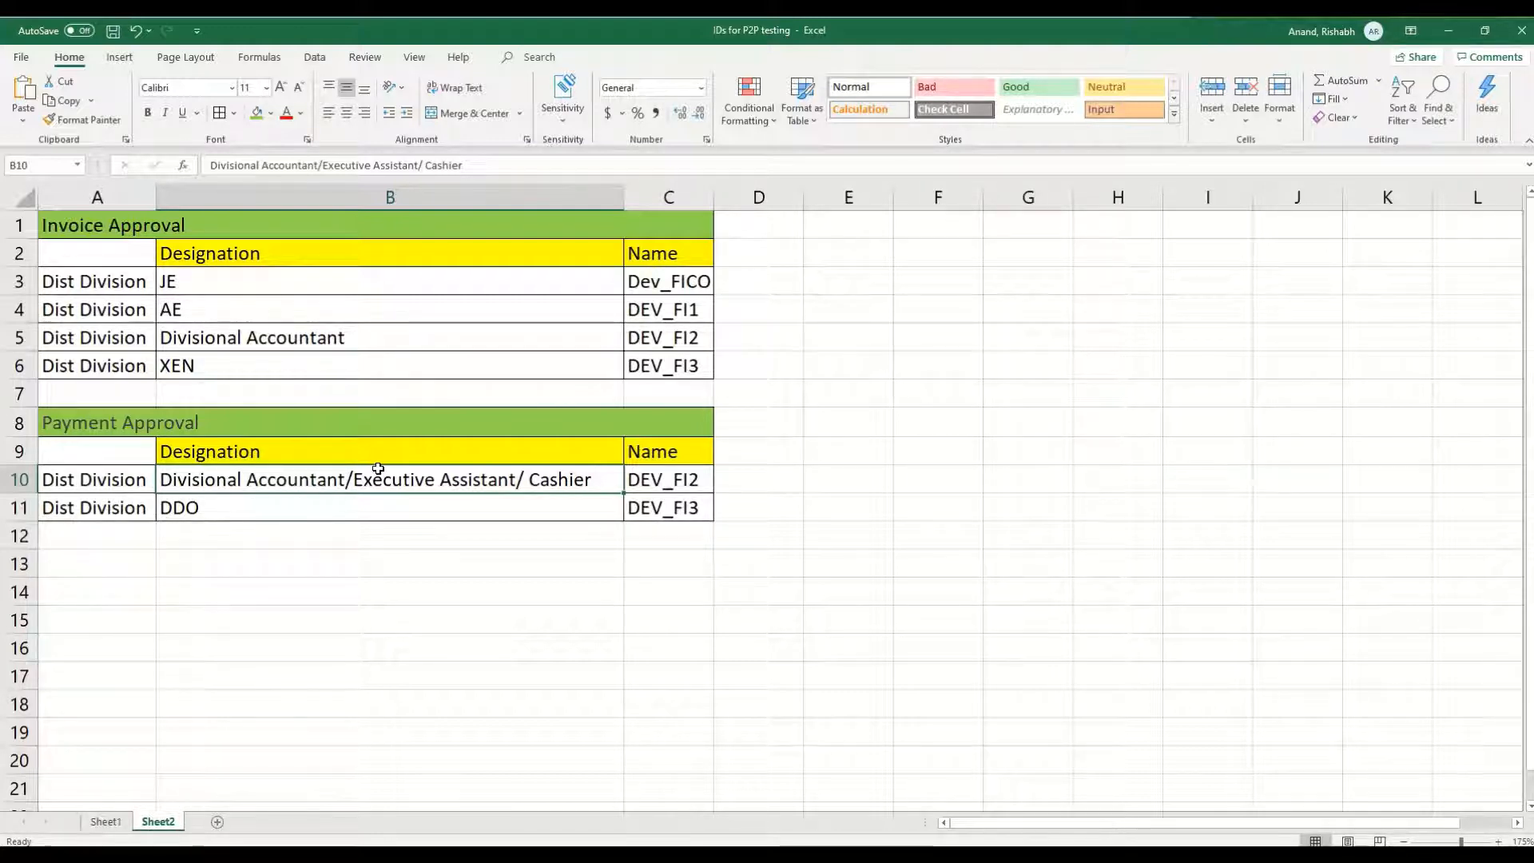
pyautogui.click(326, 504)
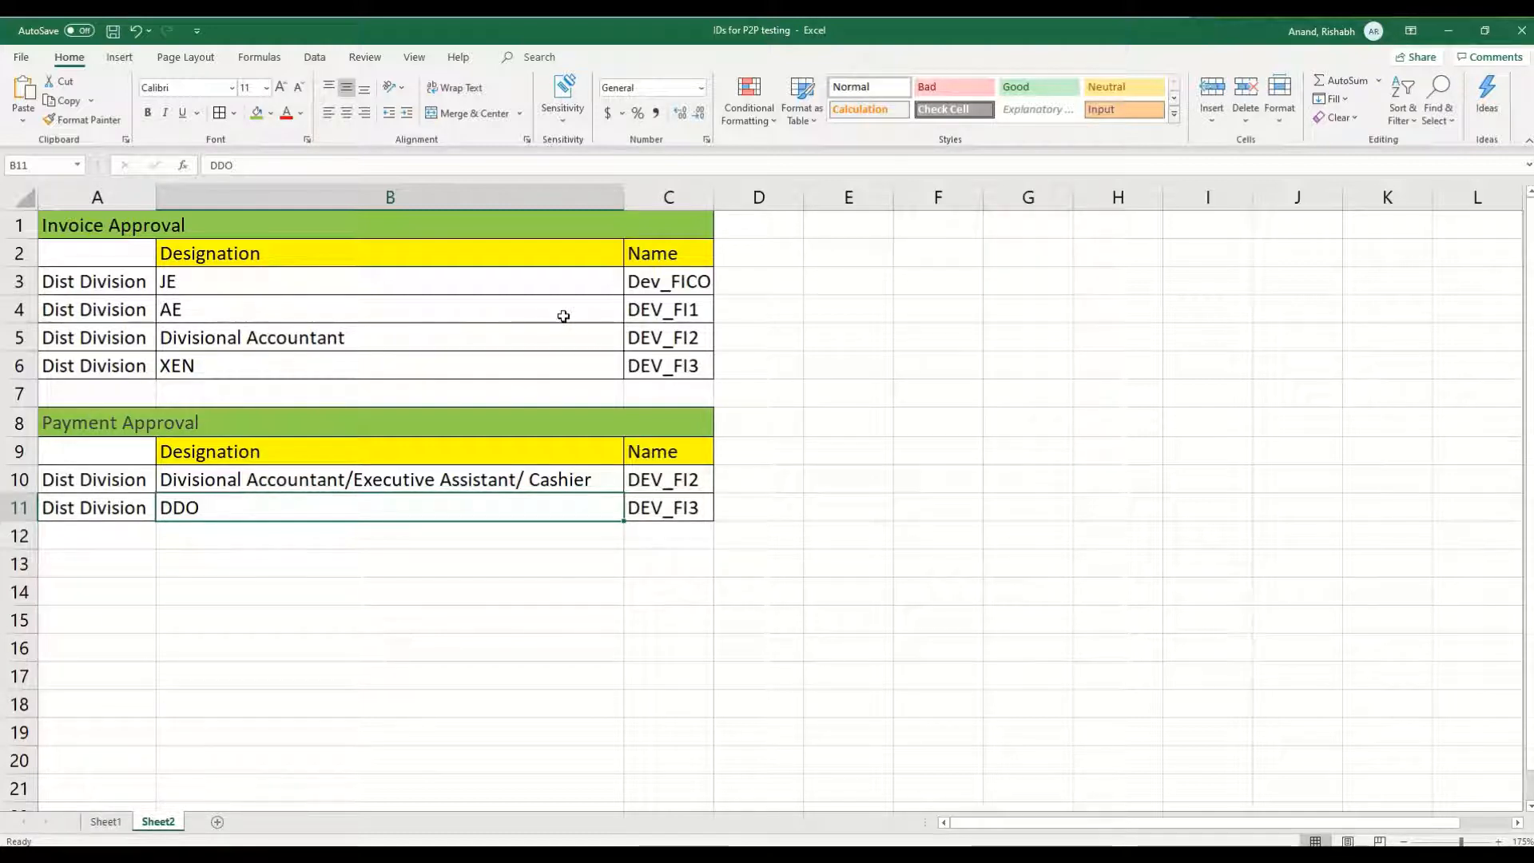
# Examine which test user ID is assigned to each invoice approval designation: JE, AE, Divisional Accountant and XEN.
pyautogui.press('Up')
pyautogui.press('Up')
pyautogui.press('Up')
pyautogui.press('Up')
pyautogui.press('Up')
pyautogui.press('Up')
pyautogui.press('Up')
pyautogui.press('Up')
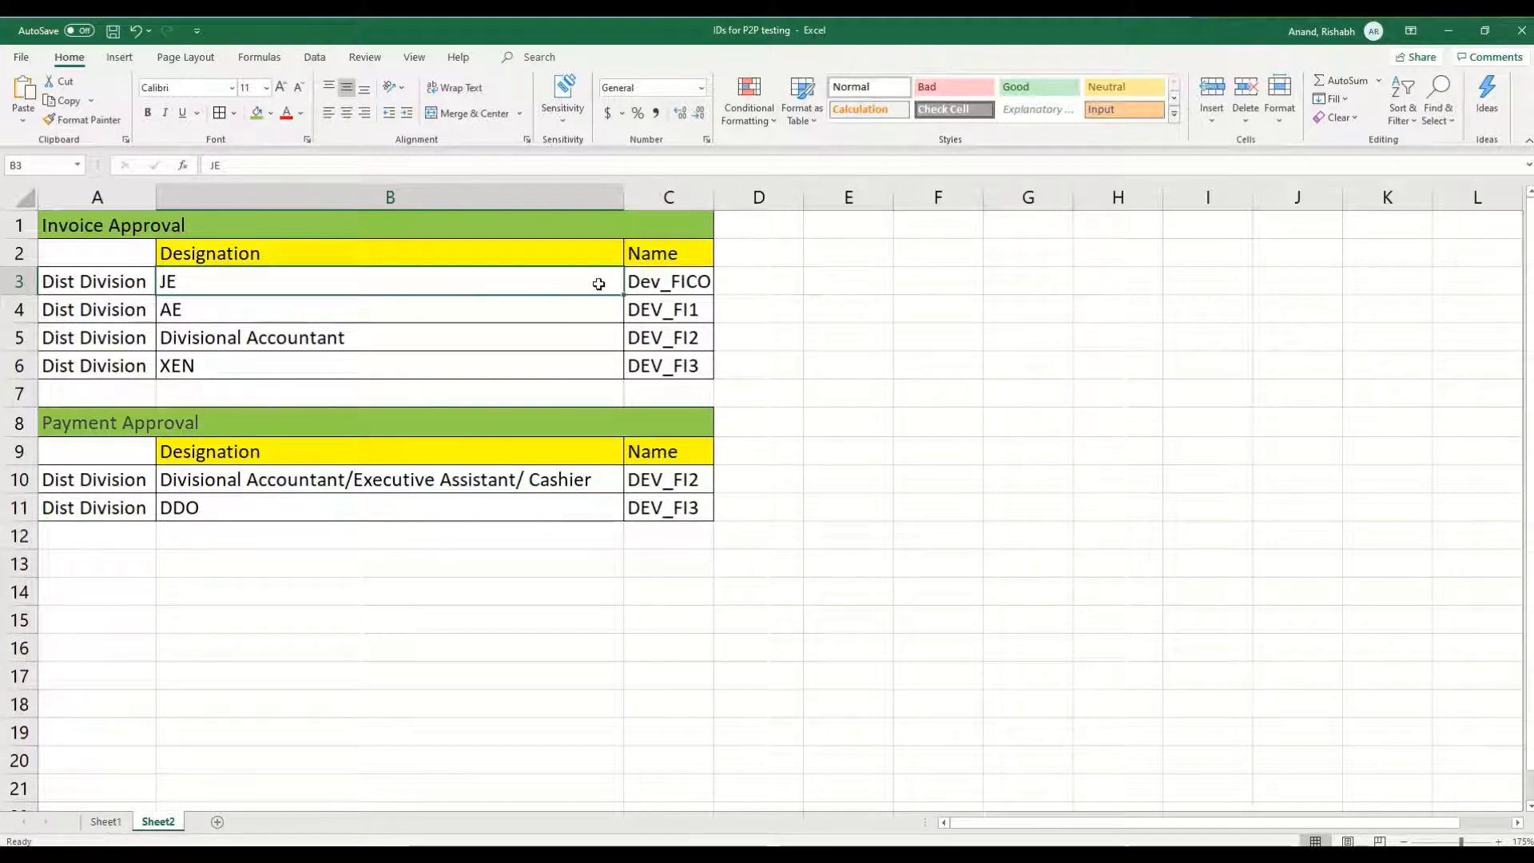
pyautogui.moveTo(603, 286); pyautogui.dragTo(599, 366)
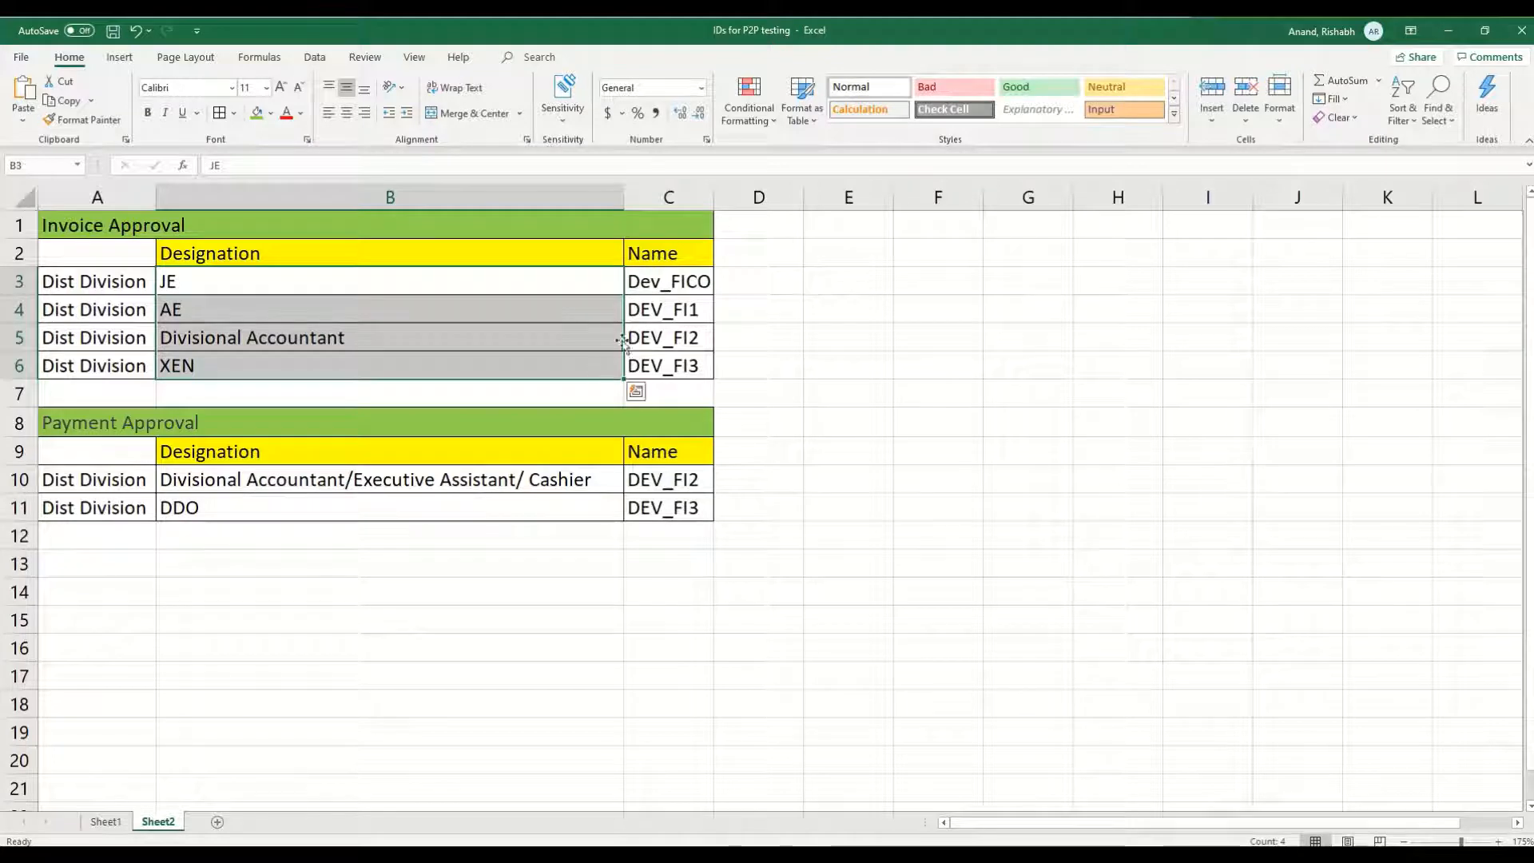
pyautogui.click(668, 285)
pyautogui.moveTo(670, 329); pyautogui.dragTo(674, 362)
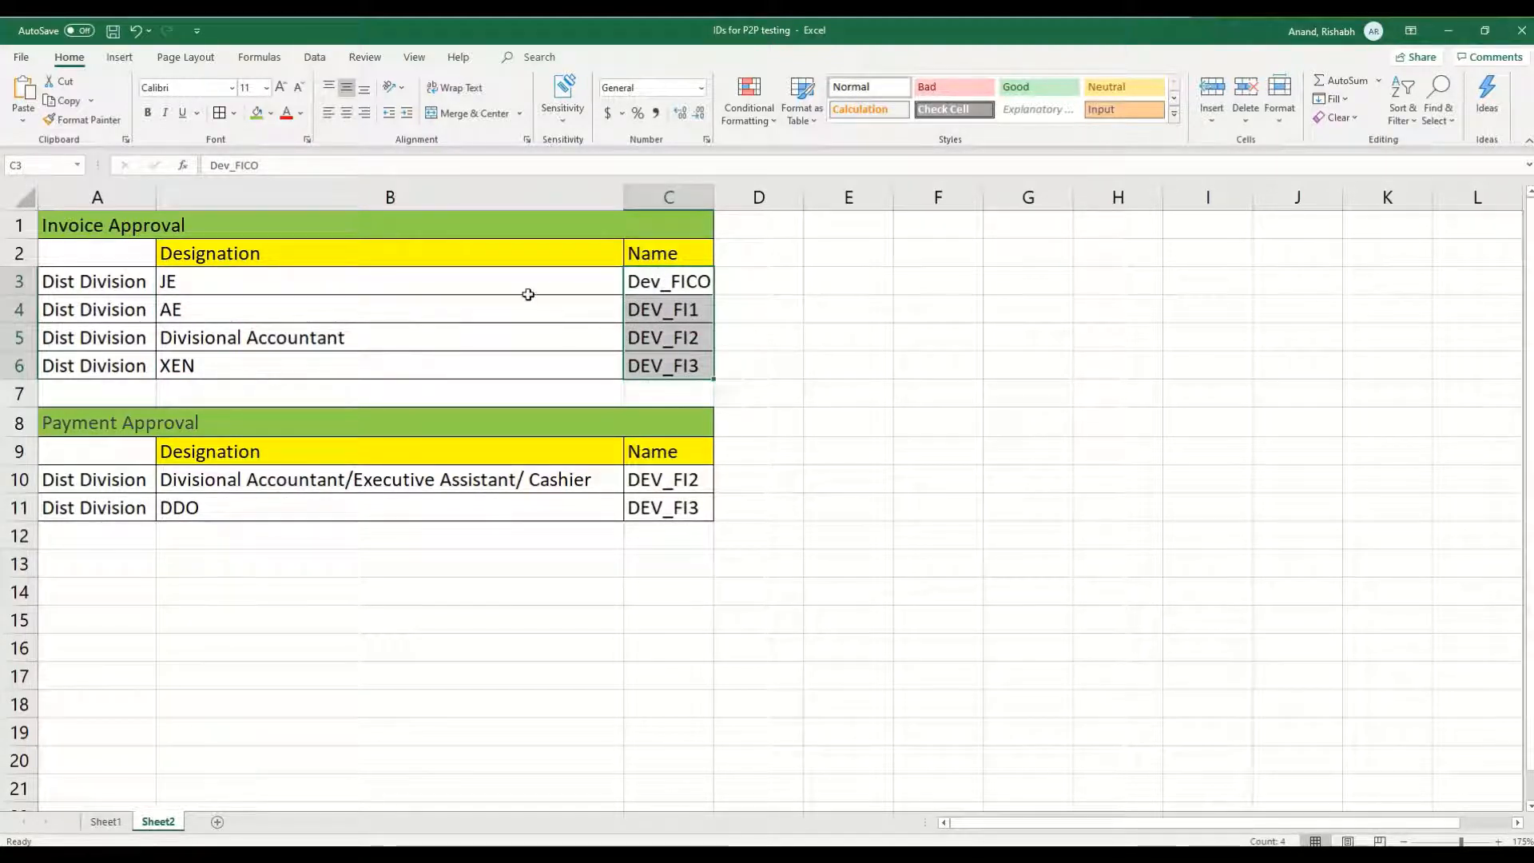
pyautogui.click(528, 291)
pyautogui.press('Right')
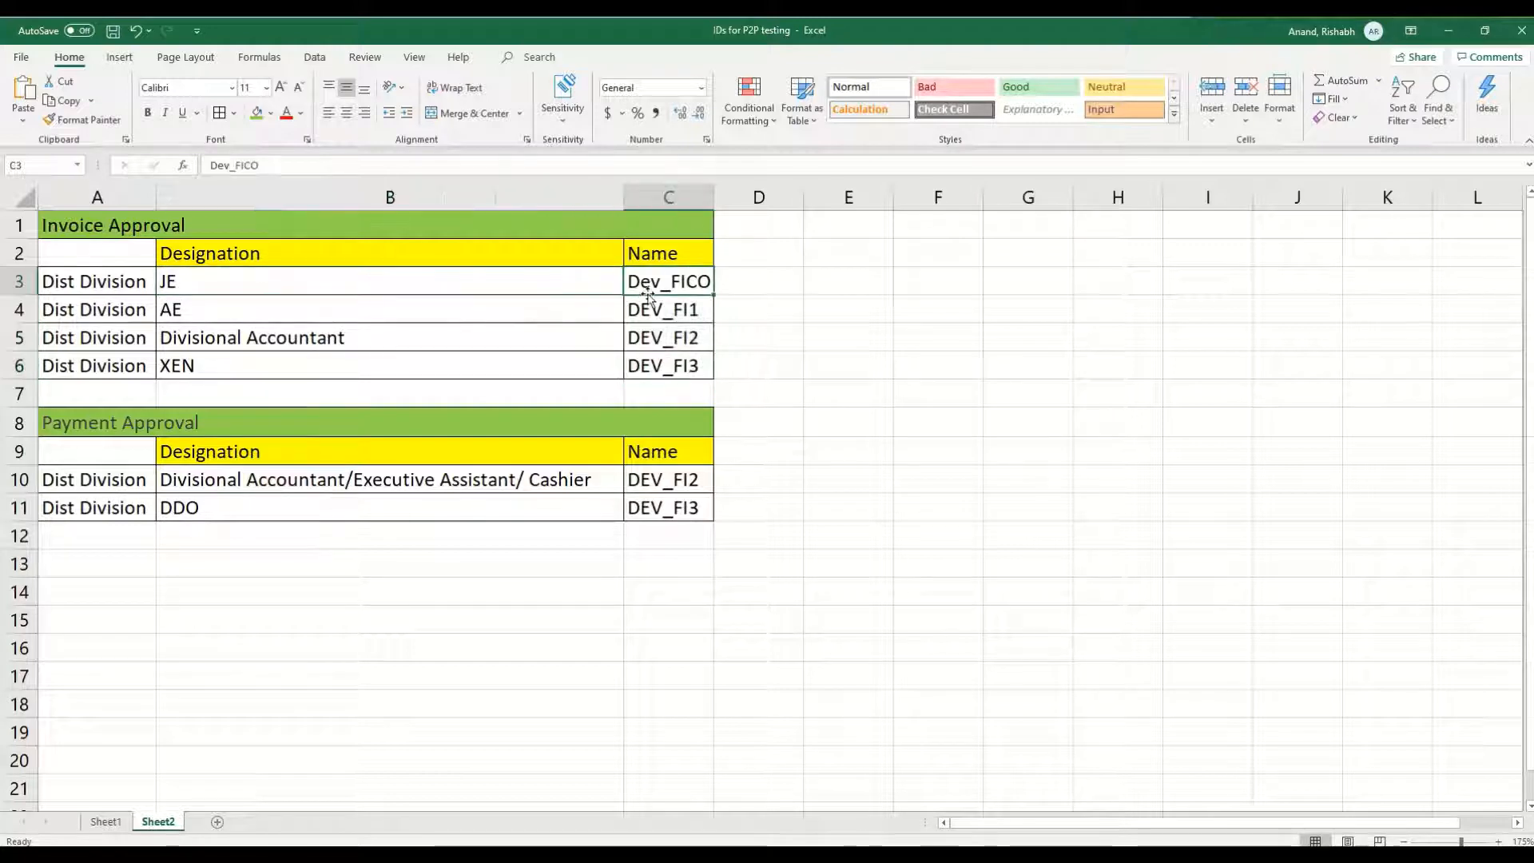
pyautogui.click(548, 309)
pyautogui.click(643, 329)
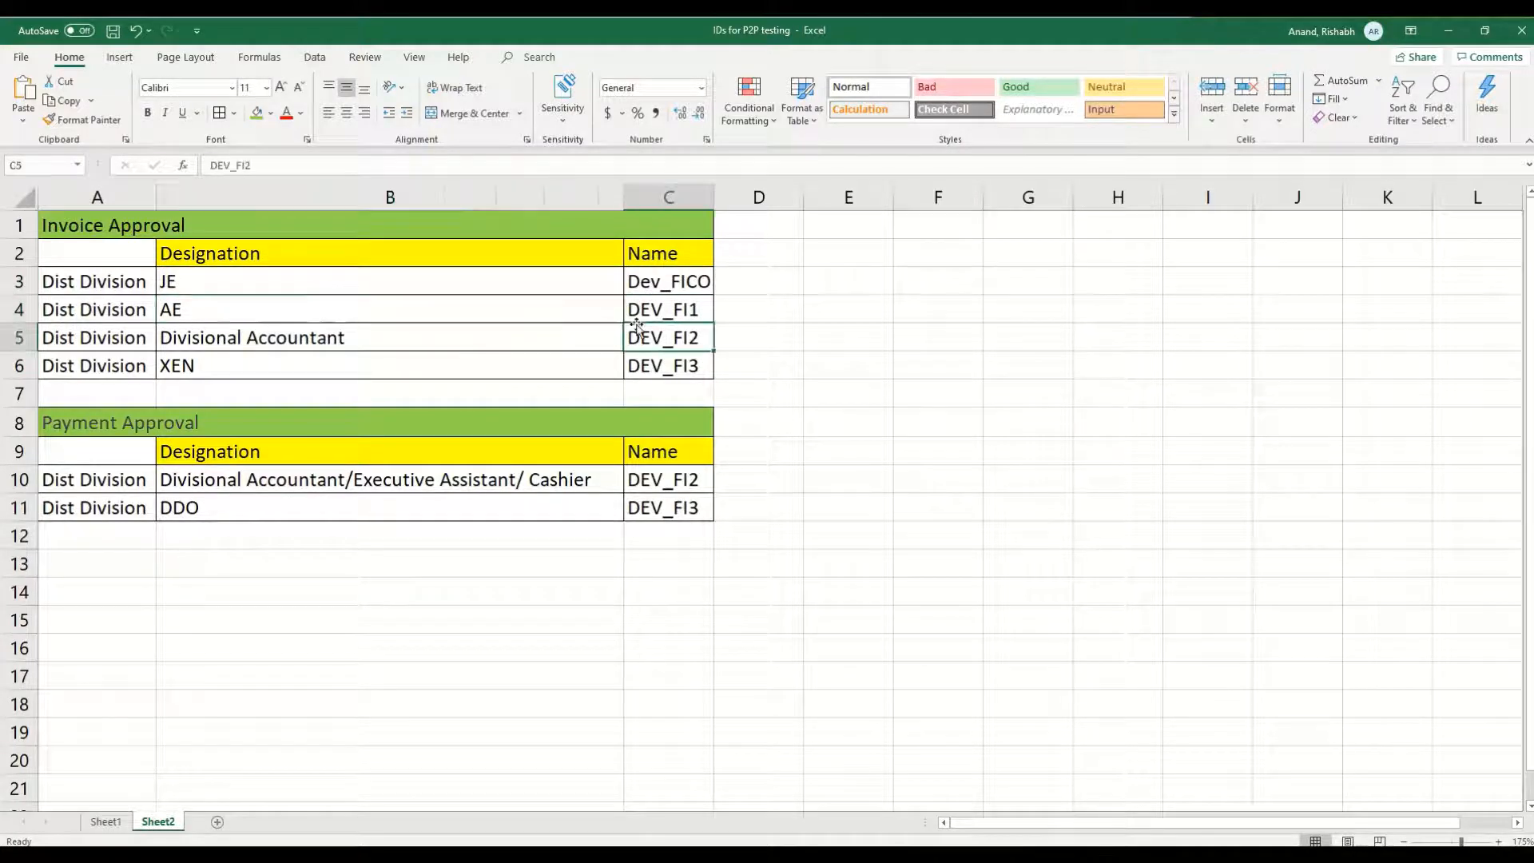
pyautogui.click(535, 336)
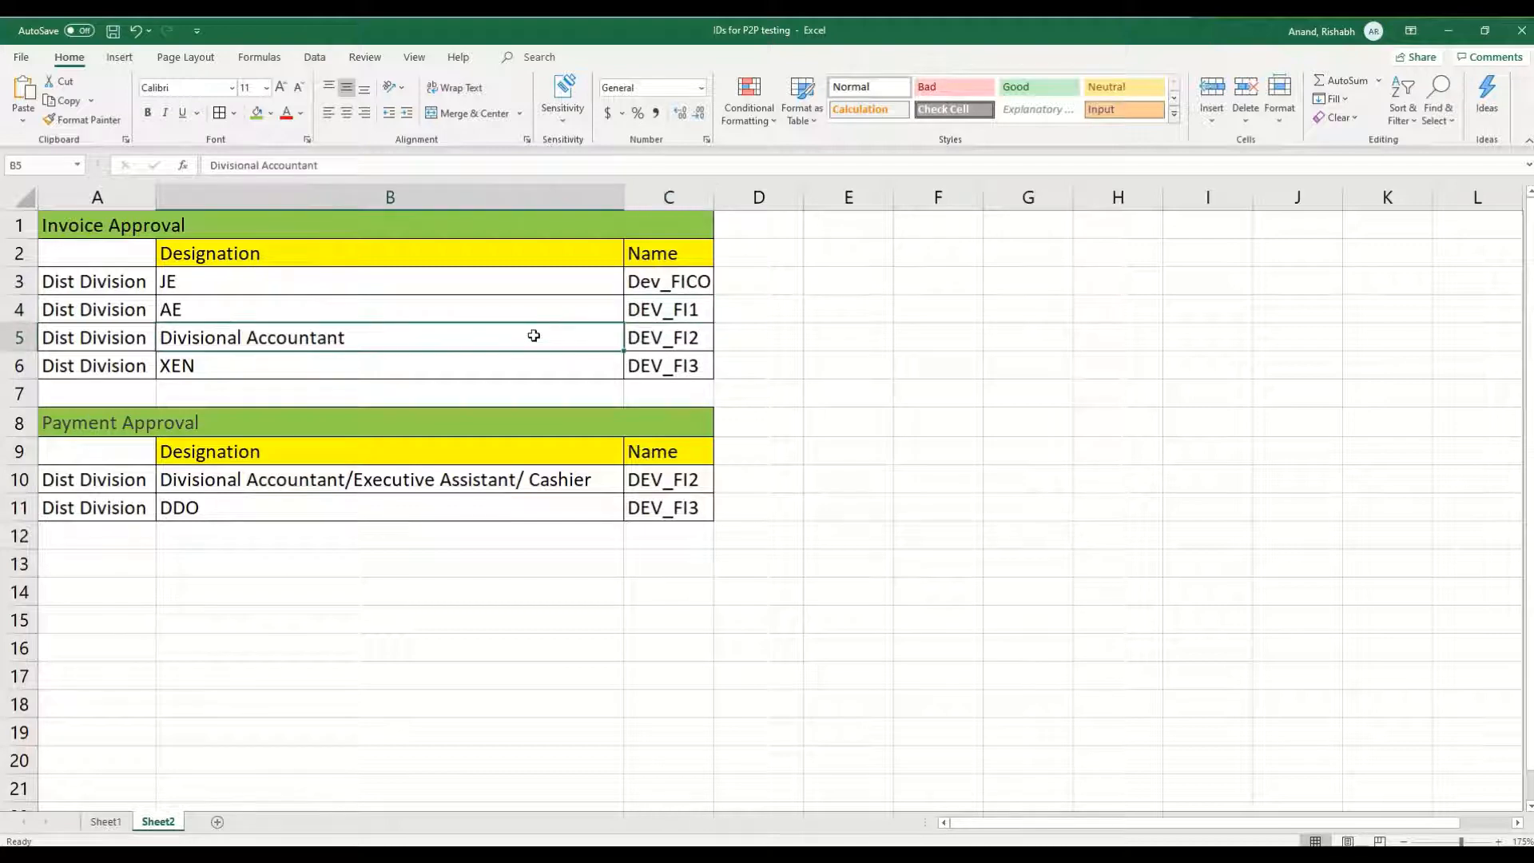
pyautogui.click(643, 346)
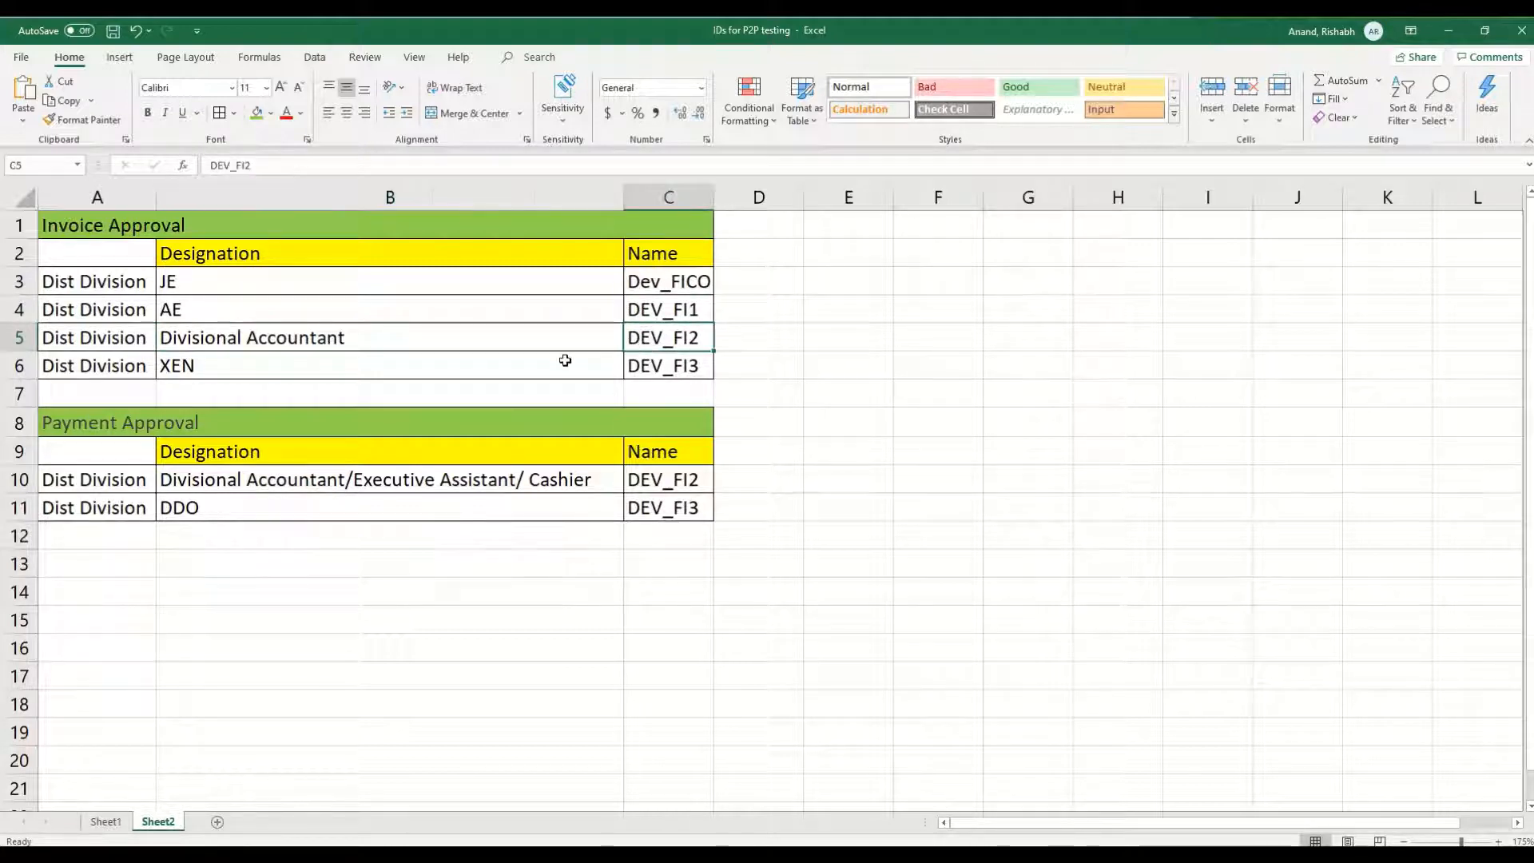
pyautogui.click(652, 370)
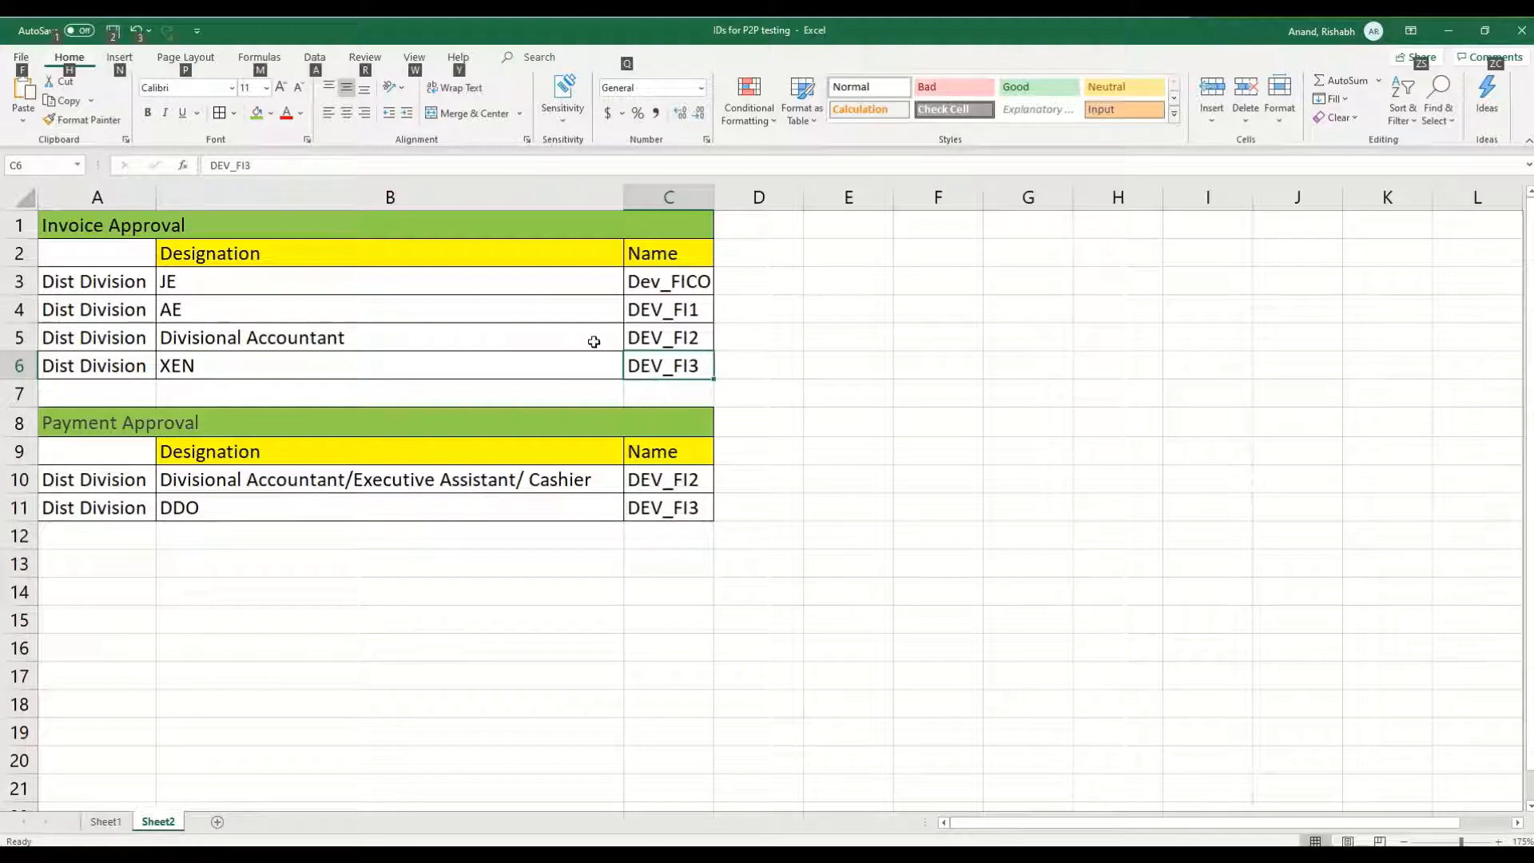
pyautogui.click(551, 300)
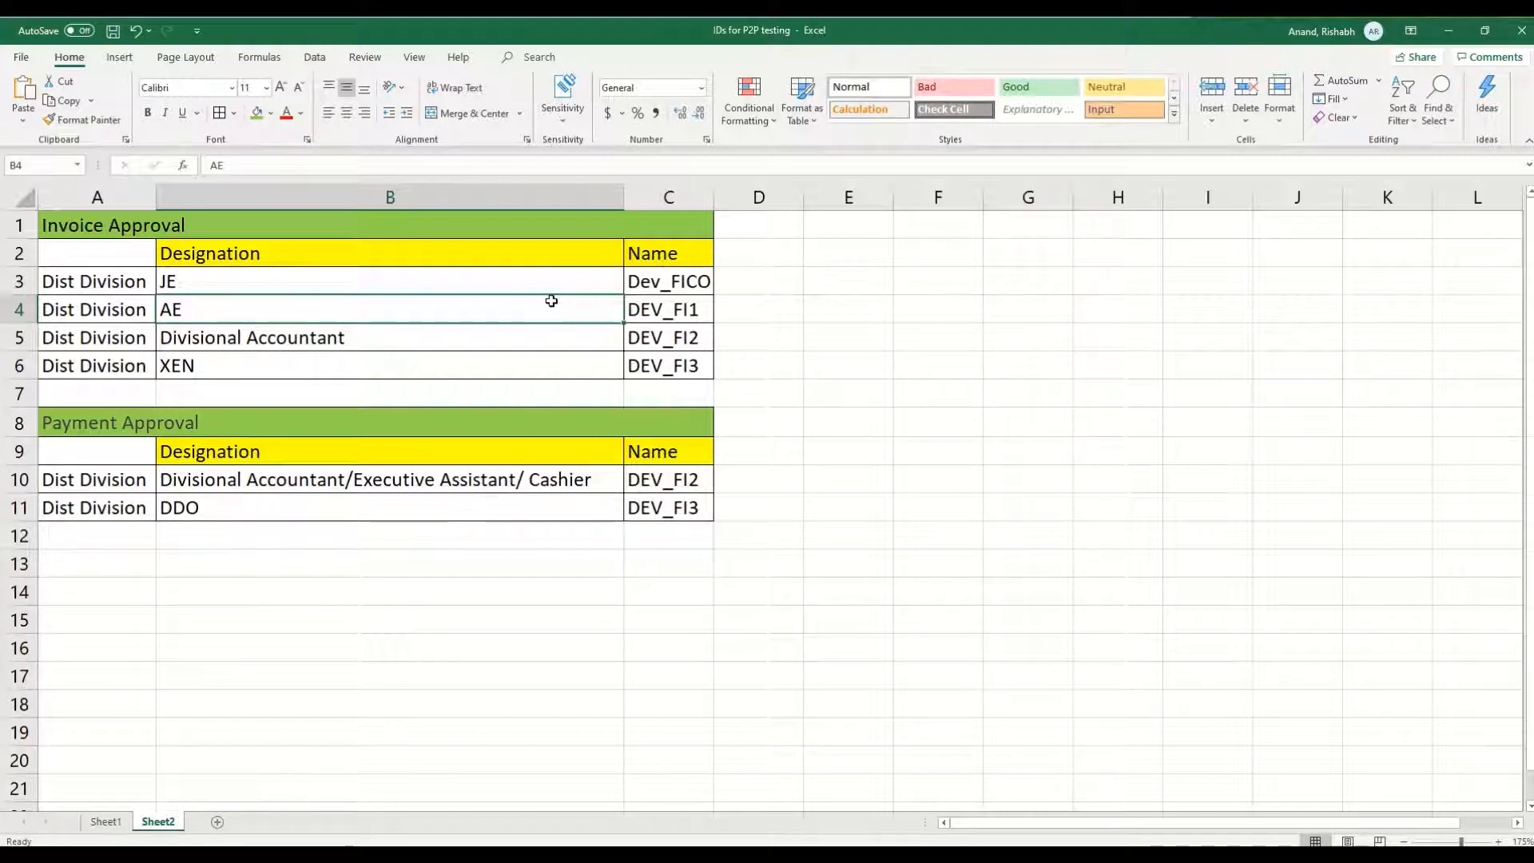
# Switch to SAP and log on to client 120 as user dev_fico with the account password.
pyautogui.hotkey('alt', 'Tab')
pyautogui.hotkey('alt', 'Tab')
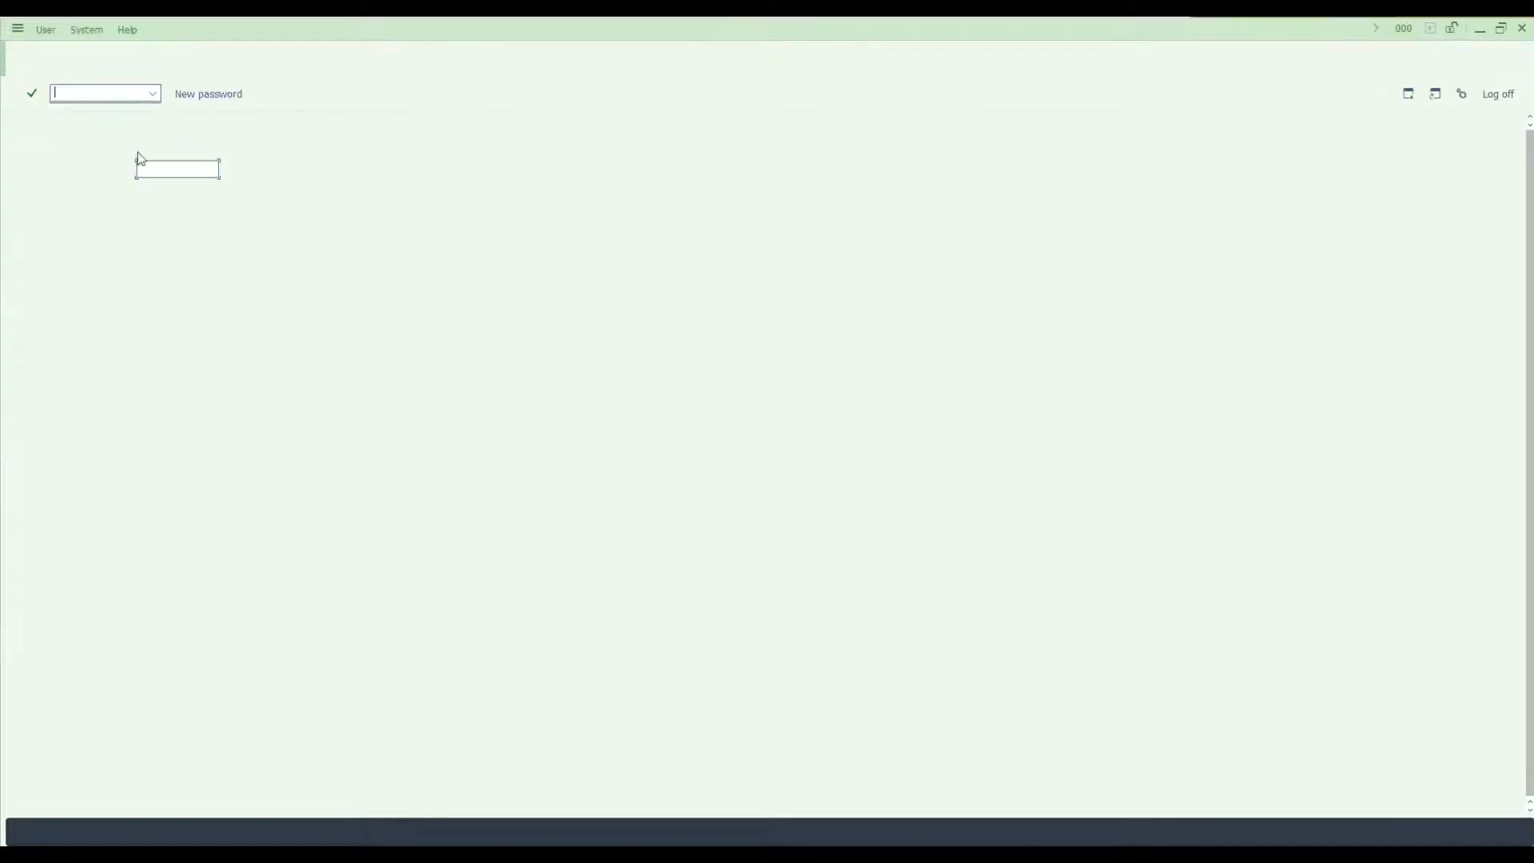
pyautogui.click(155, 170)
pyautogui.press('Down')
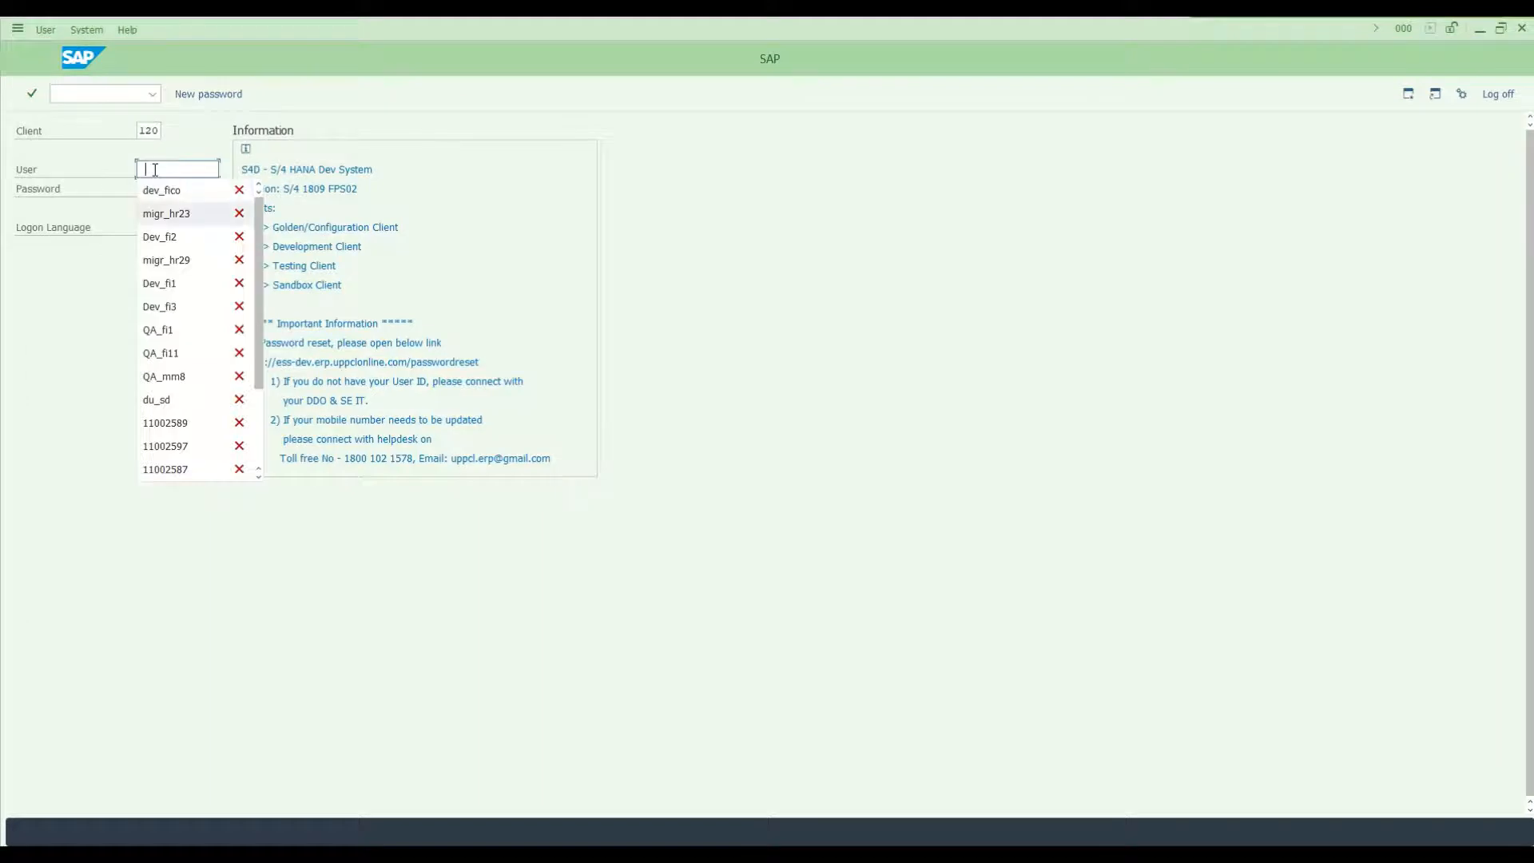
pyautogui.press('Up')
pyautogui.press('Return')
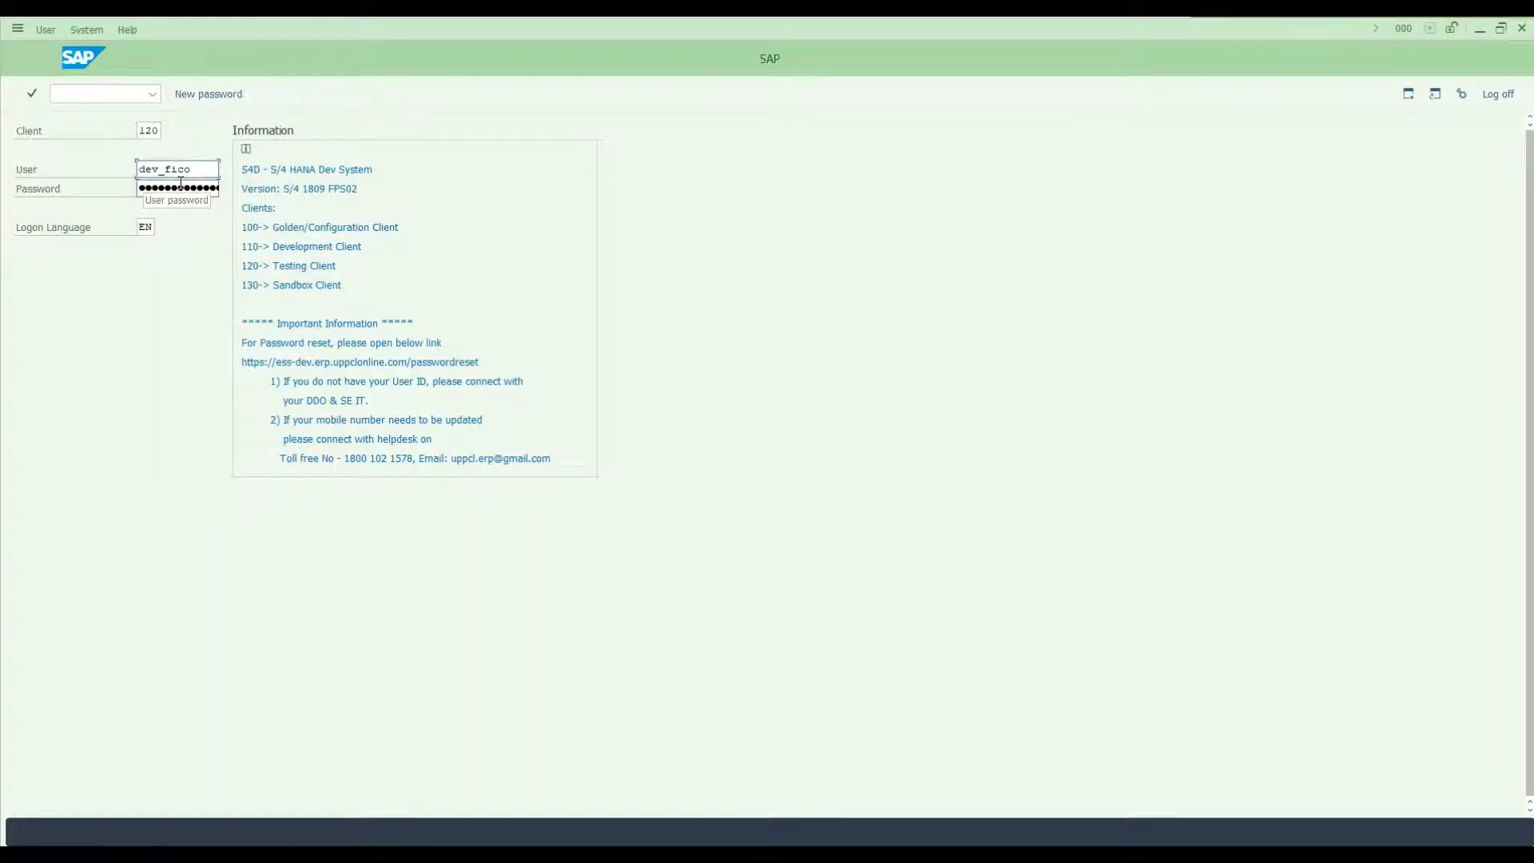
pyautogui.click(180, 185)
pyautogui.press('Return')
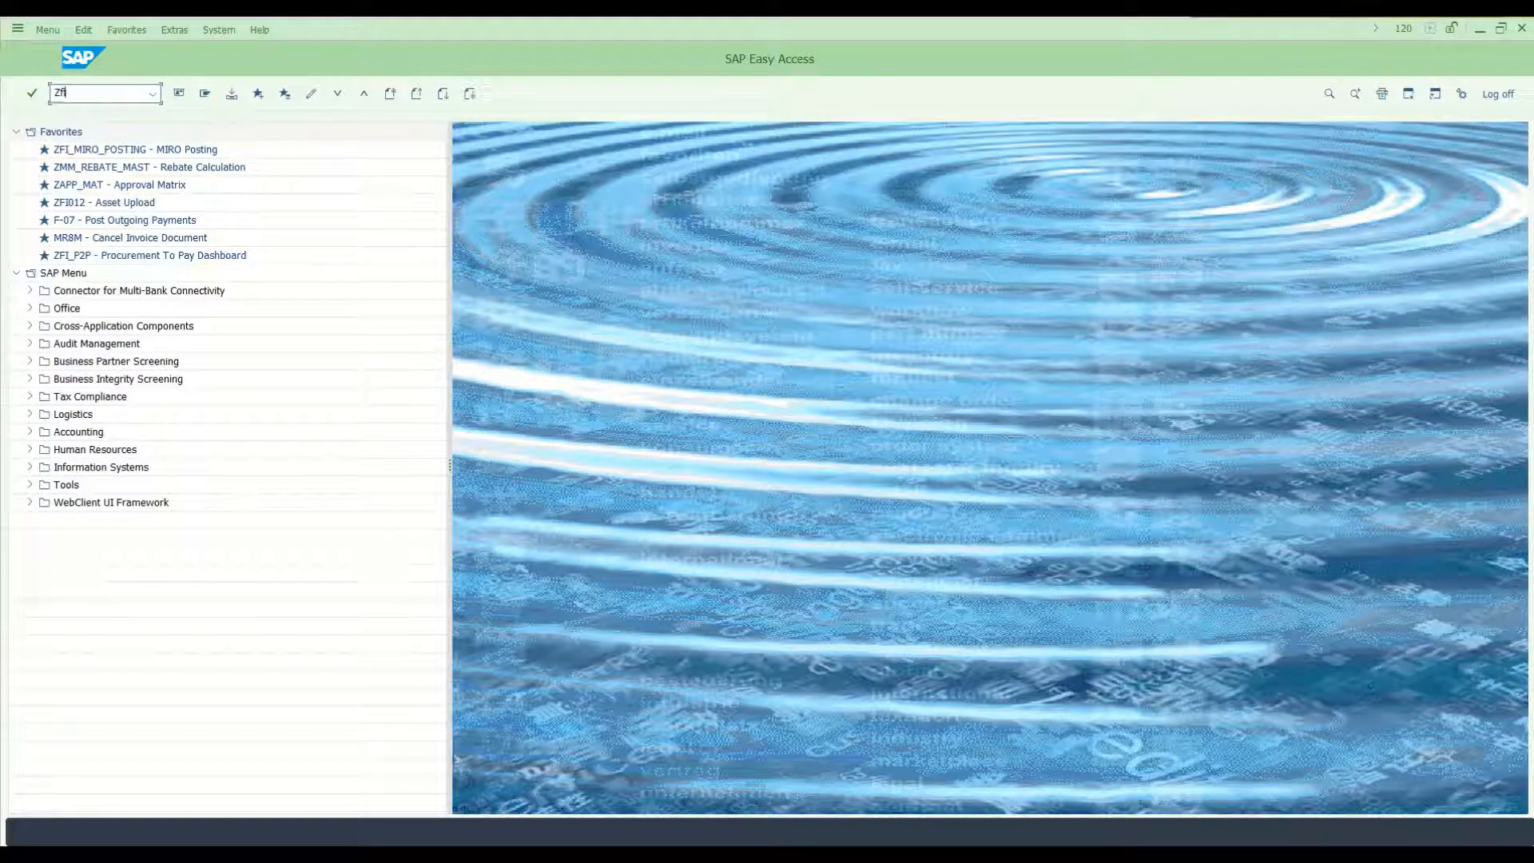
# Open the Procurement to Payment Approval Dashboard with transaction ZFI_P2P and look over its selection fields.
pyautogui.write('p2p')
pyautogui.press('Return')
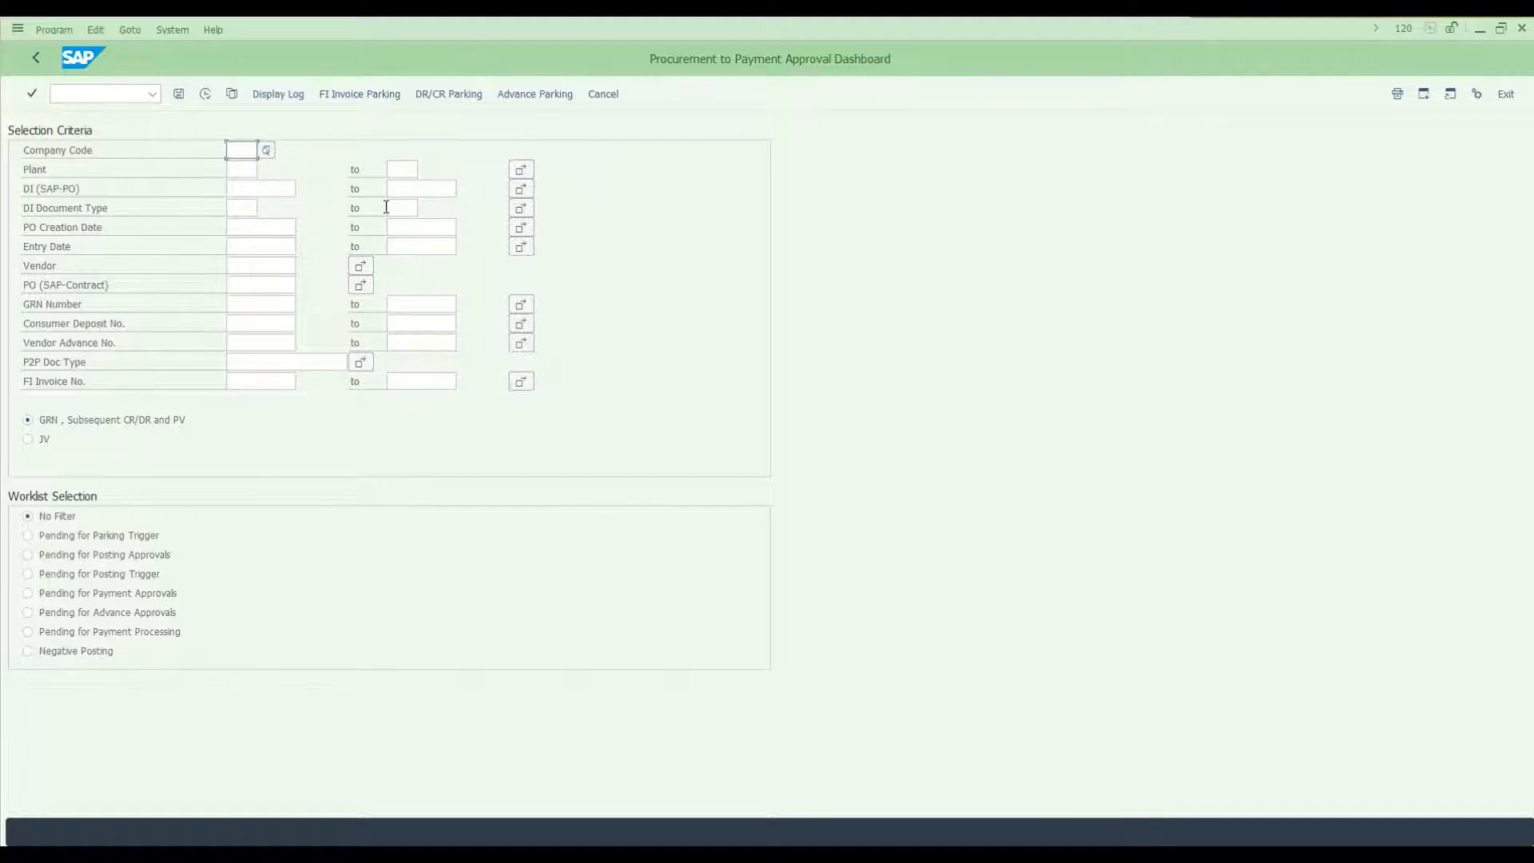
pyautogui.click(274, 285)
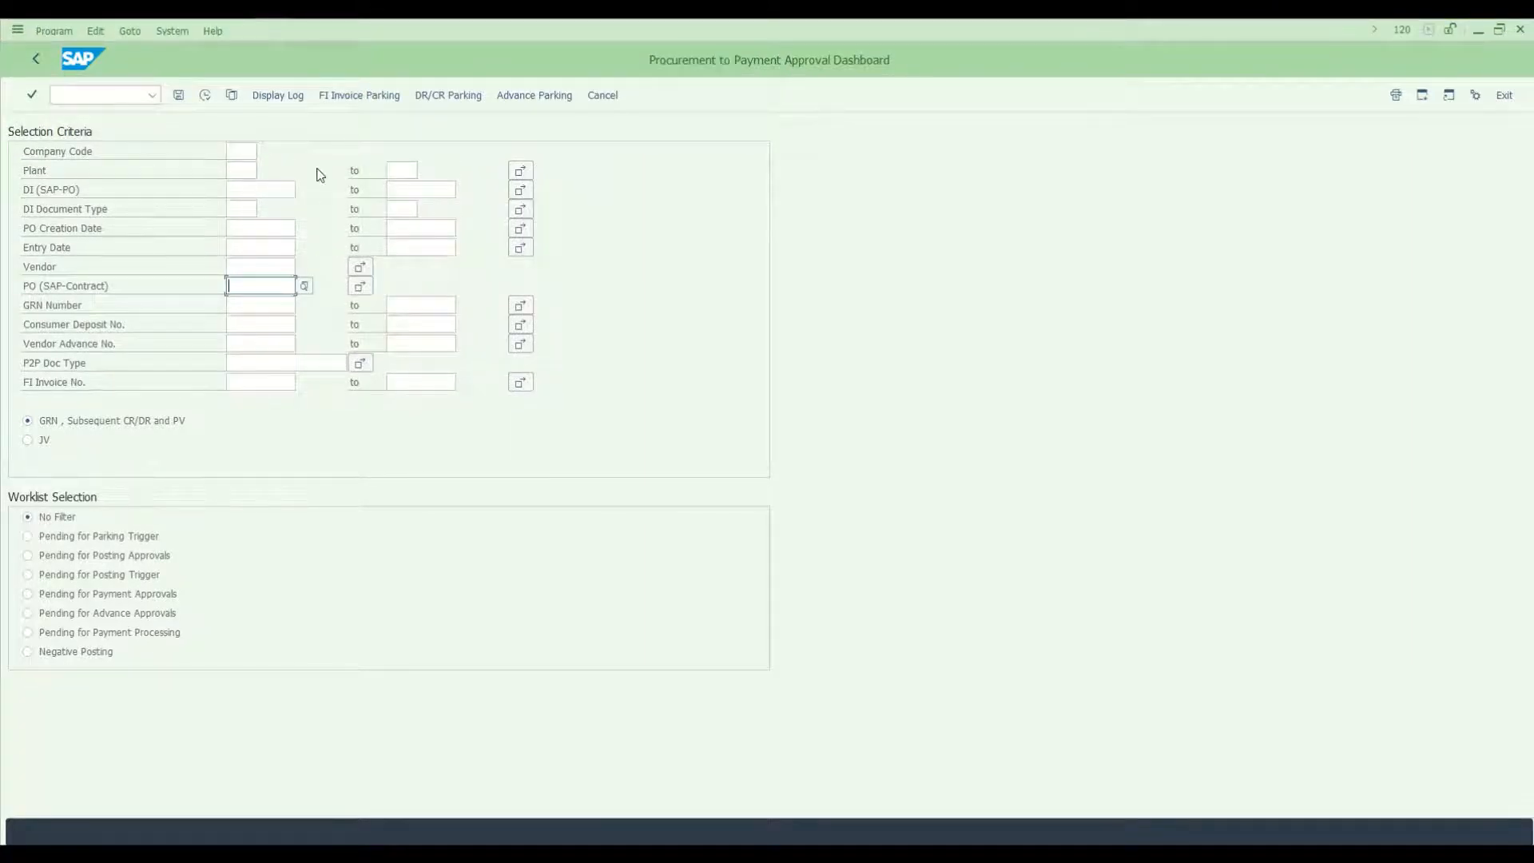
pyautogui.click(240, 147)
pyautogui.click(249, 187)
pyautogui.click(259, 281)
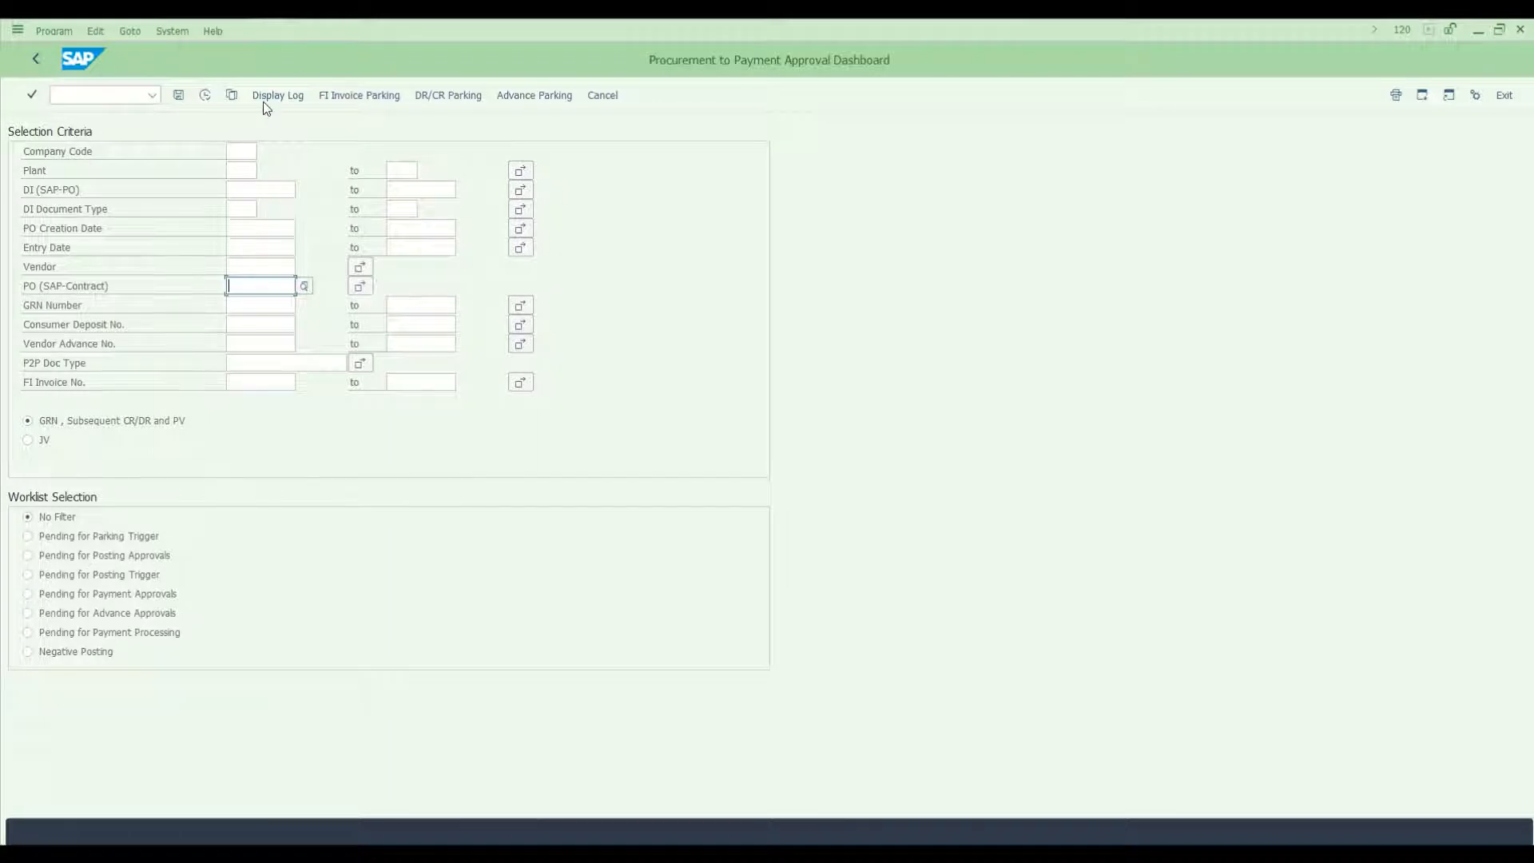
# Run the dashboard for company code PUVV and the PO (SAP-Contract) number, filtered to Pending for Parking Trigger.
pyautogui.click(234, 151)
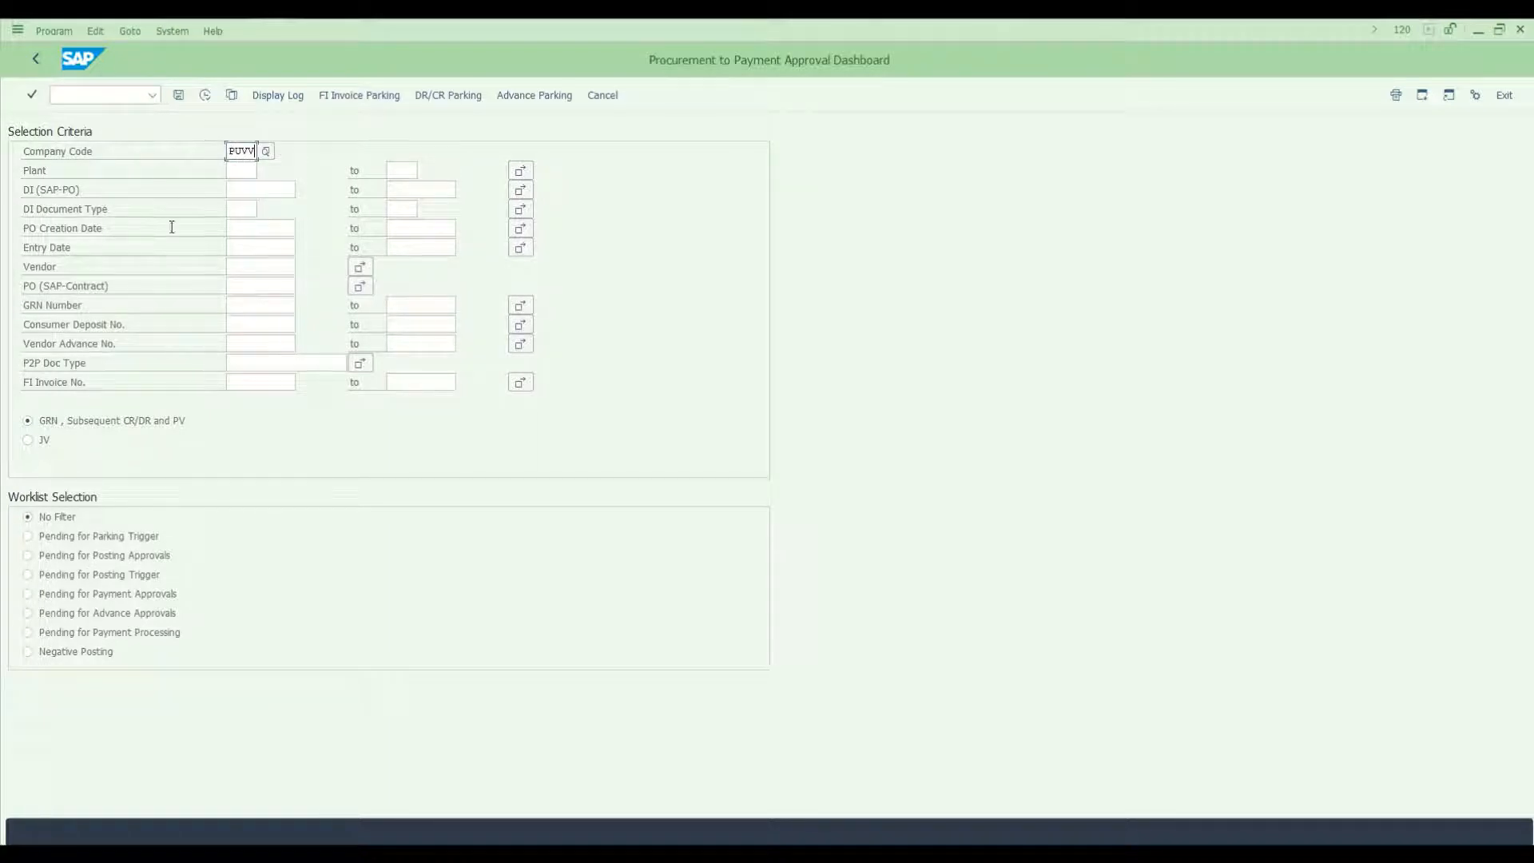
pyautogui.click(267, 290)
pyautogui.write('7000000949')
pyautogui.click(42, 536)
pyautogui.click(206, 95)
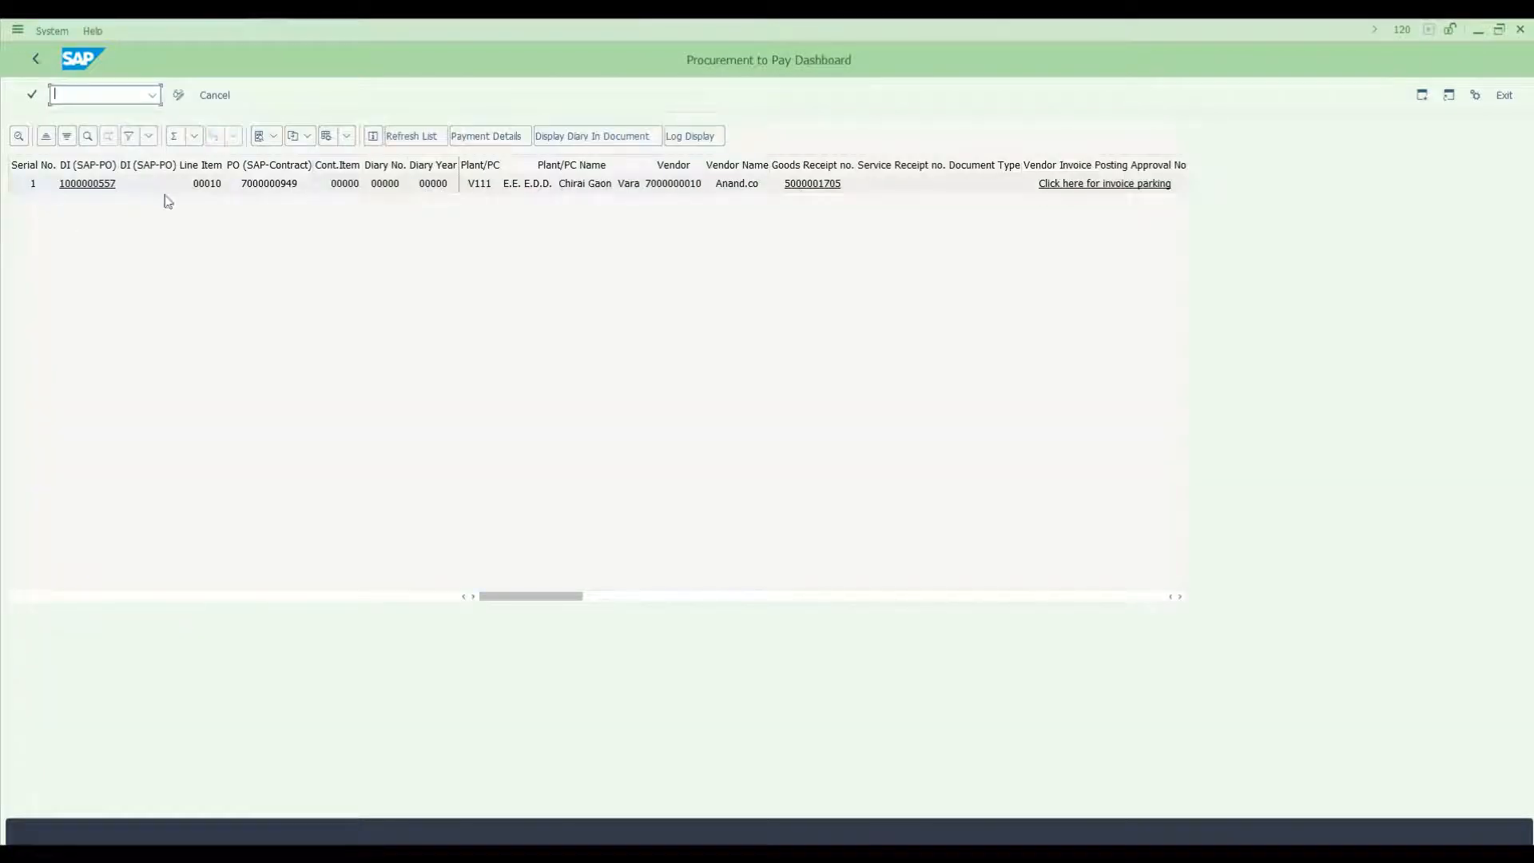
# Check the dashboard's result line and open invoice parking for it.
pyautogui.click(39, 186)
pyautogui.click(678, 165)
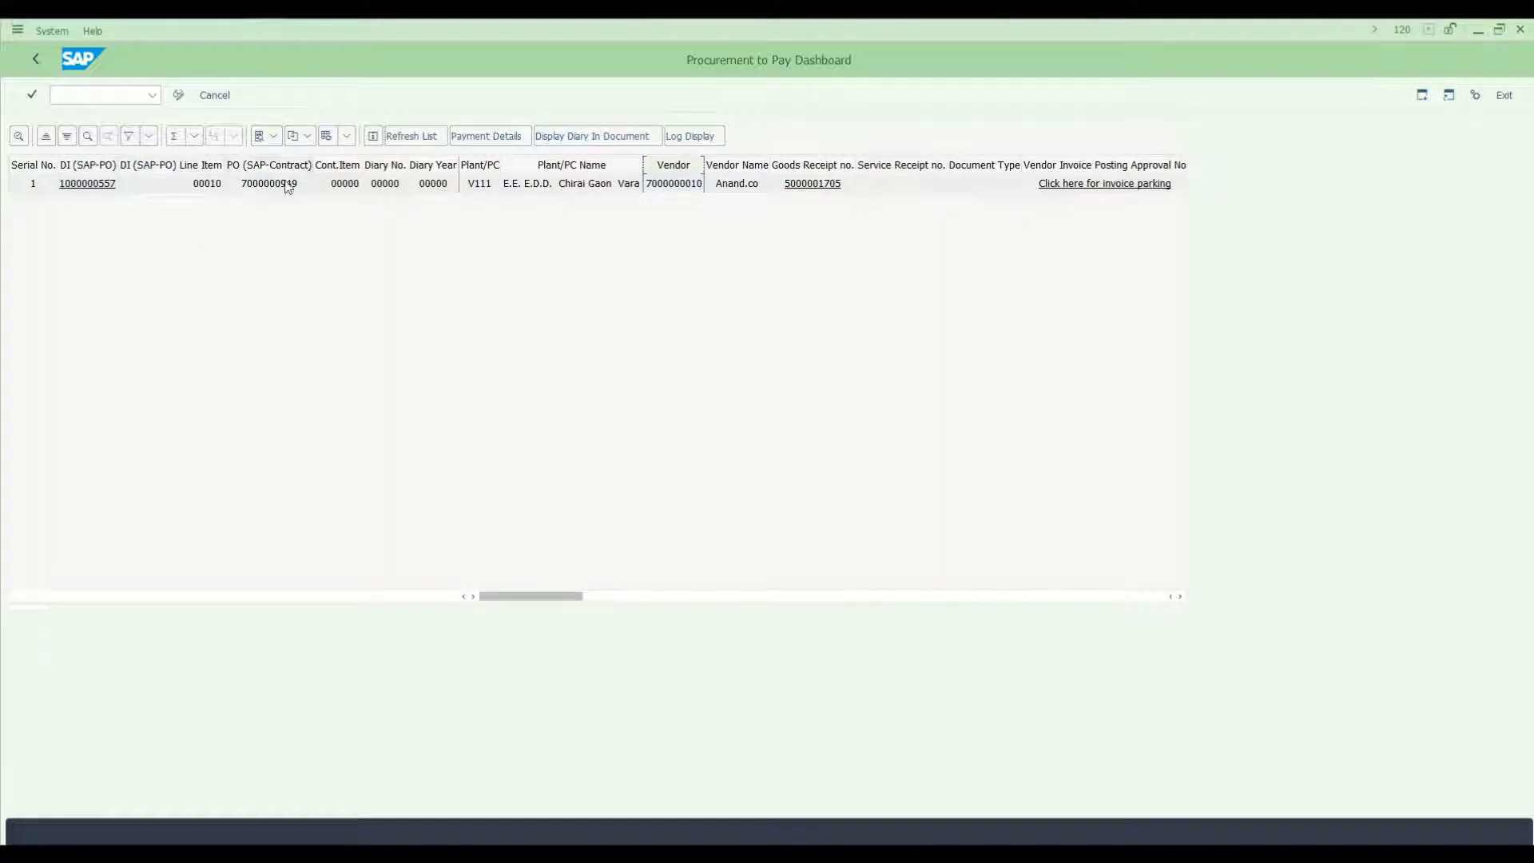
pyautogui.click(29, 189)
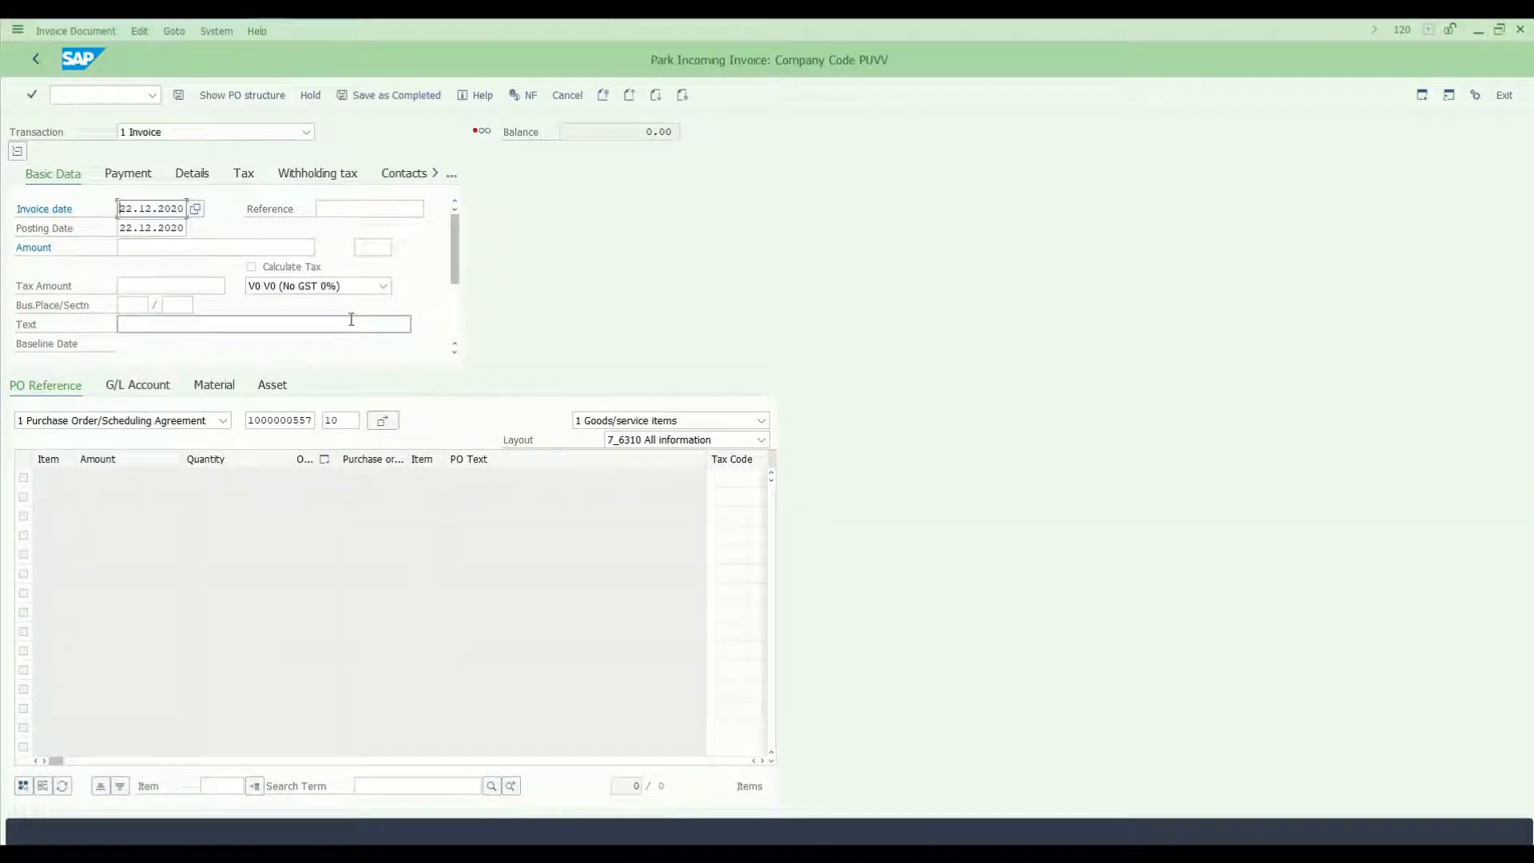
# Enter SPS/1718/CBL/03 as the reference in the invoice's basic data.
pyautogui.click(349, 210)
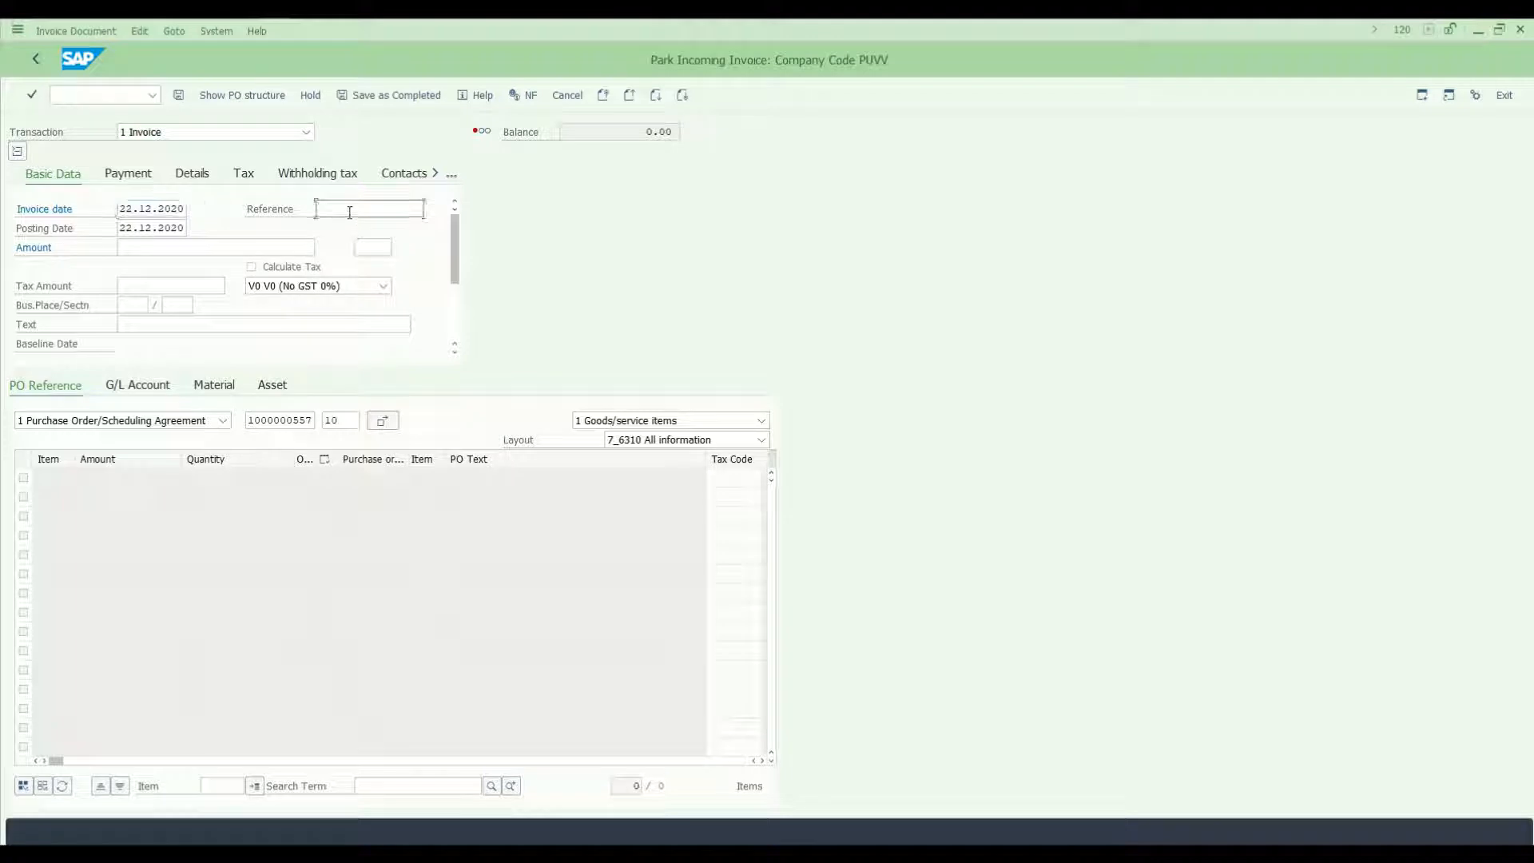
pyautogui.press('Down')
pyautogui.press('Return')
# Set the invoice's tax code to V1 (CGST+SGST) and turn on automatic tax calculation.
pyautogui.click(346, 289)
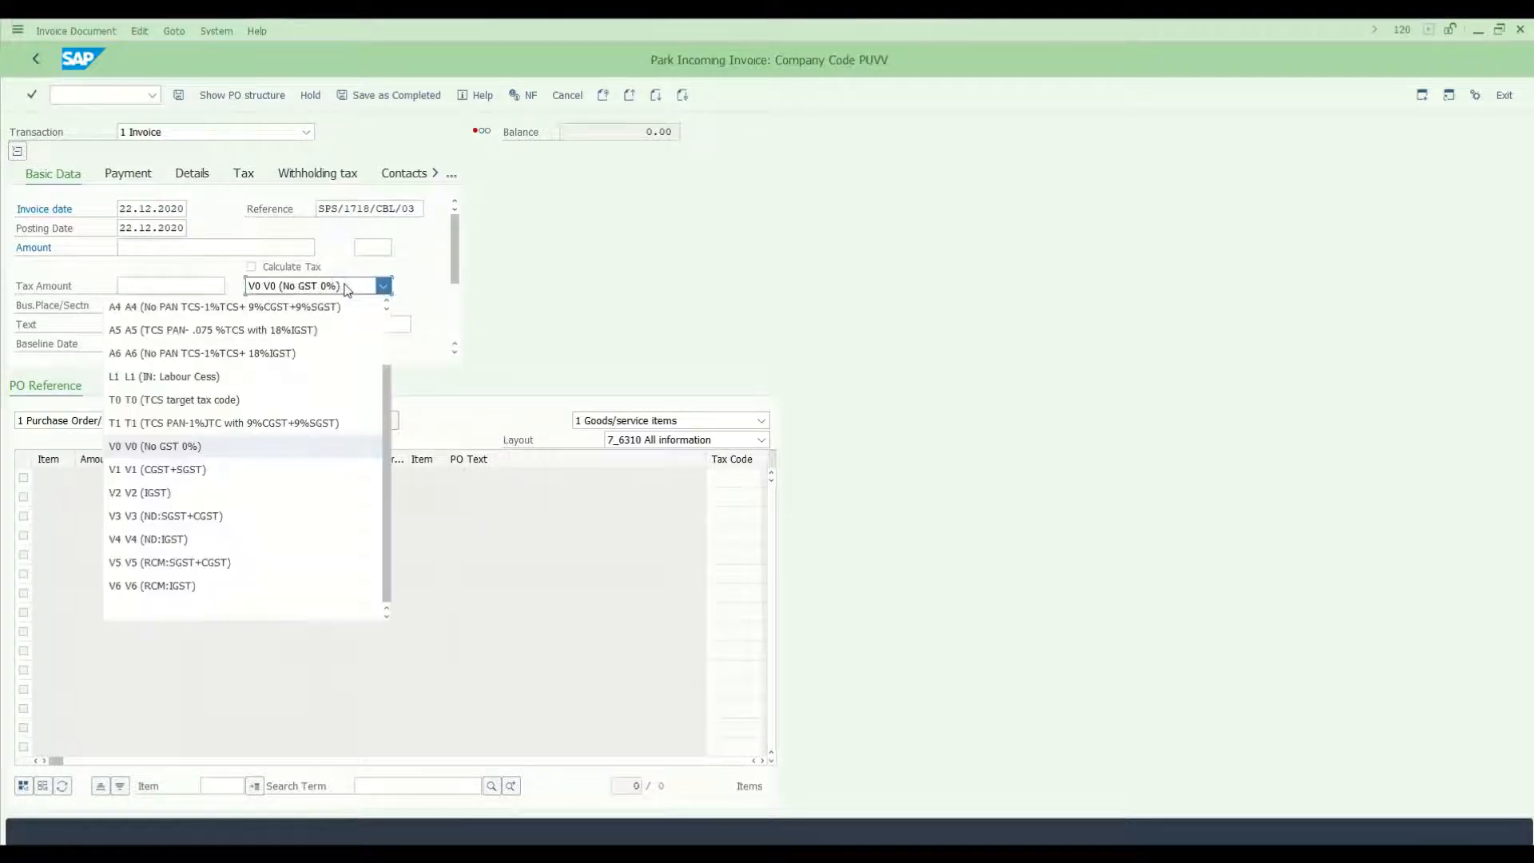
pyautogui.click(190, 519)
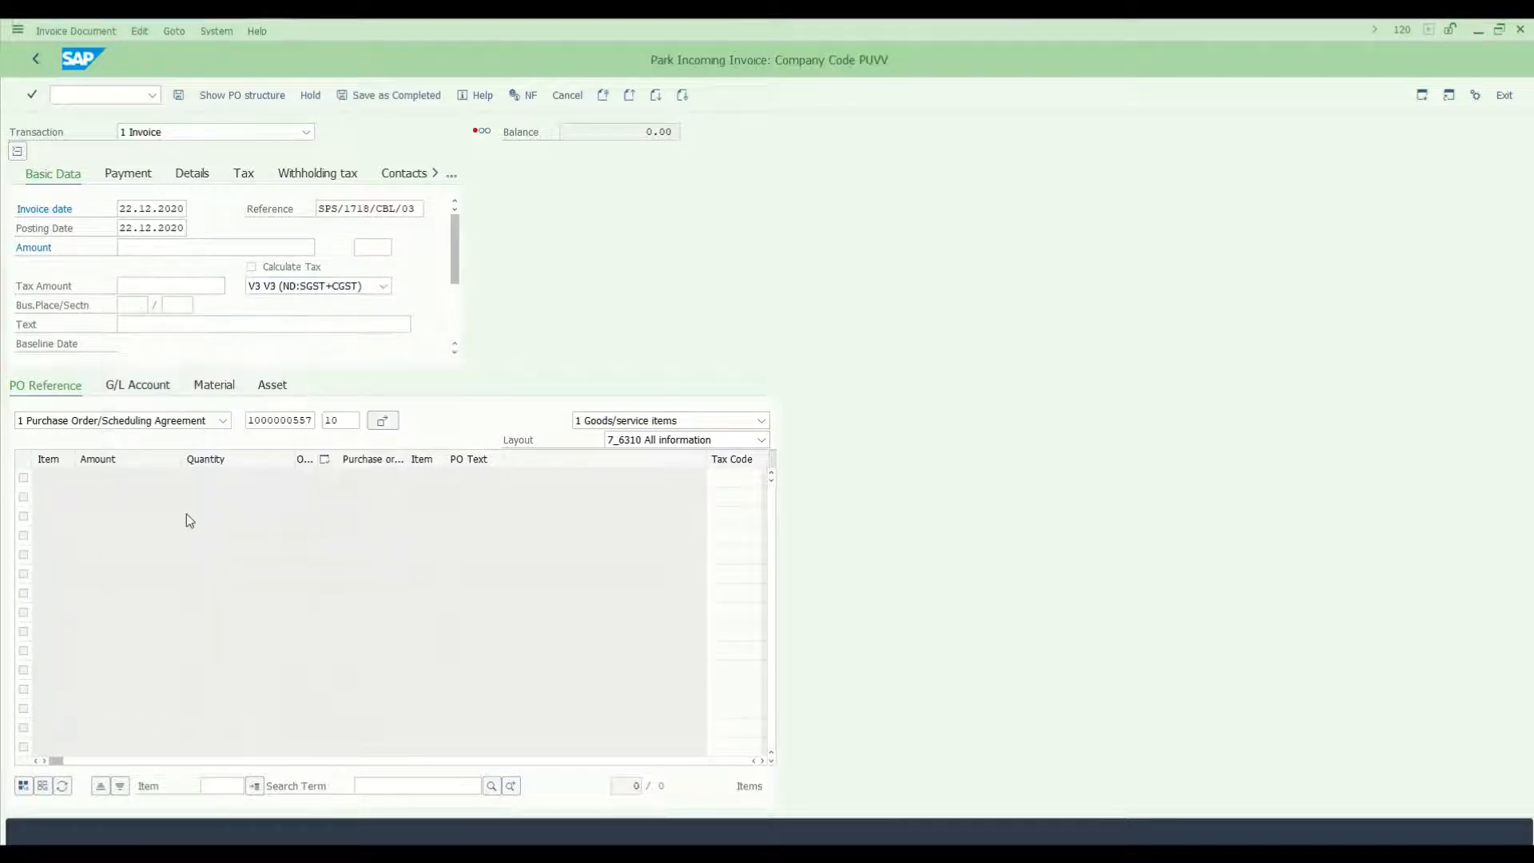
pyautogui.click(264, 285)
pyautogui.click(214, 479)
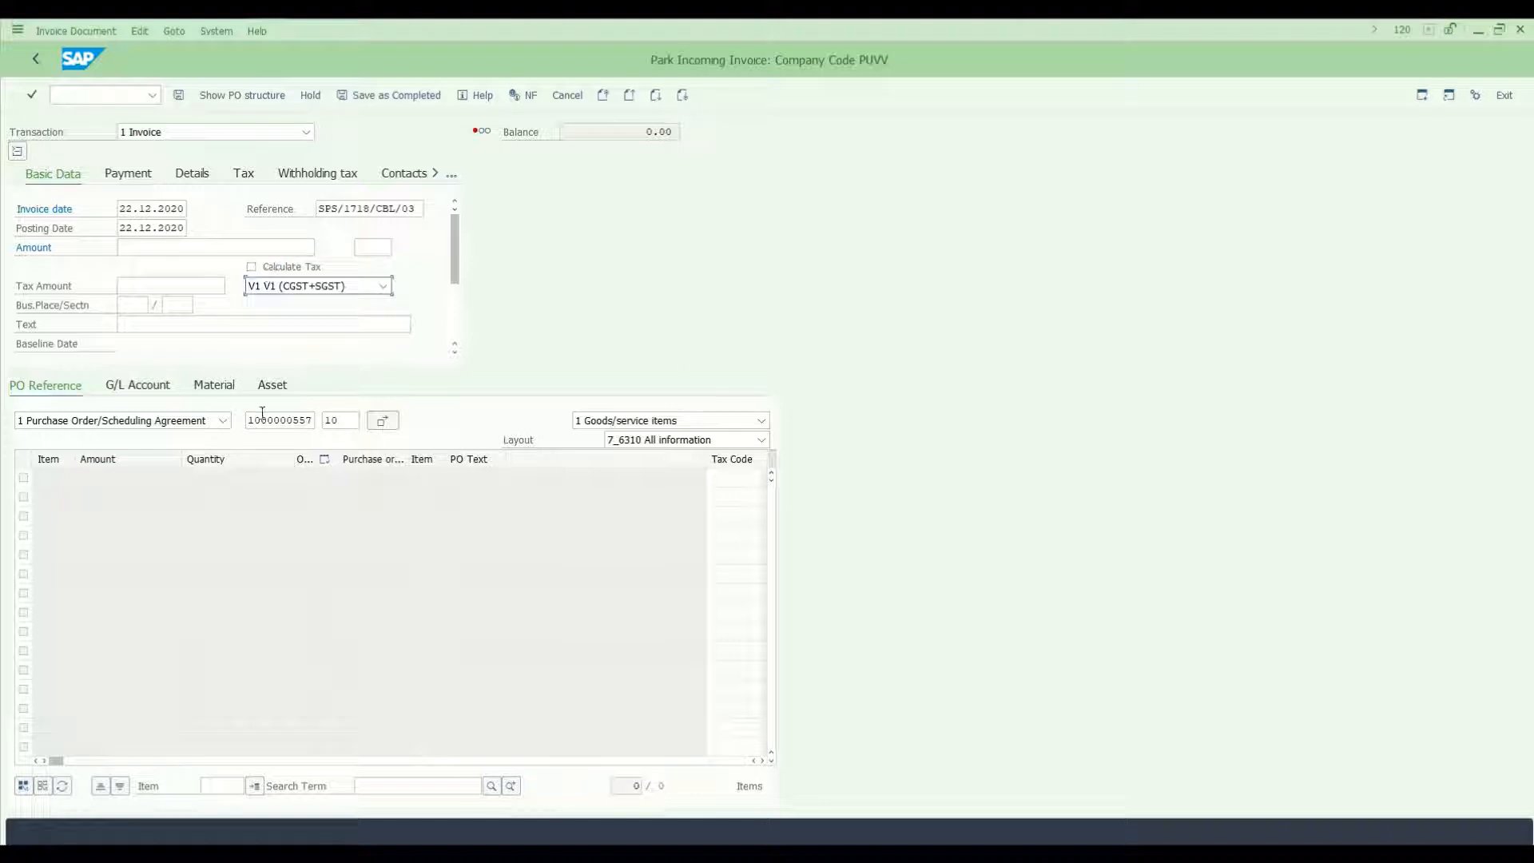
pyautogui.click(252, 268)
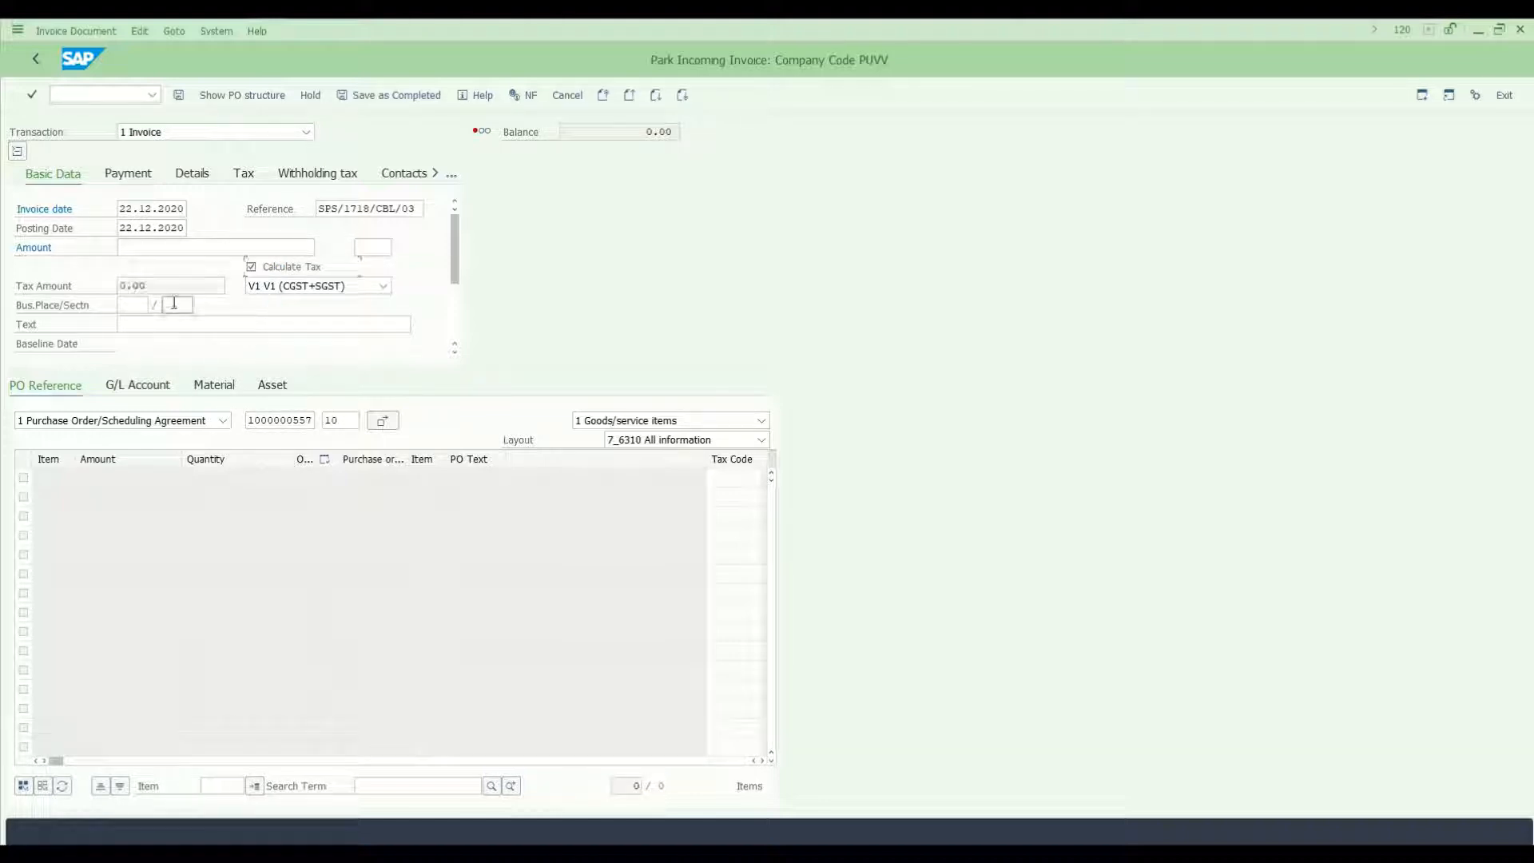
# Set both the business place and the section of the invoice to PUVV.
pyautogui.click(126, 307)
pyautogui.write('PUVV')
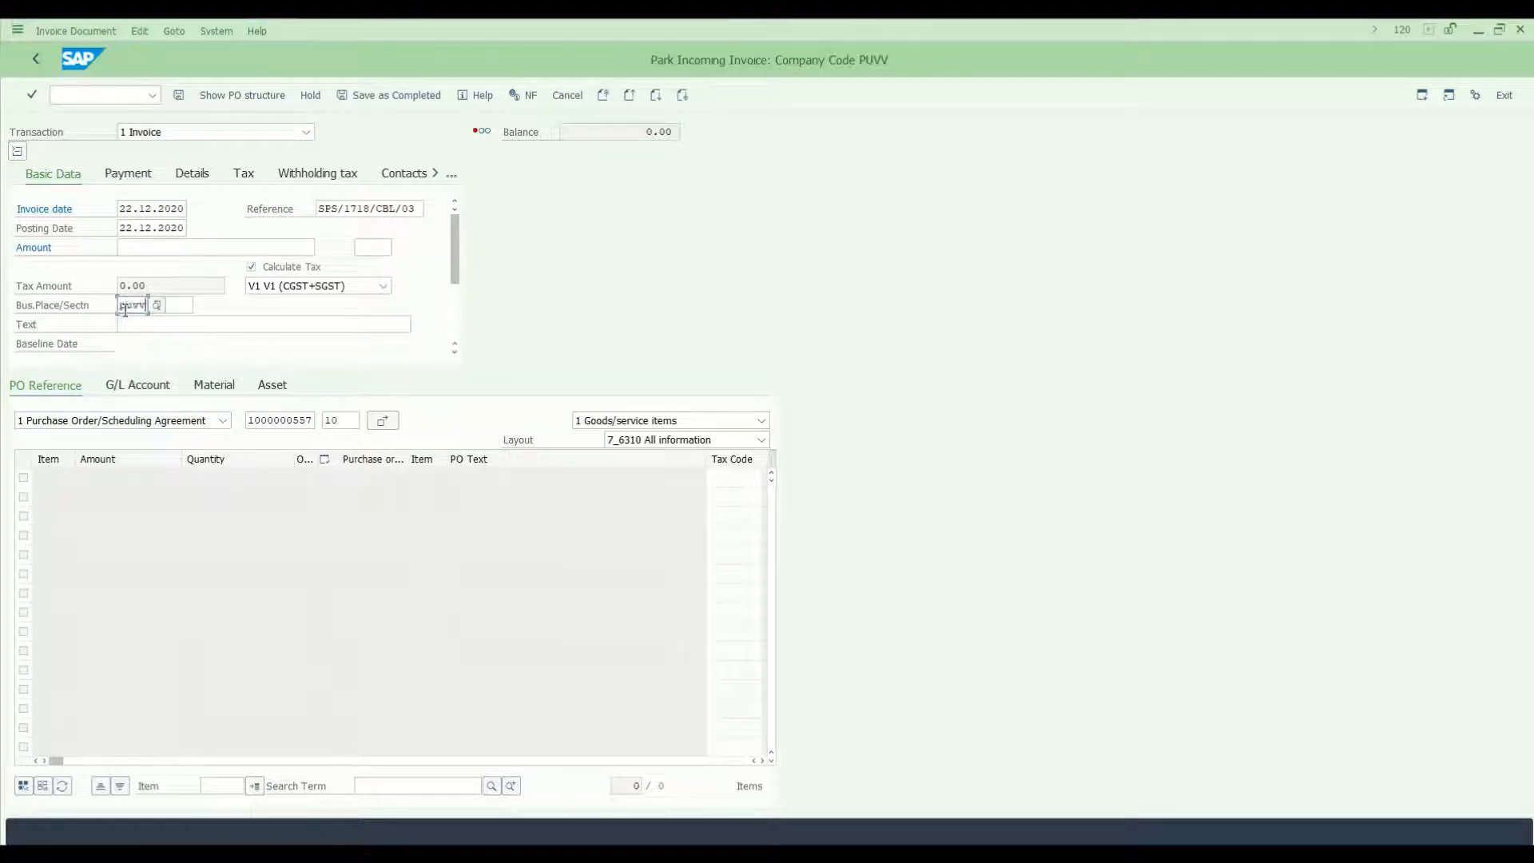
pyautogui.press('Tab')
pyautogui.write('puvv')
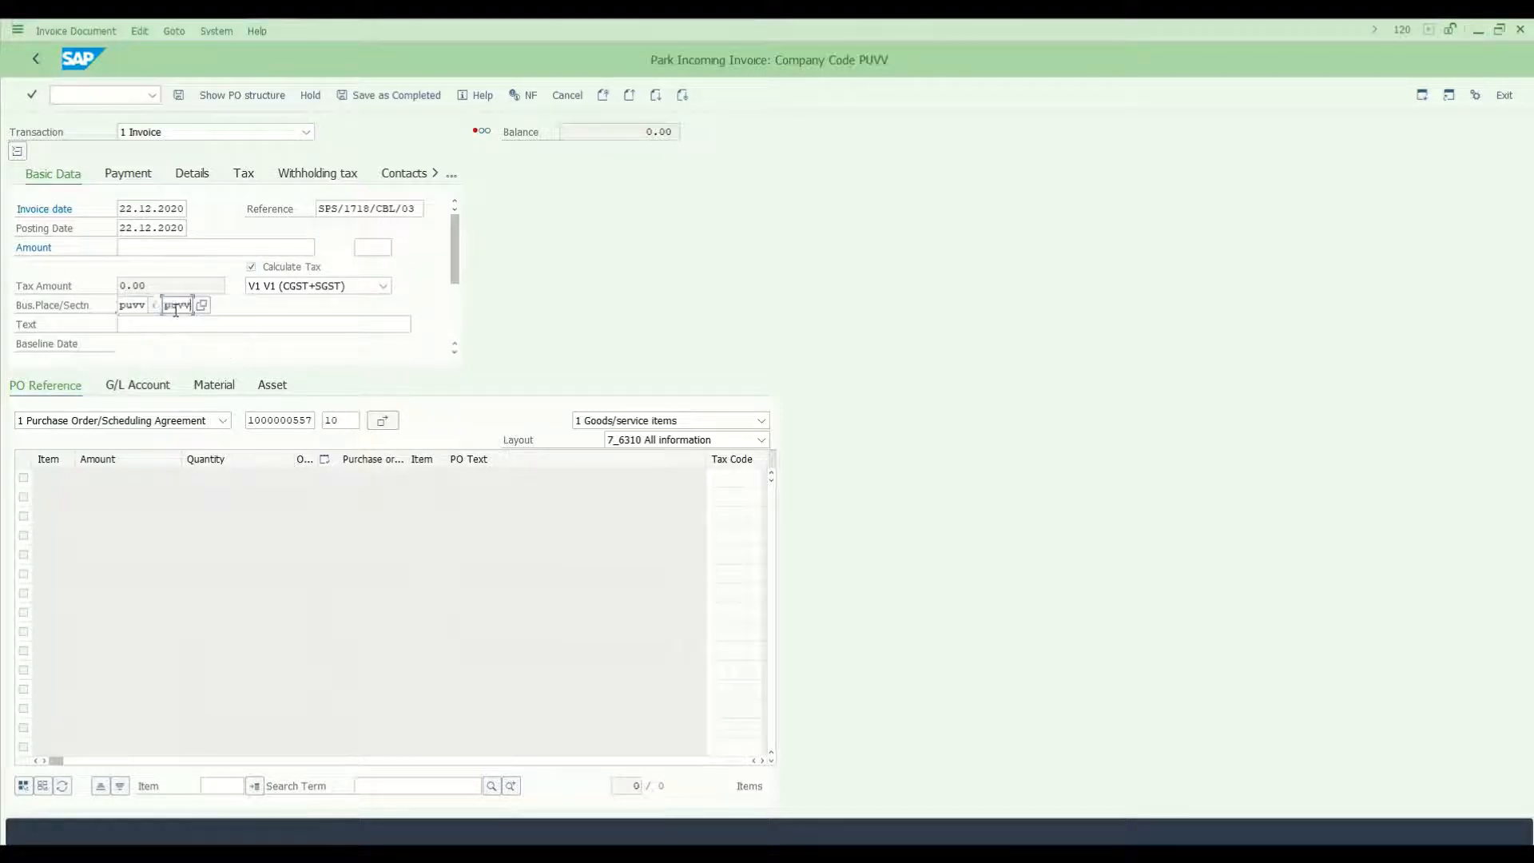
# Adopt the referenced purchase order's goods/service item into the invoice and enter 156,291.00 as the invoice amount.
pyautogui.click(384, 424)
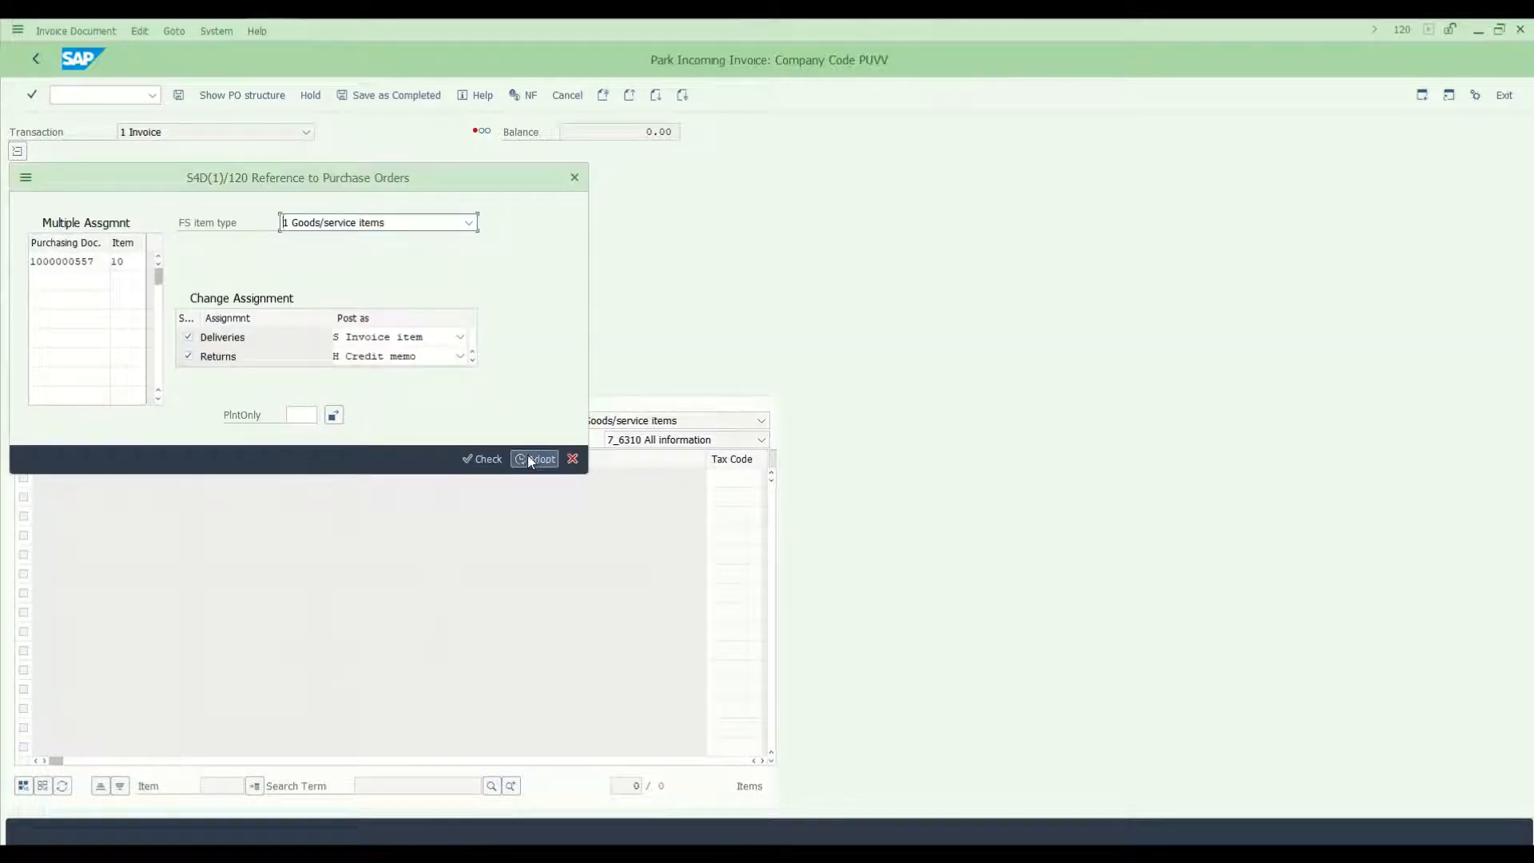
pyautogui.click(532, 460)
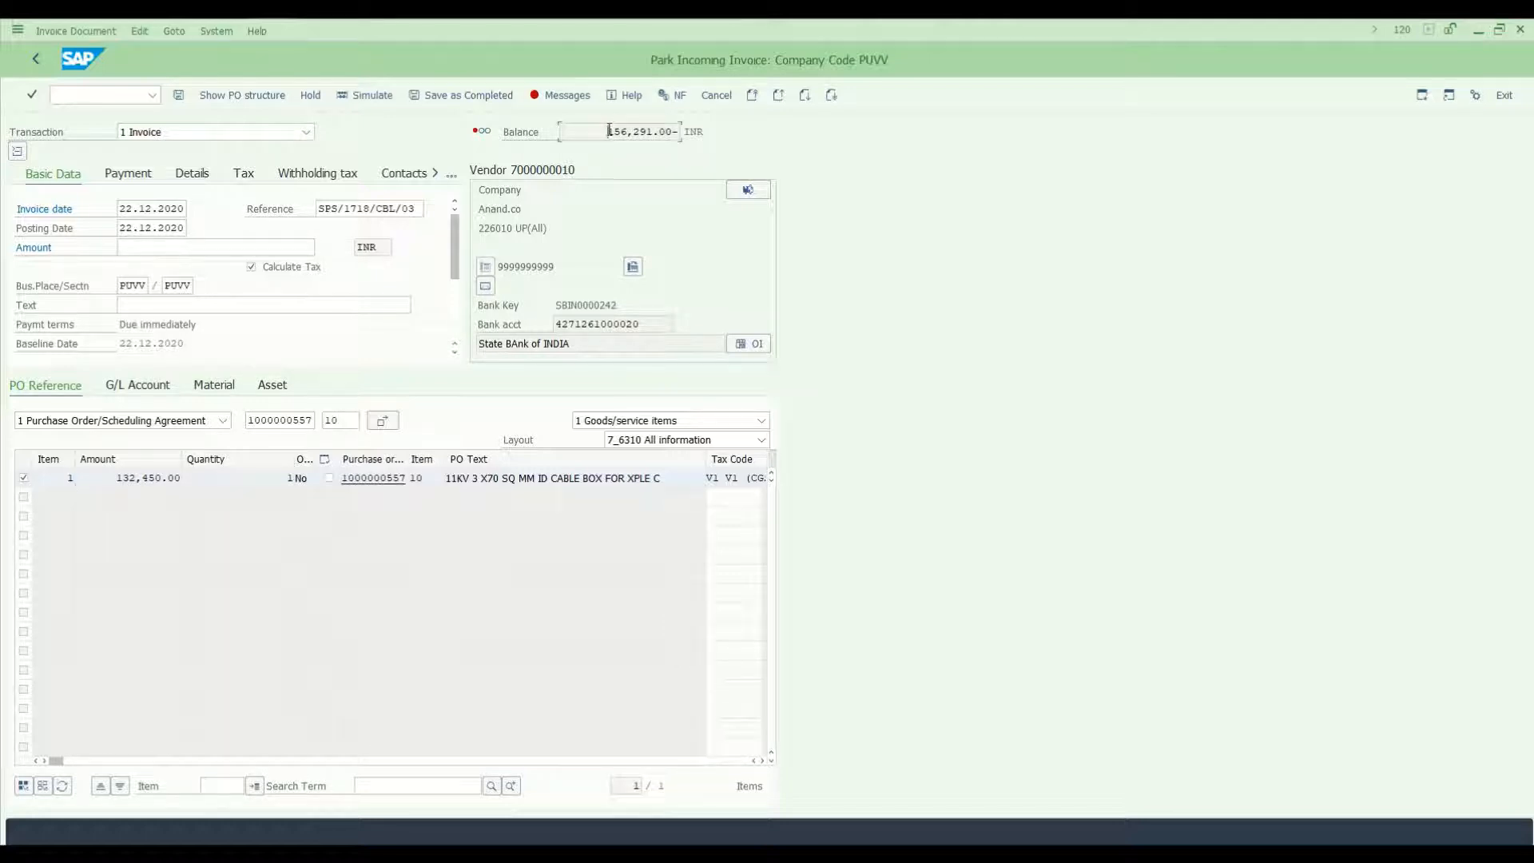
pyautogui.moveTo(609, 130); pyautogui.dragTo(662, 133)
pyautogui.click(671, 131)
pyautogui.click(160, 247)
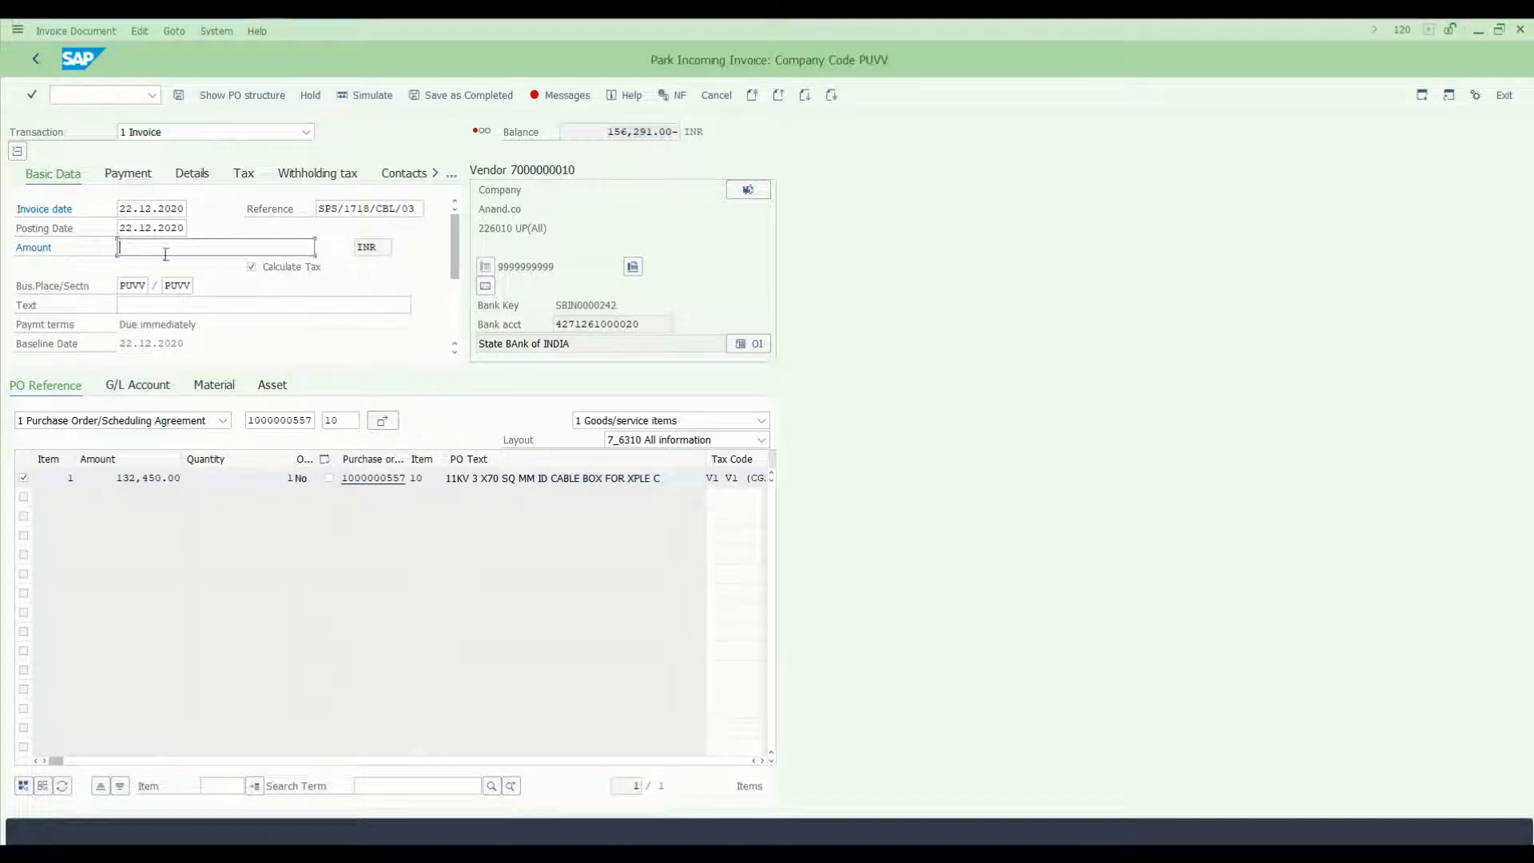
pyautogui.write('156,291.00')
pyautogui.press('Return')
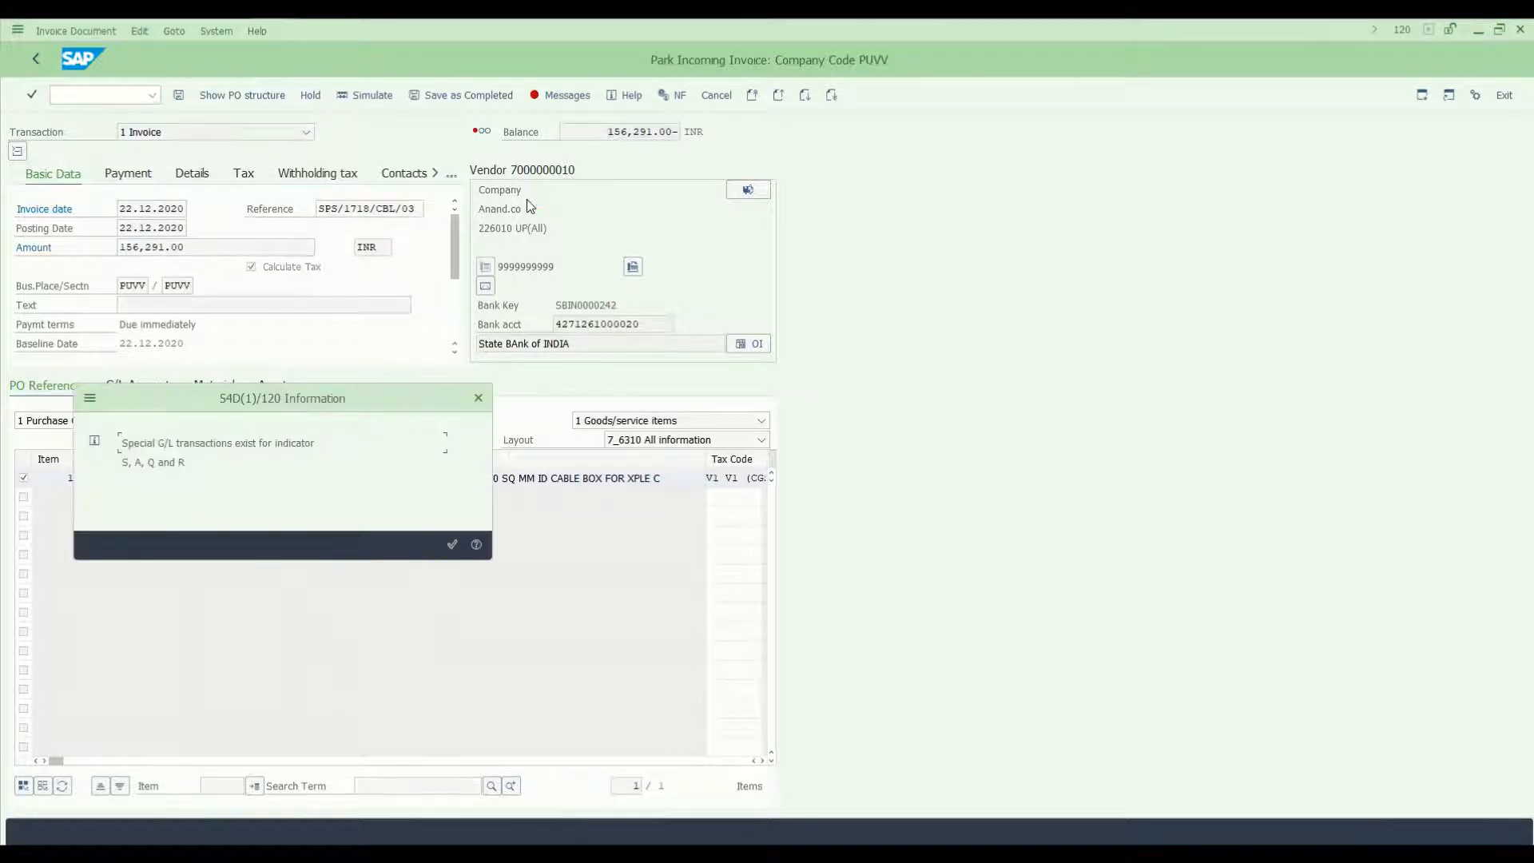
pyautogui.click(452, 546)
# Simulate the invoice document, return to the entry screen and save the invoice as parked.
pyautogui.click(371, 97)
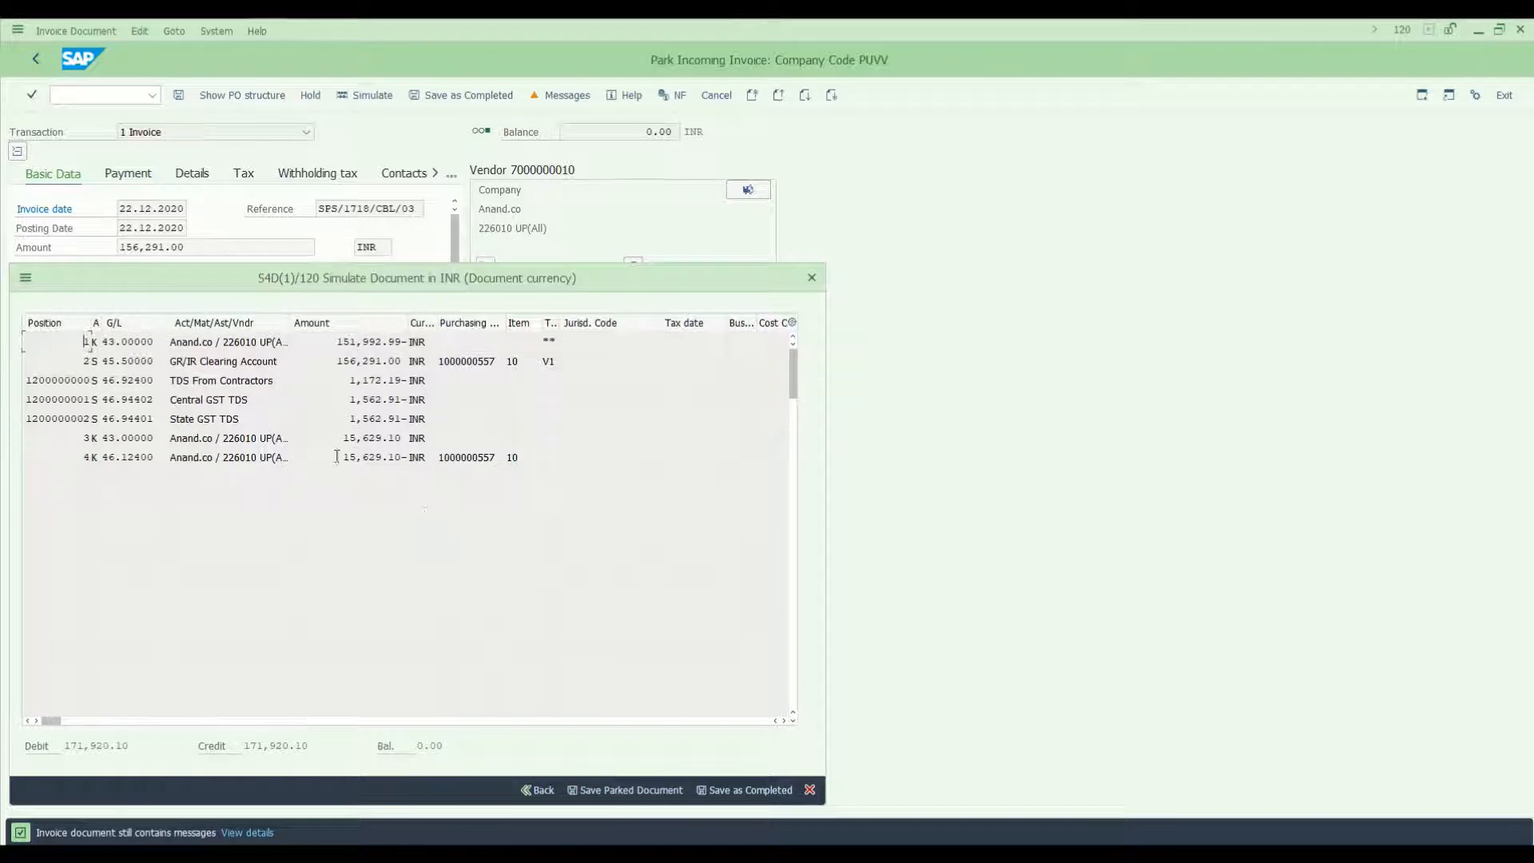
pyautogui.click(537, 791)
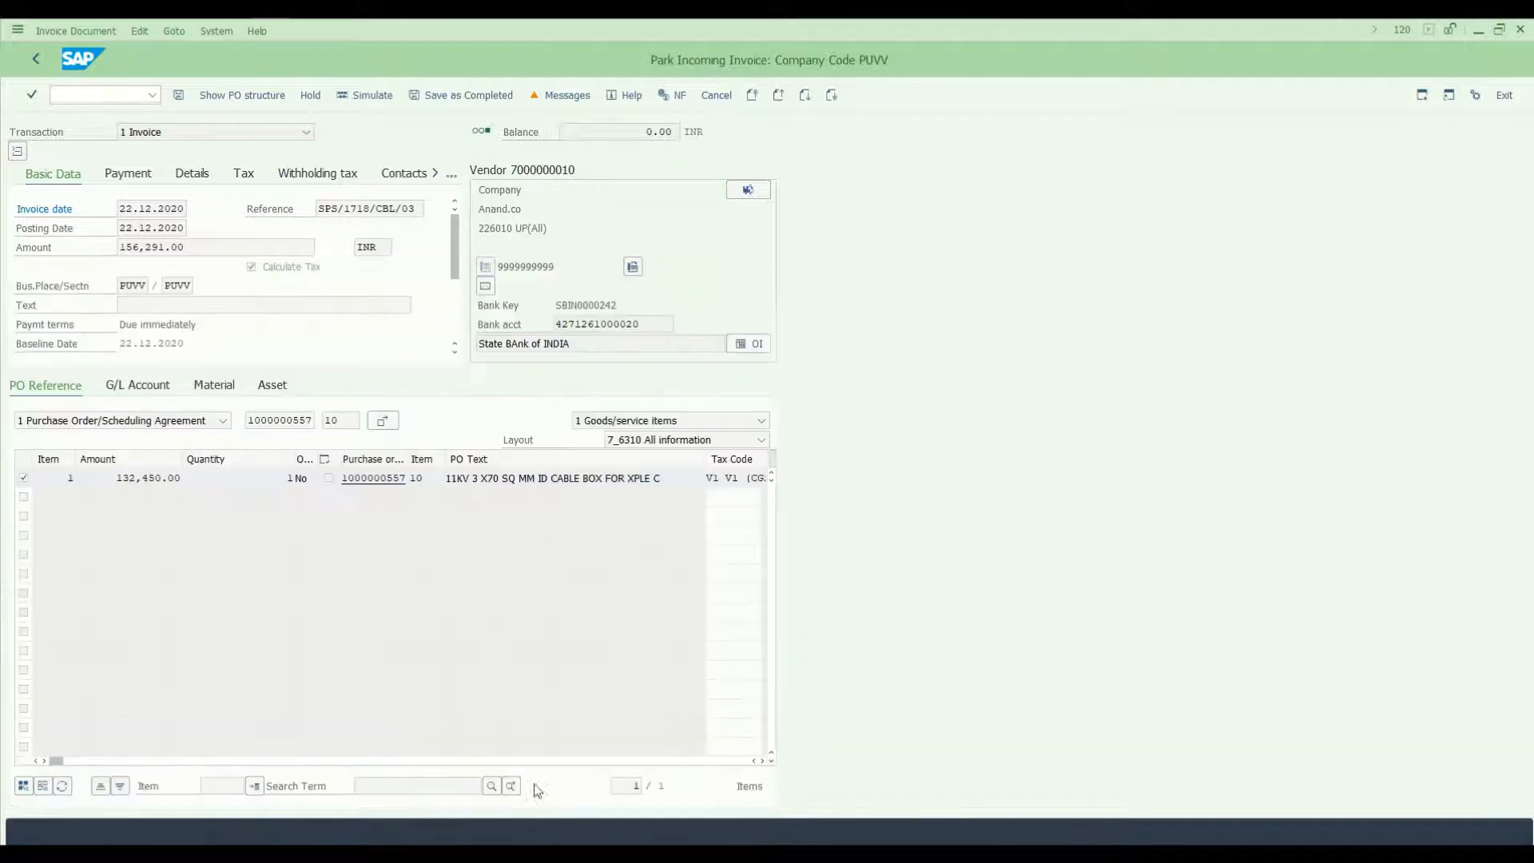
pyautogui.click(179, 94)
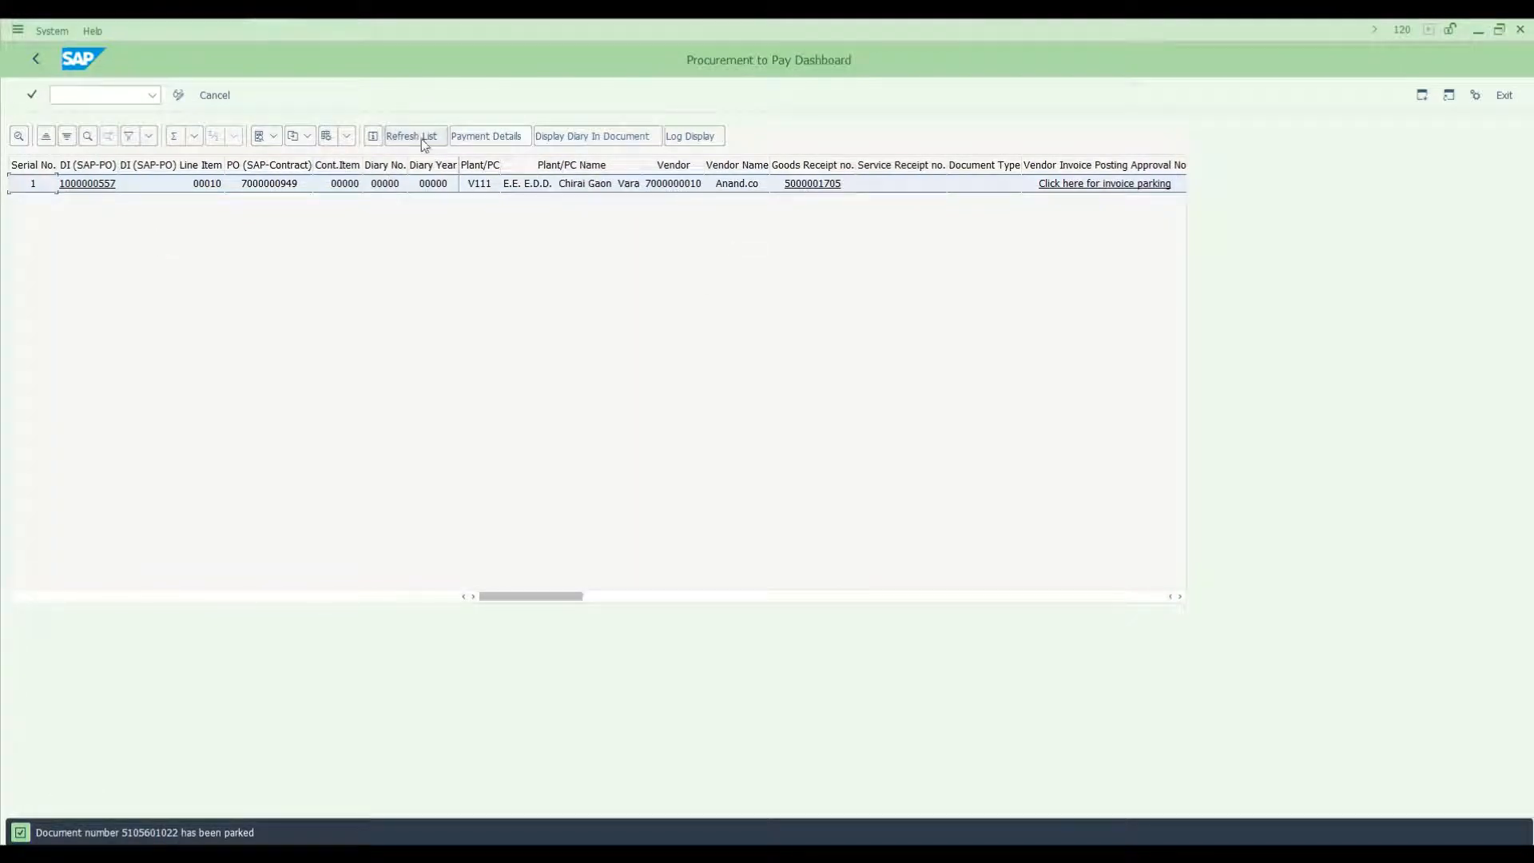
# Refresh the dashboard list, select its single row and open the payment details for it.
pyautogui.click(397, 140)
pyautogui.click(424, 135)
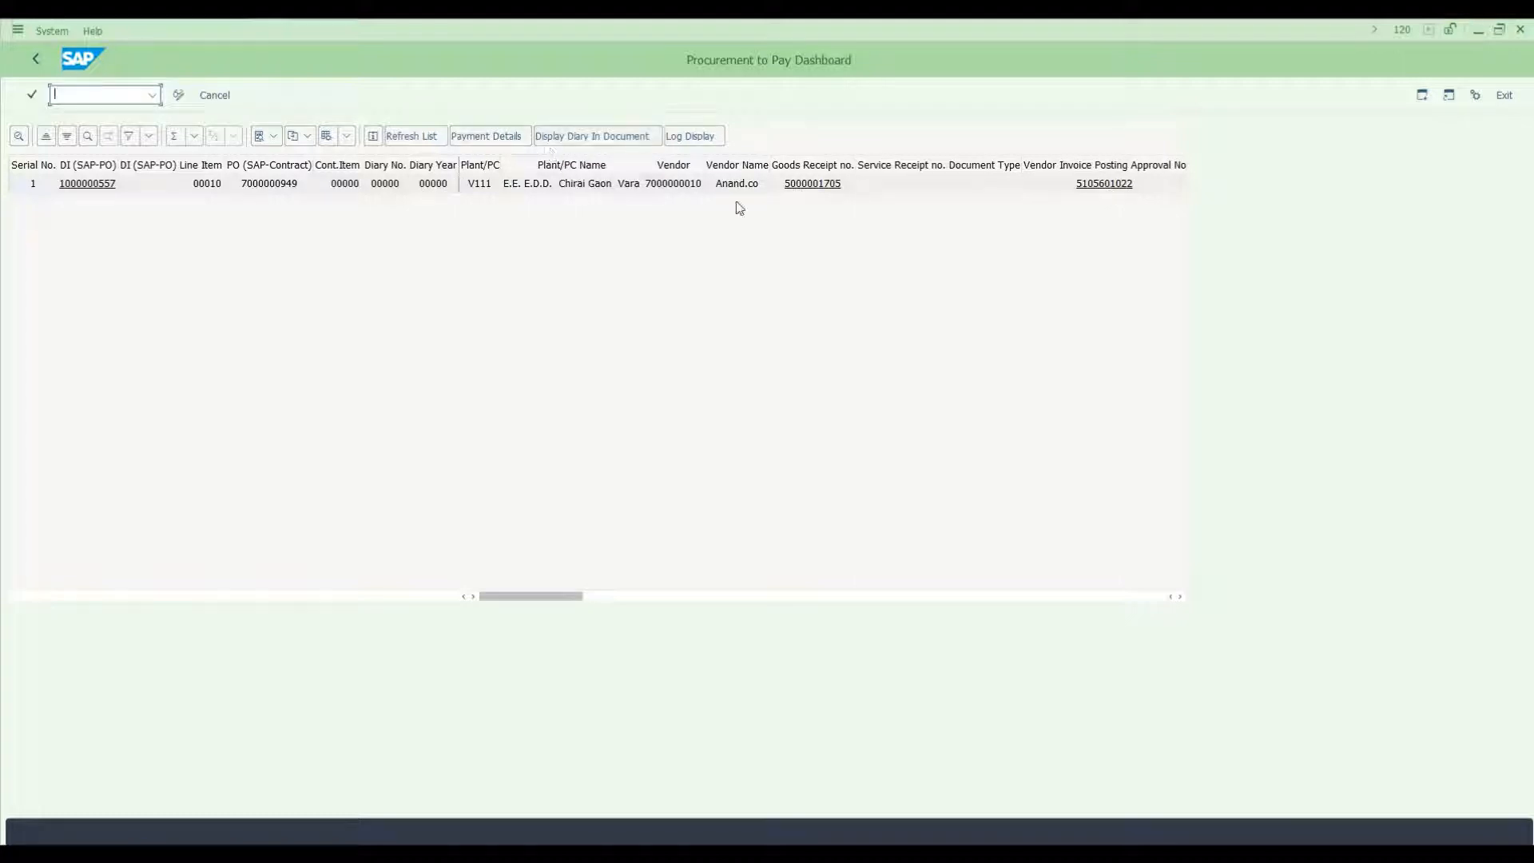
pyautogui.click(625, 218)
pyautogui.click(497, 139)
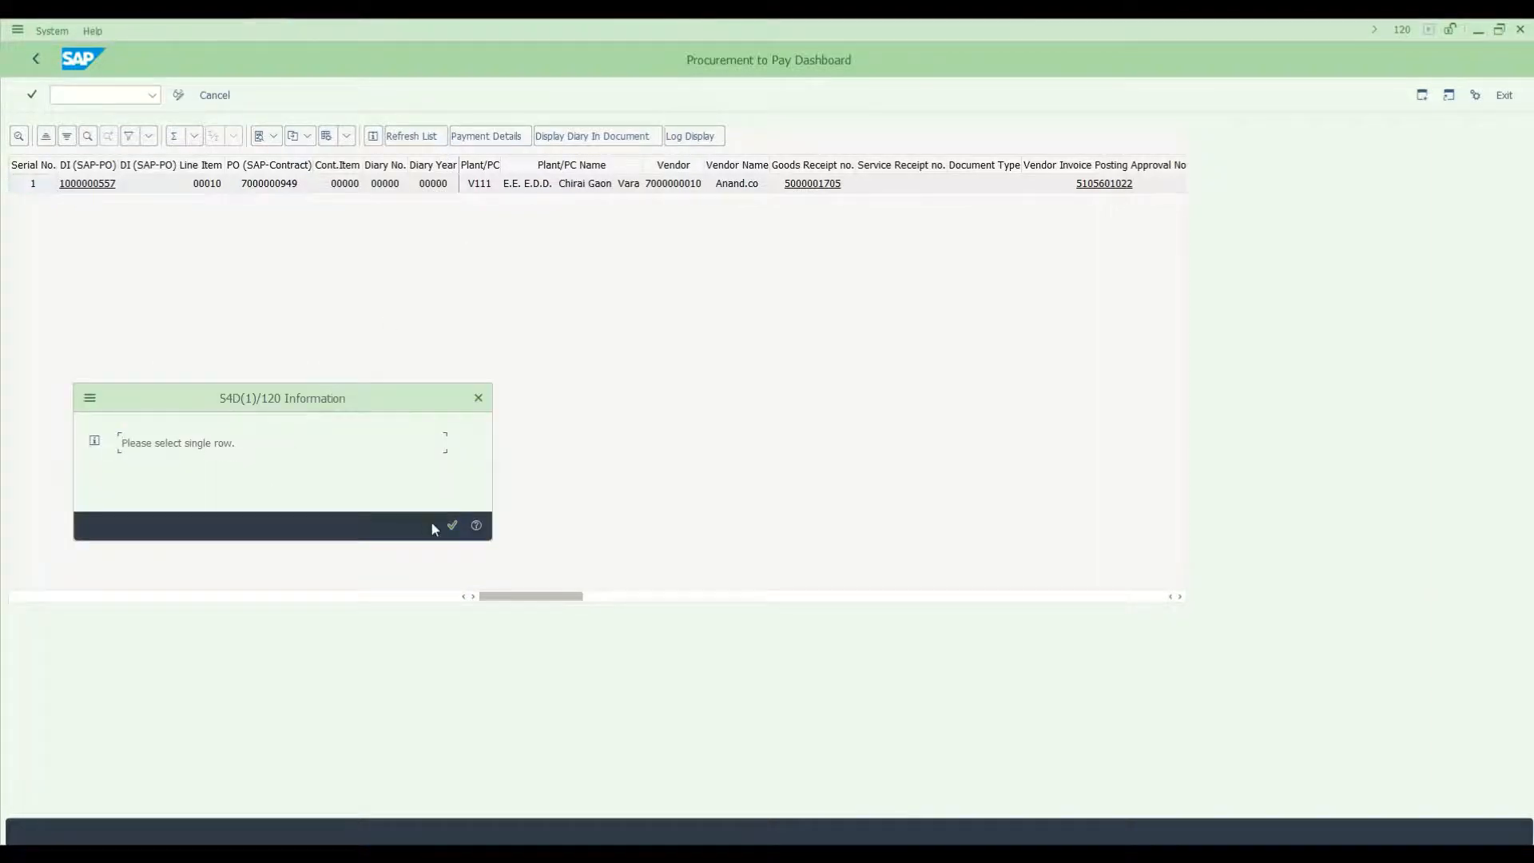
pyautogui.click(453, 525)
pyautogui.click(27, 183)
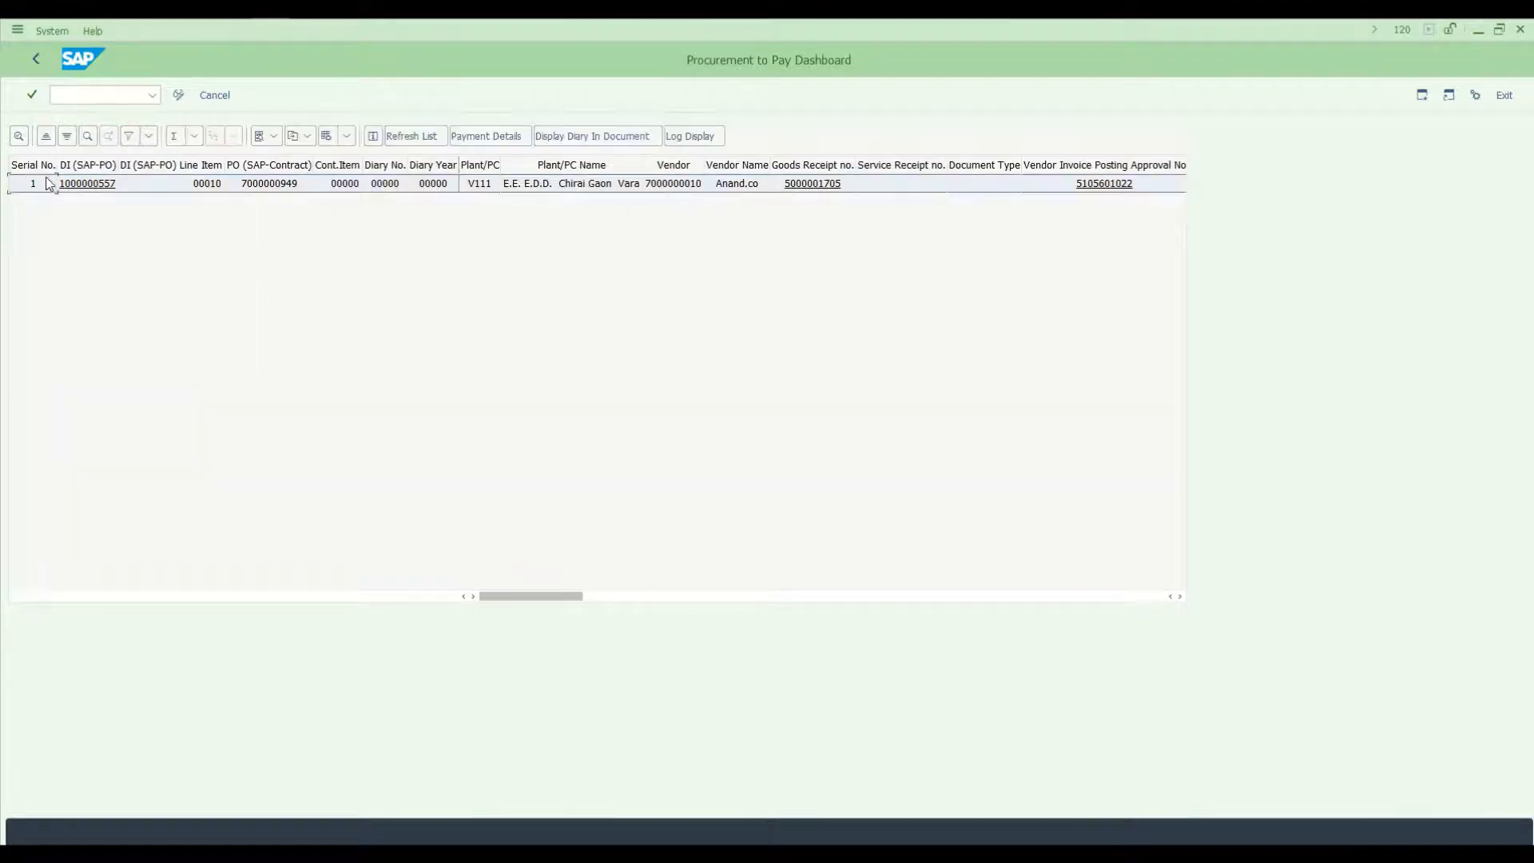
pyautogui.click(482, 139)
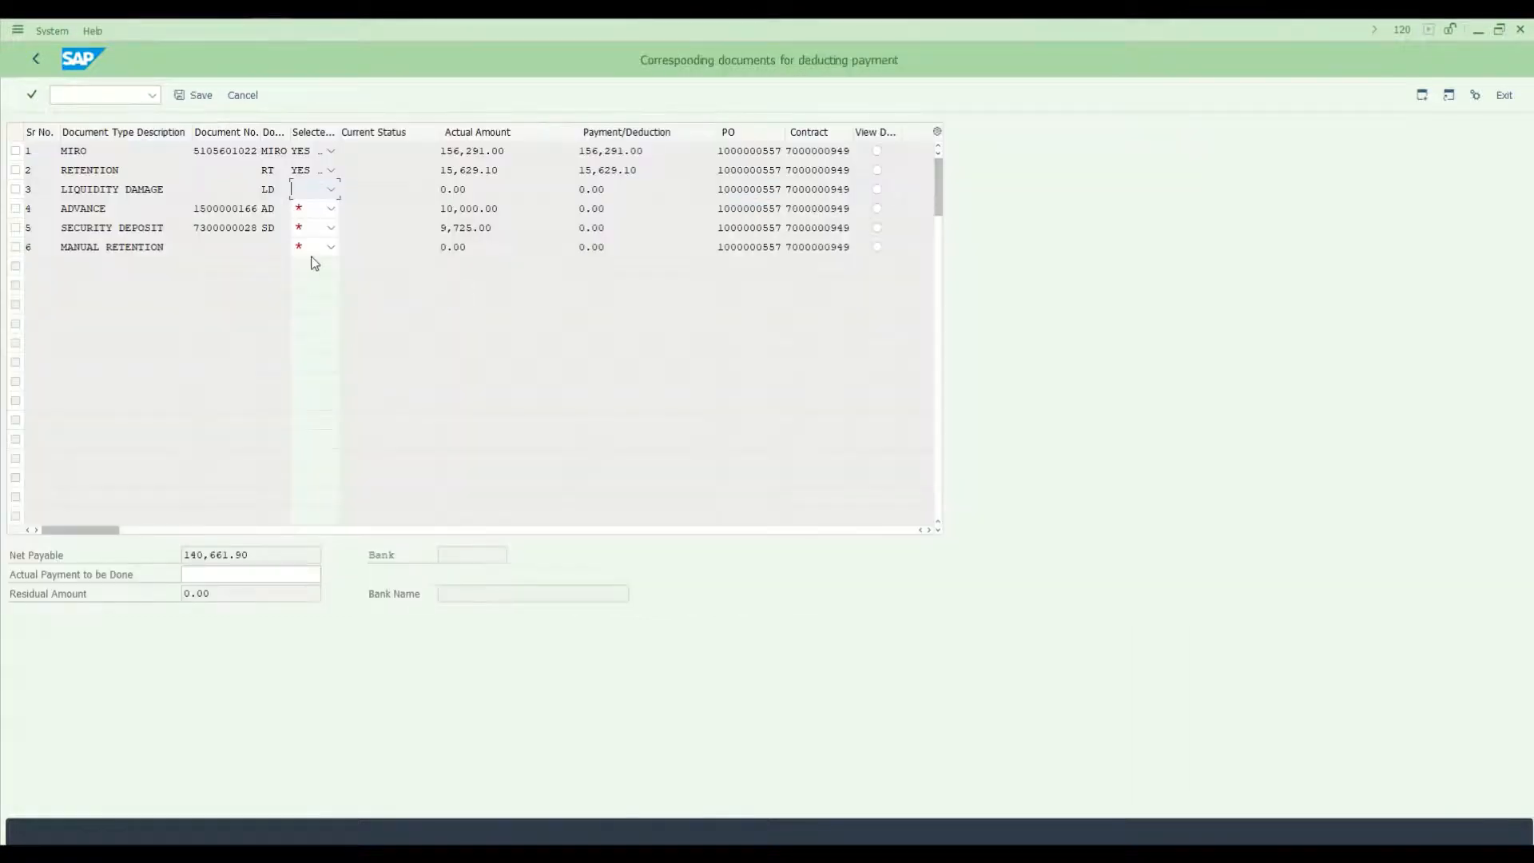
# Set the liquidity damage selection to No and the advance selection to Yes with a deduction of 10,000.00.
pyautogui.click(331, 190)
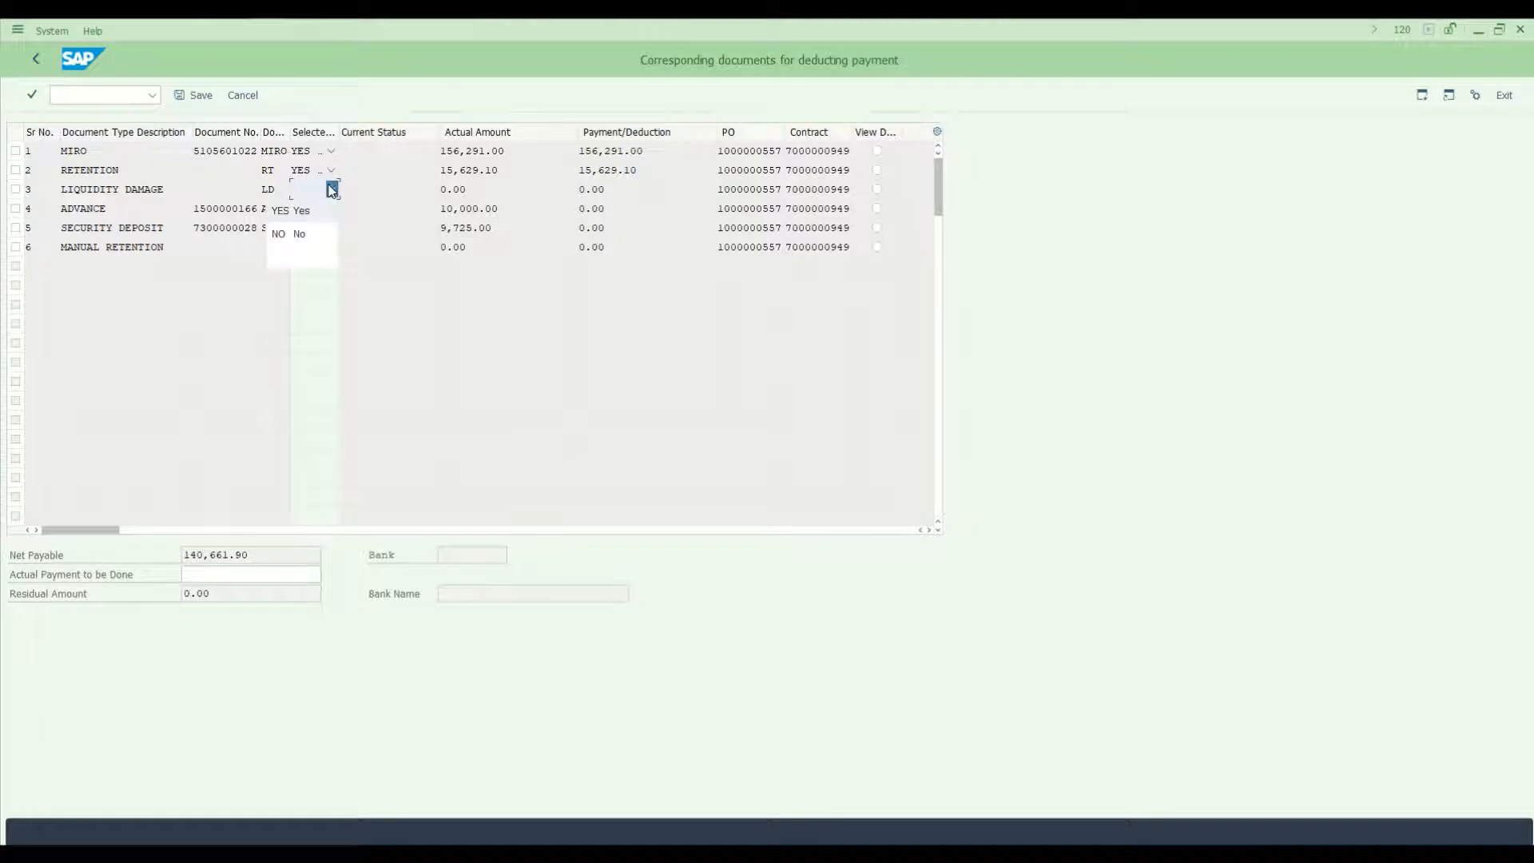
pyautogui.click(312, 240)
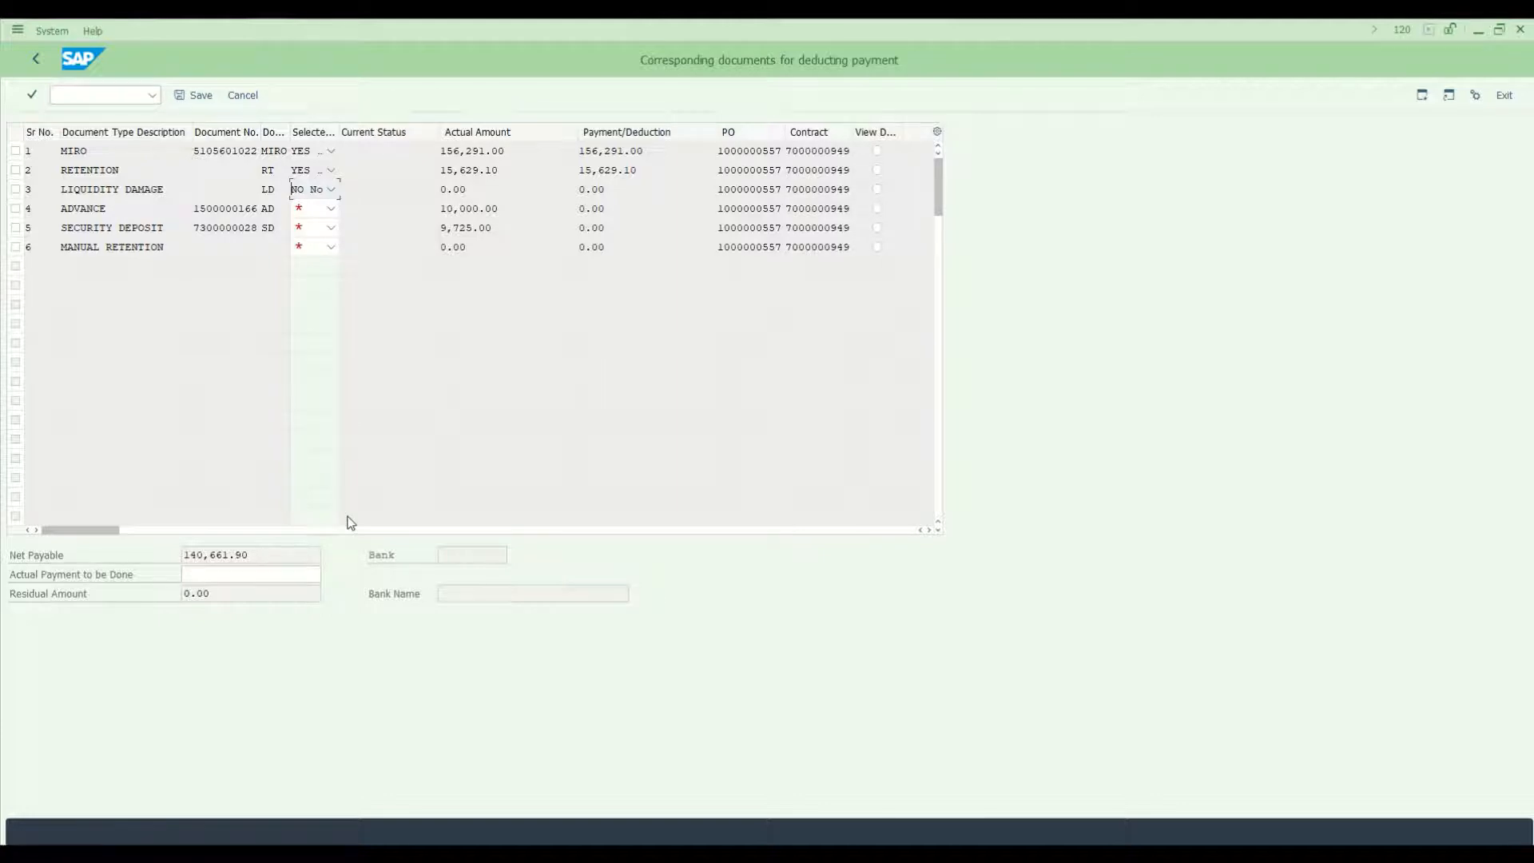
pyautogui.click(331, 207)
pyautogui.click(311, 231)
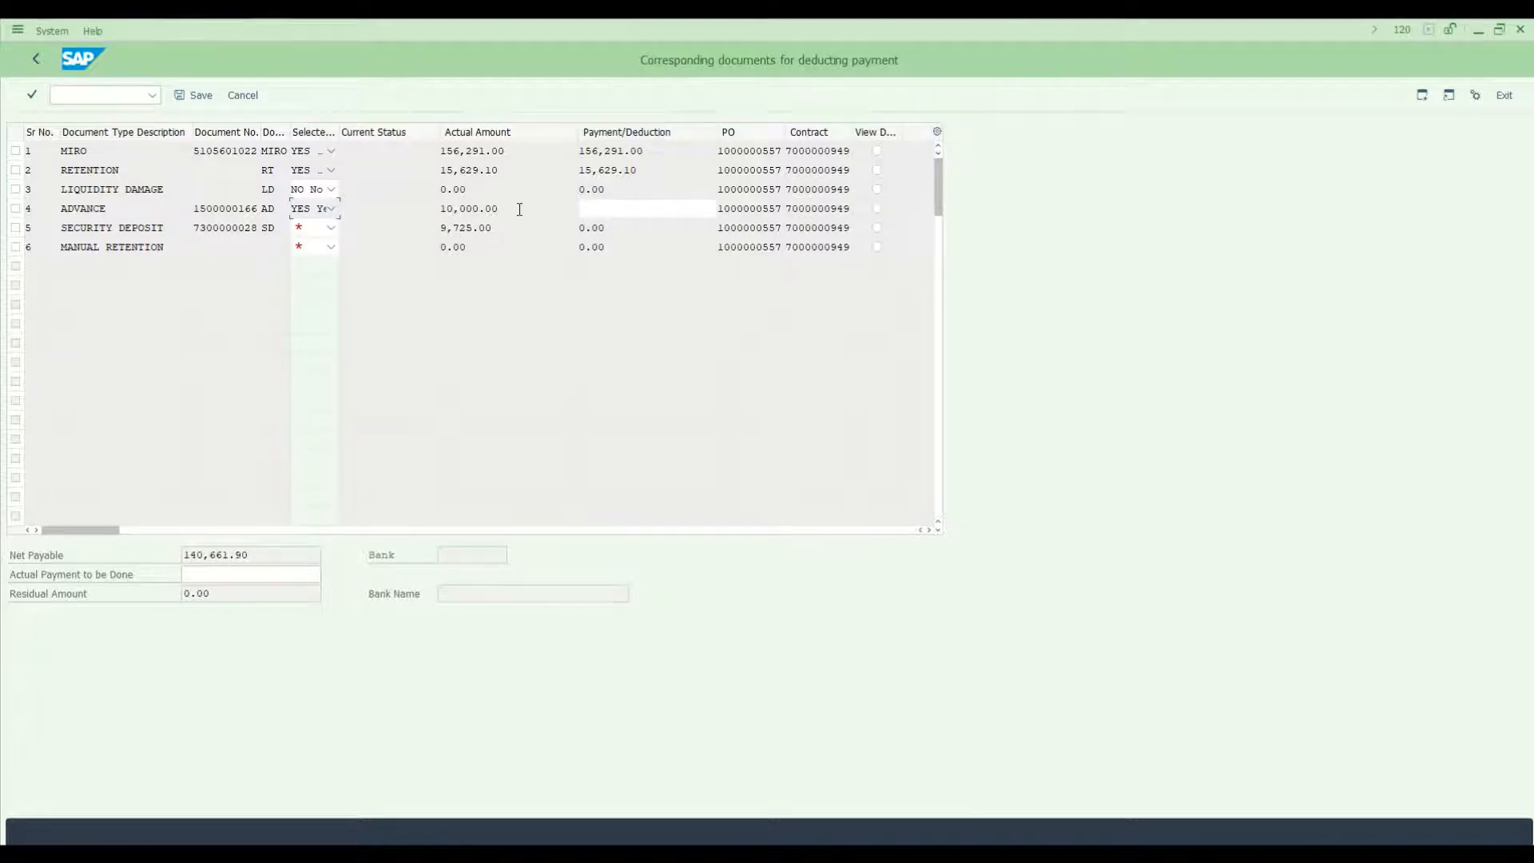
pyautogui.moveTo(520, 210); pyautogui.dragTo(435, 206)
pyautogui.hotkey('ctrl', 'c')
pyautogui.click(642, 204)
pyautogui.hotkey('ctrl', 'v')
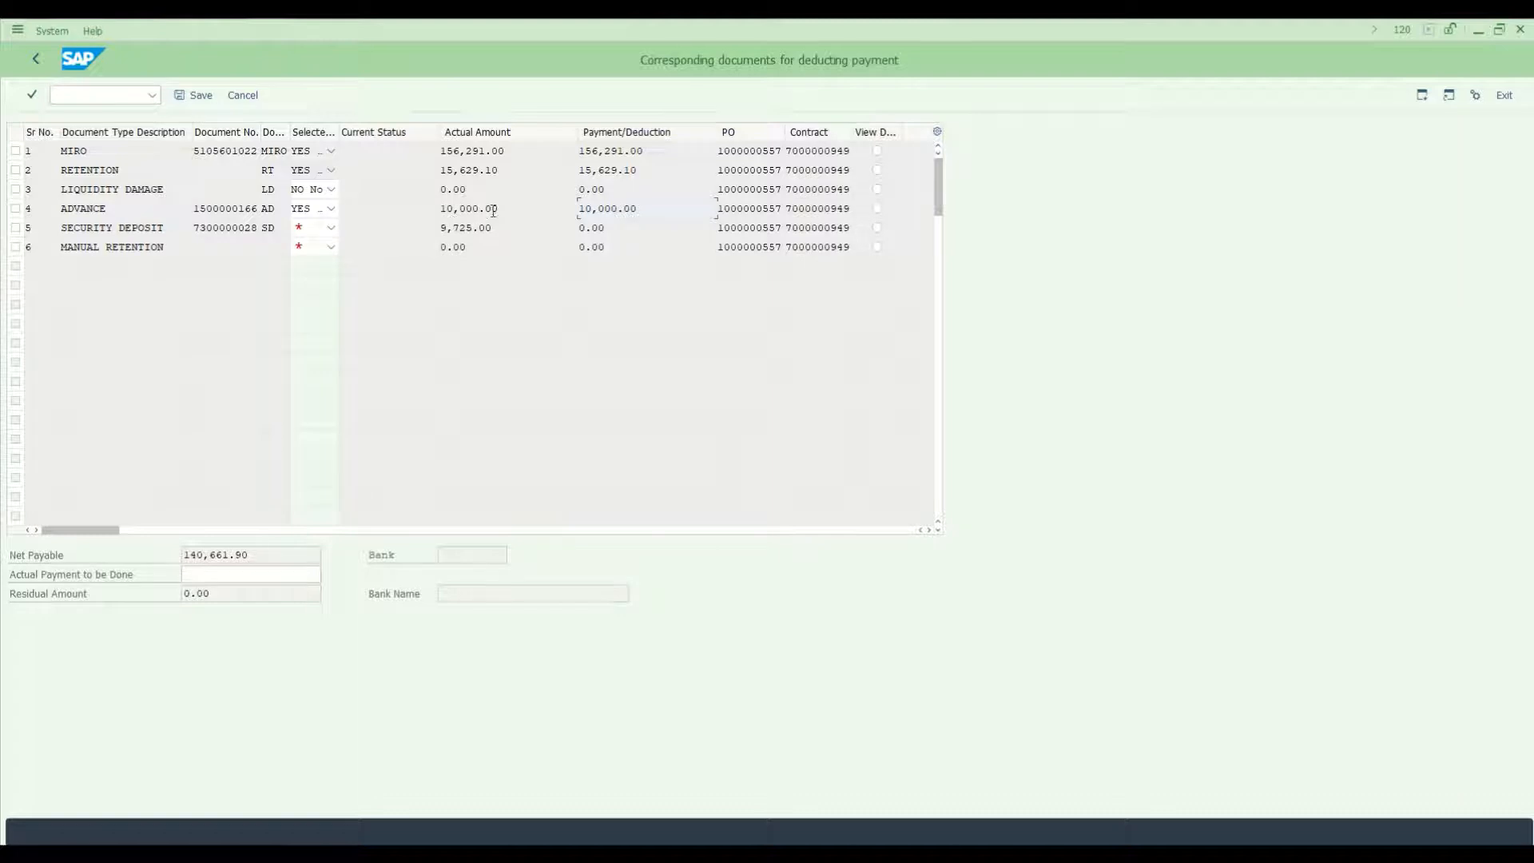
# Set the security deposit selection to Yes with a deduction of 9,725.00, and the manual retention selection to No.
pyautogui.click(331, 228)
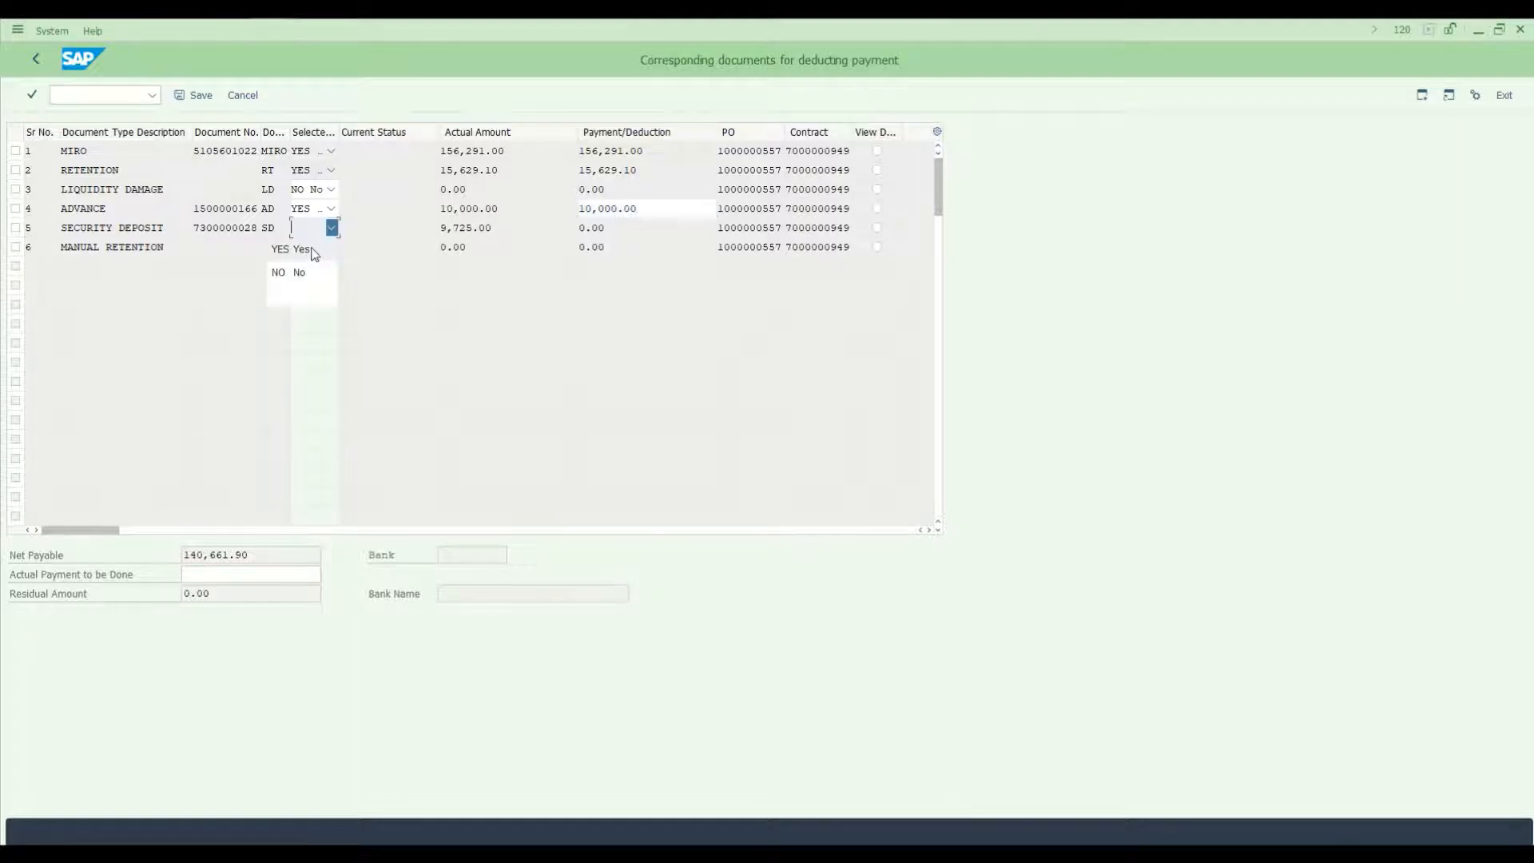
pyautogui.click(314, 251)
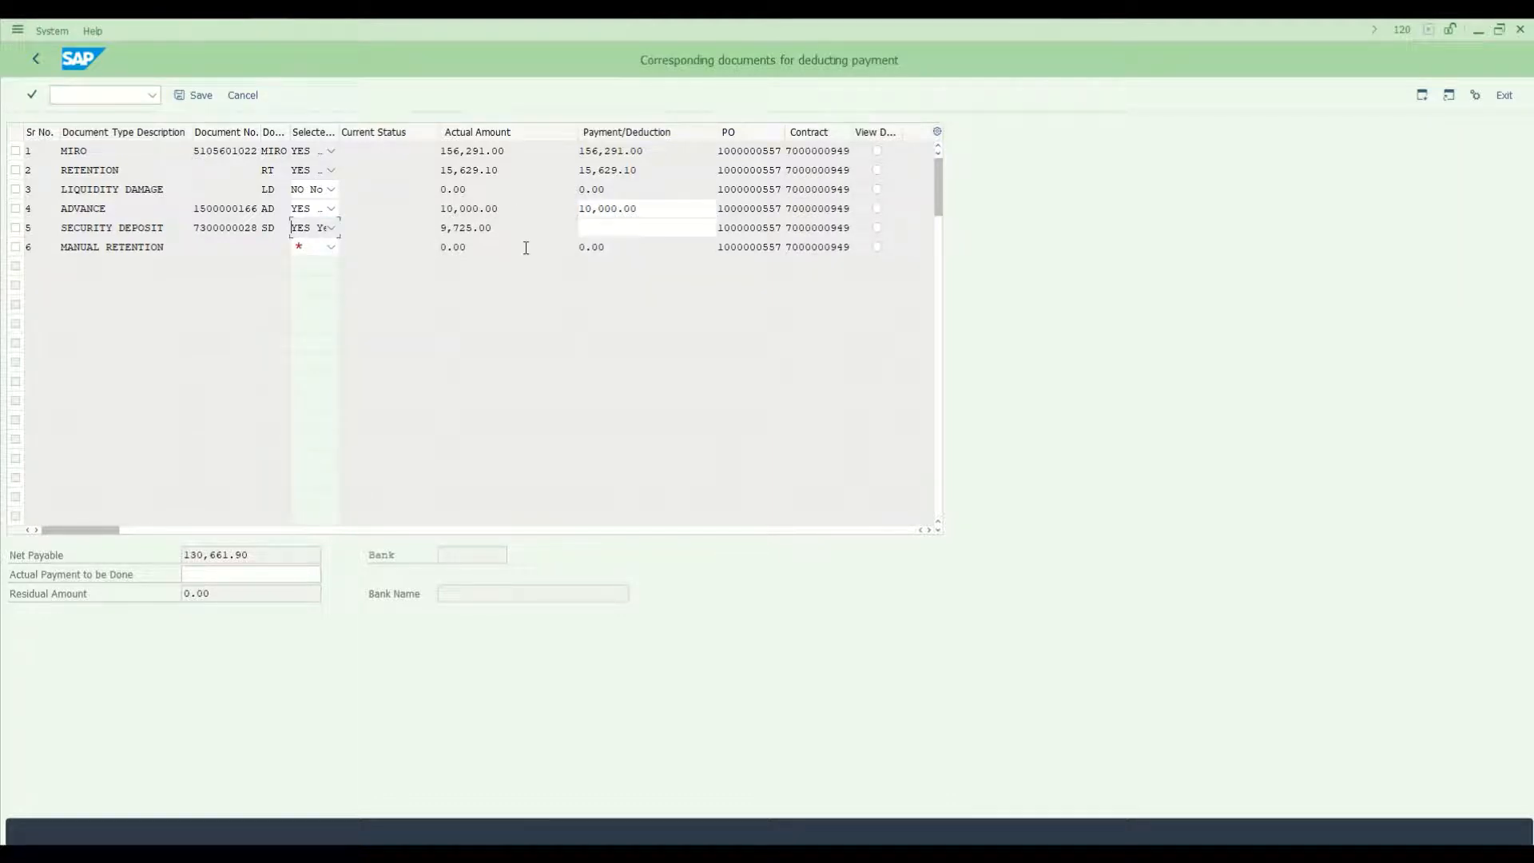
pyautogui.press('Tab')
pyautogui.click(600, 227)
pyautogui.hotkey('ctrl', 'v')
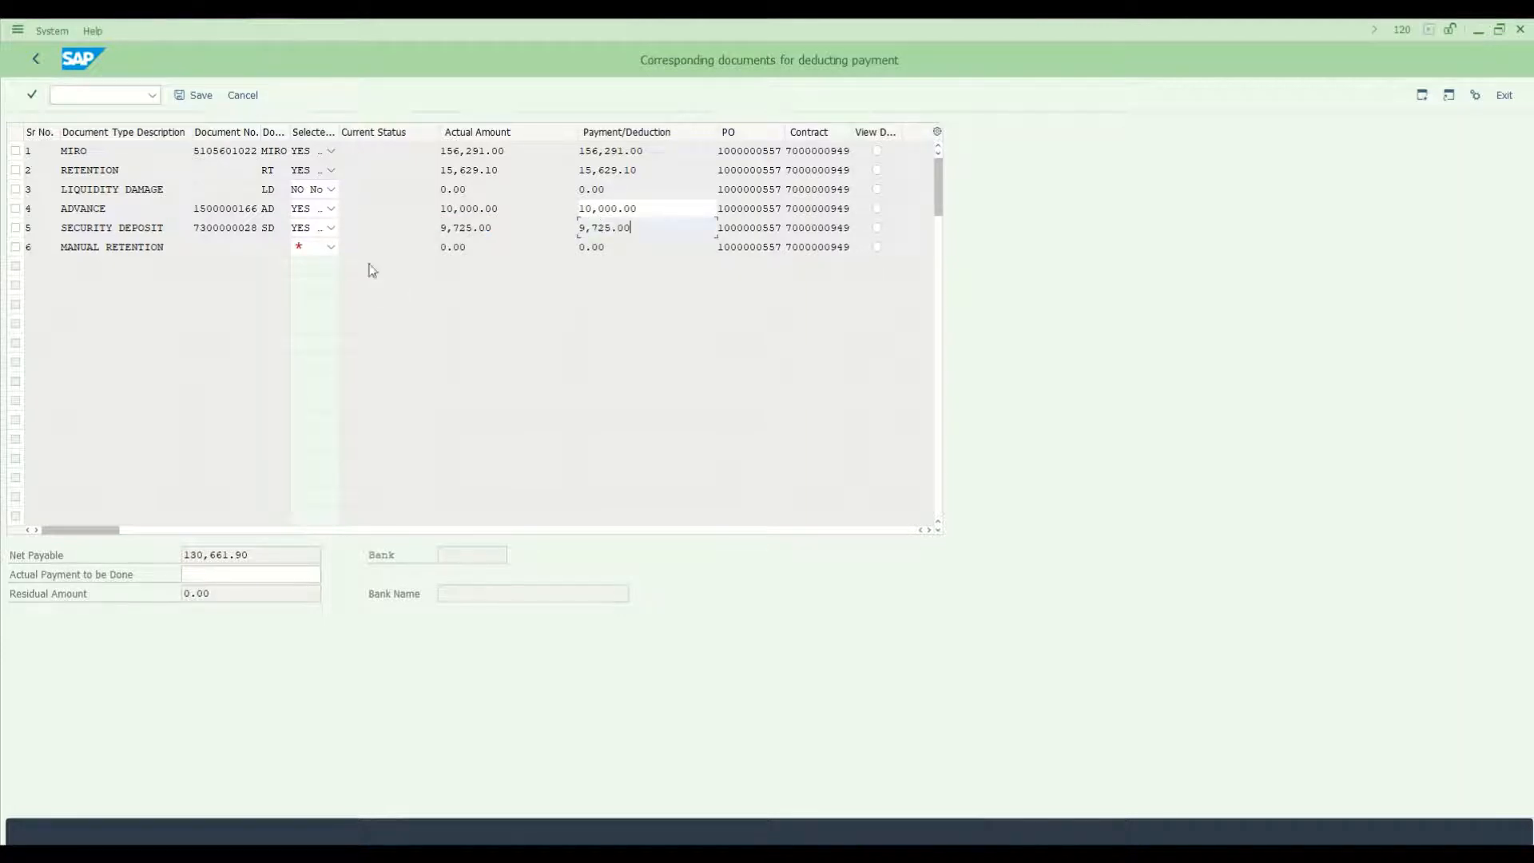
pyautogui.click(331, 248)
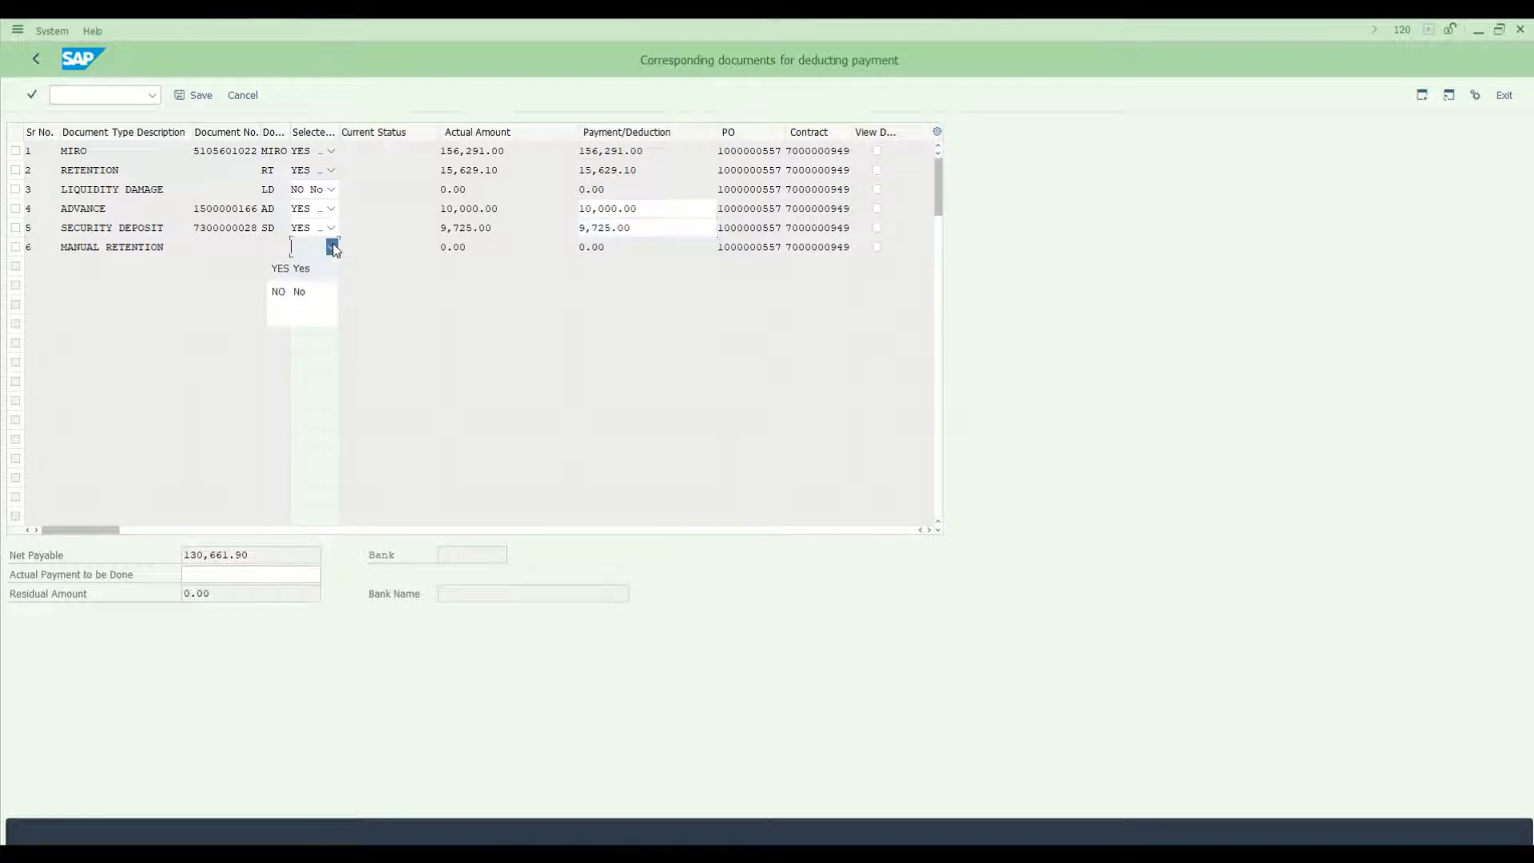
pyautogui.click(327, 291)
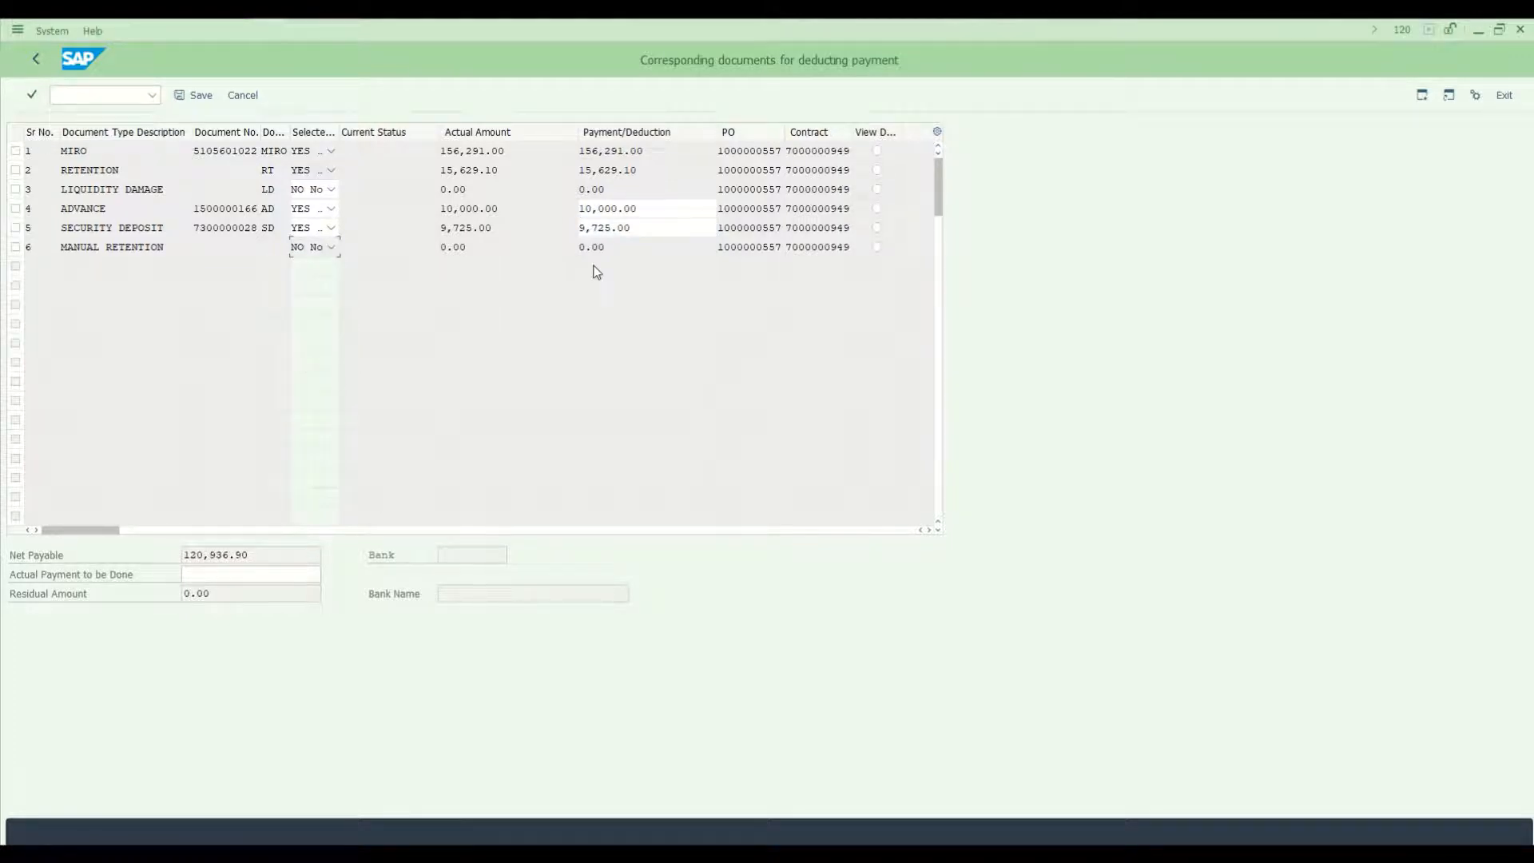
# Enter the net payable of 120,936.90 as the actual payment to be done, save, and return to the dashboard.
pyautogui.click(280, 551)
pyautogui.moveTo(284, 557); pyautogui.dragTo(127, 552)
pyautogui.click(184, 576)
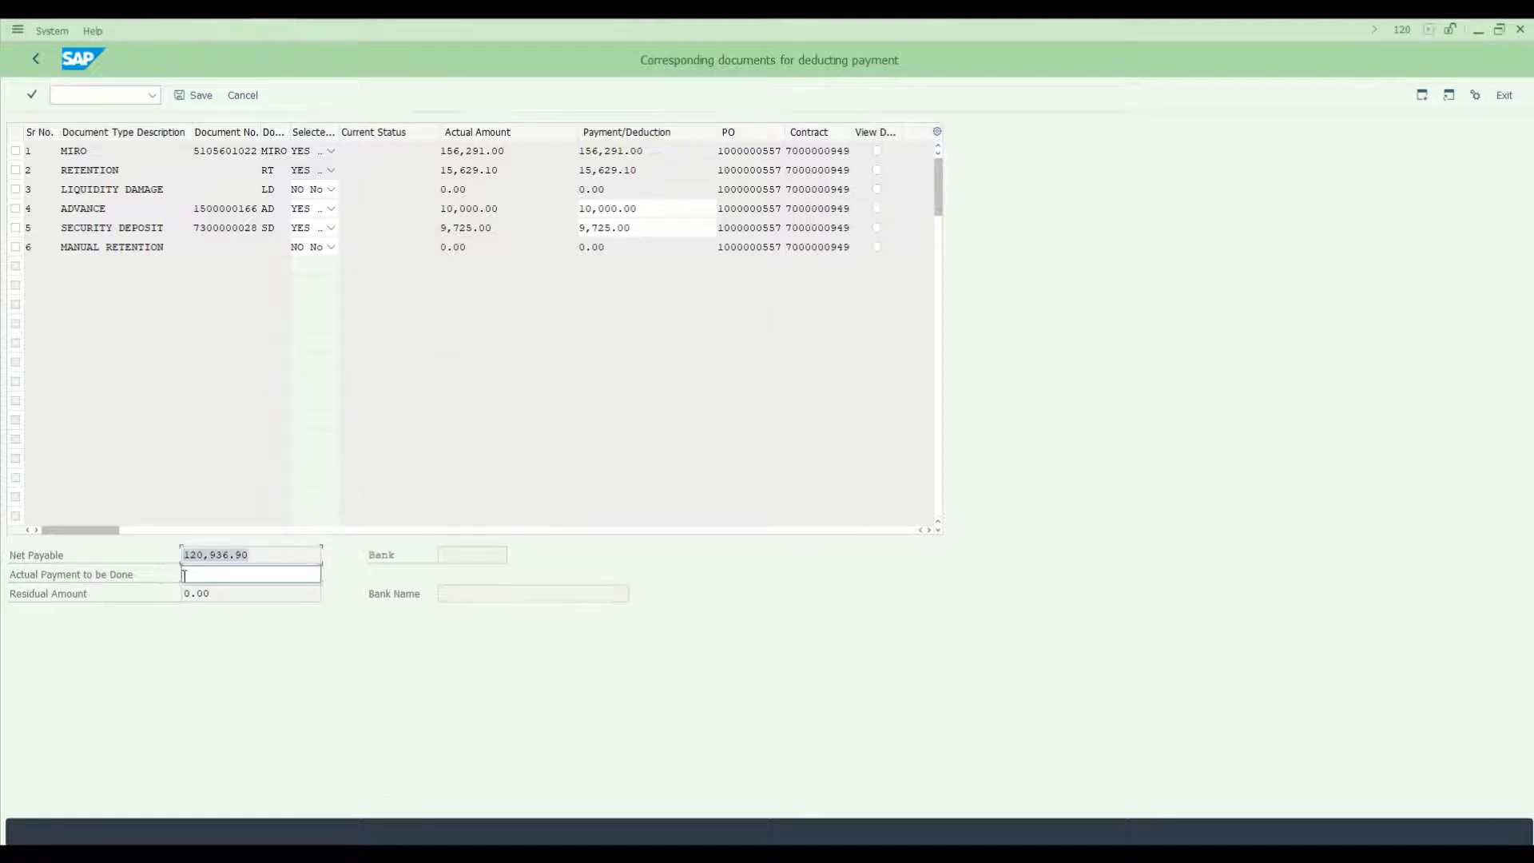
pyautogui.hotkey('ctrl', 'v')
pyautogui.click(193, 98)
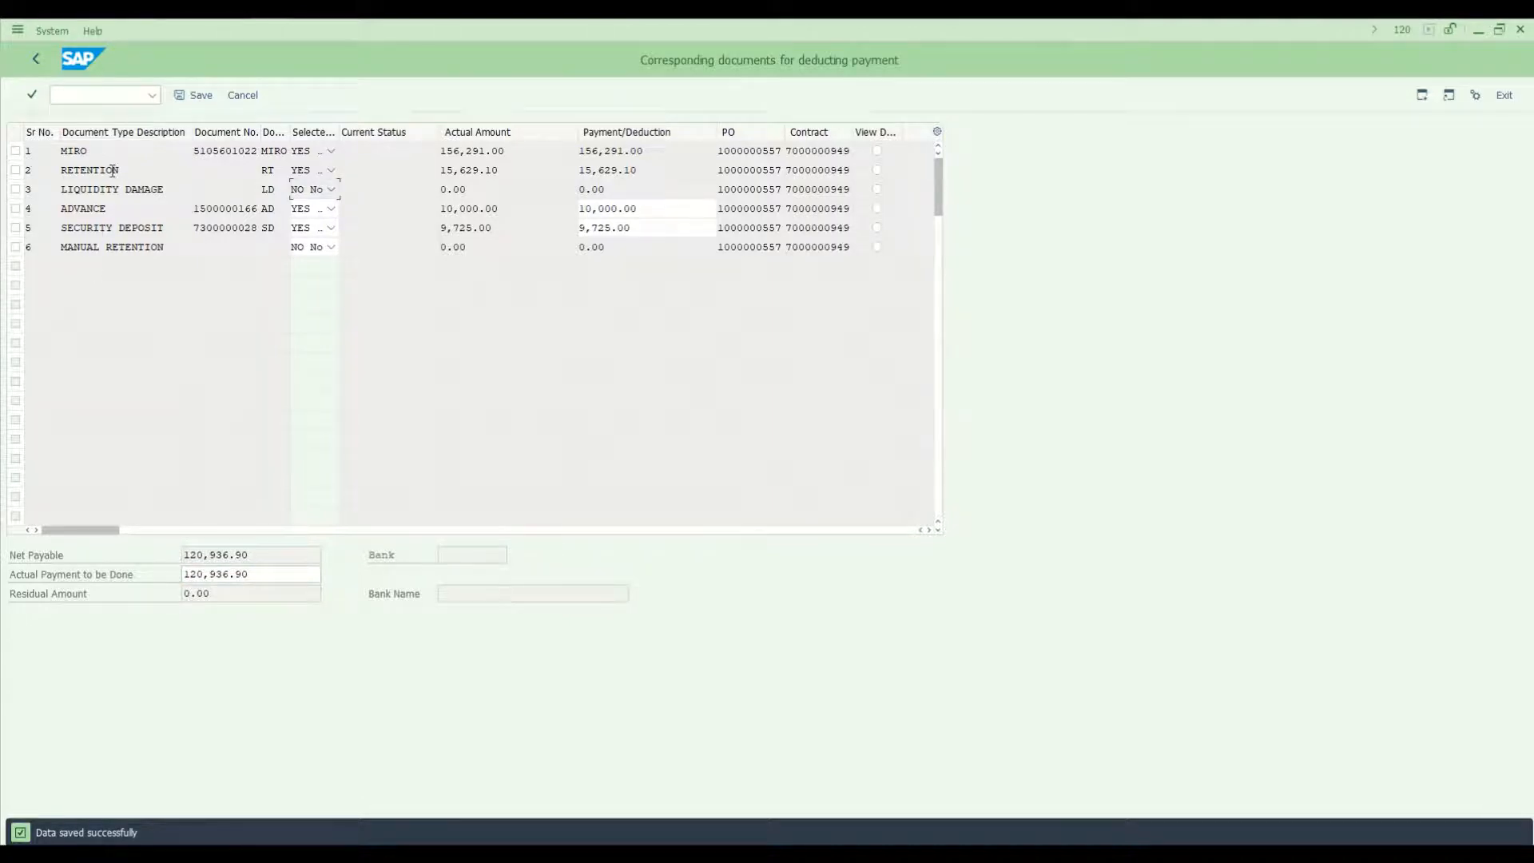
pyautogui.click(37, 61)
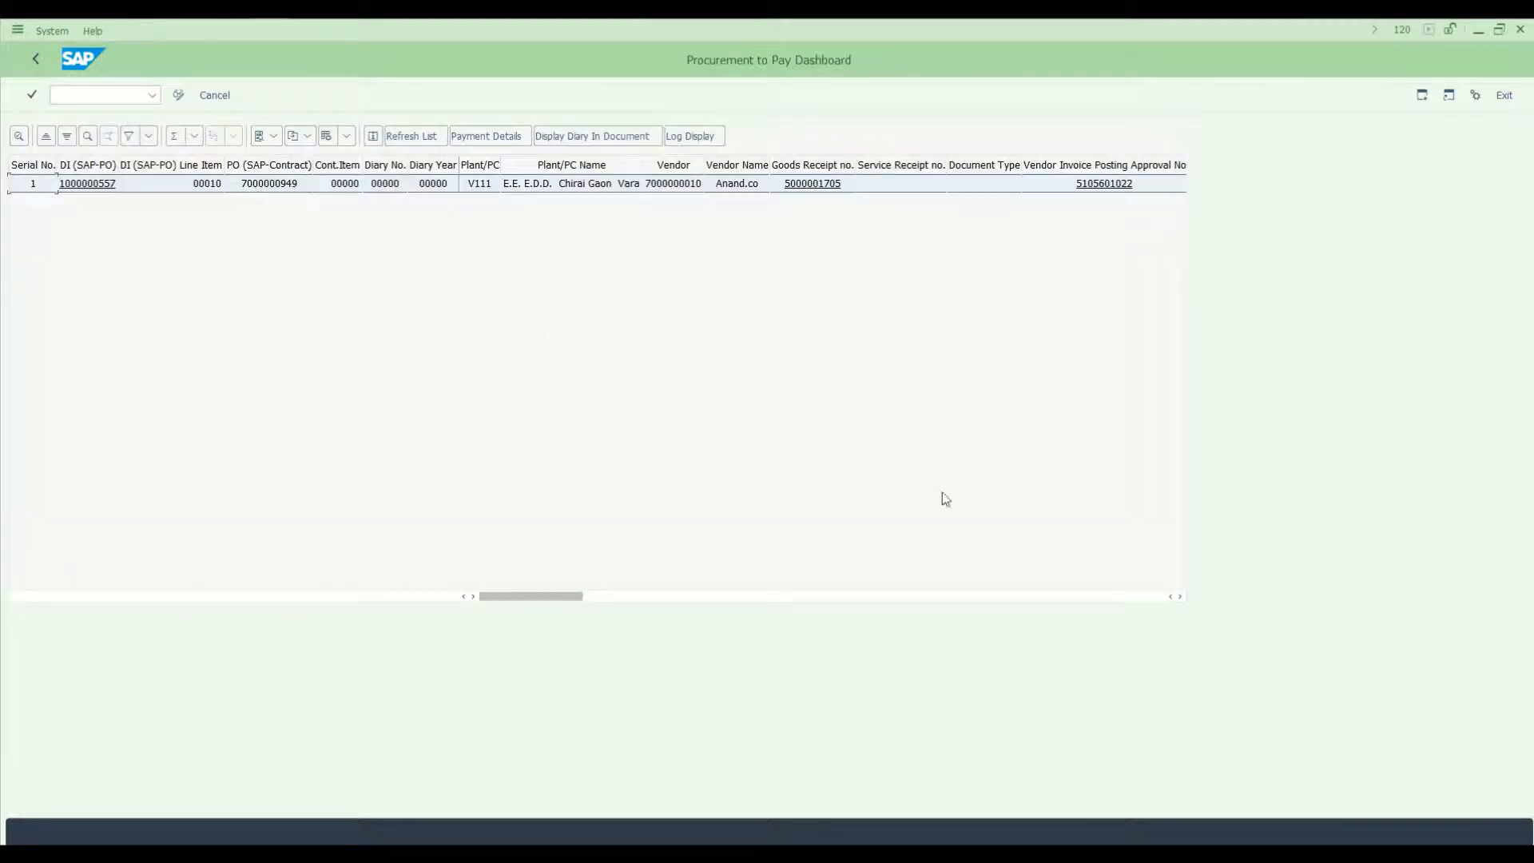
# Open the parked vendor invoice from the dashboard and attach the text document abc from the SAP GUI folder.
pyautogui.click(1115, 185)
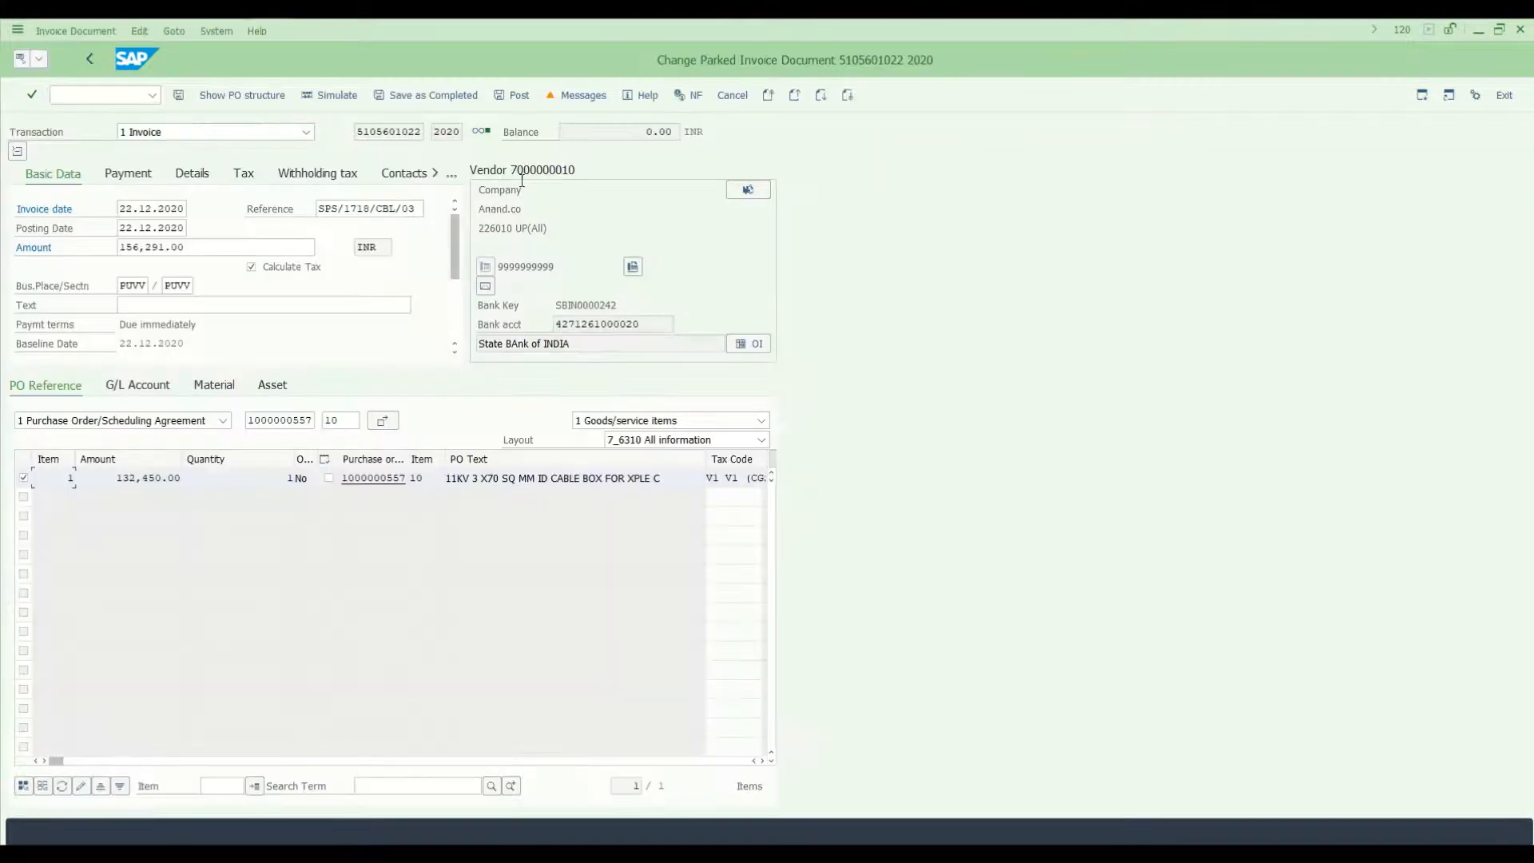
pyautogui.click(40, 60)
pyautogui.moveTo(120, 90)
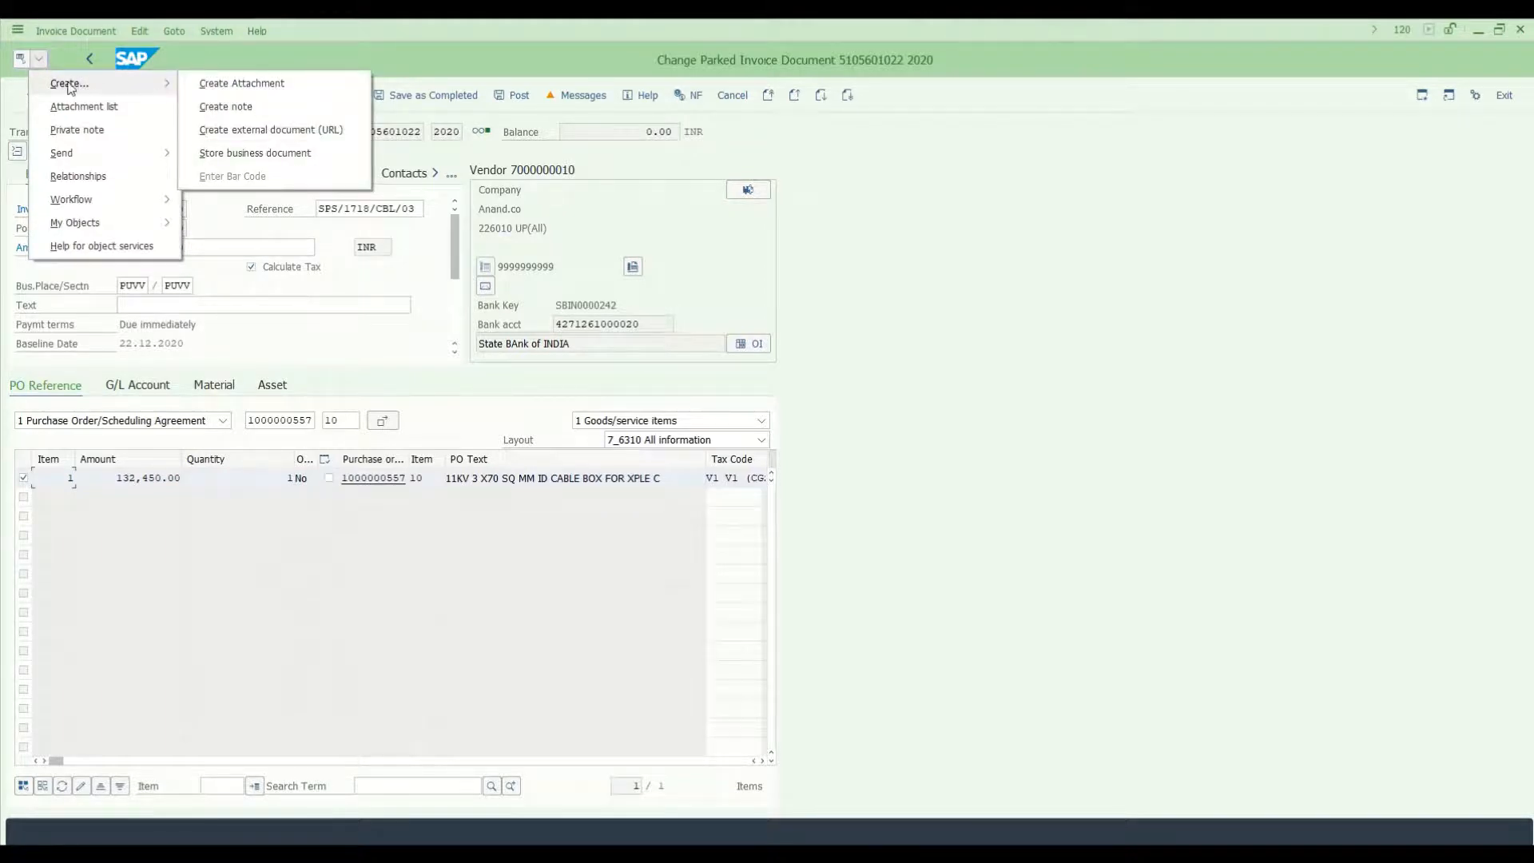
pyautogui.click(55, 63)
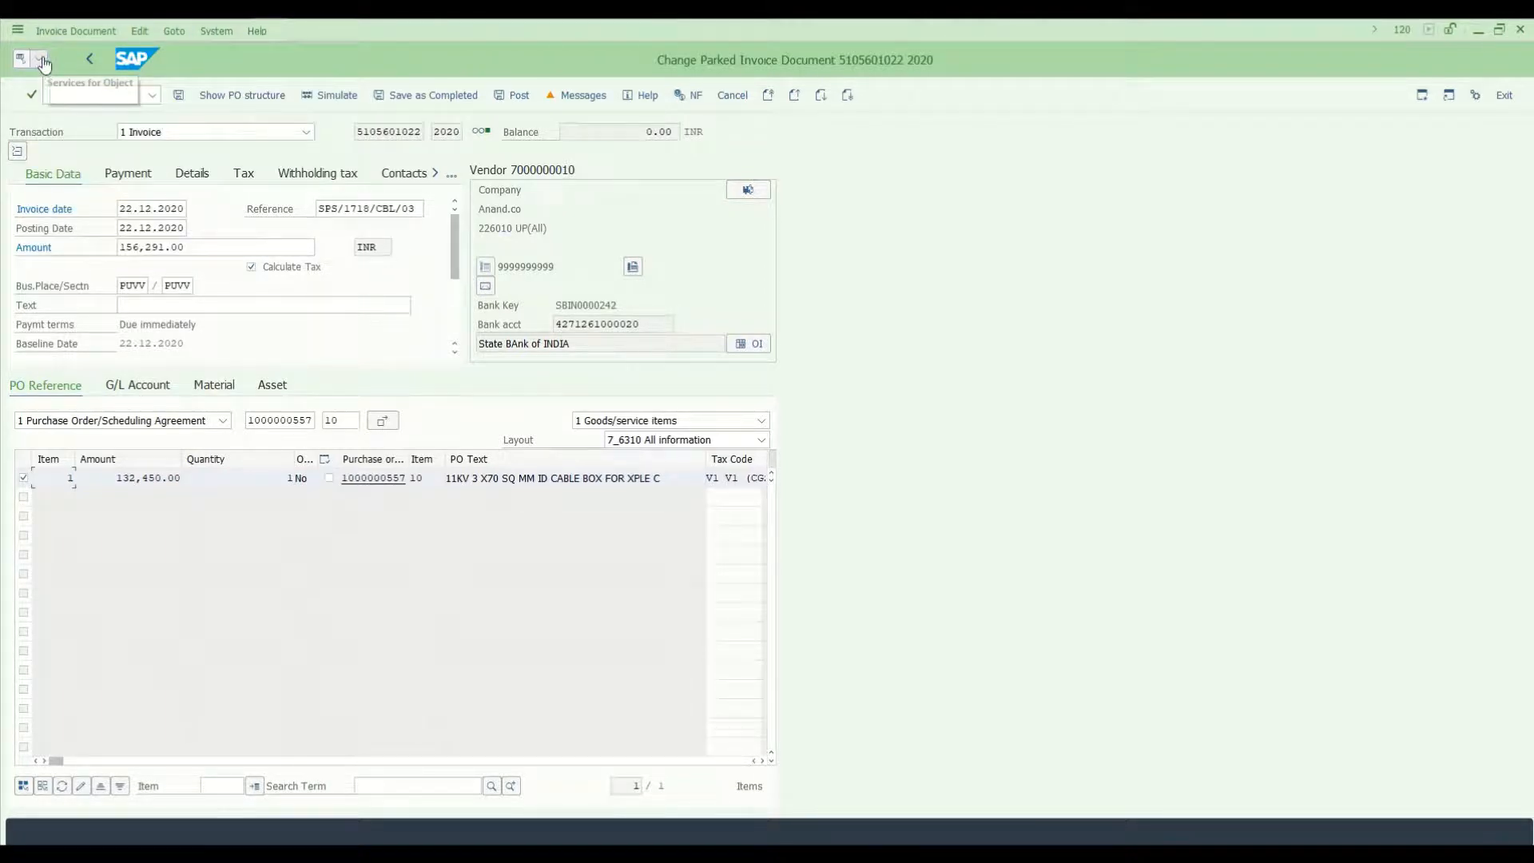
pyautogui.click(41, 55)
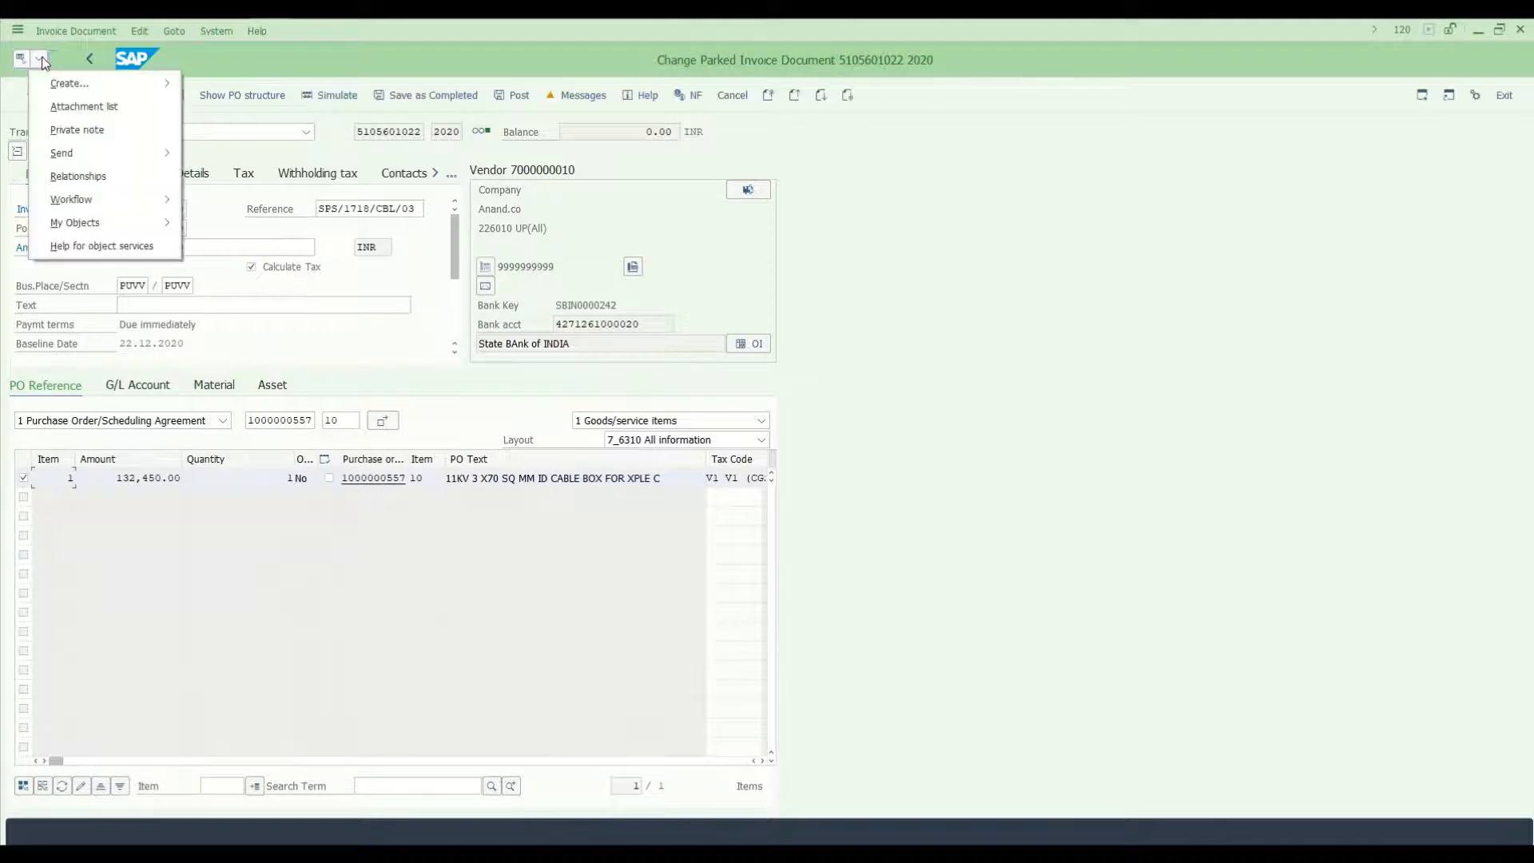
pyautogui.moveTo(101, 88)
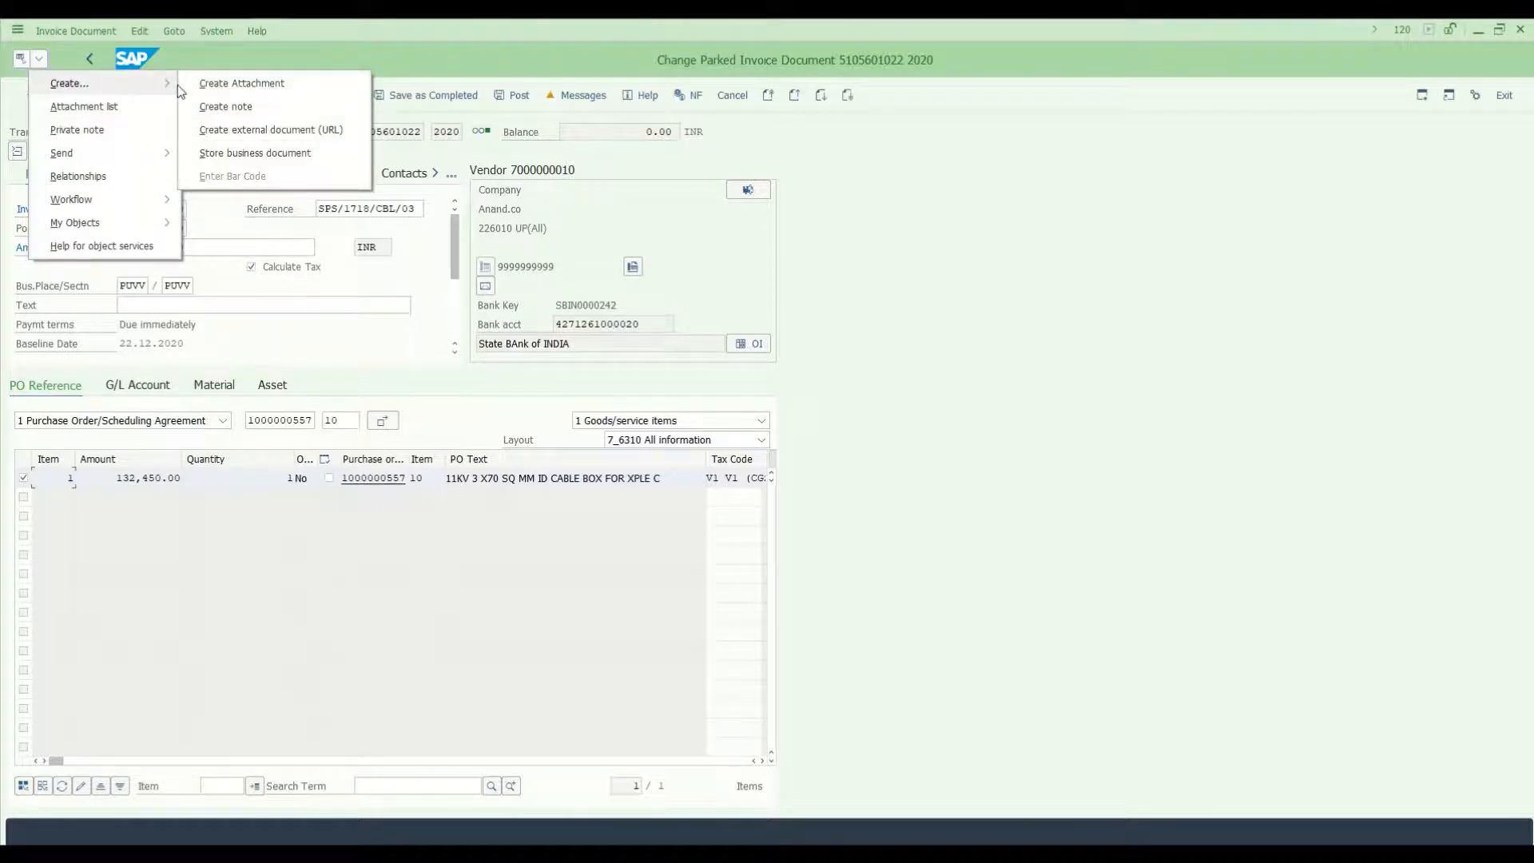
pyautogui.click(223, 85)
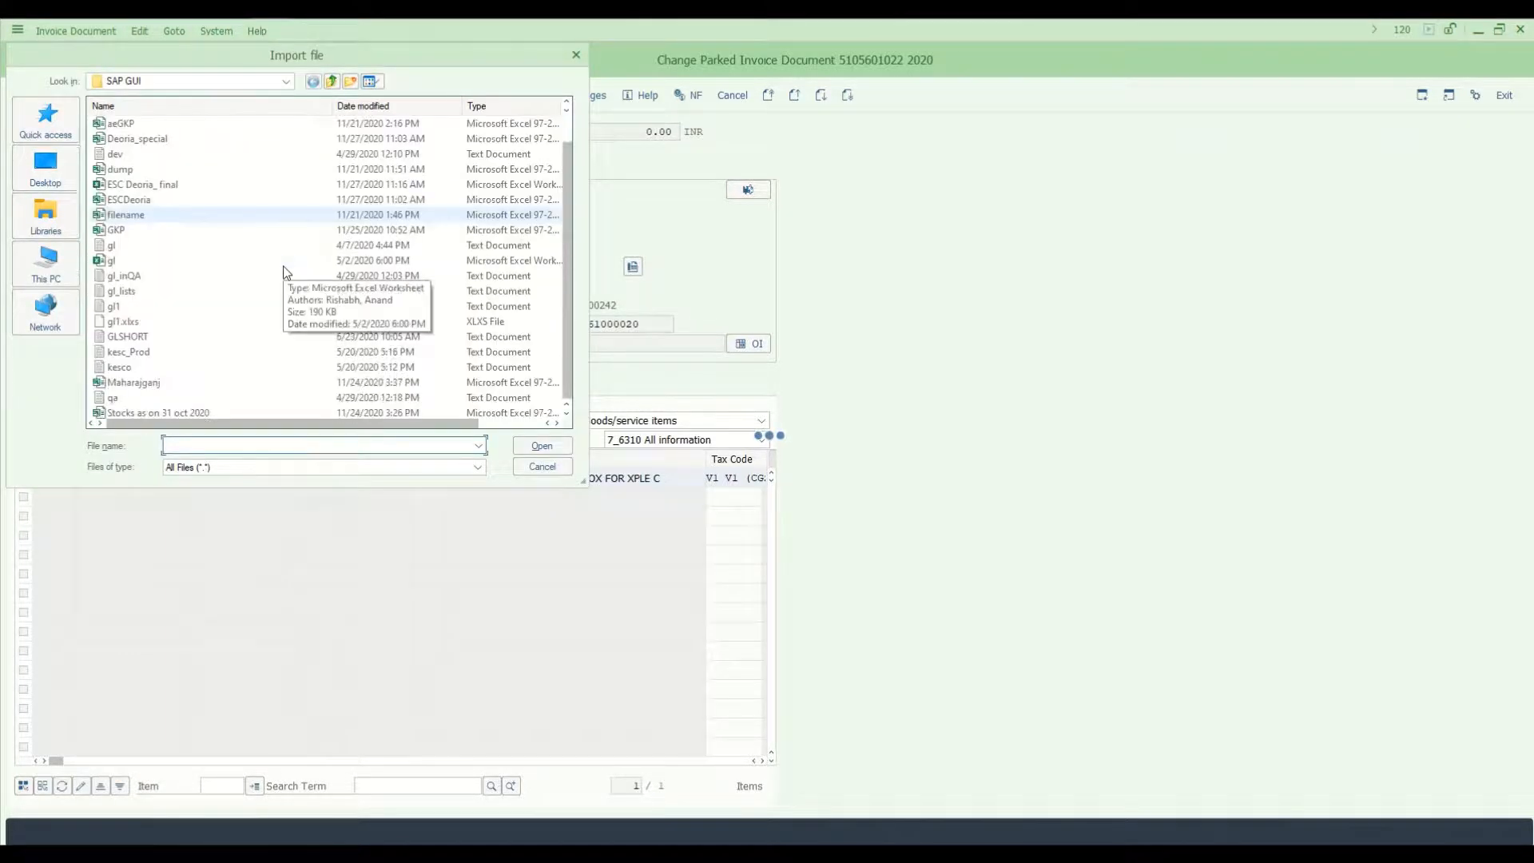
pyautogui.click(202, 123)
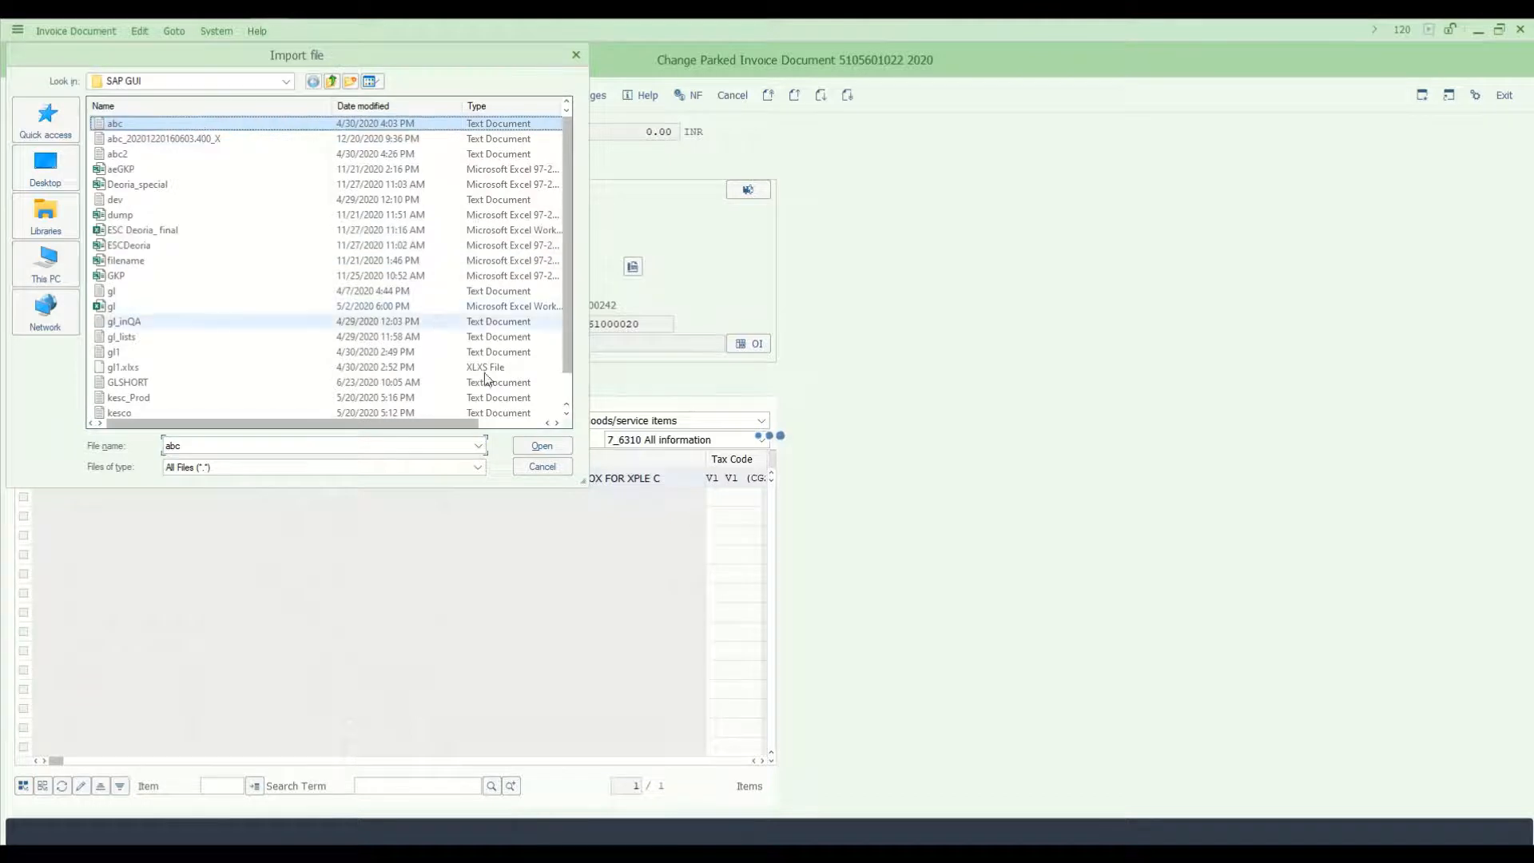
pyautogui.click(541, 445)
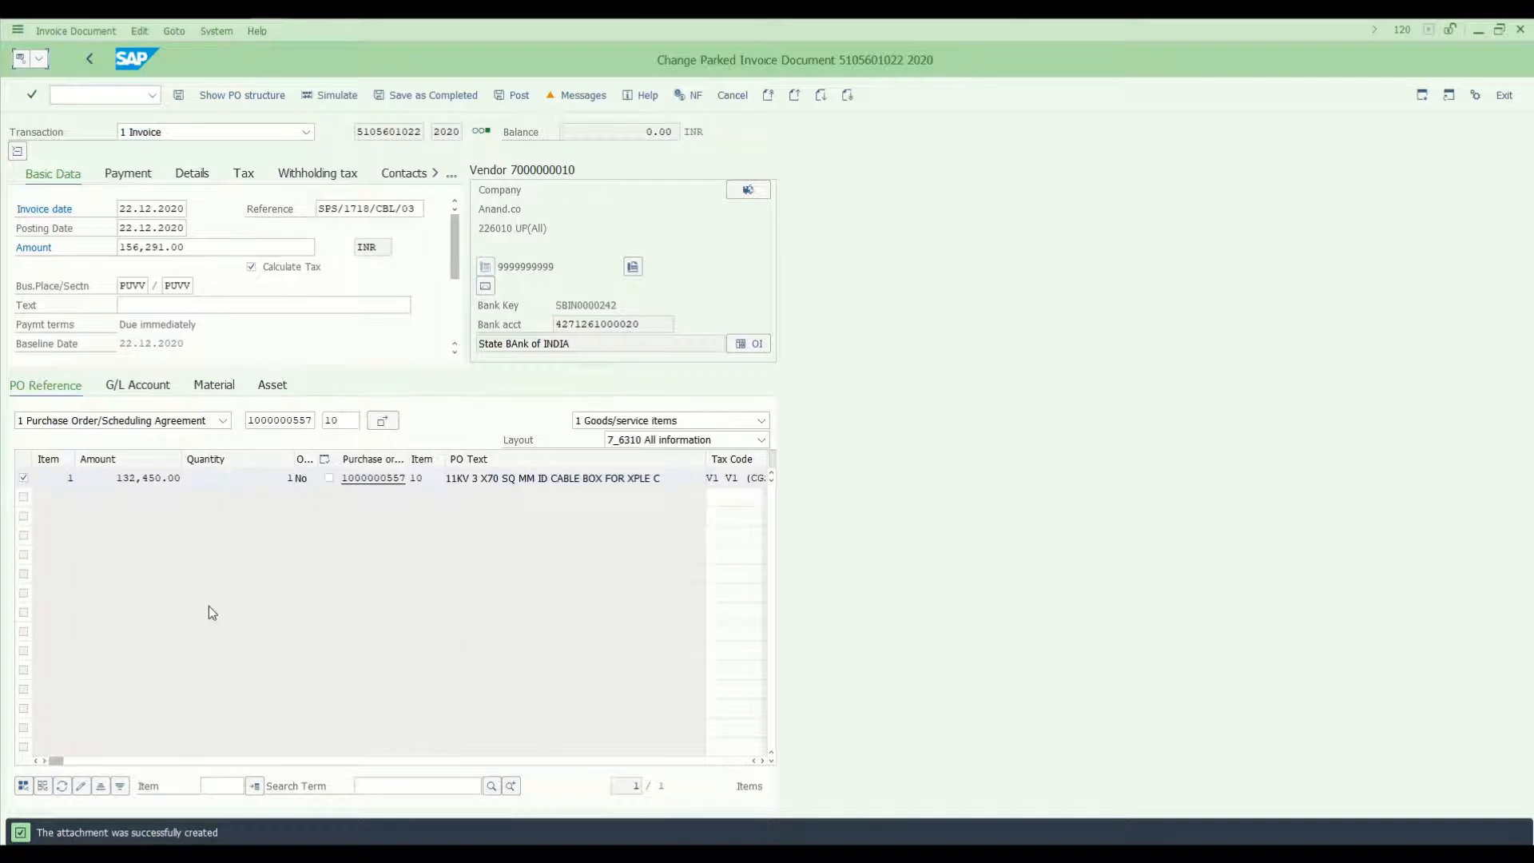
# Save the parked invoice as completed and refresh the dashboard list.
pyautogui.click(429, 99)
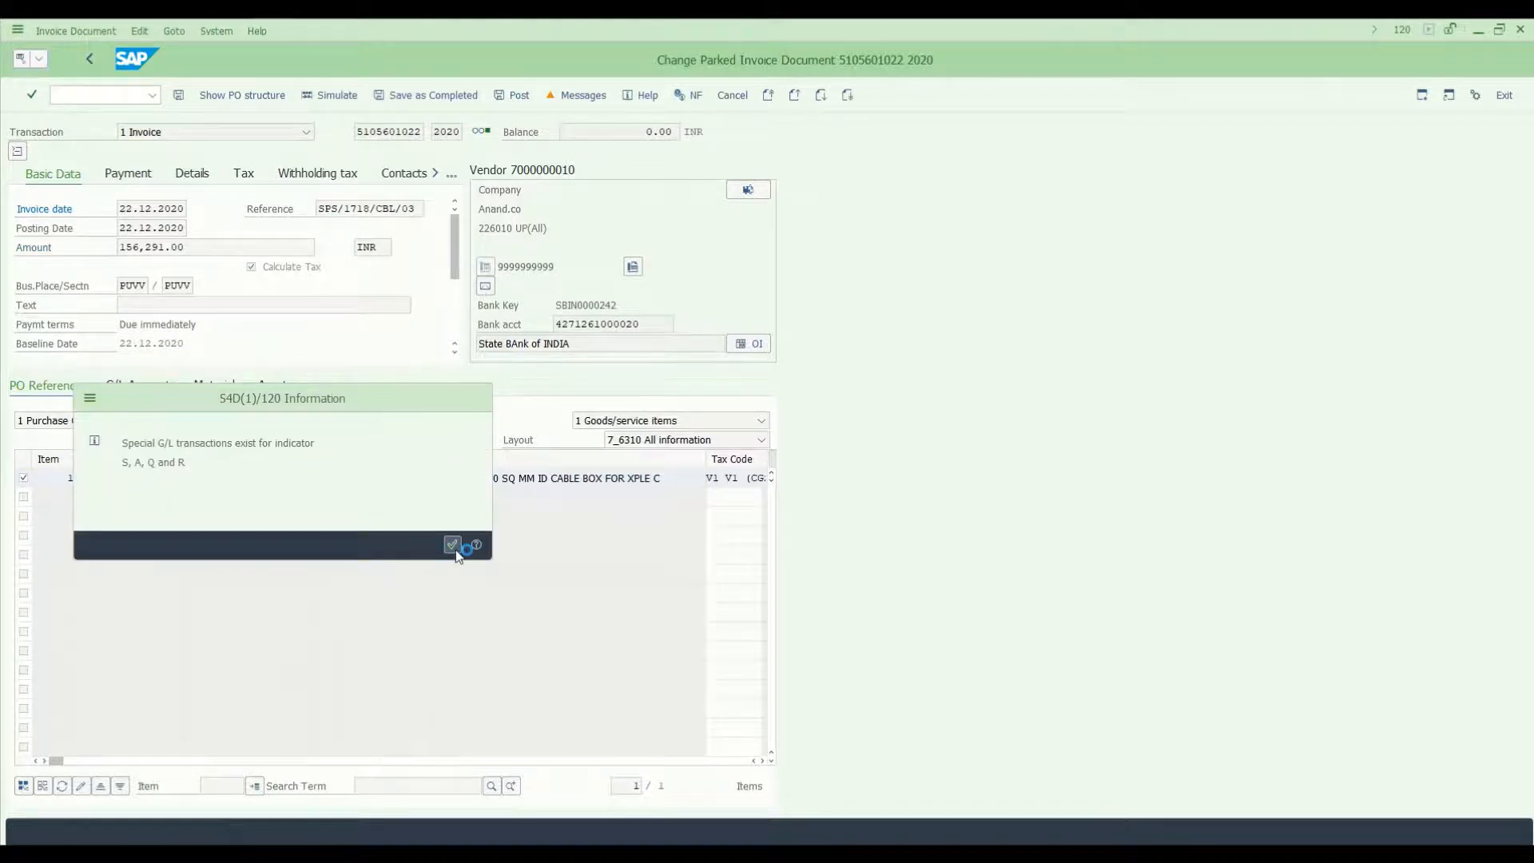
pyautogui.click(453, 547)
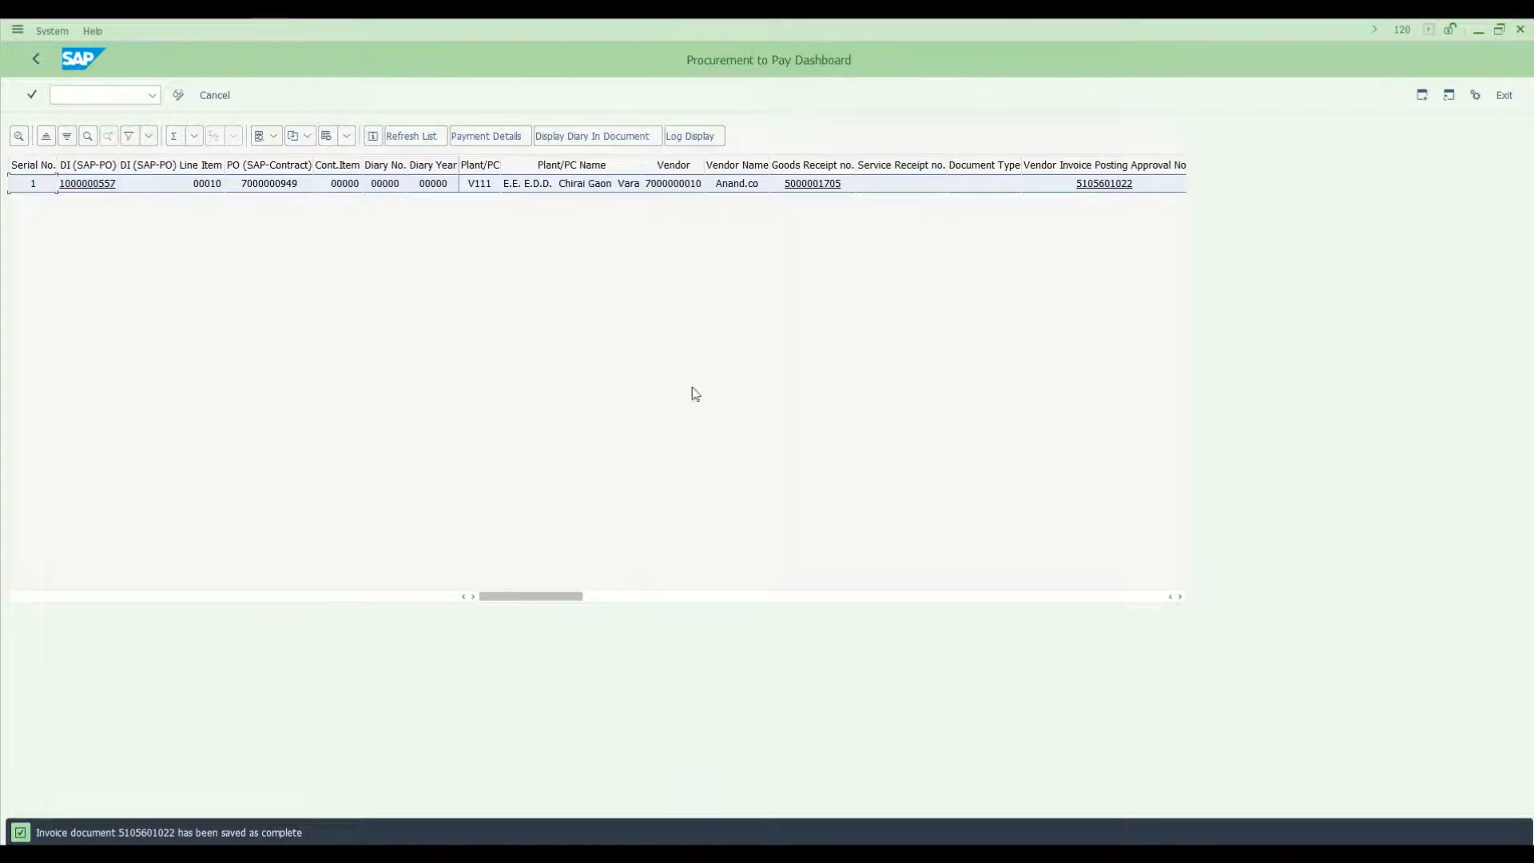
pyautogui.click(405, 138)
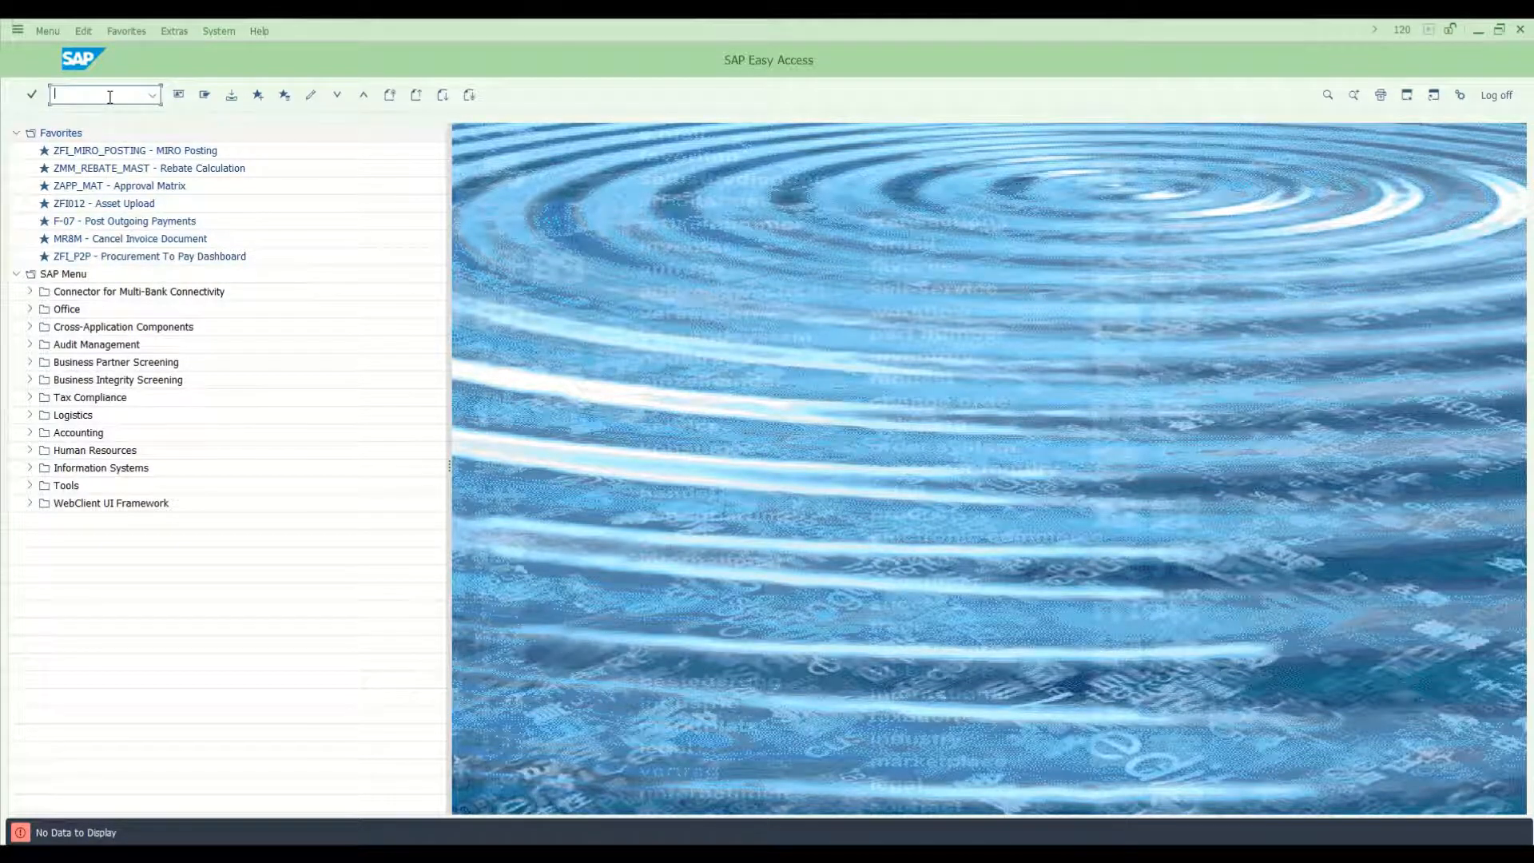
# End the current SAP session with the transaction code /nex.
pyautogui.write('/nex')
pyautogui.press('Return')
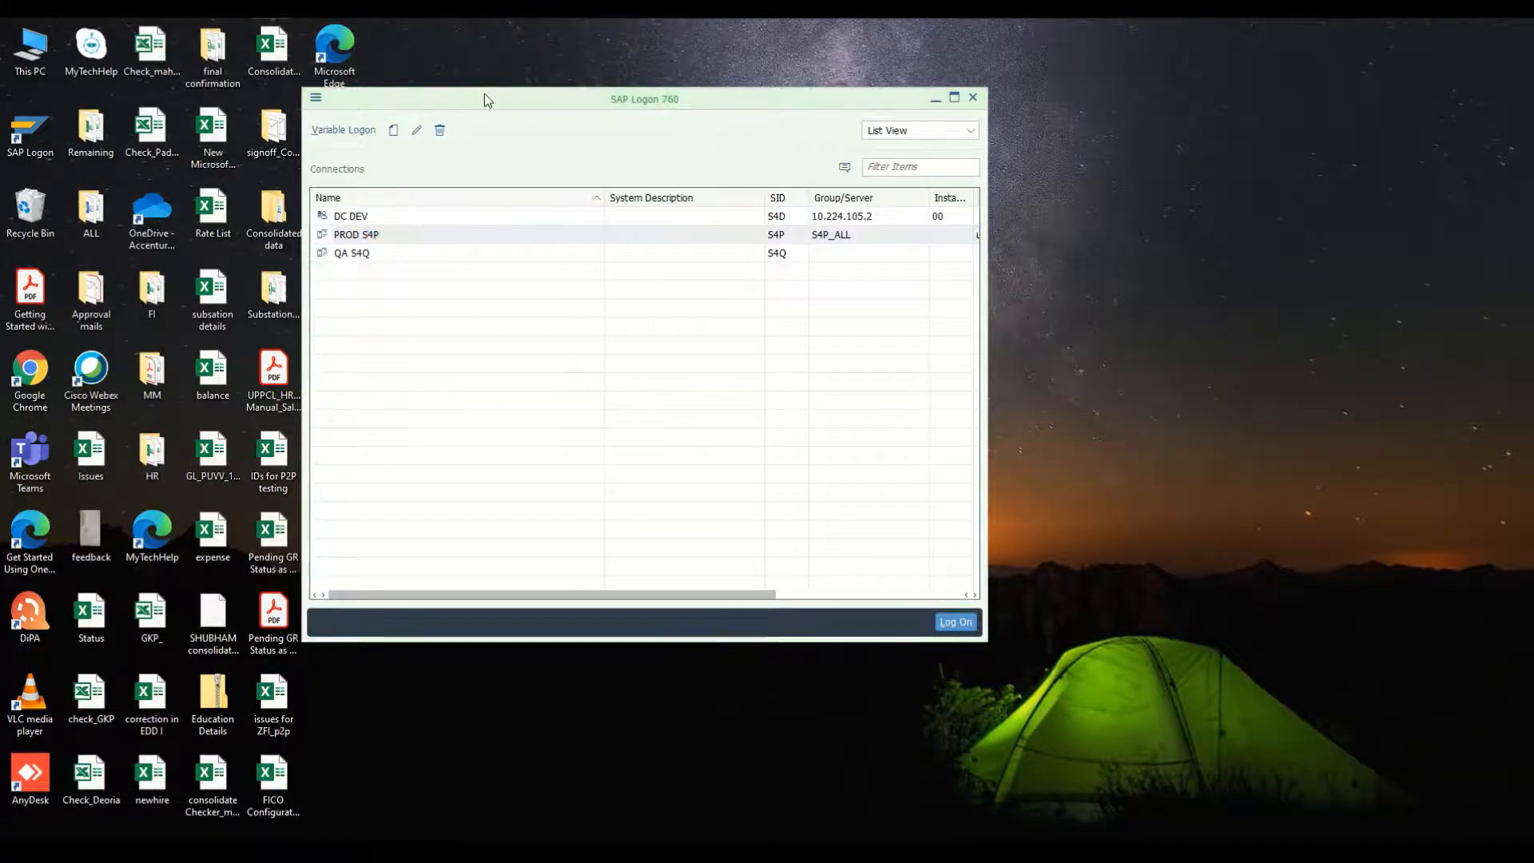
# Log on to the DC DEV system, client 120, as first approver Dev_fi1 with the account password.
pyautogui.doubleClick(374, 215)
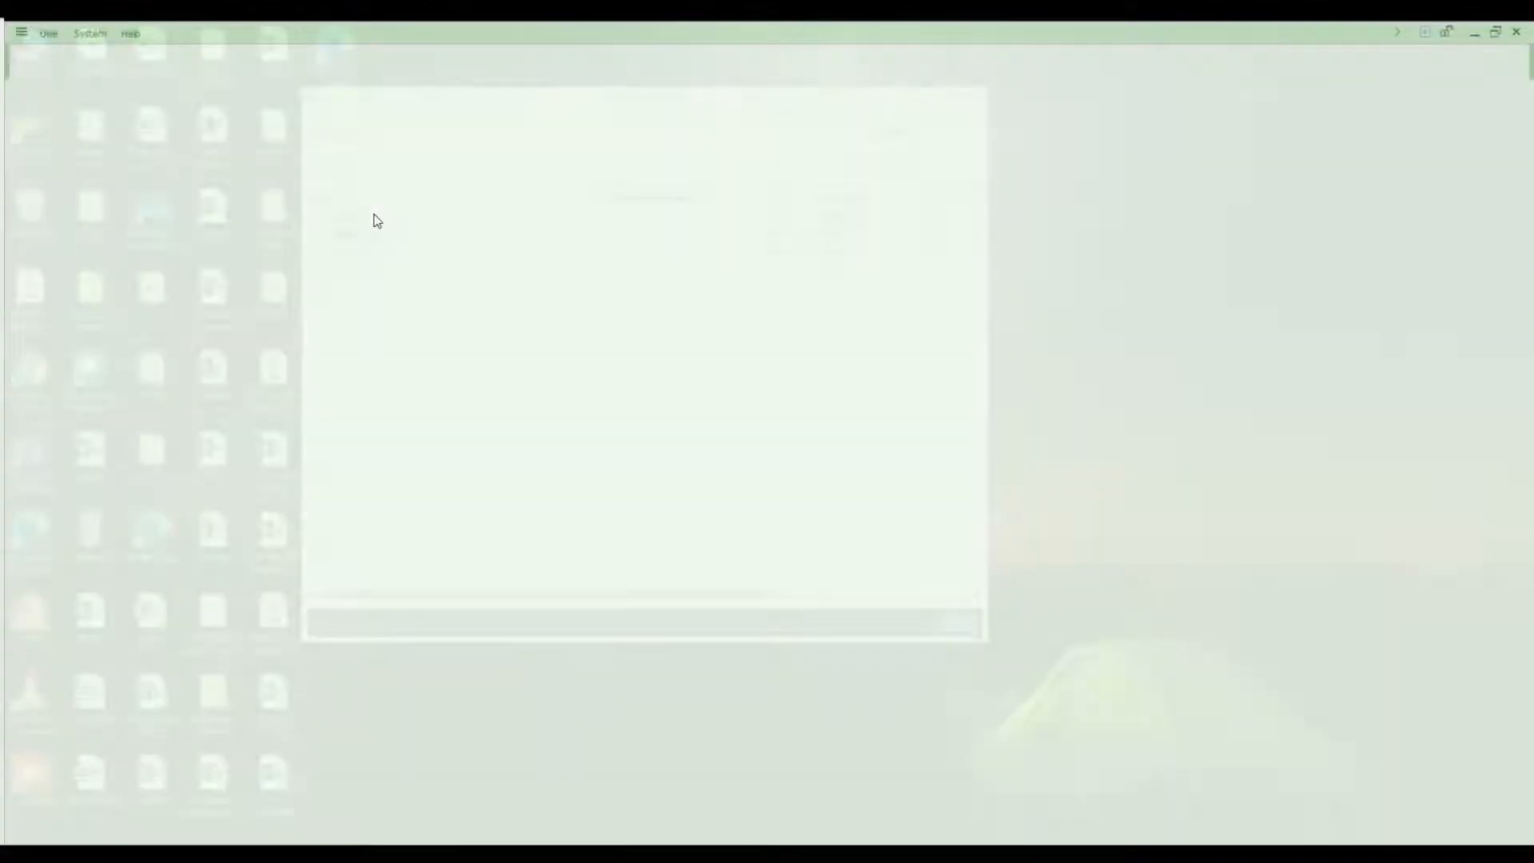
pyautogui.hotkey('alt', 'Tab')
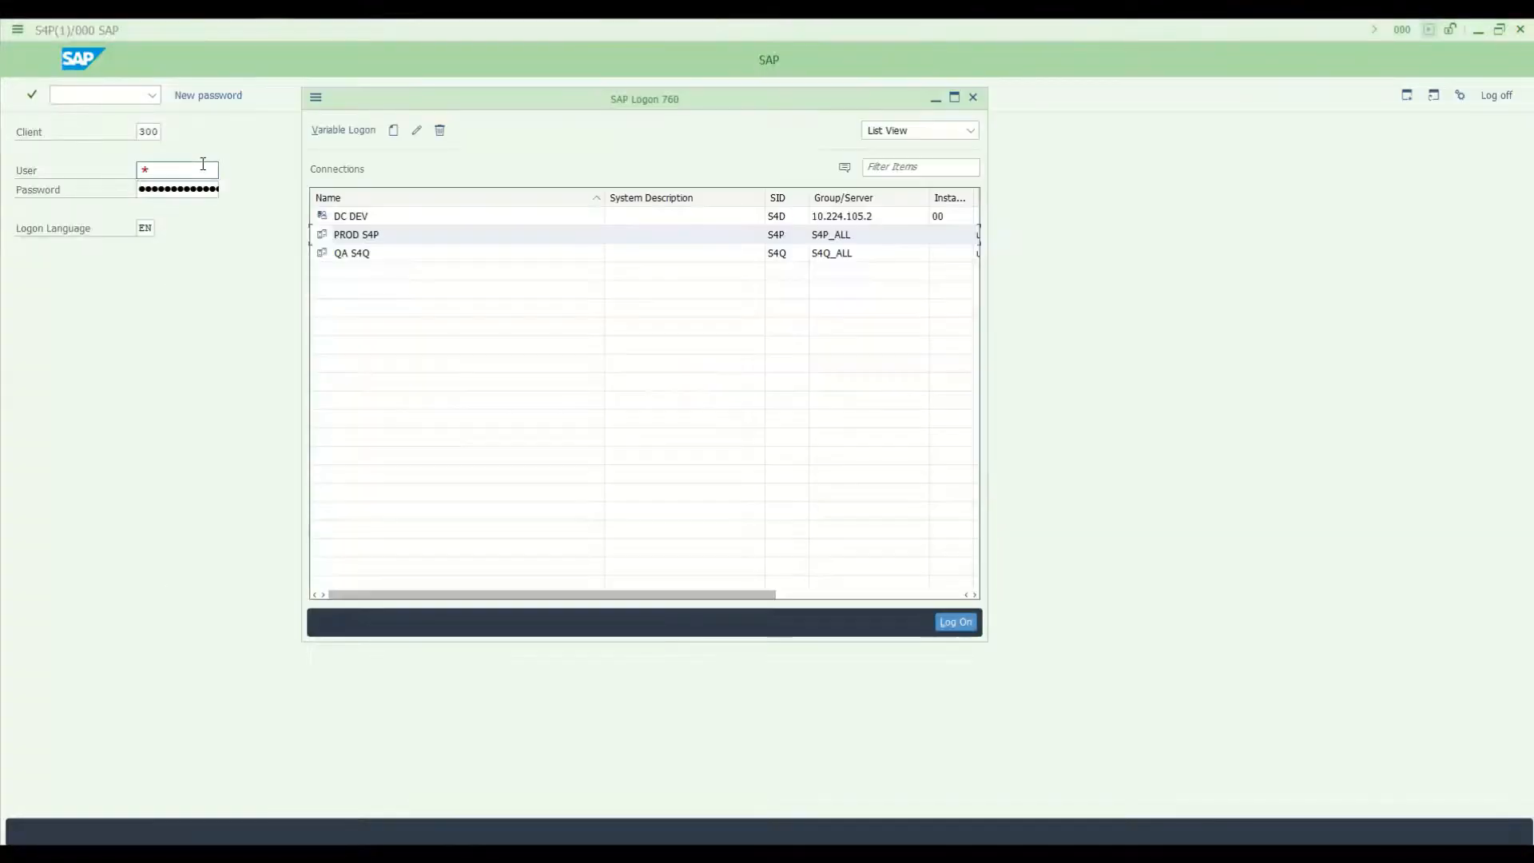
pyautogui.doubleClick(349, 217)
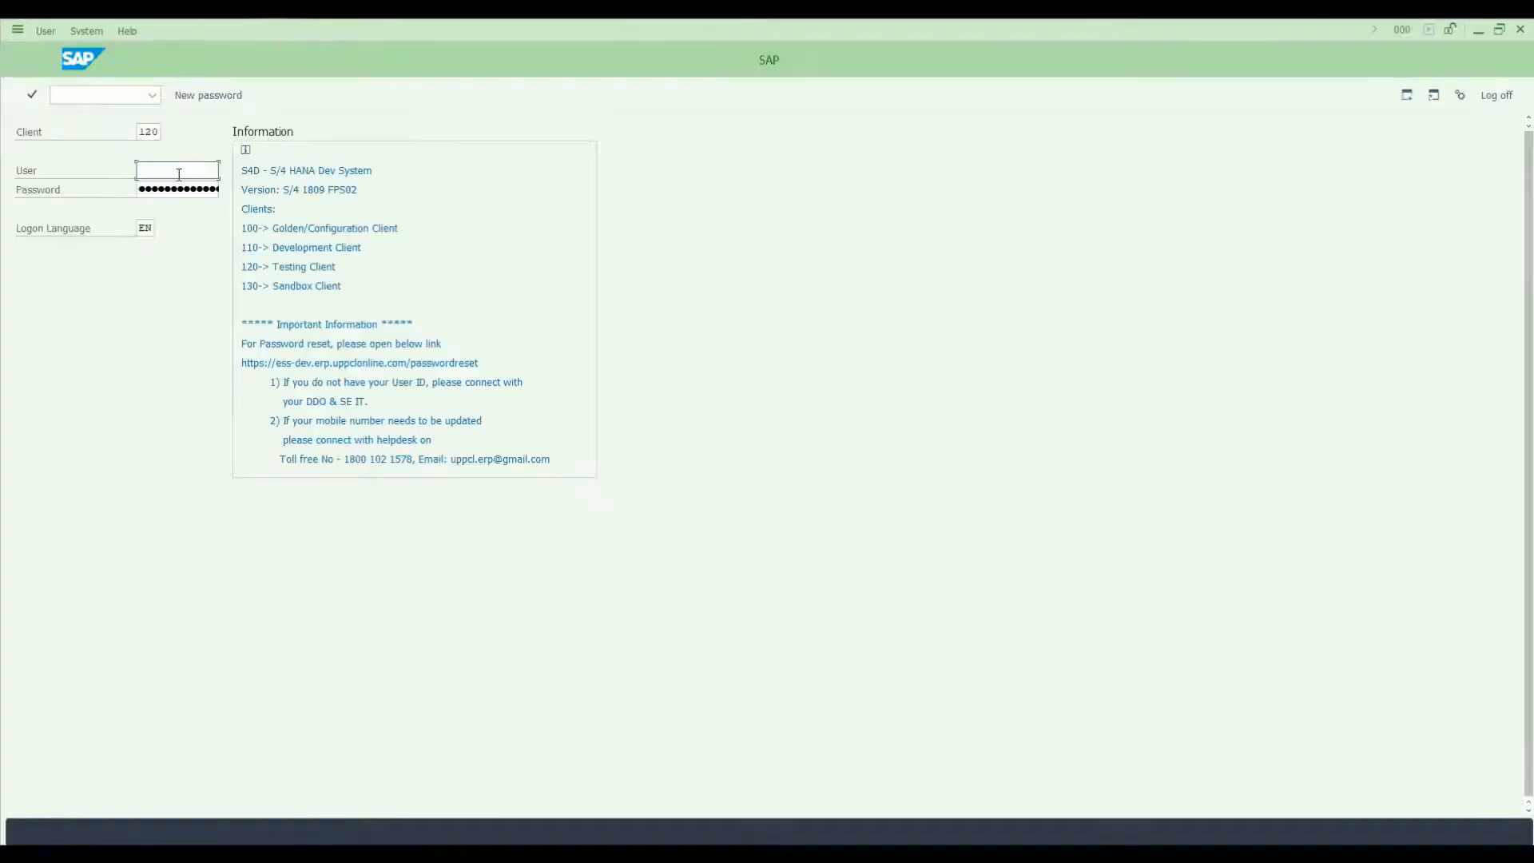
pyautogui.click(179, 171)
pyautogui.press('Down')
pyautogui.press('Down')
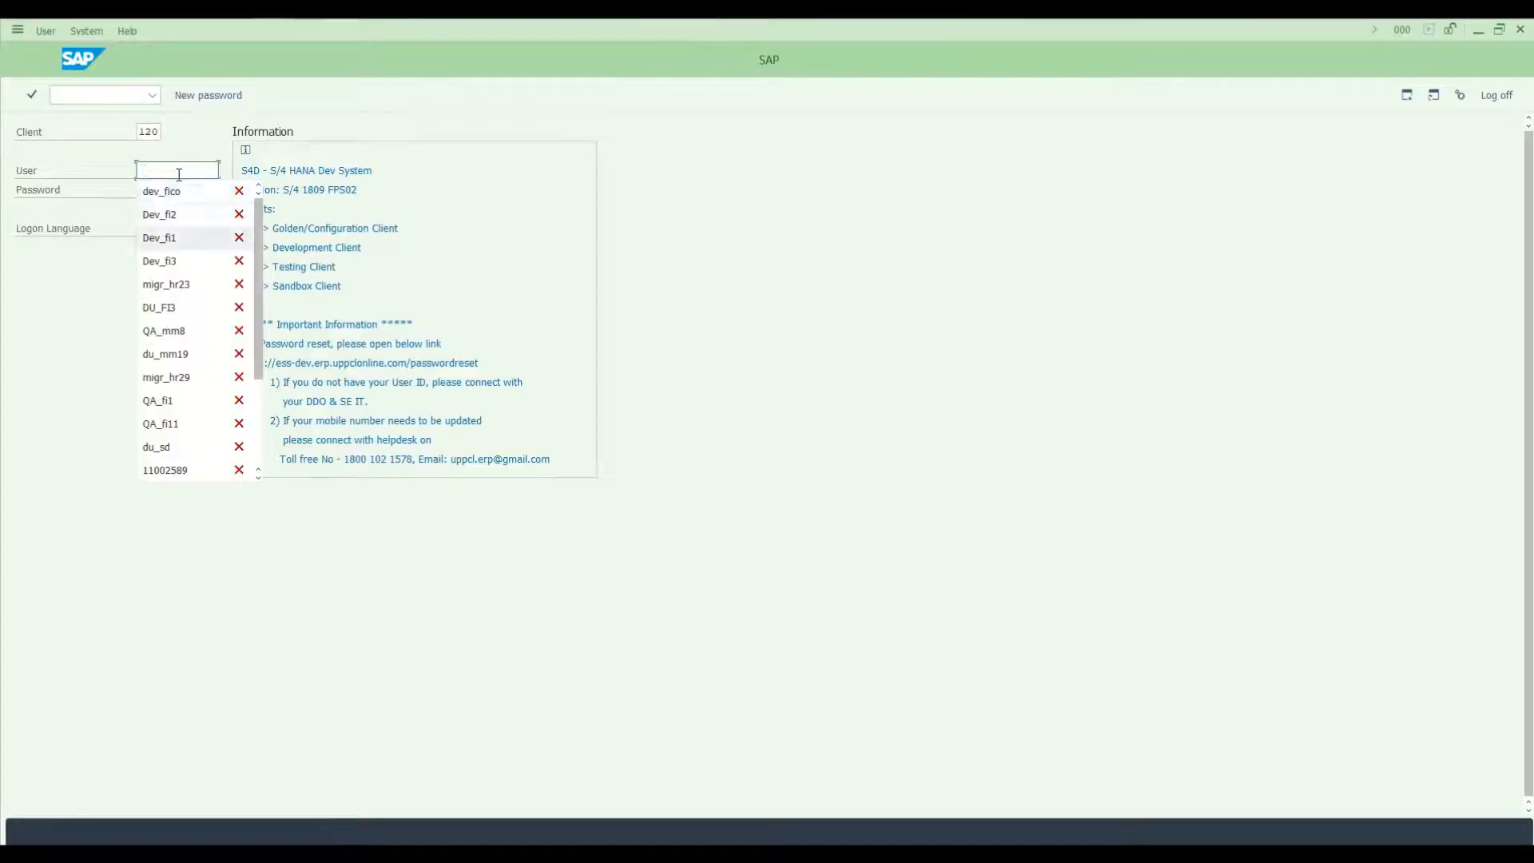
pyautogui.press('Return')
pyautogui.click(186, 187)
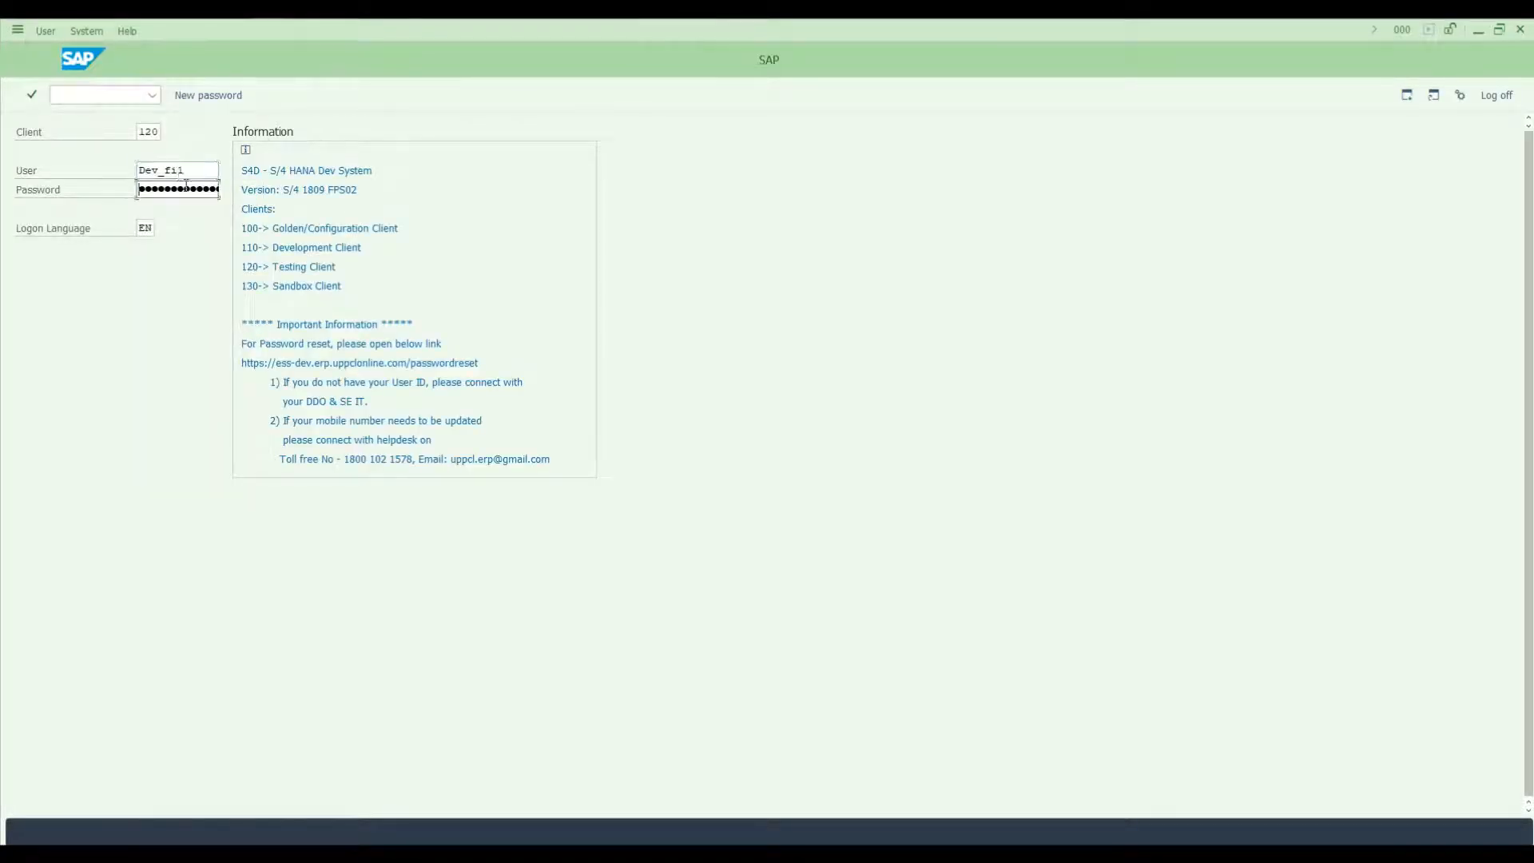
pyautogui.write('••')
pyautogui.press('Return')
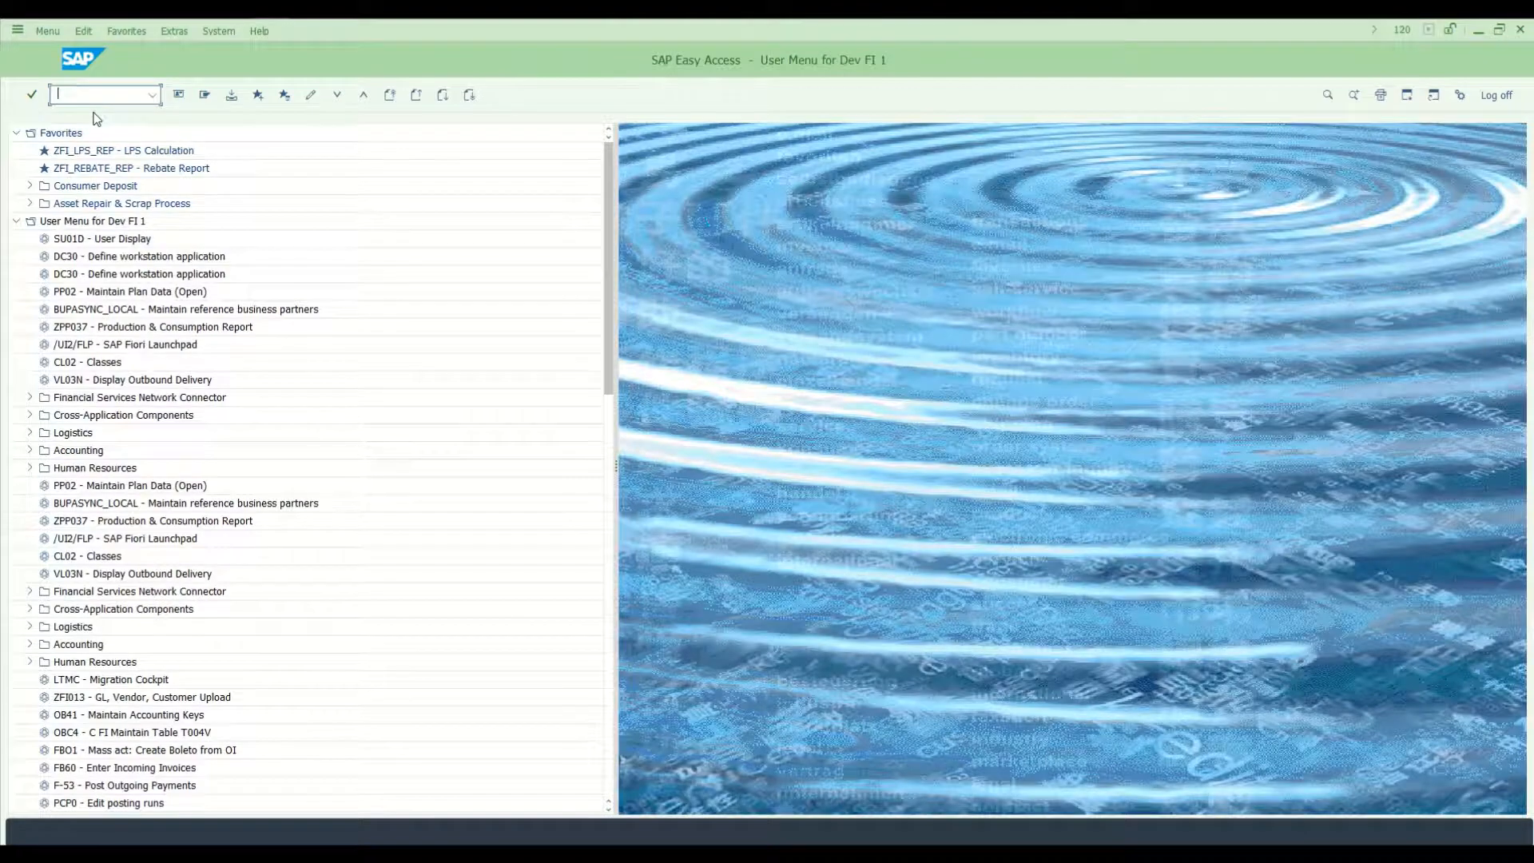
# Open the Procurement to Payment Approval Dashboard with transaction ZFI_P2P.
pyautogui.press('Down')
pyautogui.press('Down')
pyautogui.press('Right')
pyautogui.press('Return')
# List documents pending for posting approvals for company code PUVV and the PO (SAP-Contract) number.
pyautogui.click(240, 151)
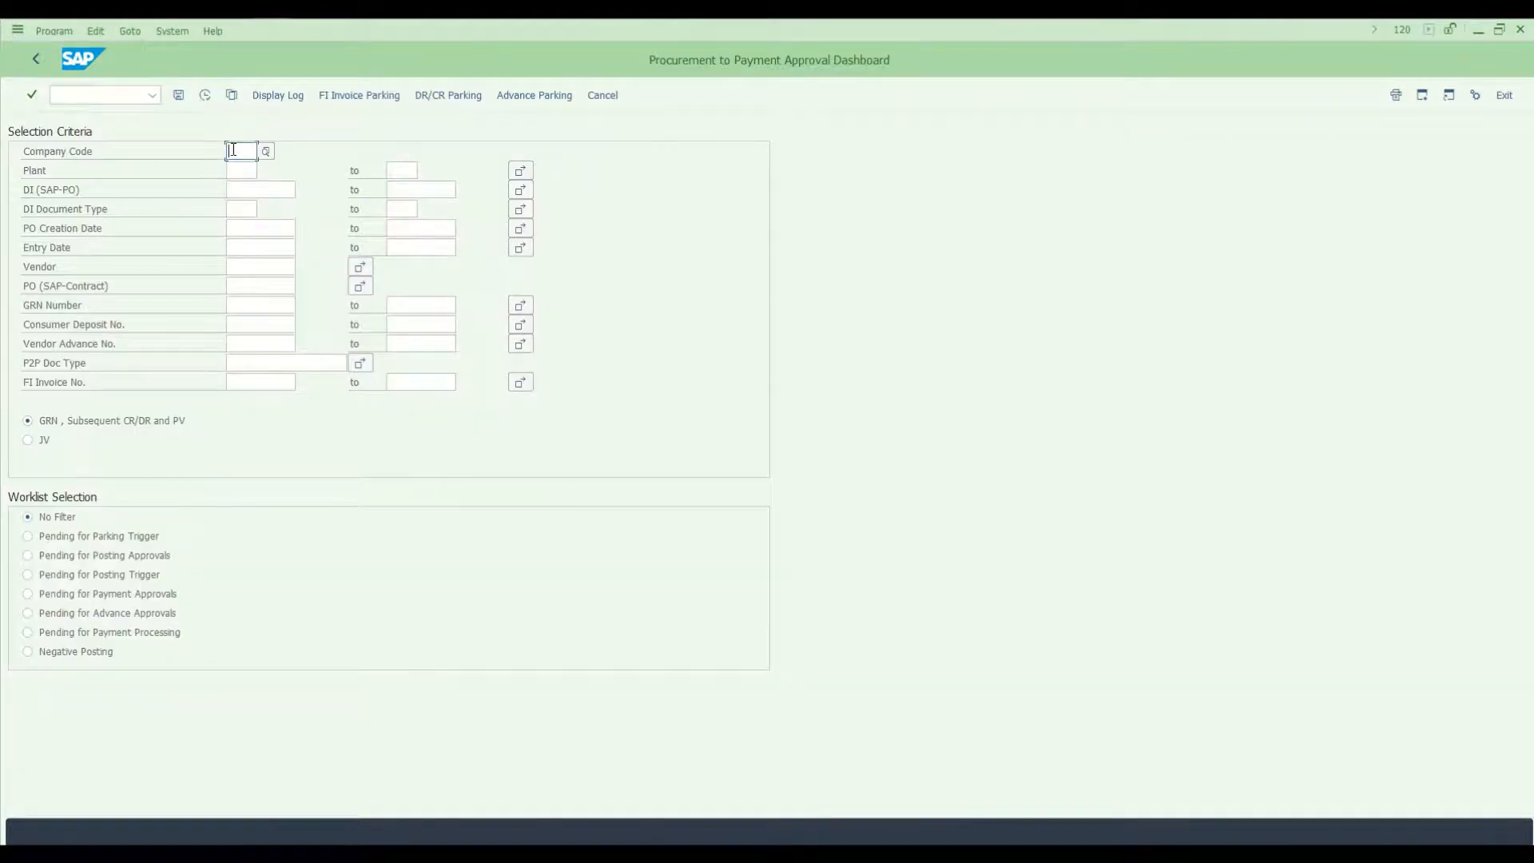
pyautogui.write('PUVV')
pyautogui.click(289, 288)
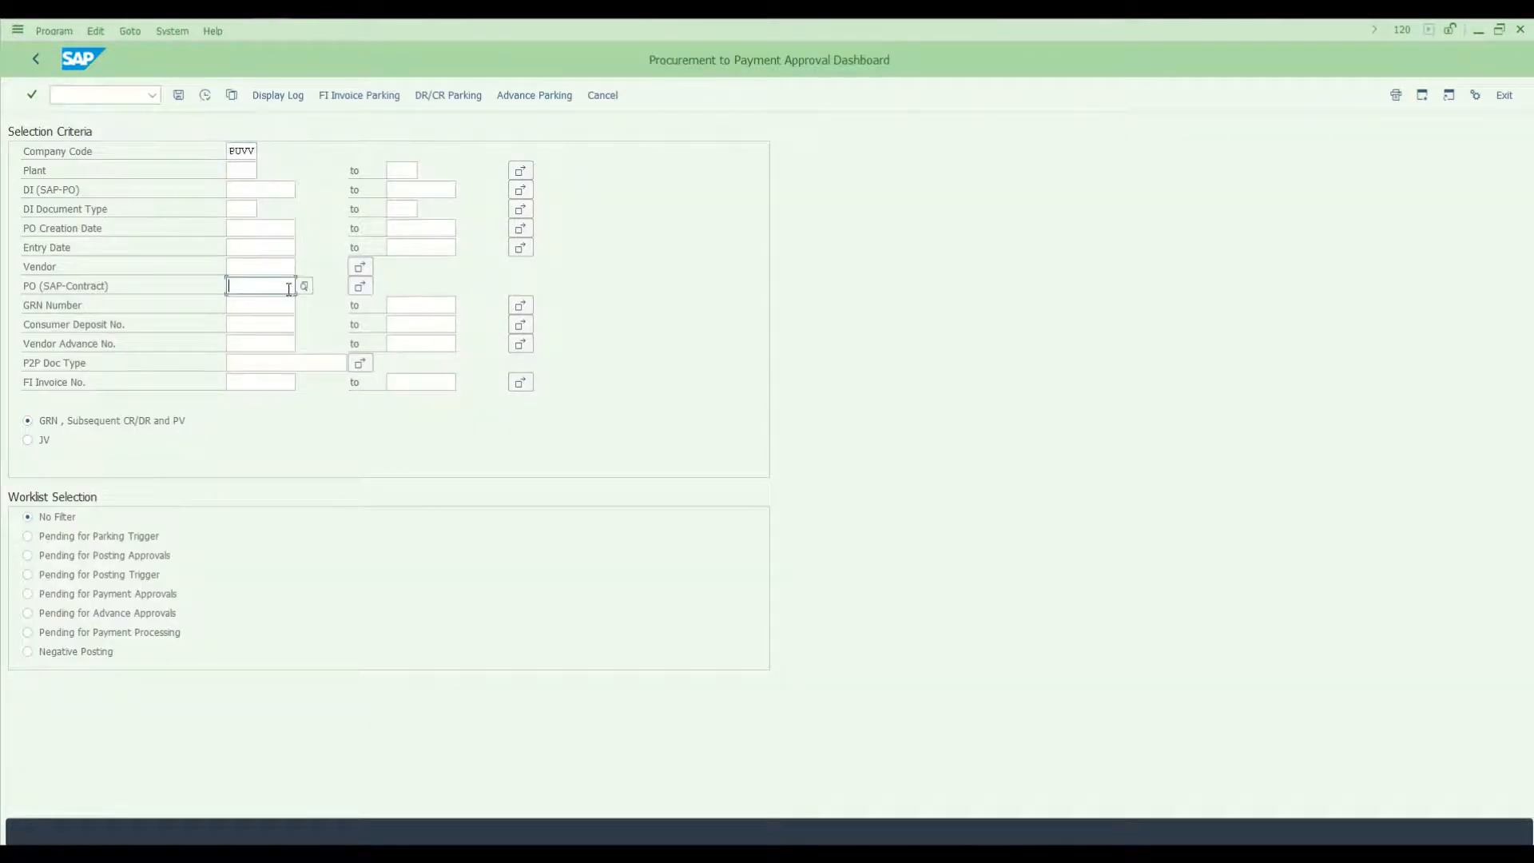
pyautogui.press('Return')
pyautogui.click(60, 557)
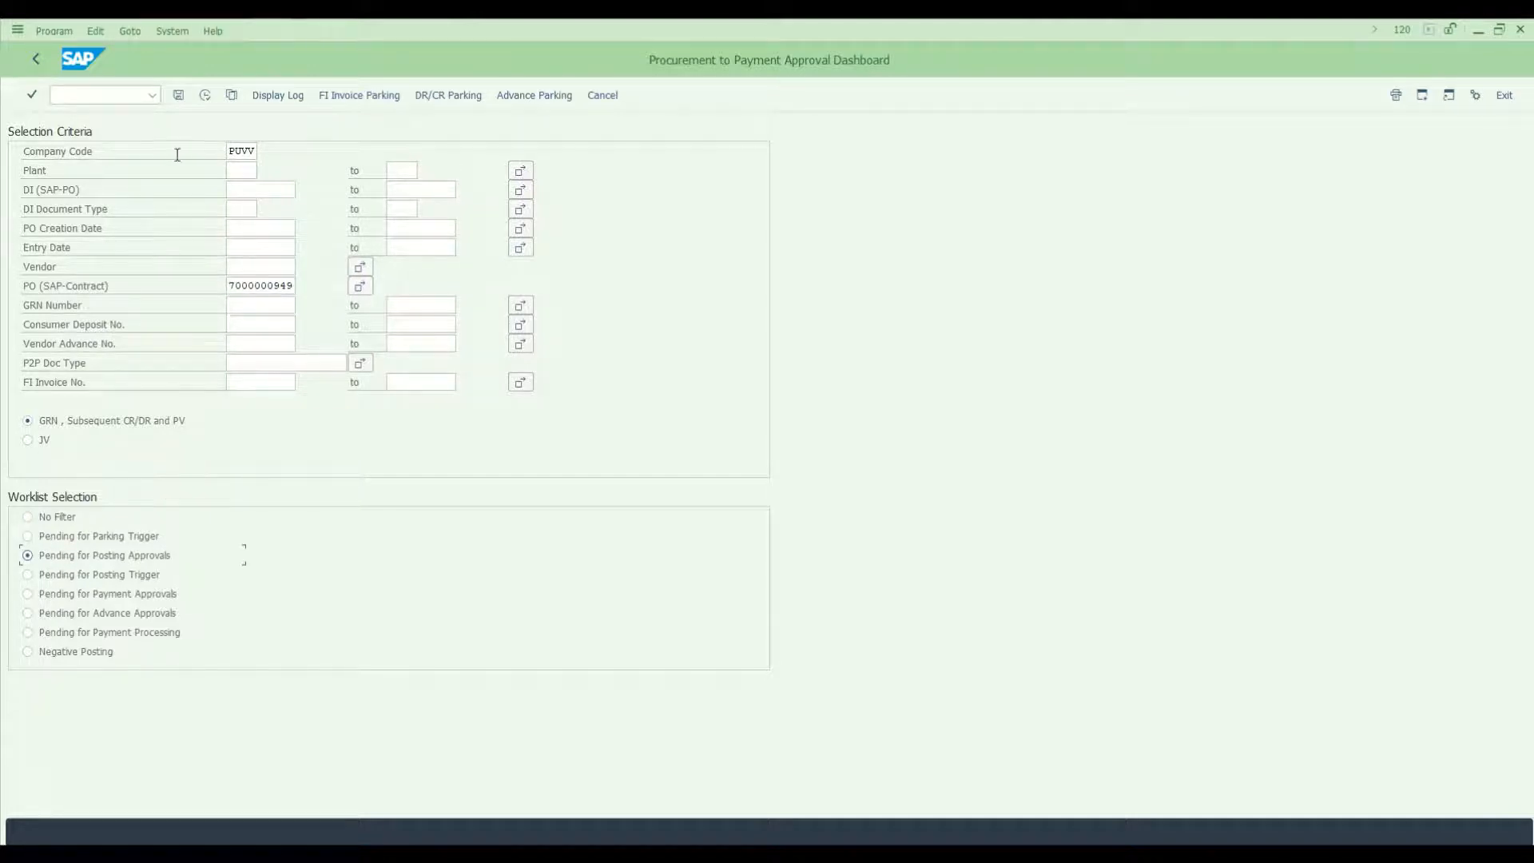
pyautogui.click(206, 95)
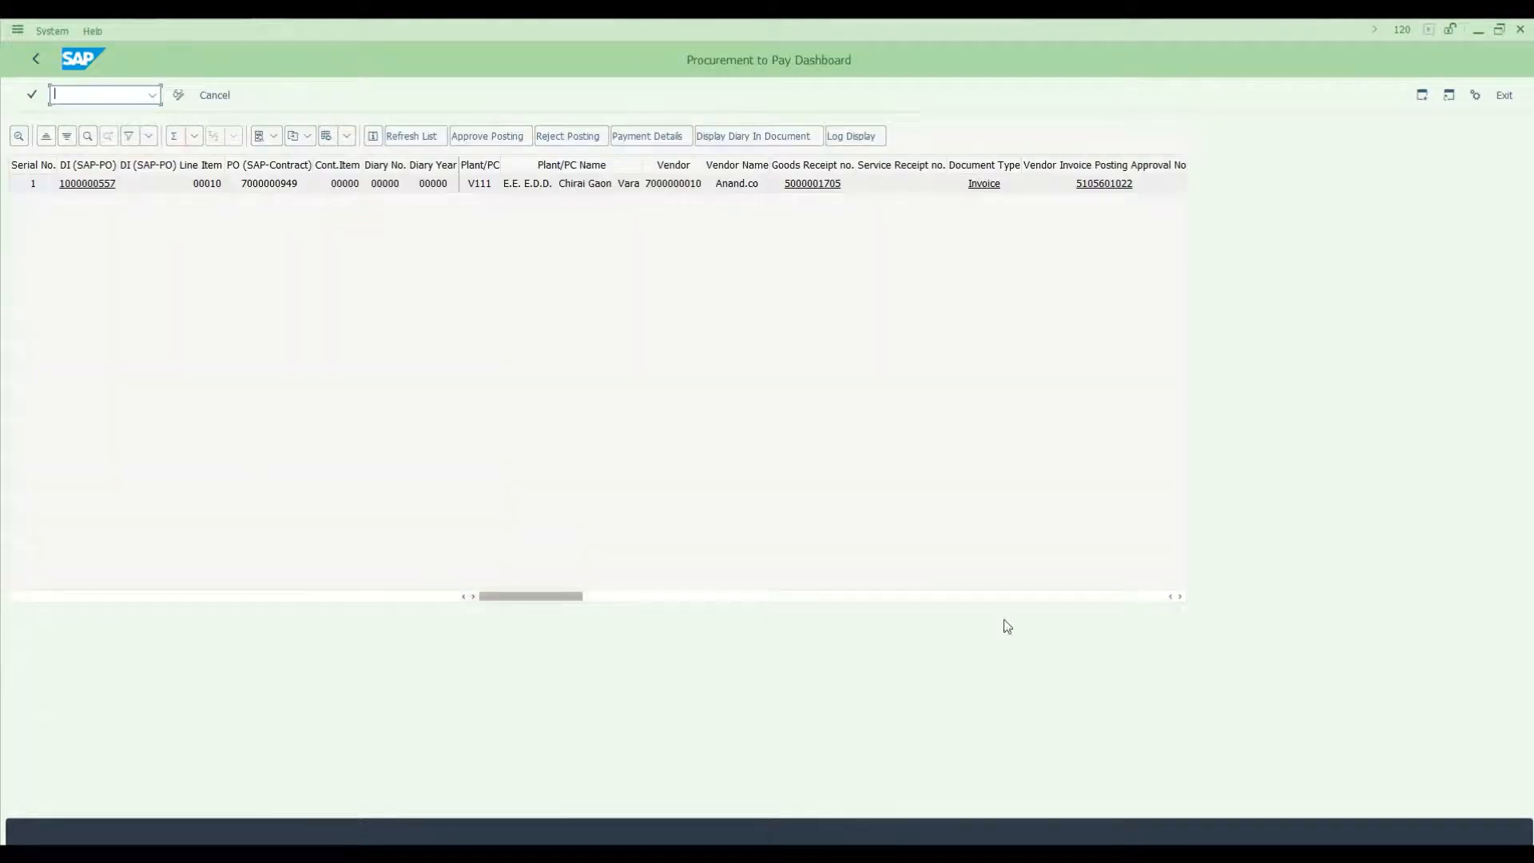
# Check the assigned posting approvers, view the parked vendor invoice, and return to the dashboard without parking it again.
pyautogui.click(1179, 596)
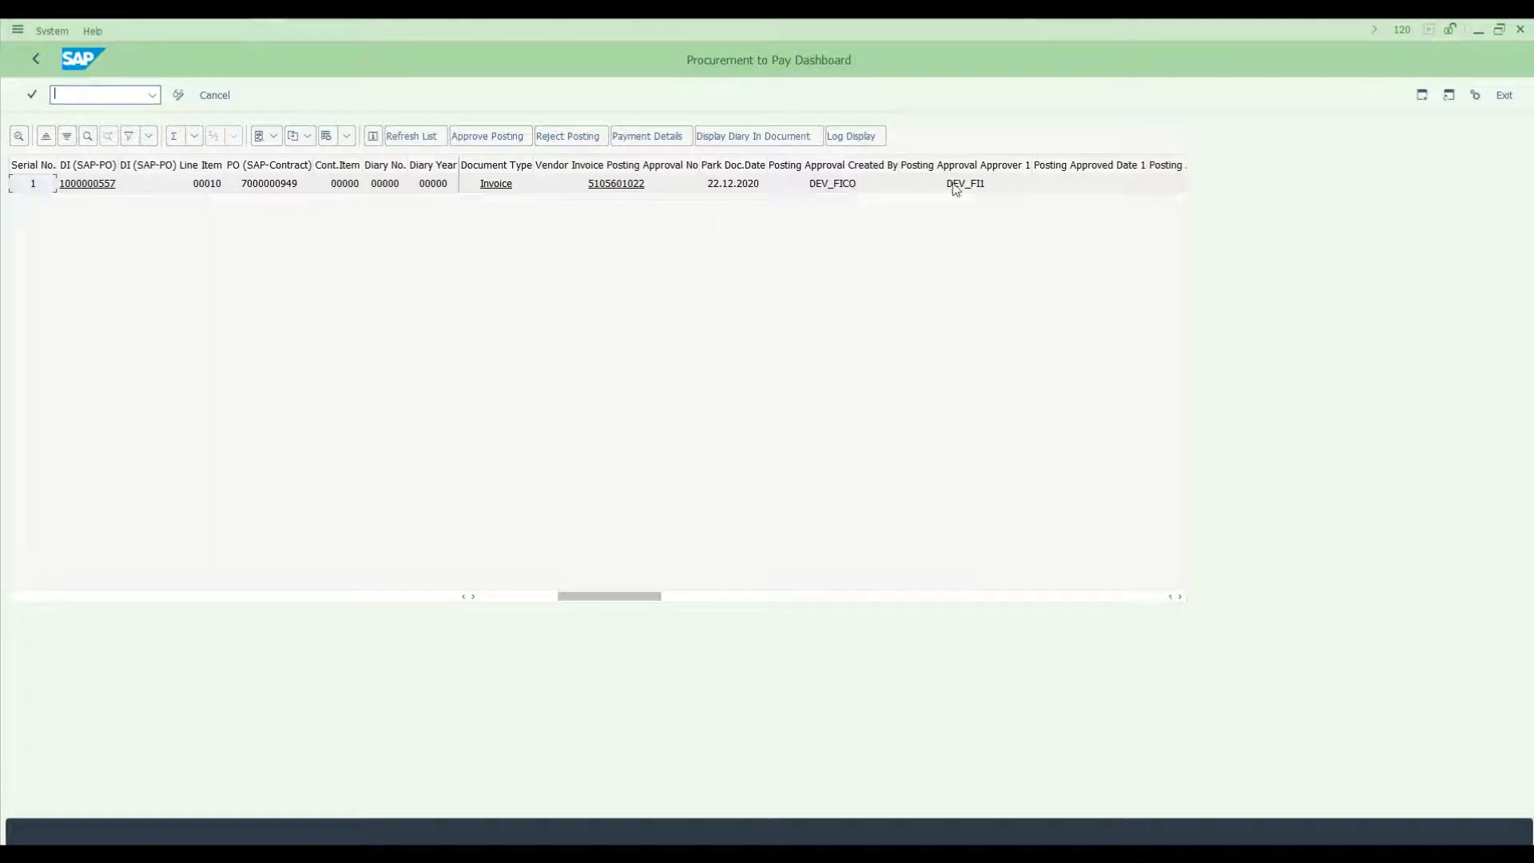
pyautogui.click(1180, 597)
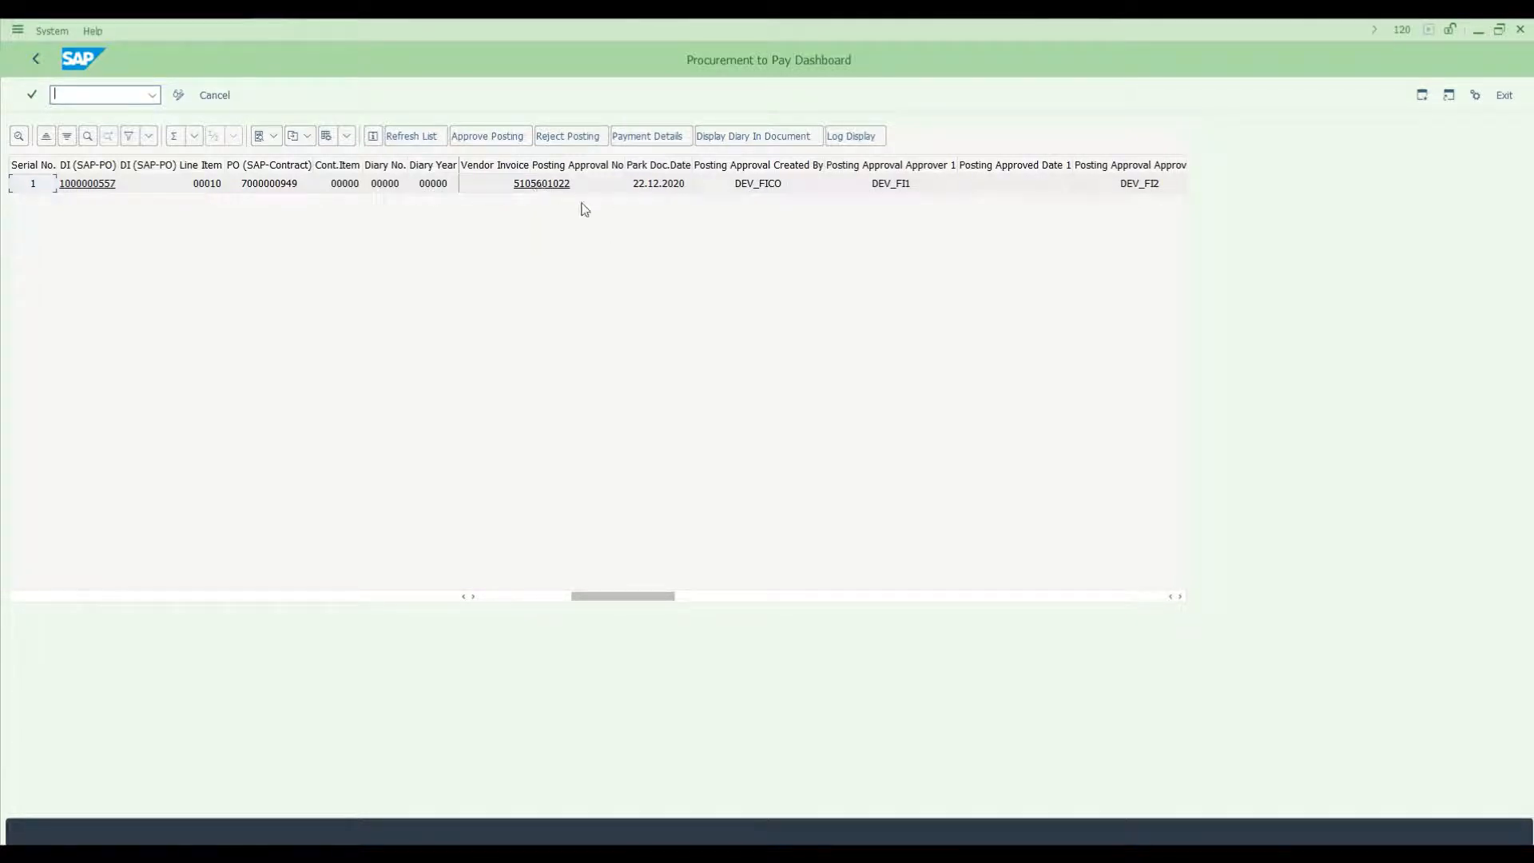
pyautogui.click(542, 184)
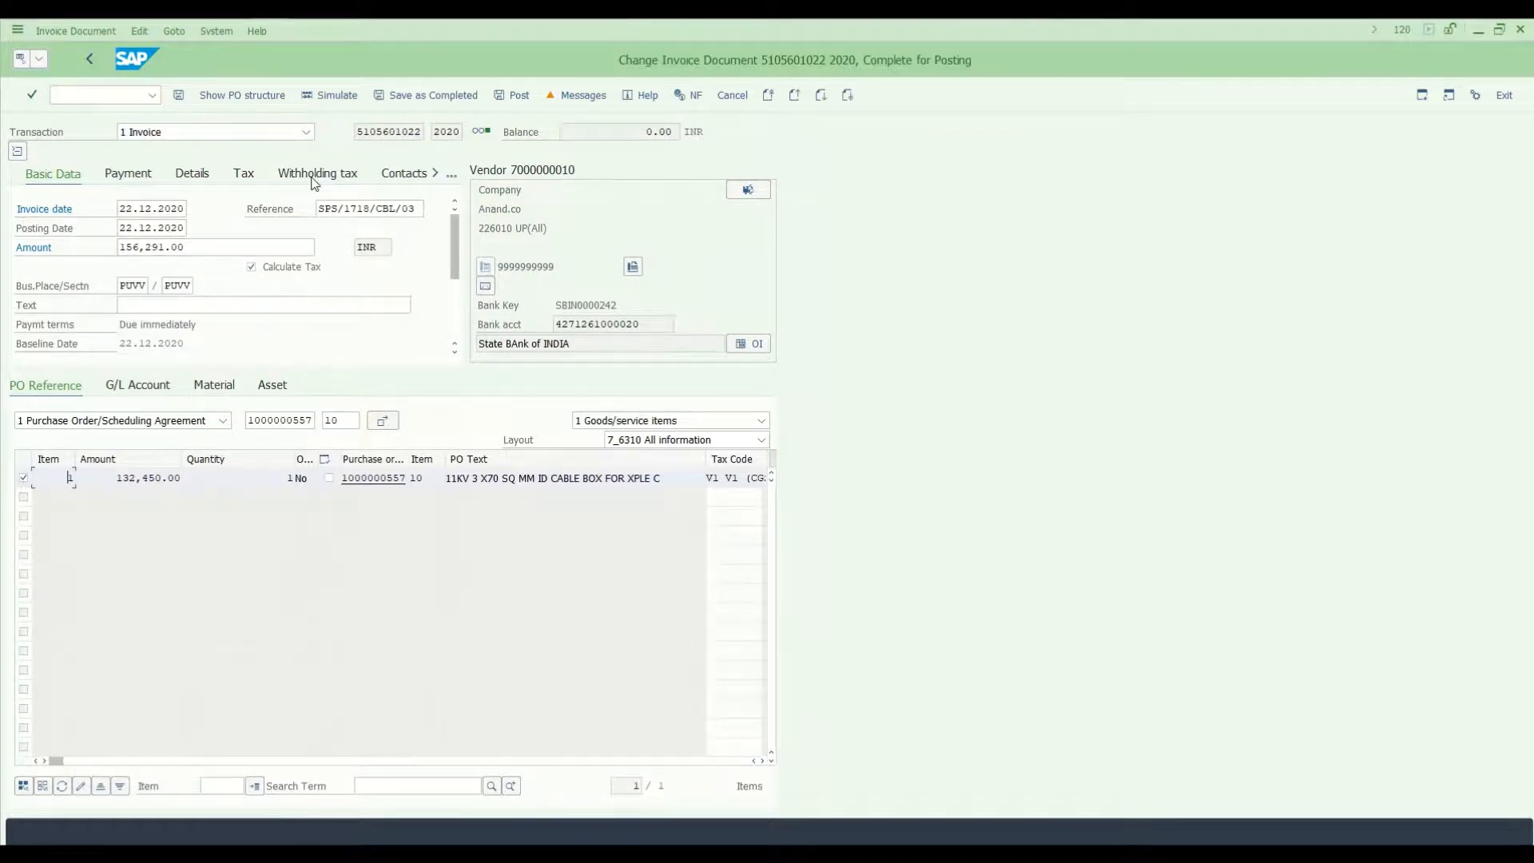
pyautogui.click(91, 65)
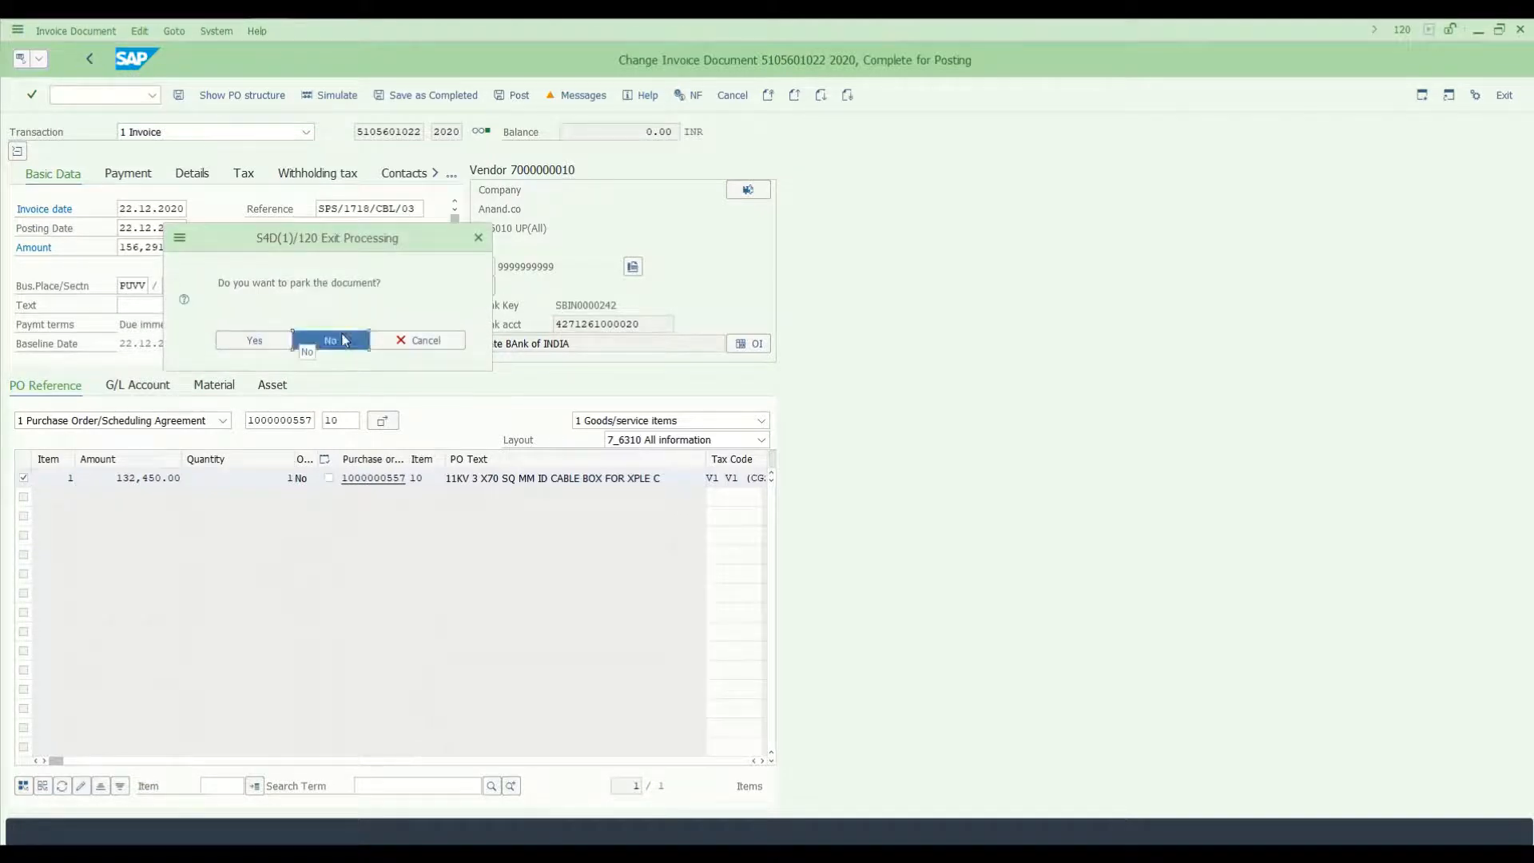
pyautogui.click(344, 340)
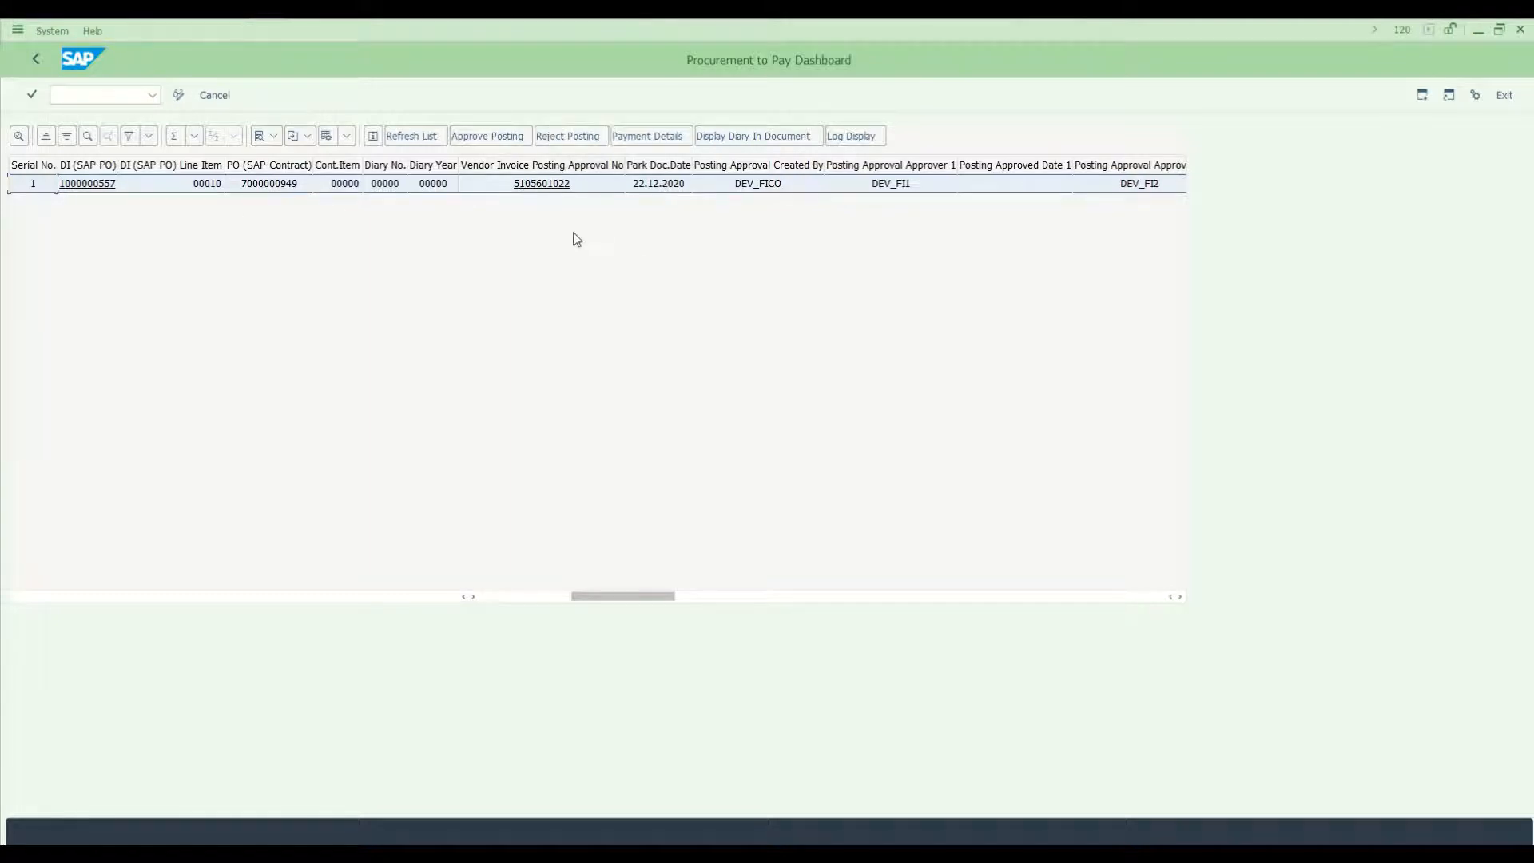
# Approve the posting of the listed invoice and save the approver comment okay.
pyautogui.click(502, 137)
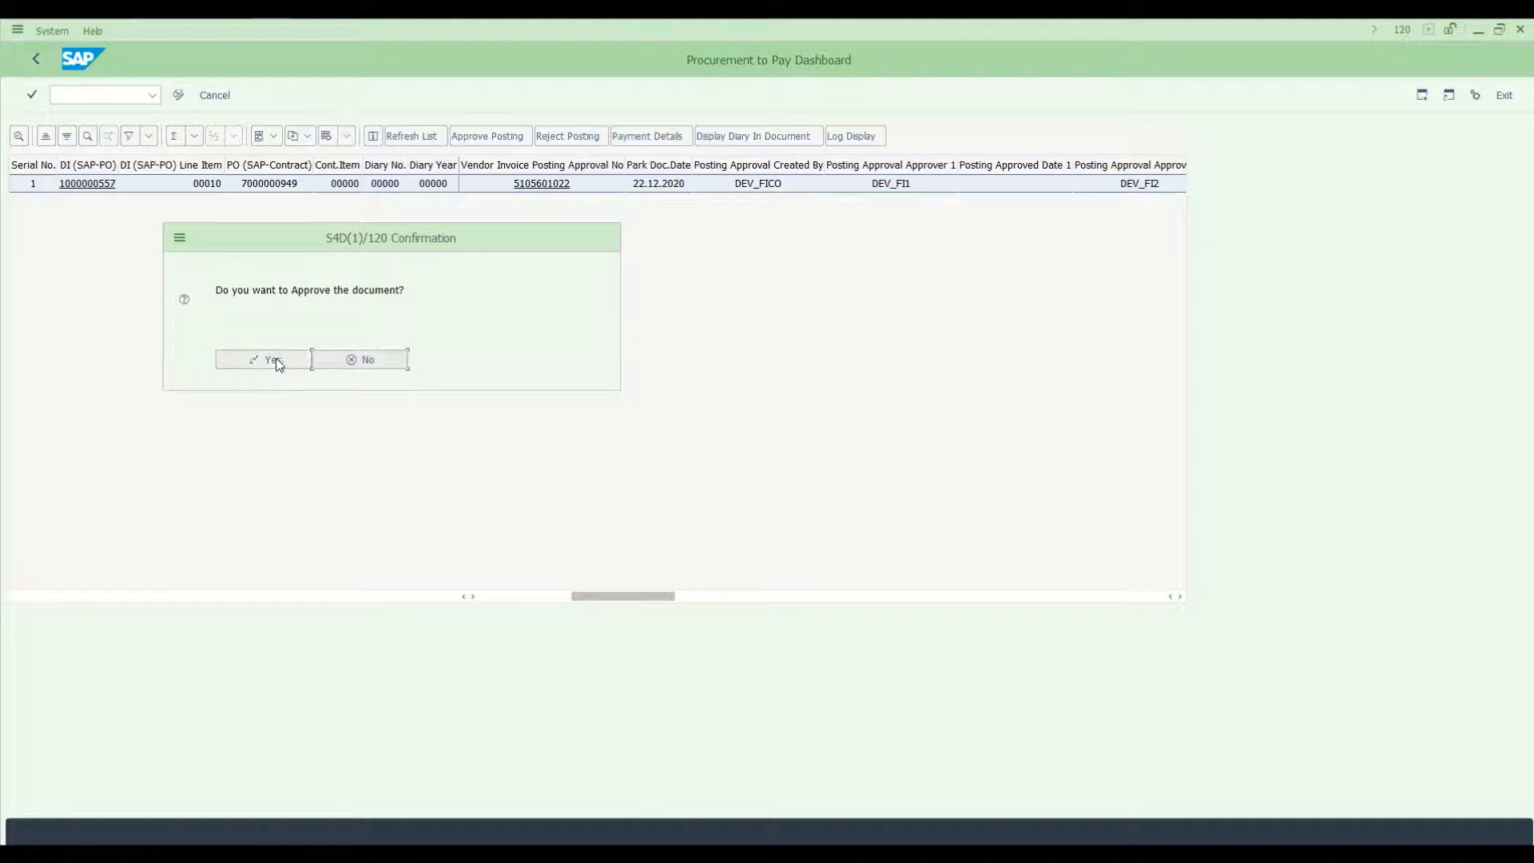
pyautogui.click(267, 367)
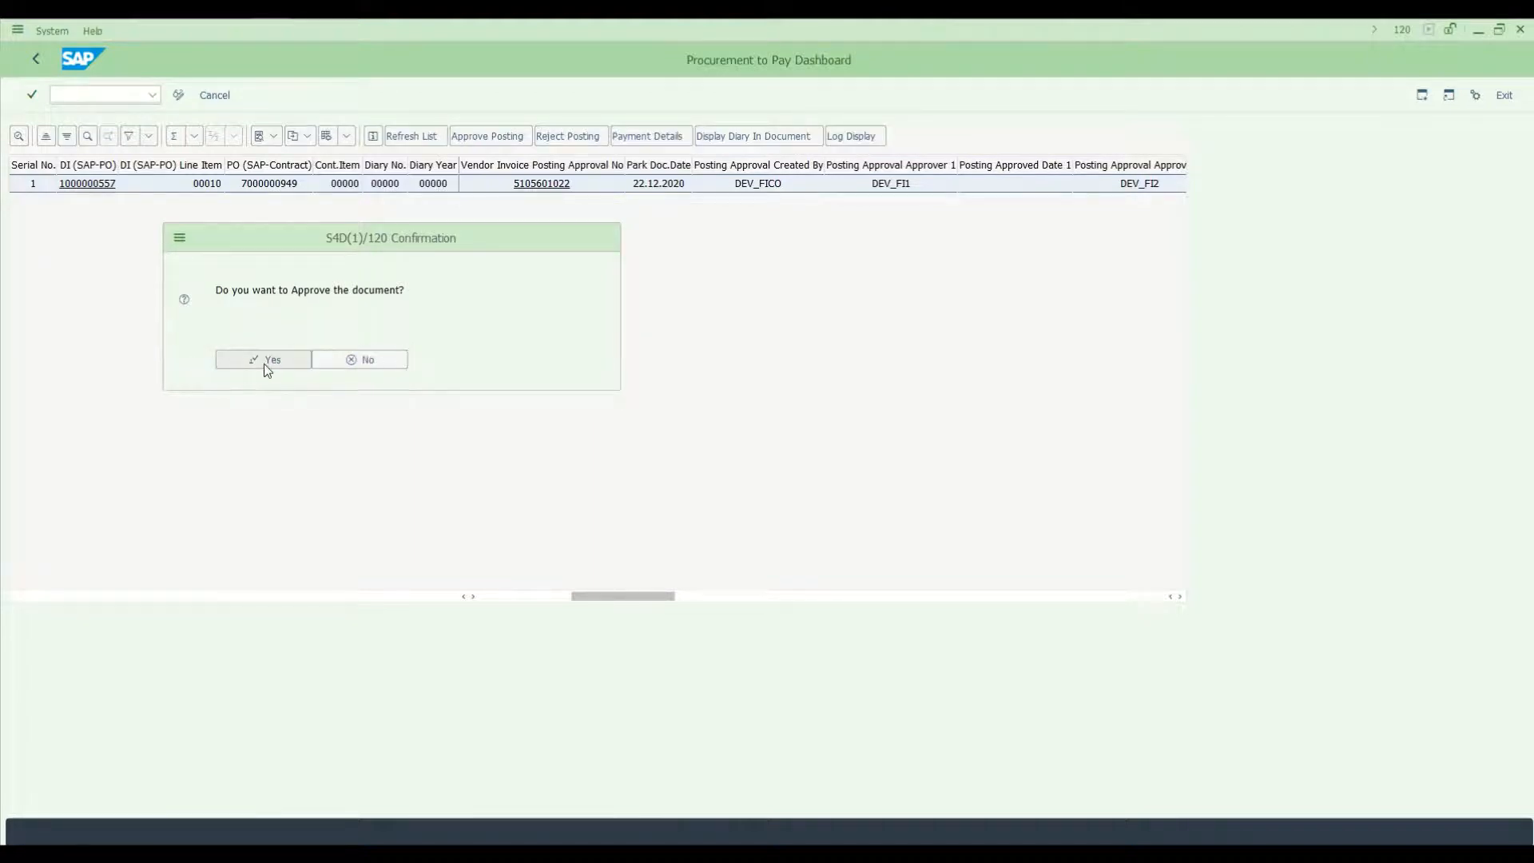
pyautogui.write('okay')
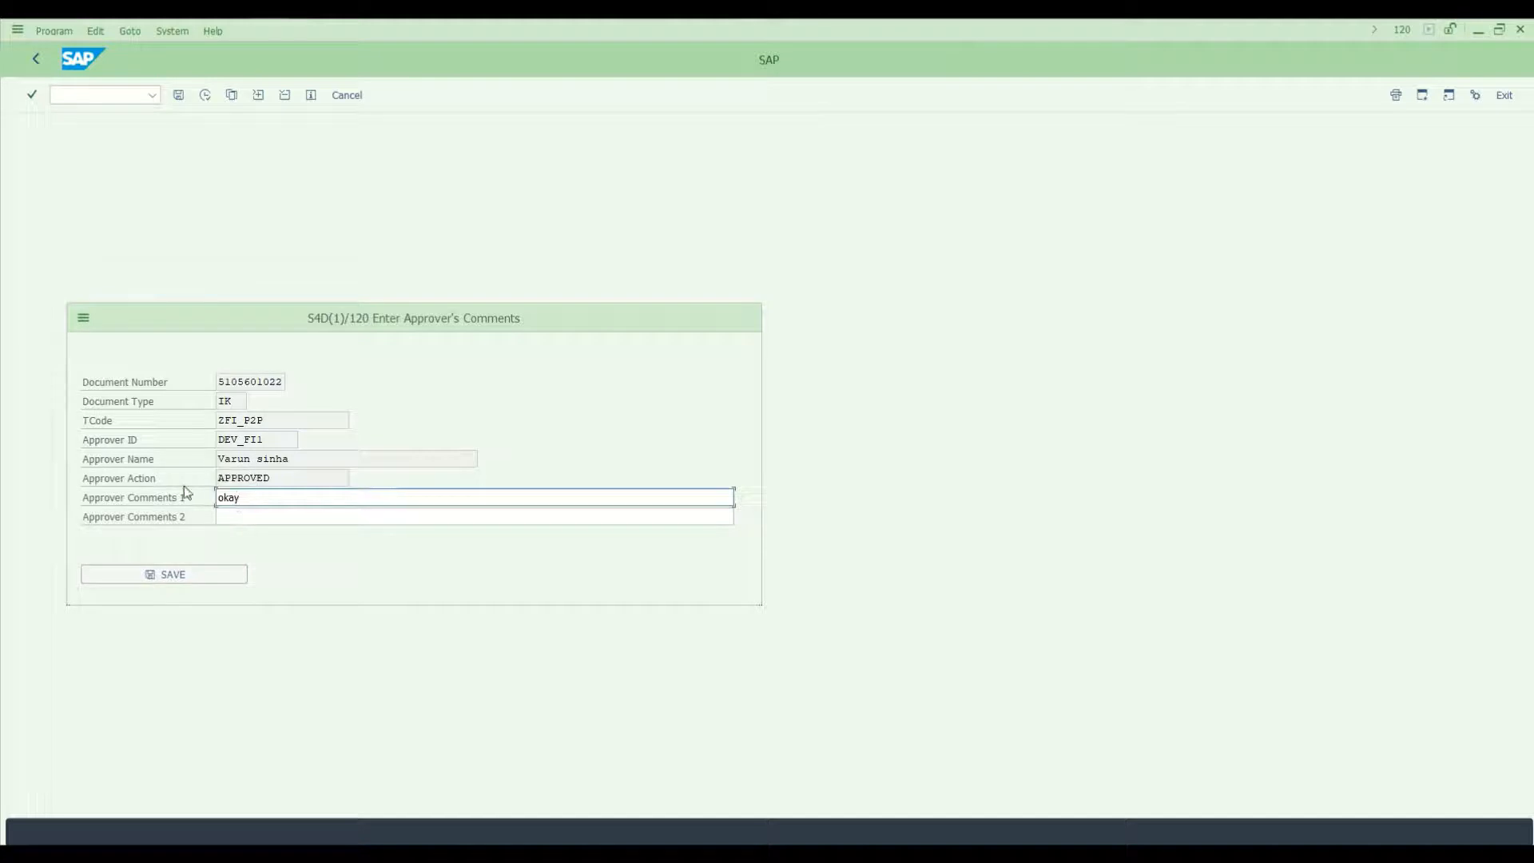
pyautogui.click(202, 582)
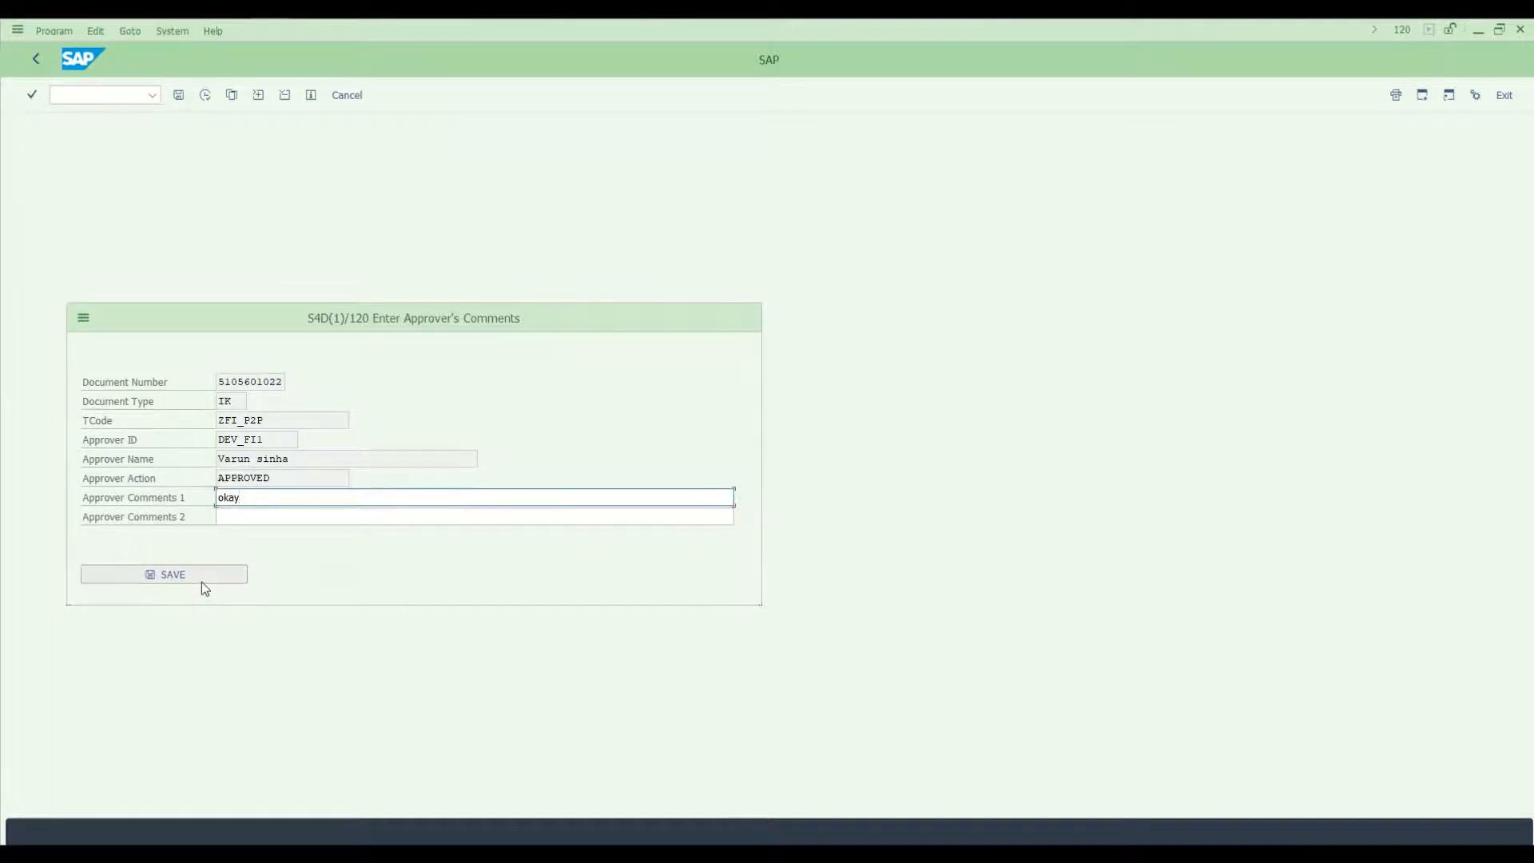
# End the first approver's SAP session with the transaction code /nex.
pyautogui.click(120, 91)
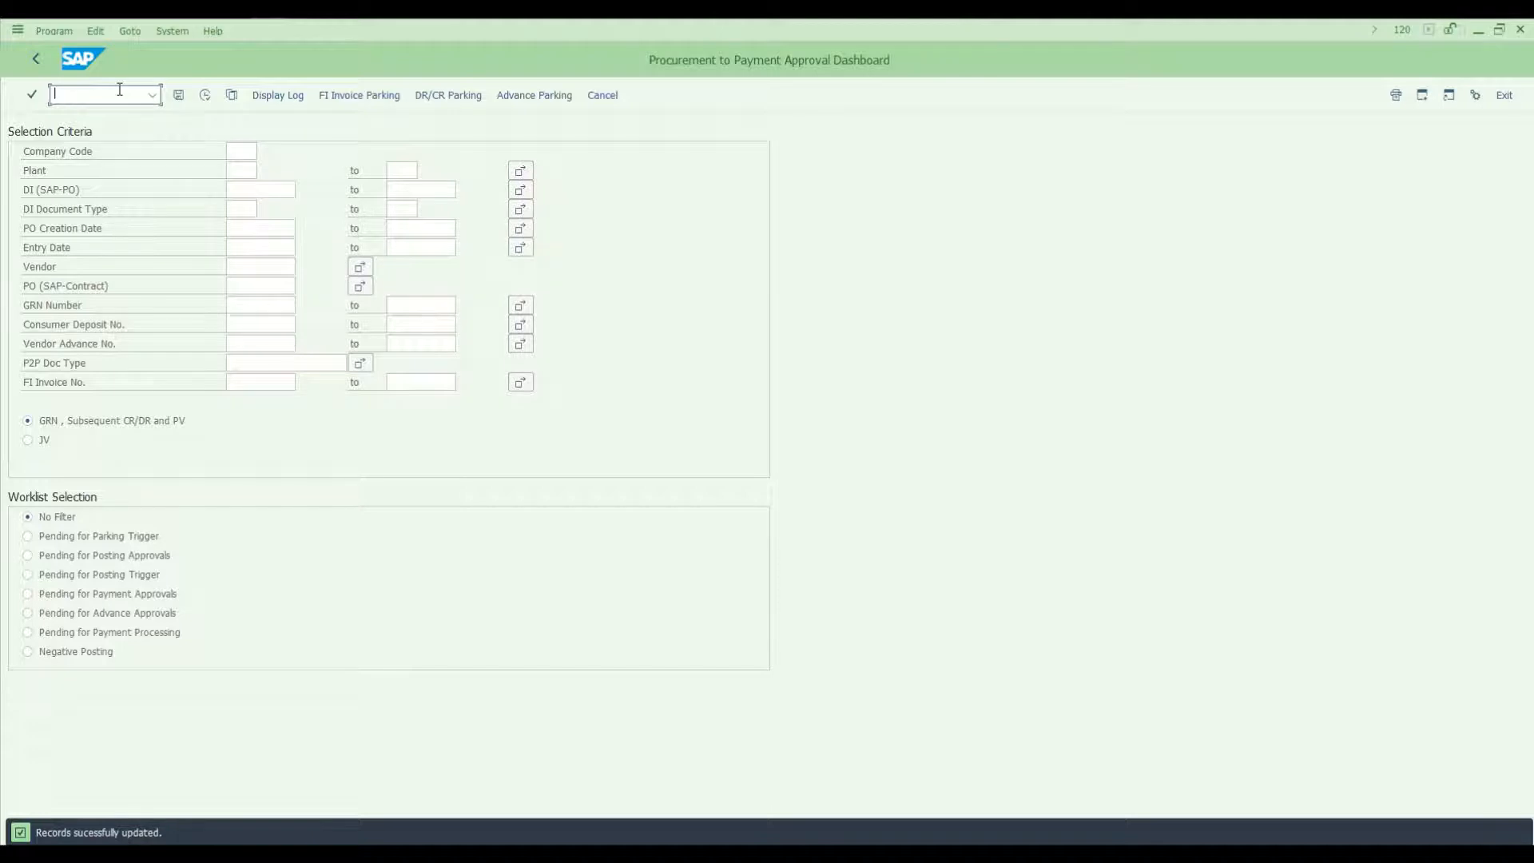
pyautogui.write('/nex')
pyautogui.press('Return')
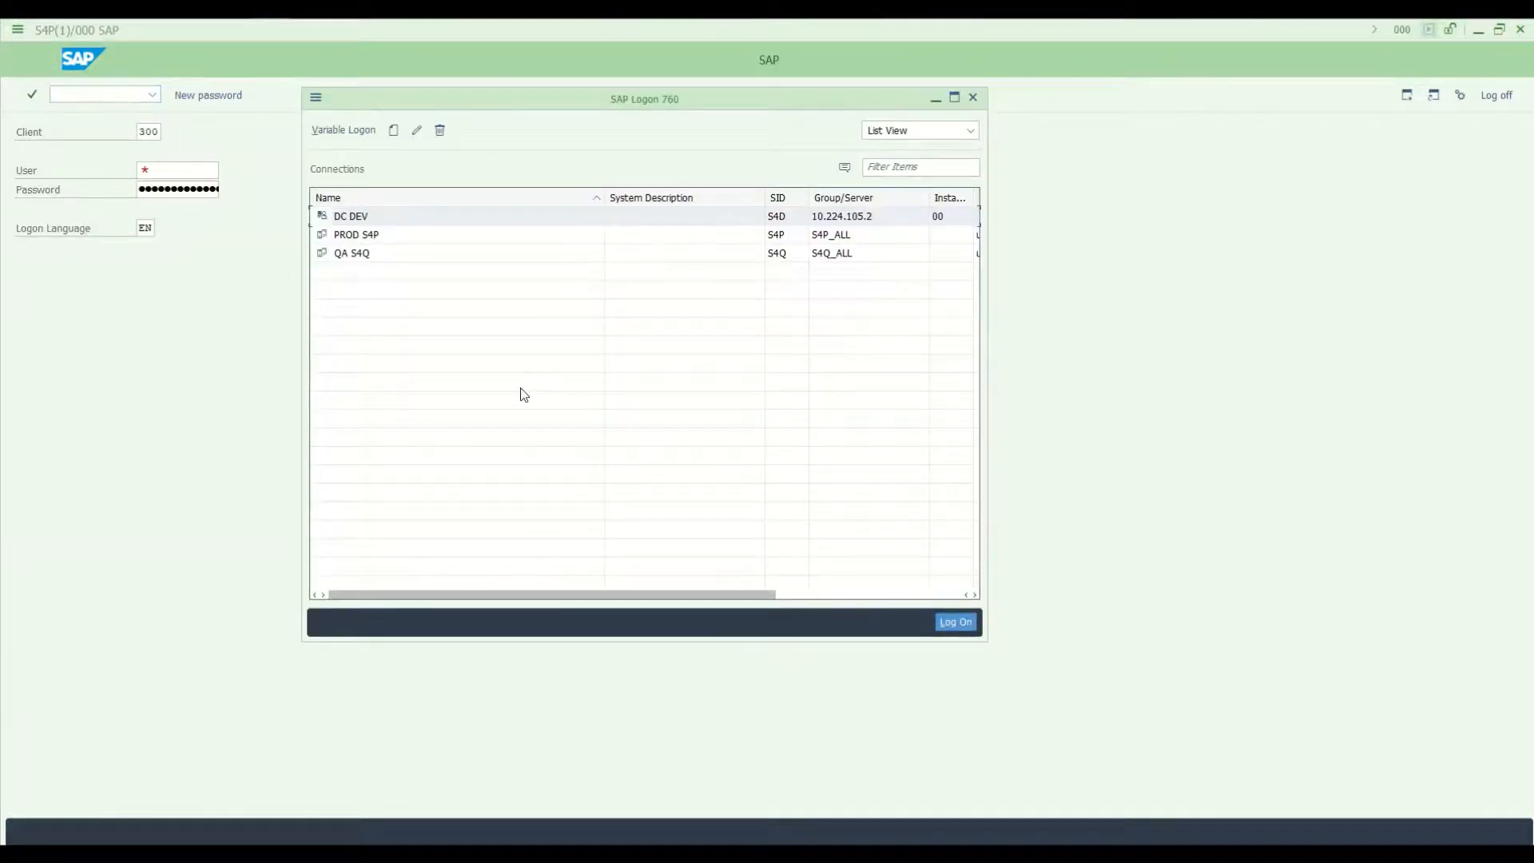
# Log on to the DC DEV system, client 120, as second approver Dev_fi2 with the account password.
pyautogui.doubleClick(390, 220)
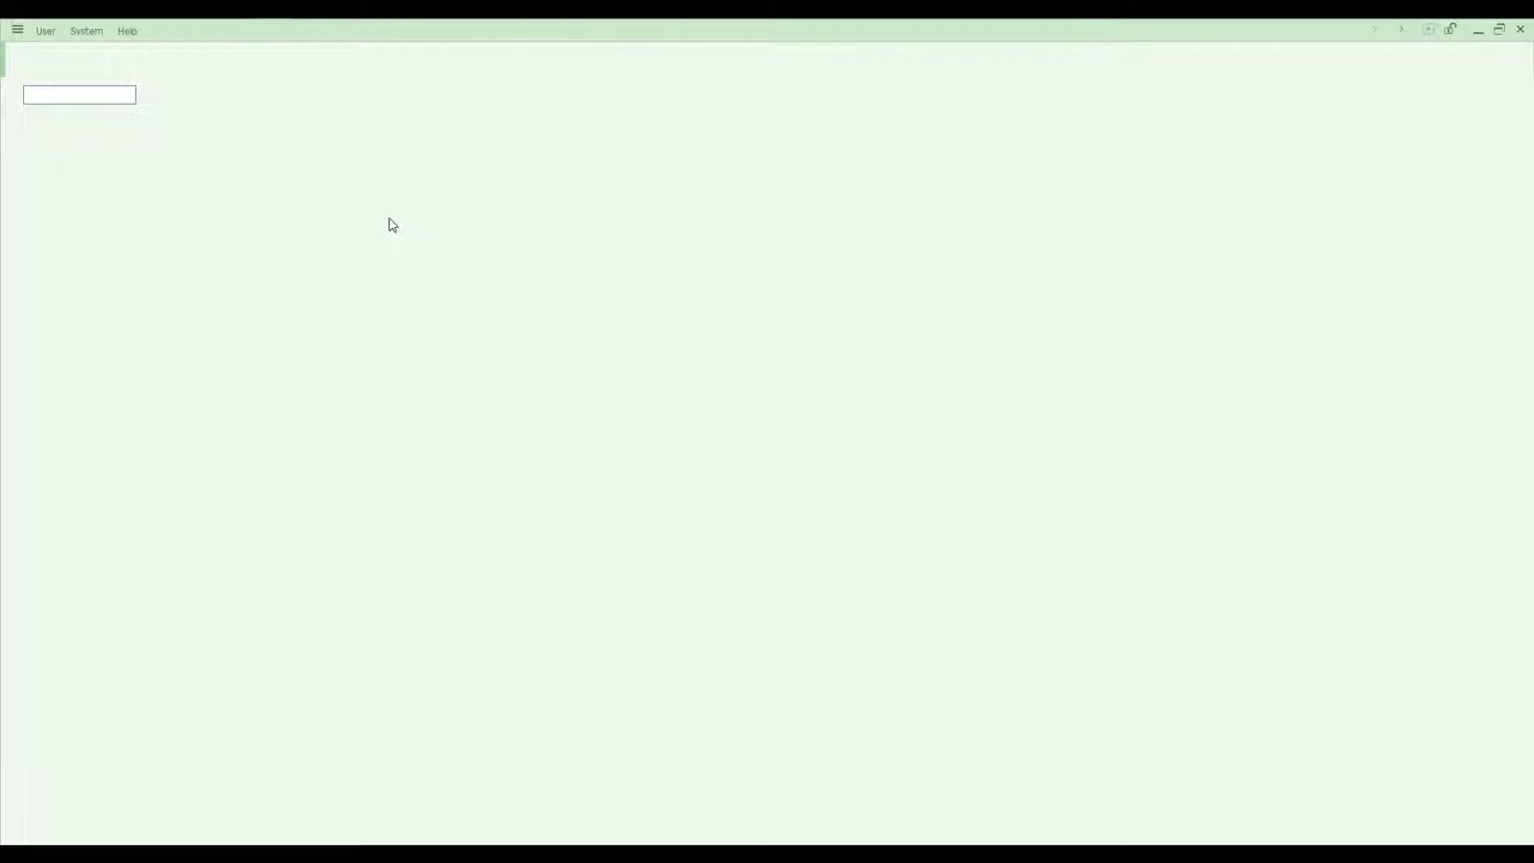
pyautogui.press('Down')
pyautogui.press('Down')
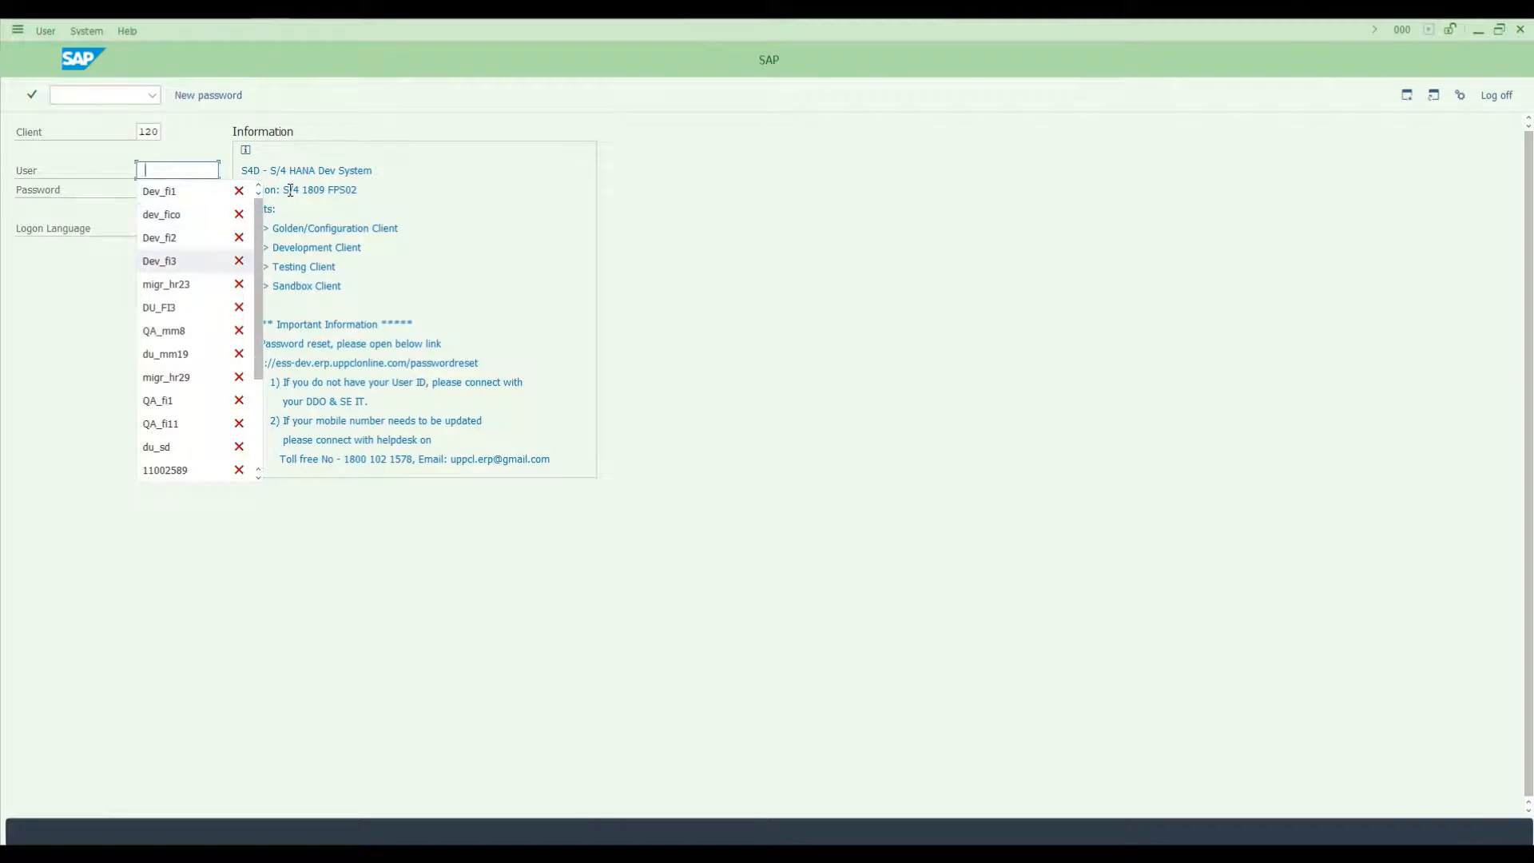
pyautogui.press('Up')
pyautogui.press('Return')
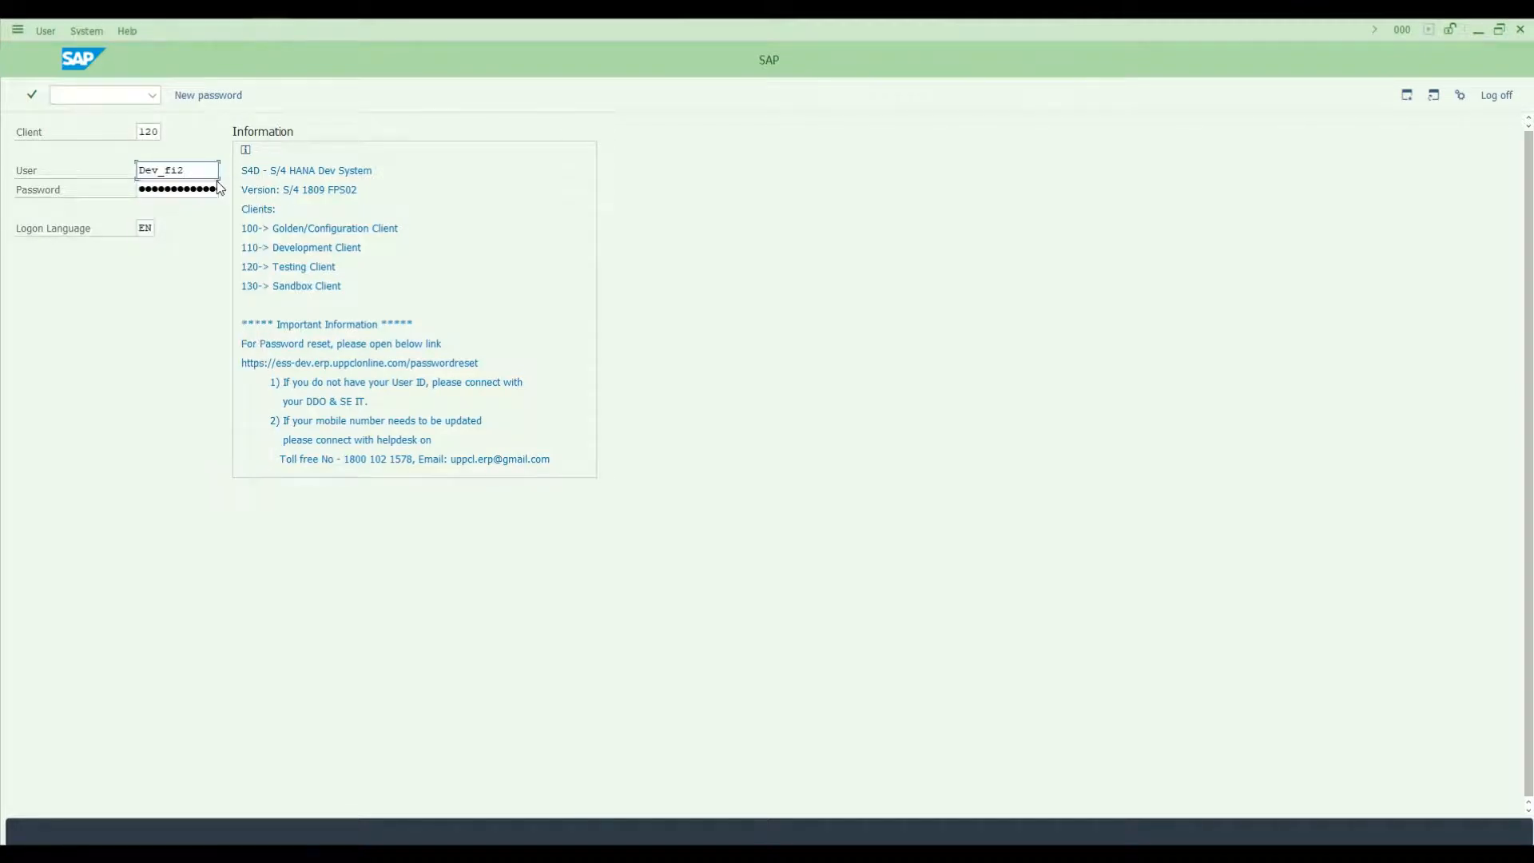
pyautogui.click(159, 191)
pyautogui.press('Return')
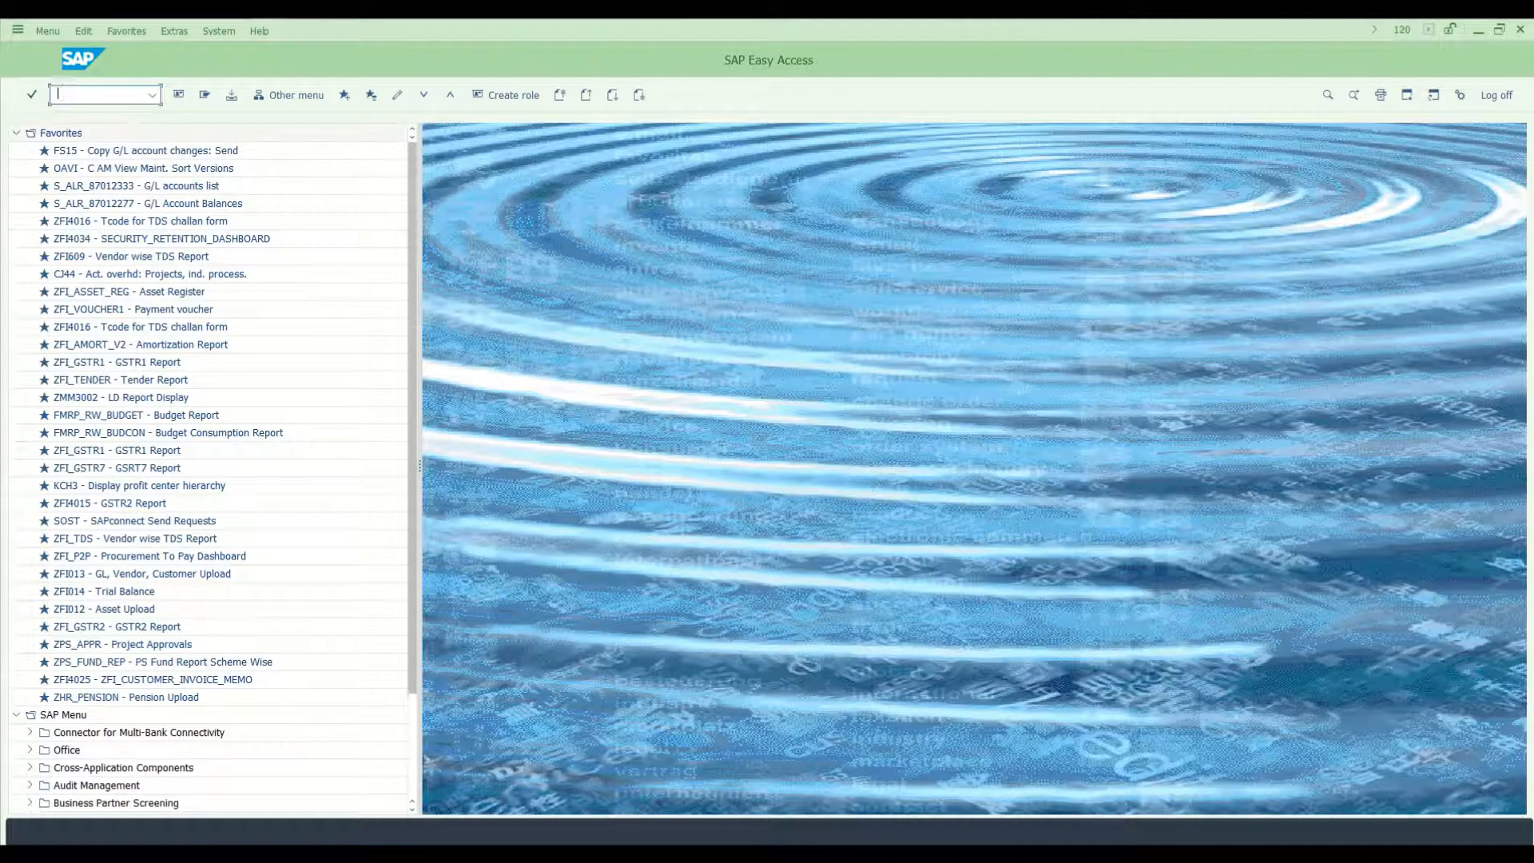
# Open the Procurement to Payment Approval Dashboard for the second approver.
pyautogui.scroll(-3, 103, 88)
pyautogui.click(102, 94)
pyautogui.press('Return')
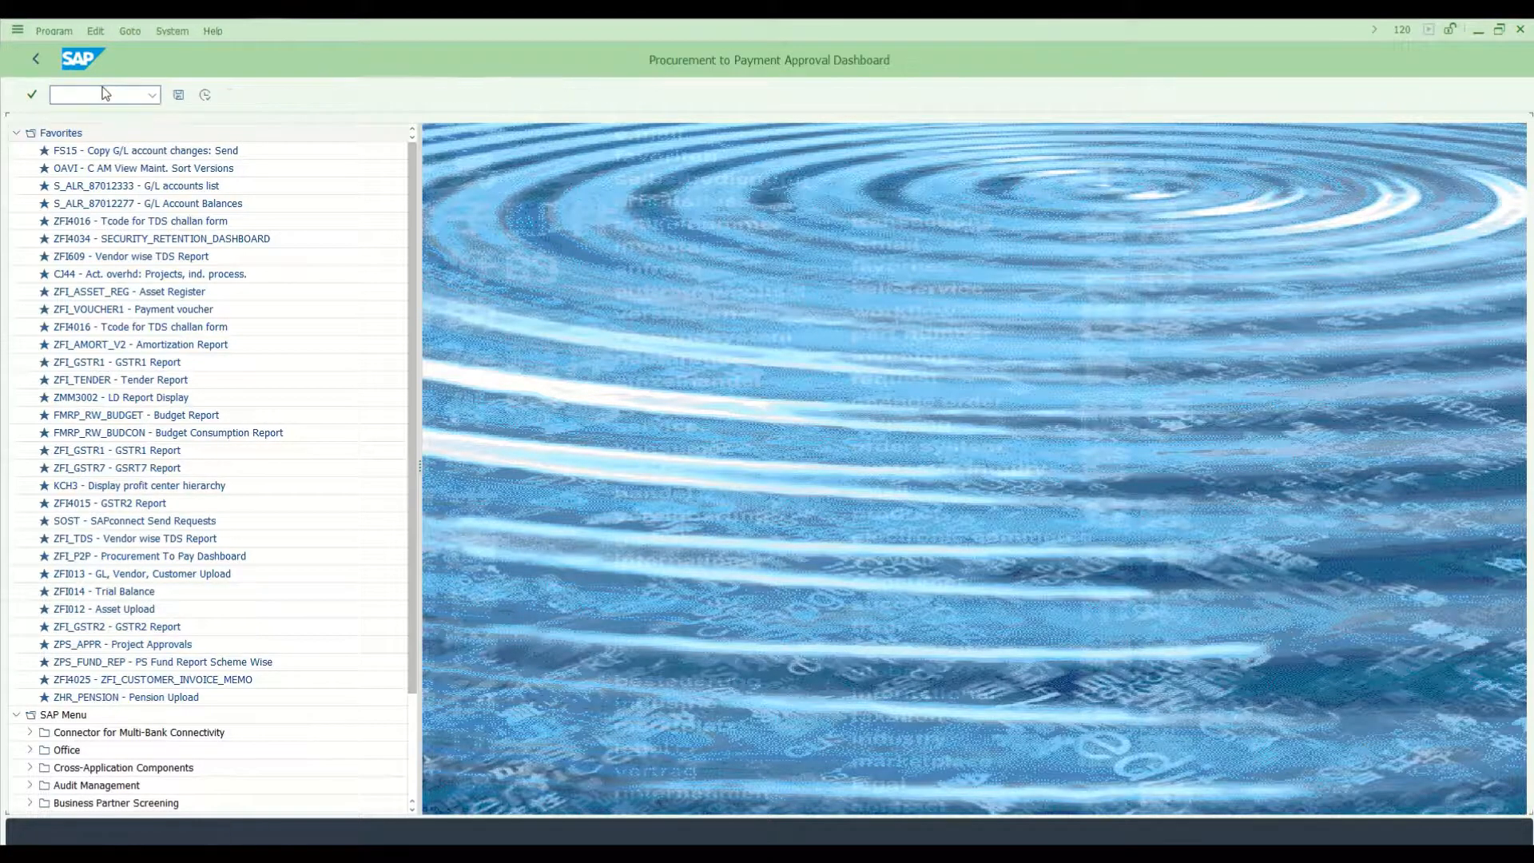
# Set company code PUVV, paste the PO (SAP-Contract) number, and list documents pending for posting approvals.
pyautogui.click(238, 151)
pyautogui.write('PIVV')
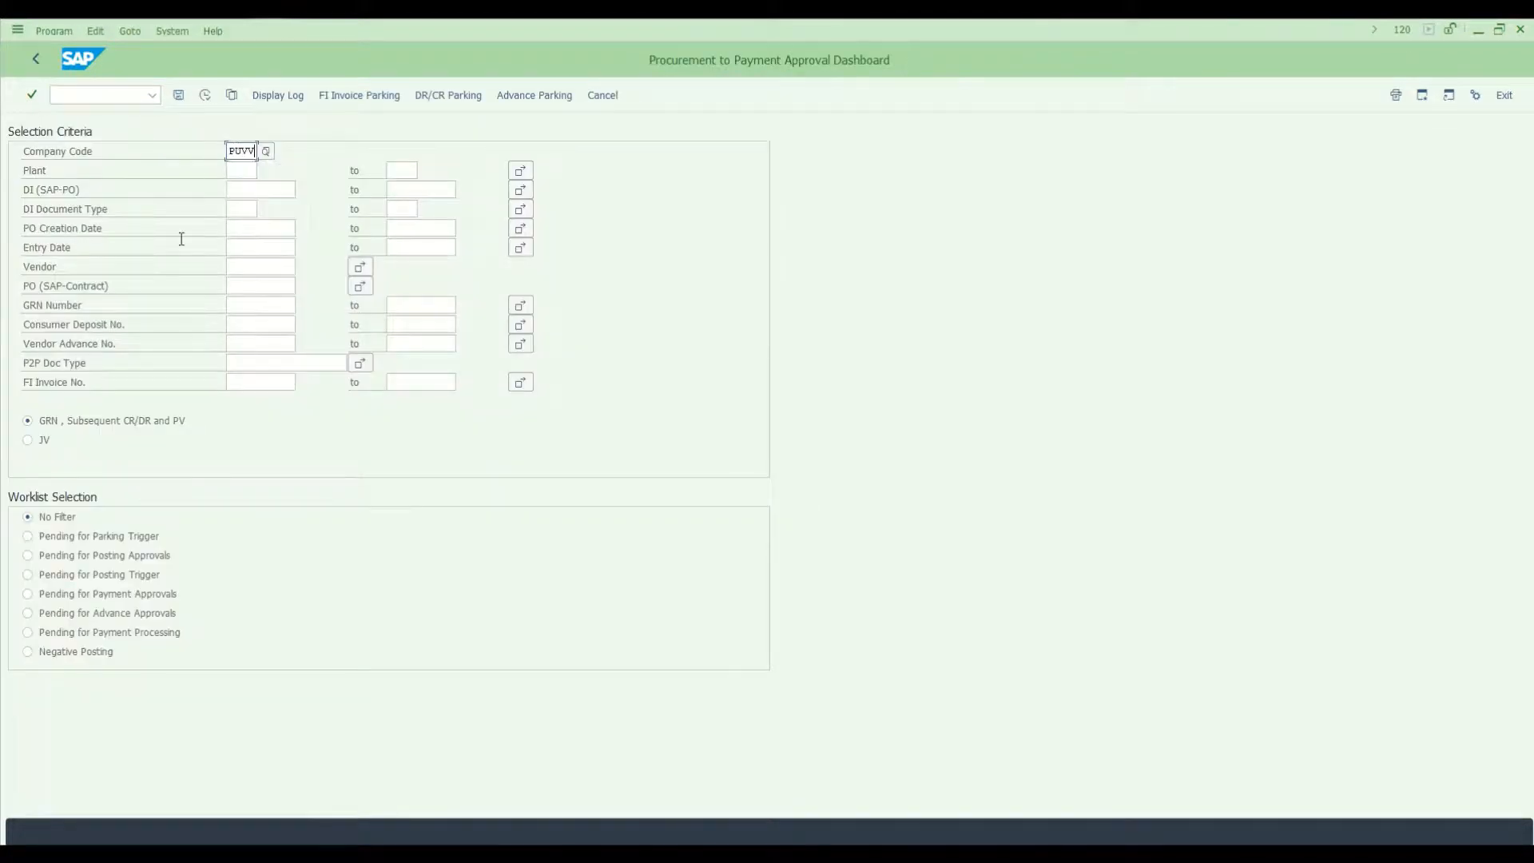
pyautogui.click(267, 288)
pyautogui.hotkey('ctrl', 'v')
pyautogui.click(110, 557)
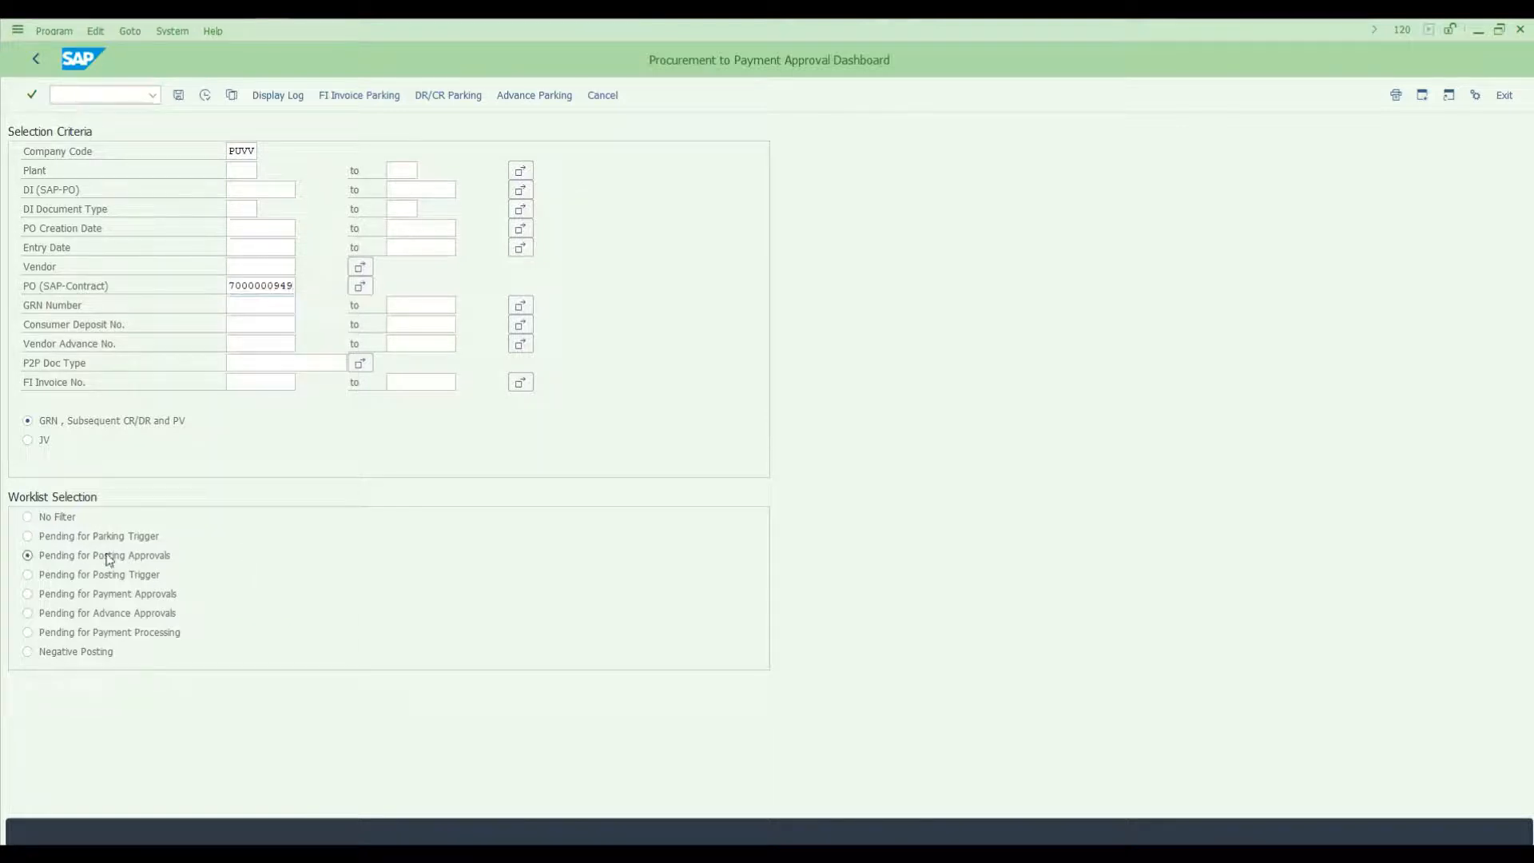
pyautogui.click(206, 97)
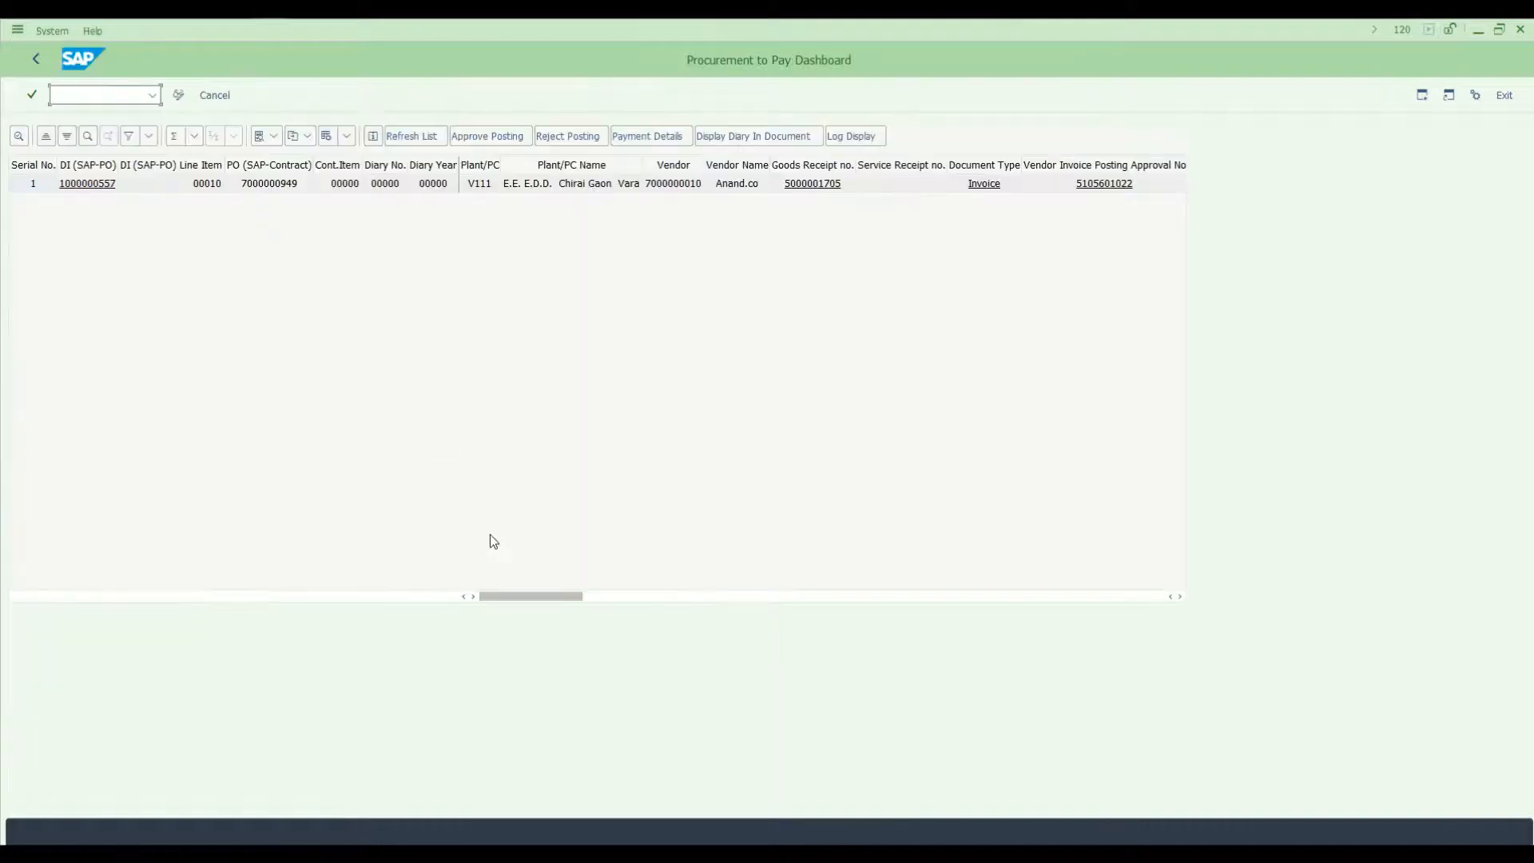
# Examine the listed invoice's posting approval creator, first approver and first approval date columns.
pyautogui.click(1180, 596)
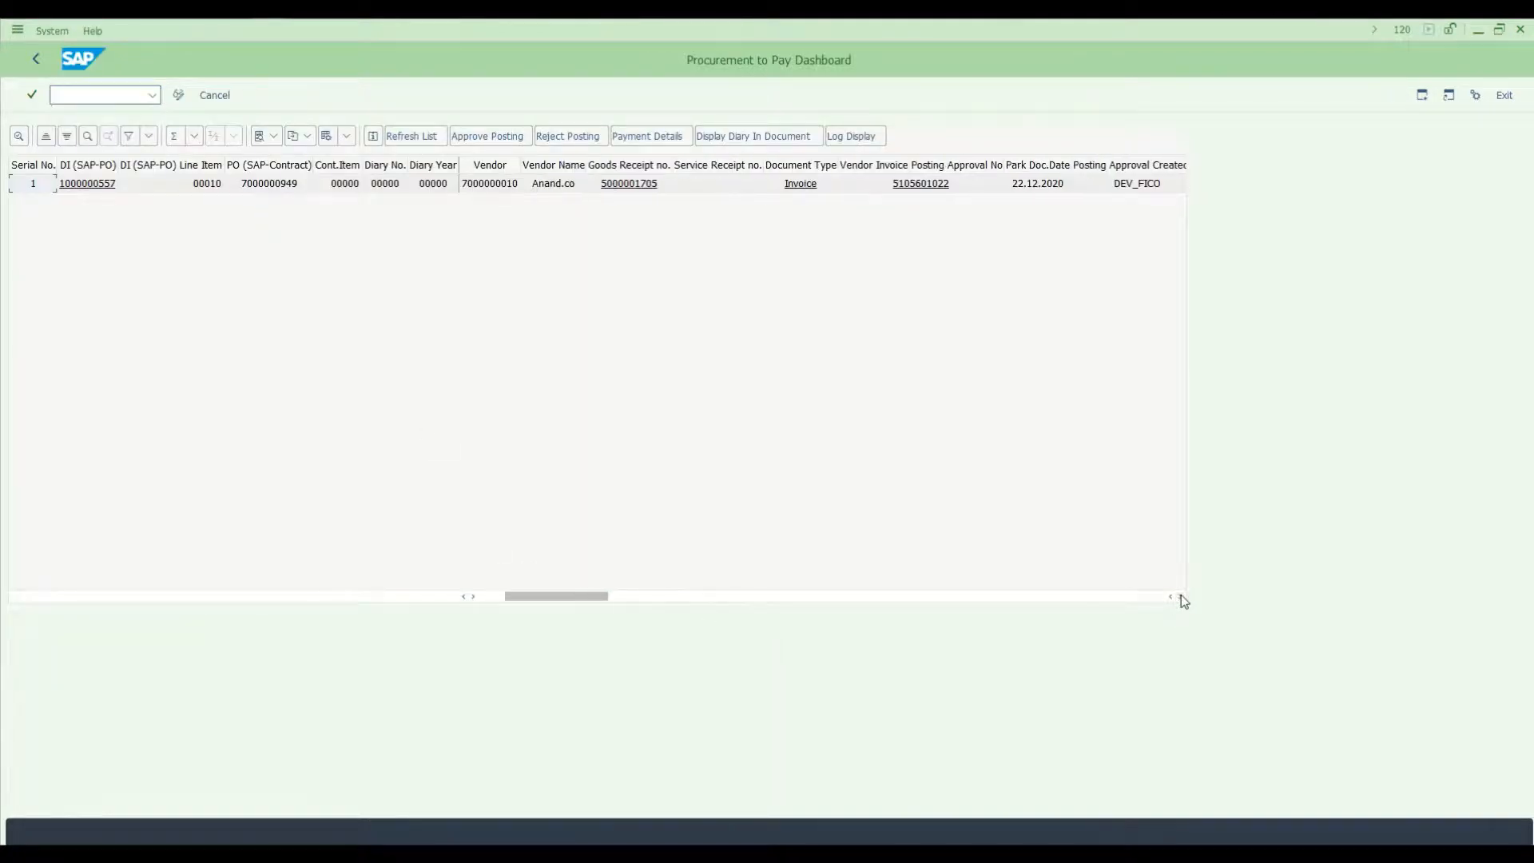
pyautogui.click(1181, 596)
pyautogui.click(1181, 596)
pyautogui.click(1182, 596)
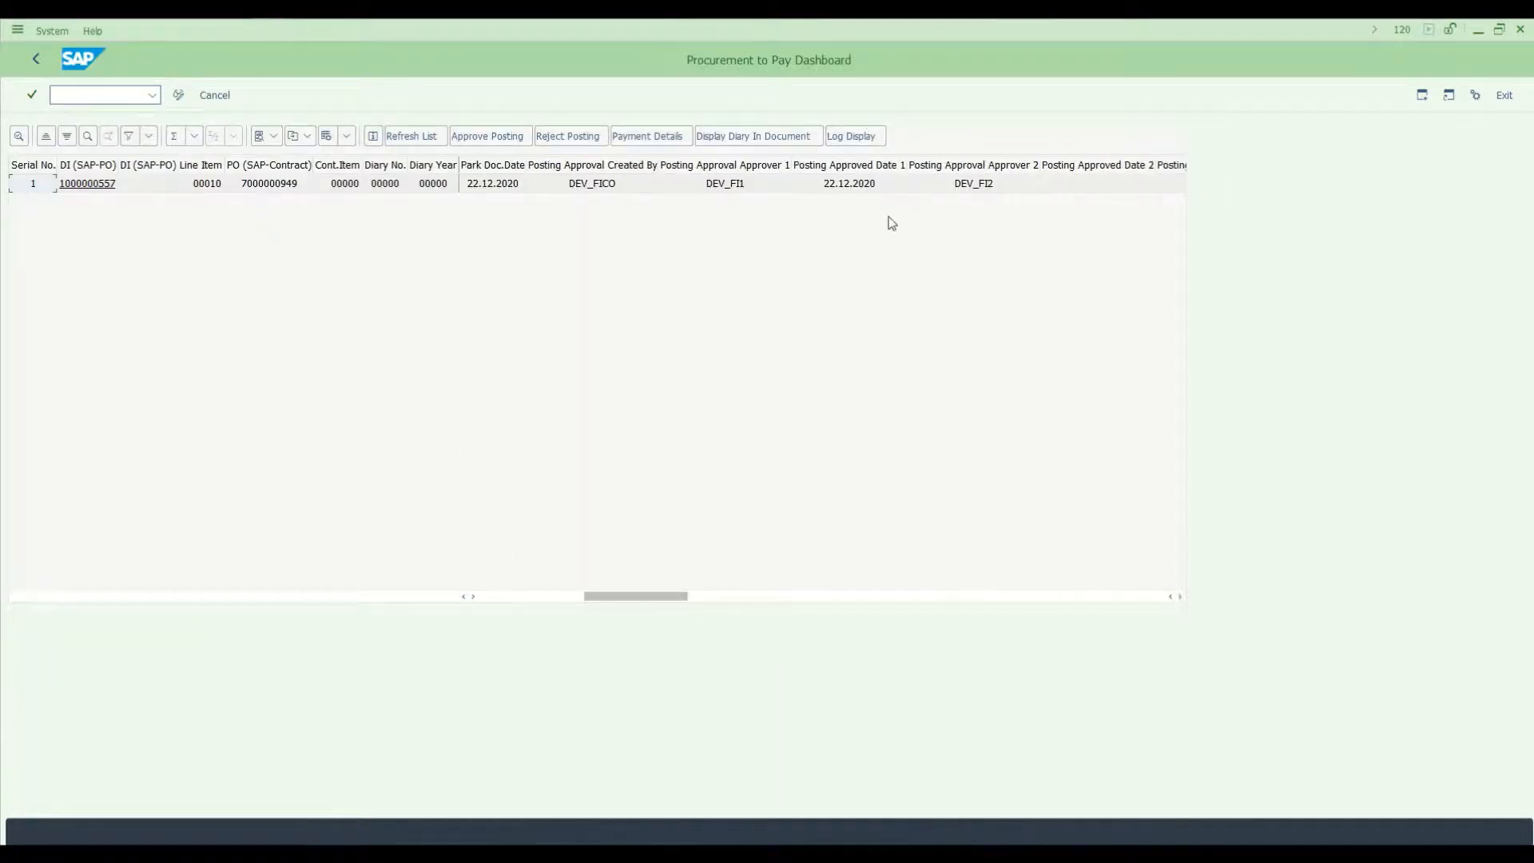
pyautogui.click(736, 166)
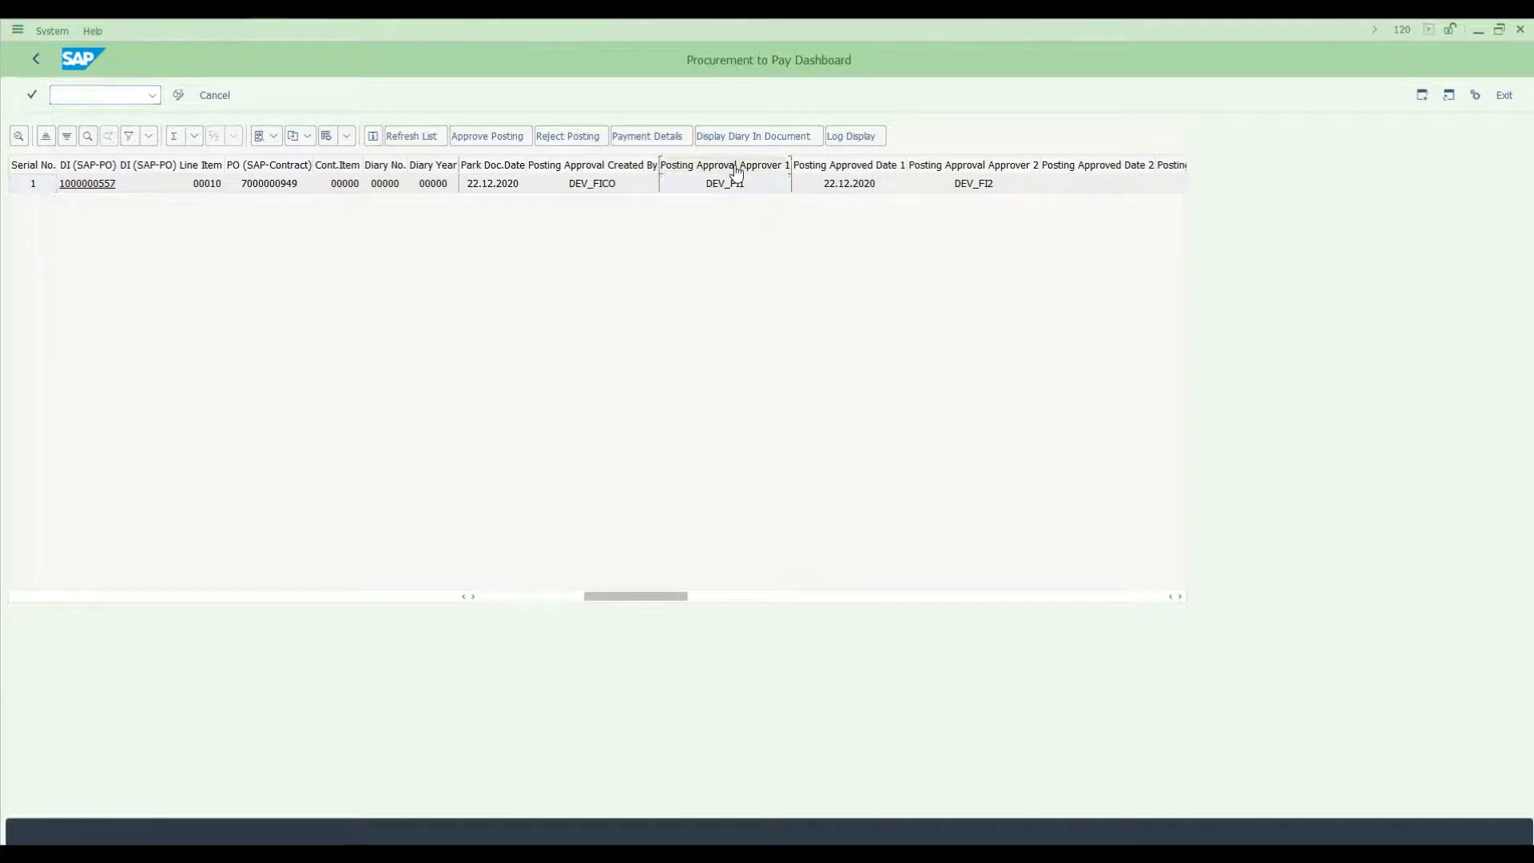
# Select the listed invoice and approve its posting as second approver, saving the approver comment "okay".
pyautogui.click(990, 192)
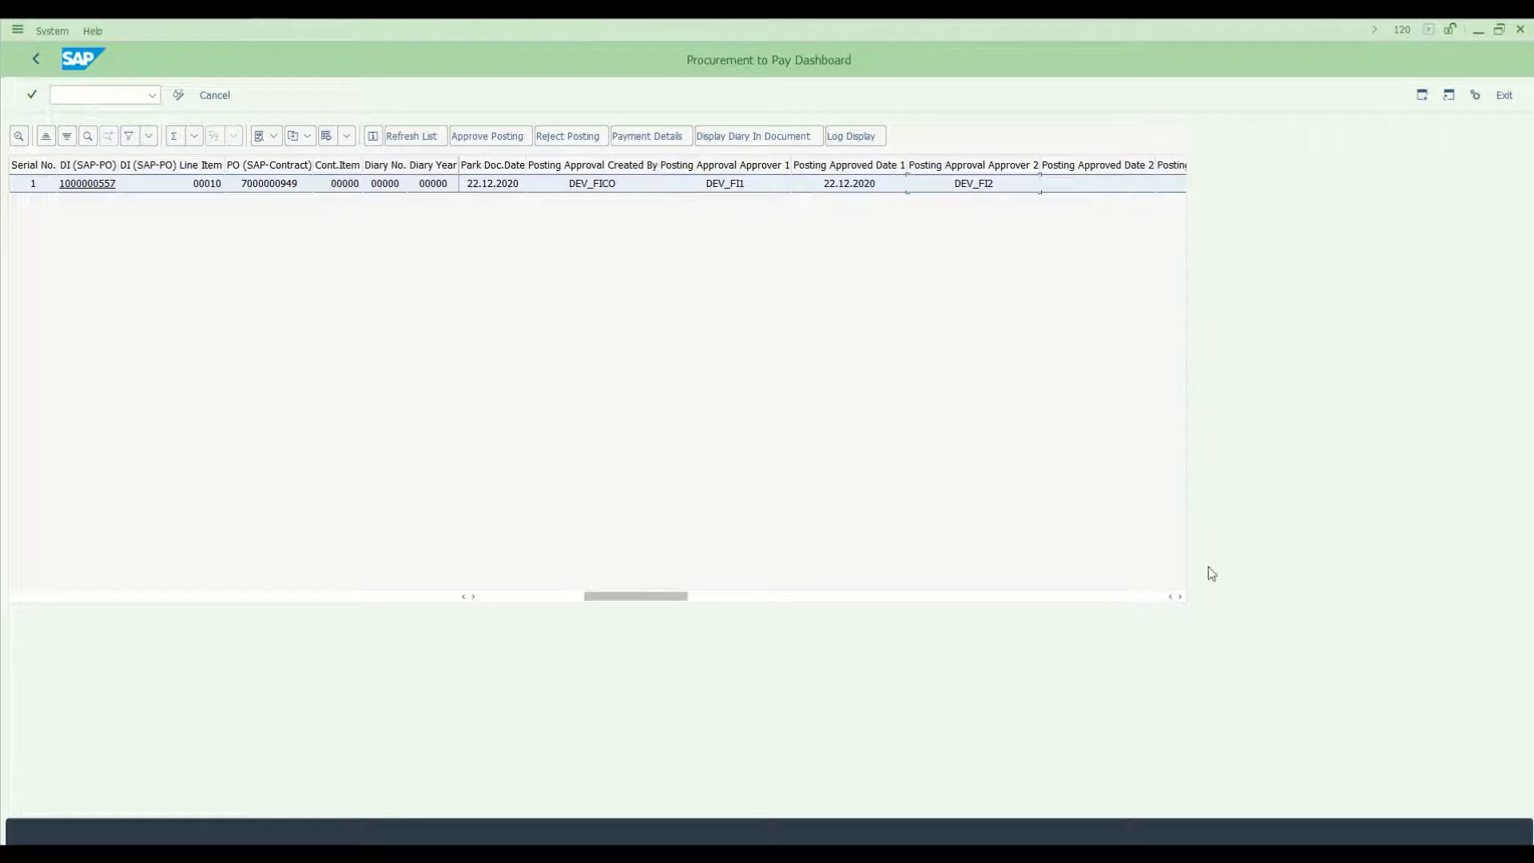
pyautogui.click(1182, 596)
pyautogui.click(1182, 596)
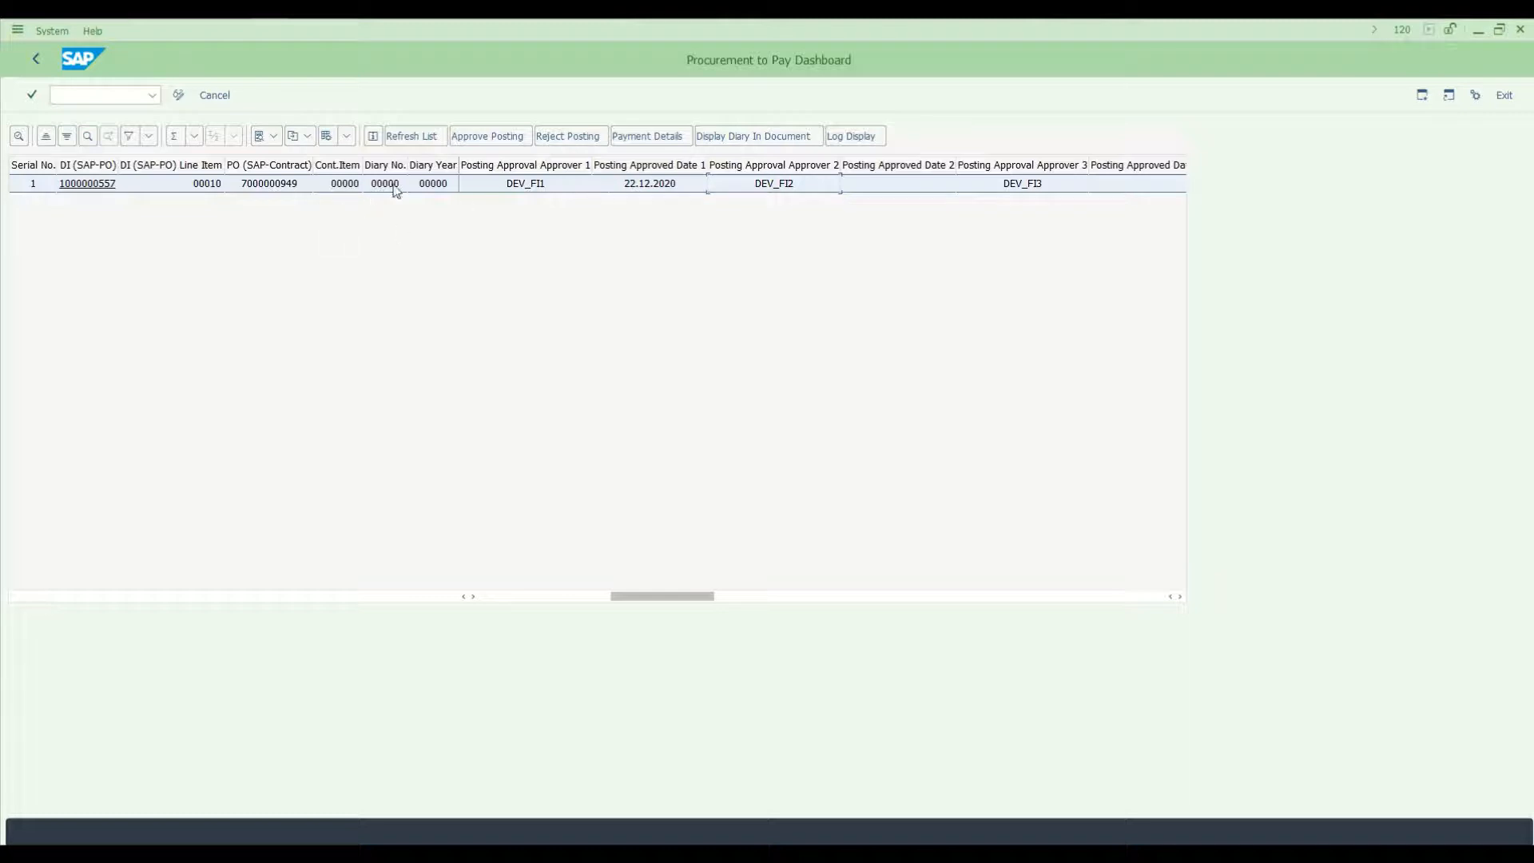
pyautogui.click(463, 596)
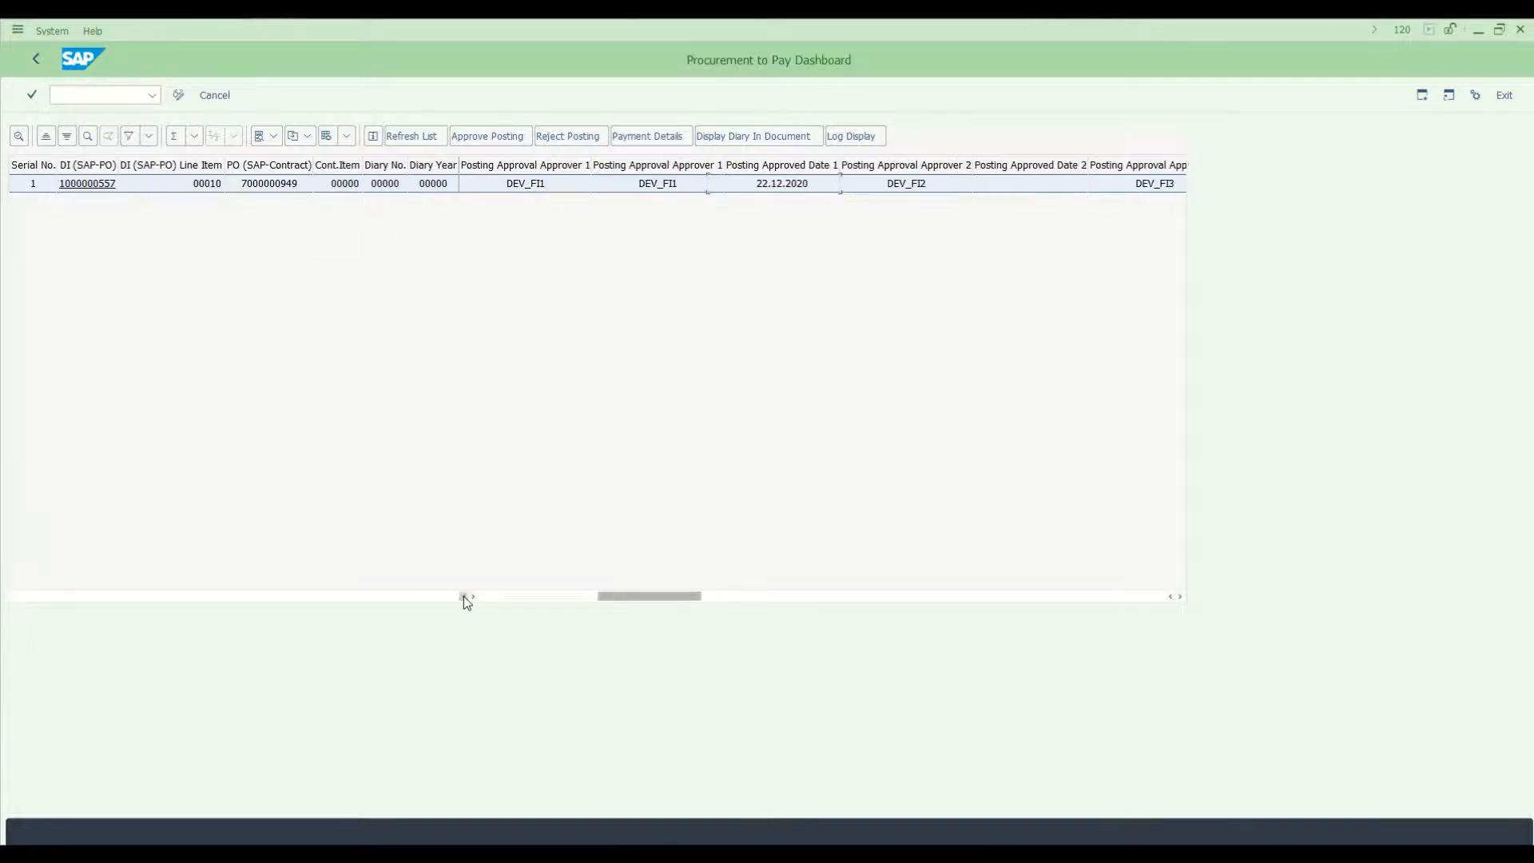
pyautogui.click(464, 596)
pyautogui.click(464, 596)
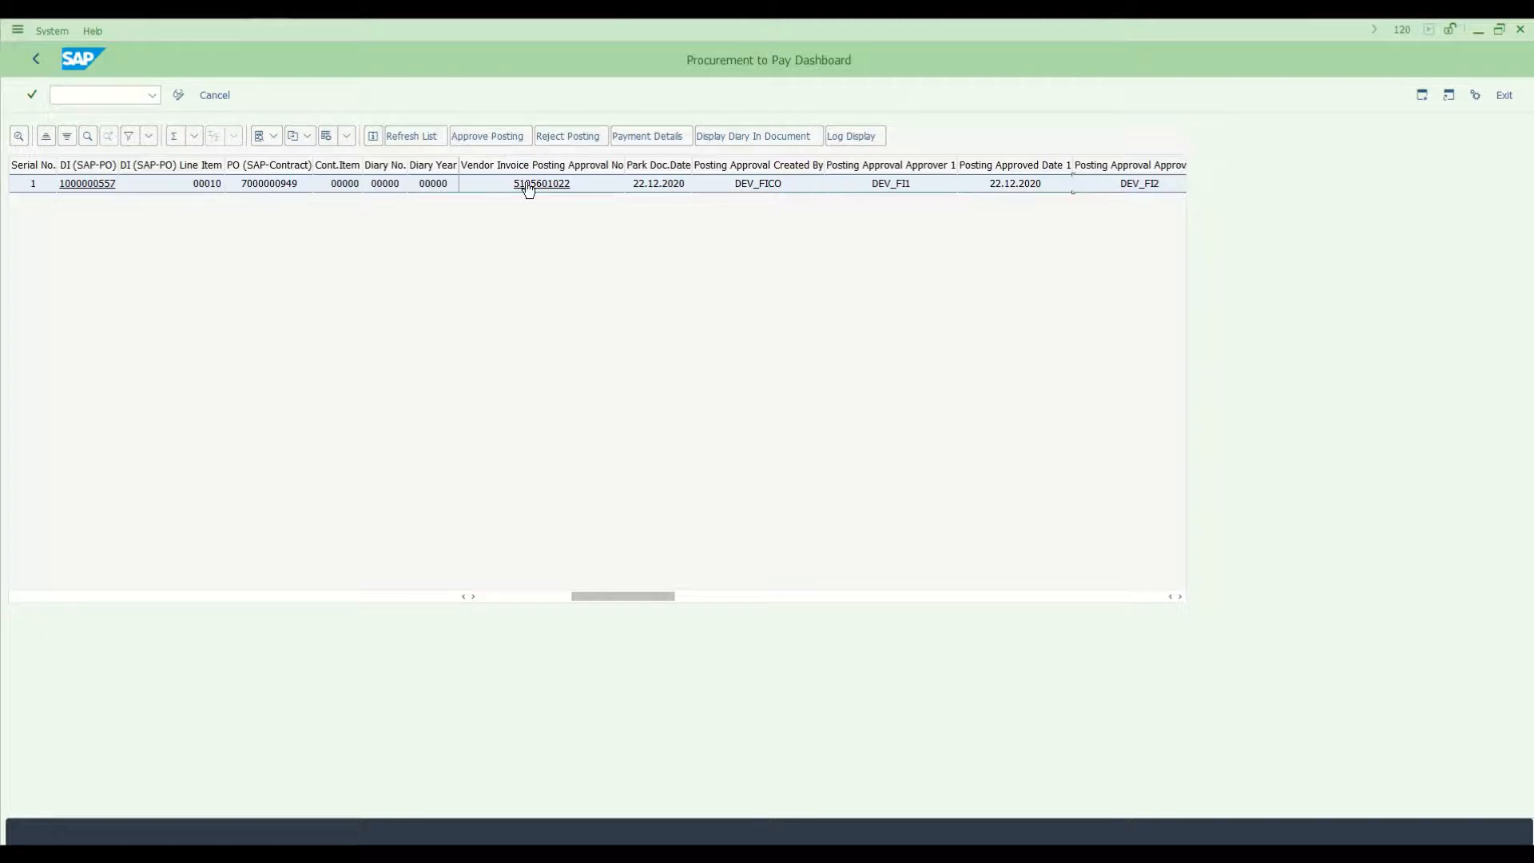
pyautogui.click(490, 143)
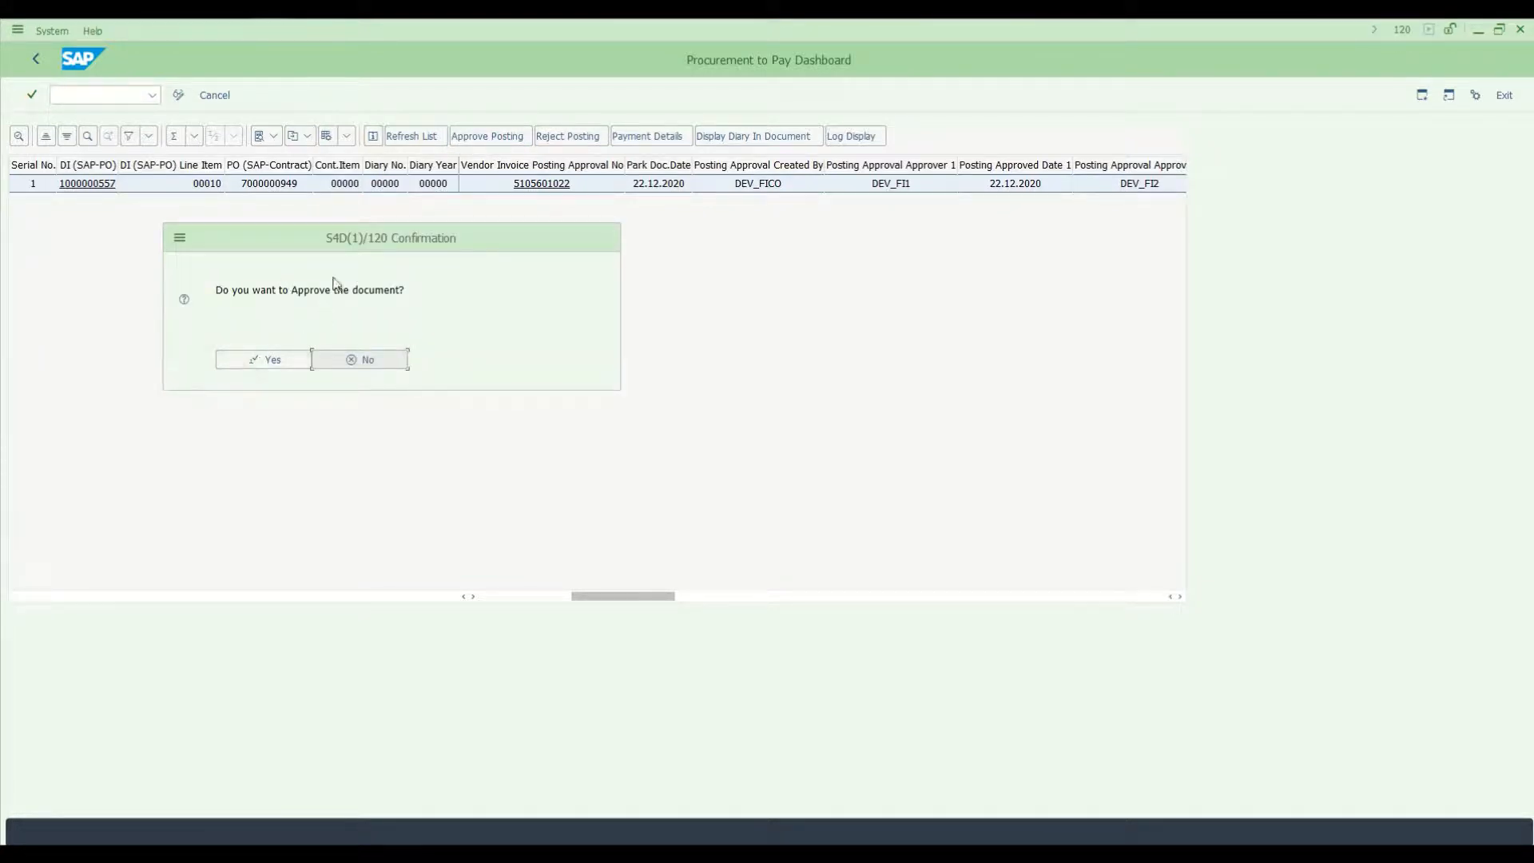
pyautogui.click(272, 360)
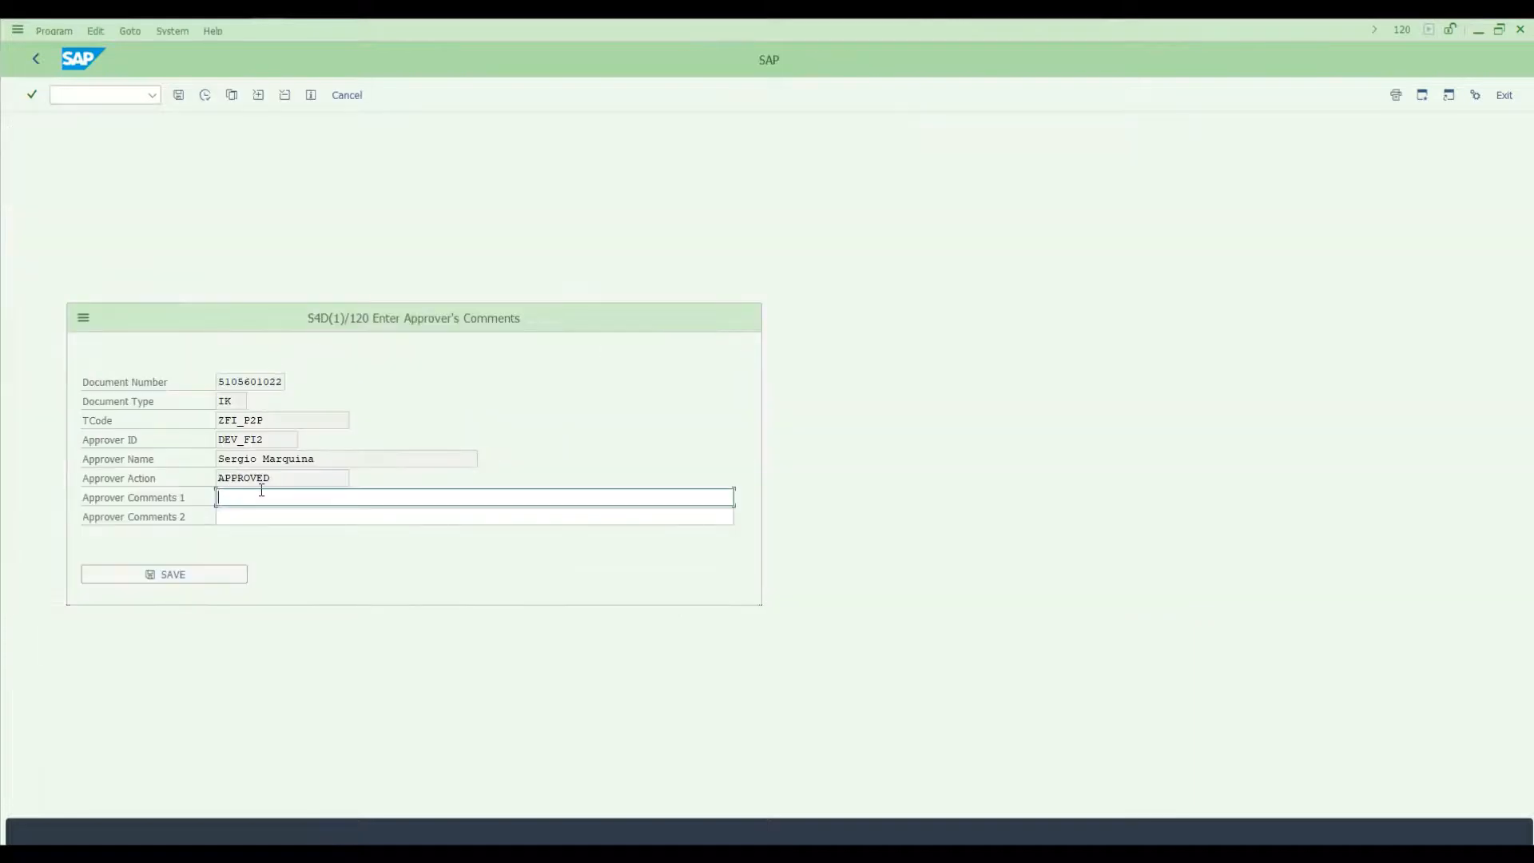
pyautogui.write('okay')
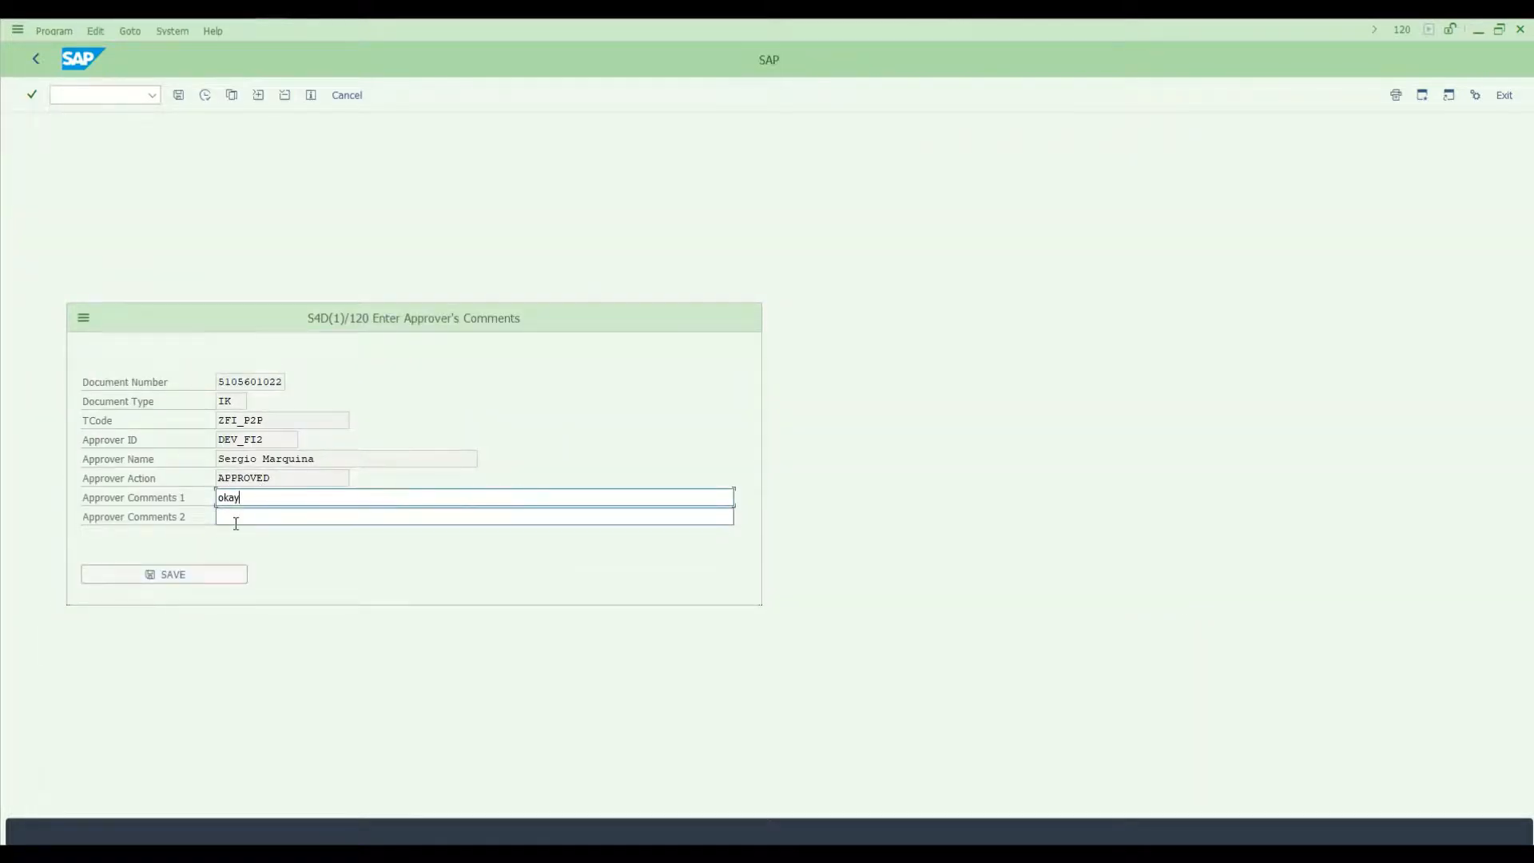
pyautogui.click(173, 573)
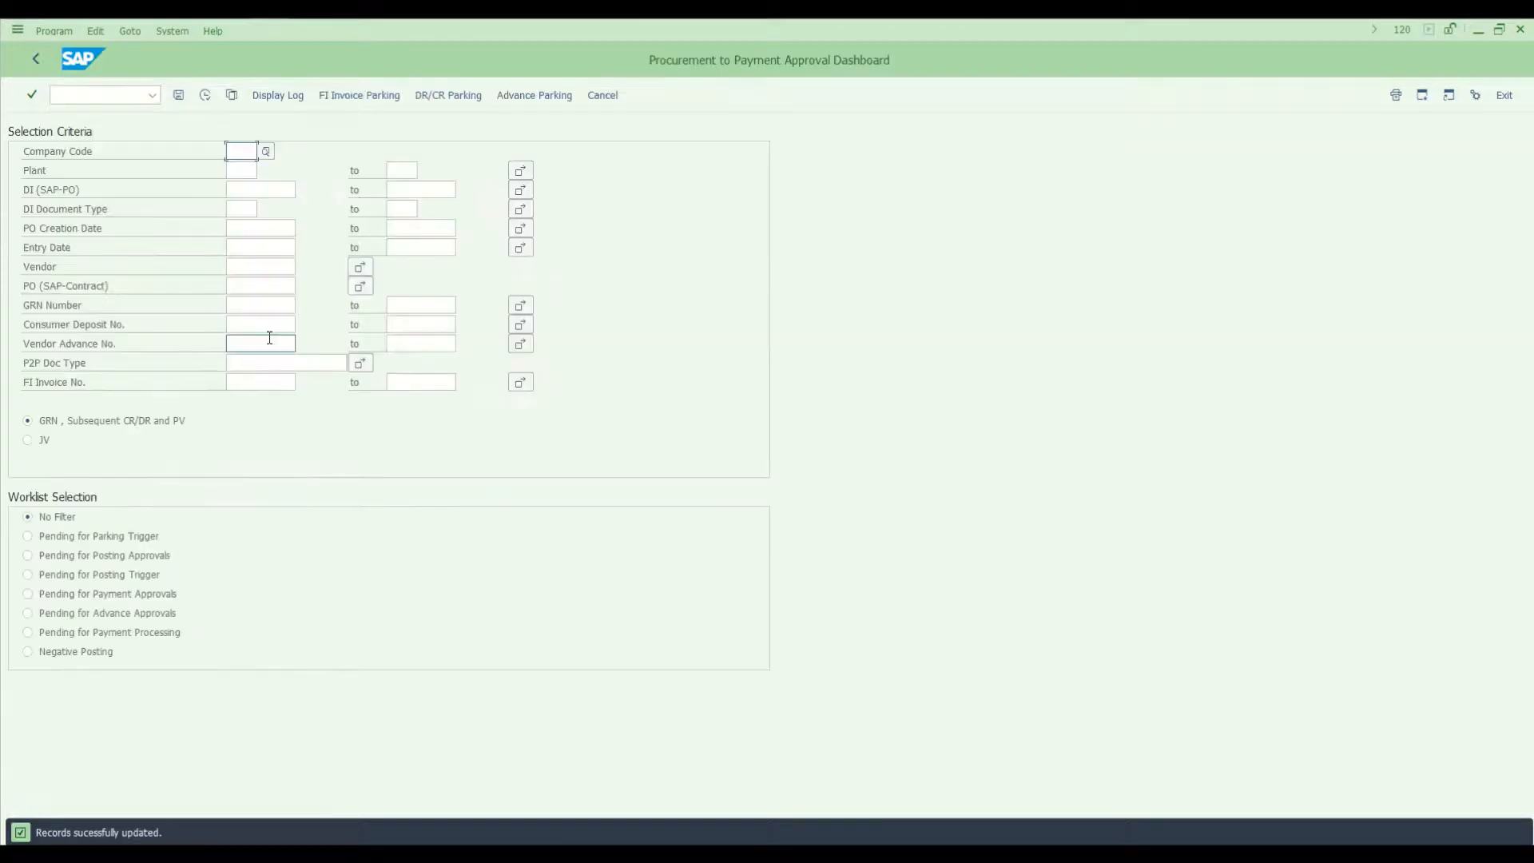
# End the second approver's SAP session with the transaction code /nex.
pyautogui.click(101, 95)
pyautogui.write('/nex')
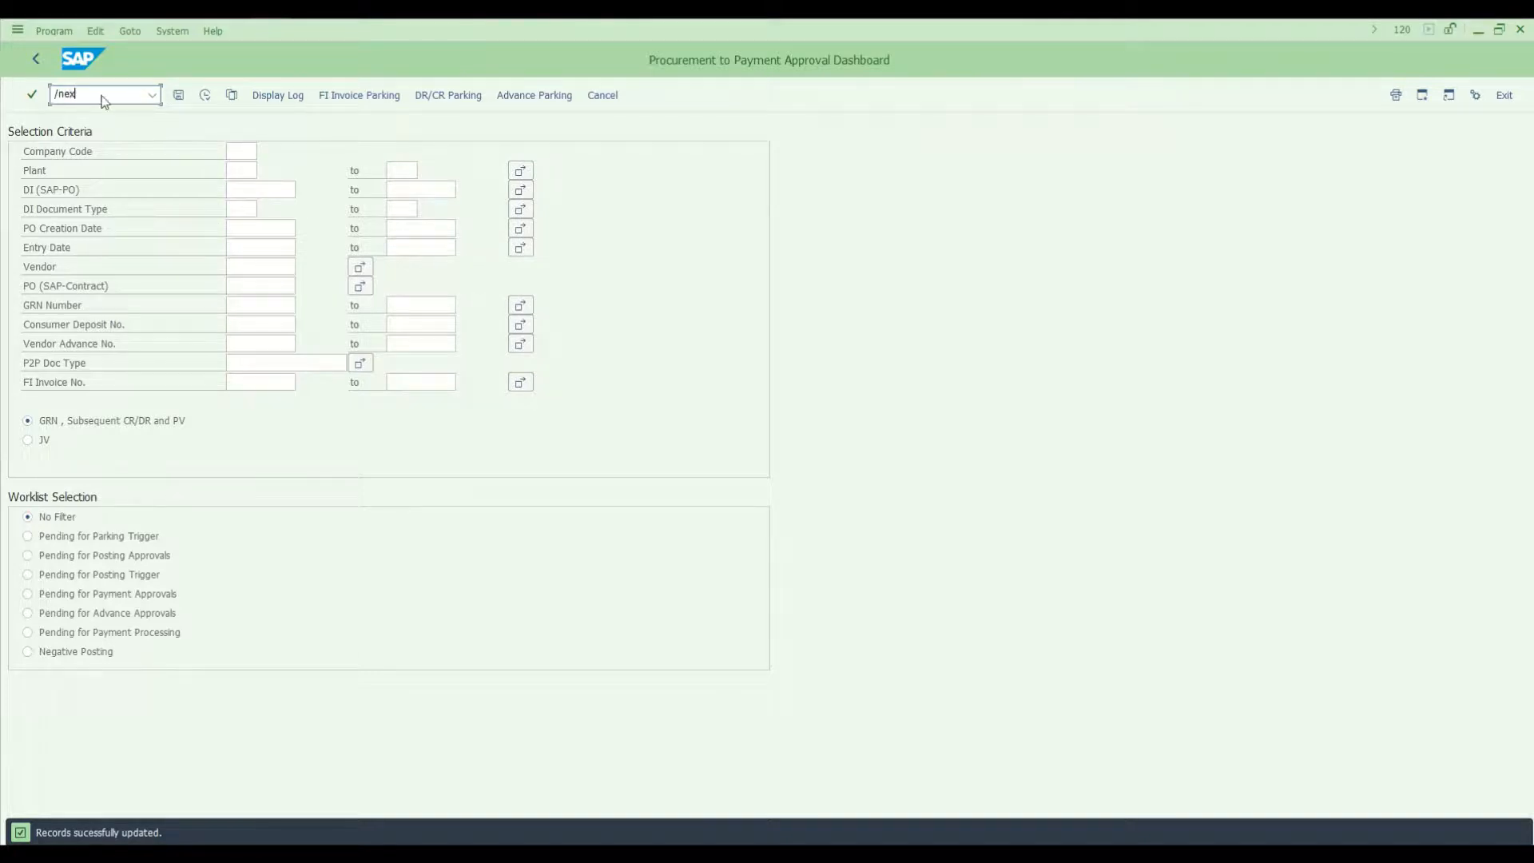
pyautogui.press('Return')
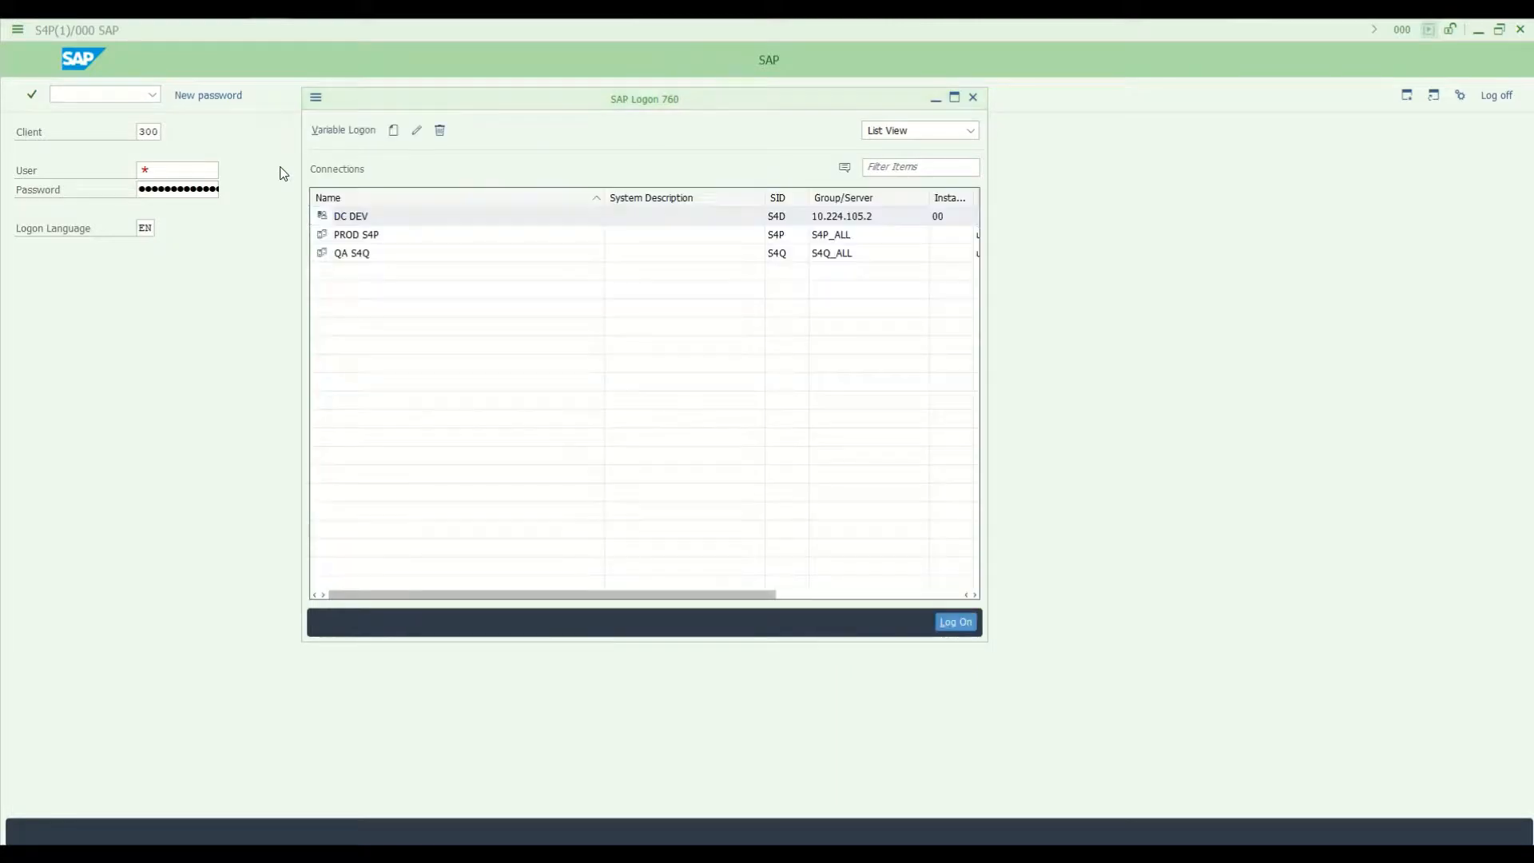
# Log on to the DC DEV system, client 120, as third approver Dev_fi3 with the account password.
pyautogui.click(167, 179)
pyautogui.press('Down')
pyautogui.press('Down')
pyautogui.press('Down')
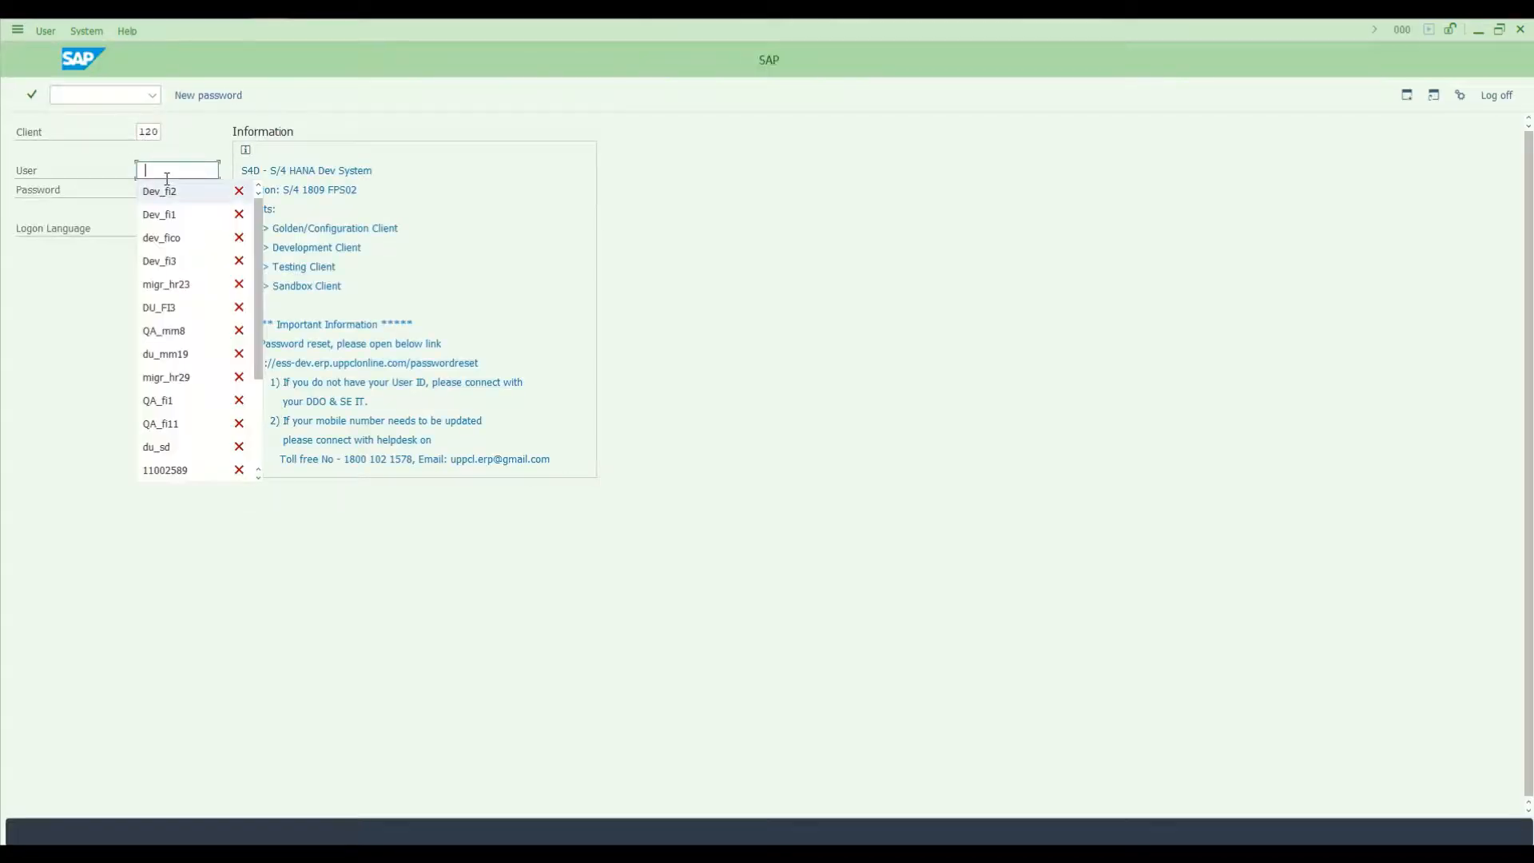
pyautogui.press('Down')
pyautogui.press('Return')
pyautogui.click(172, 191)
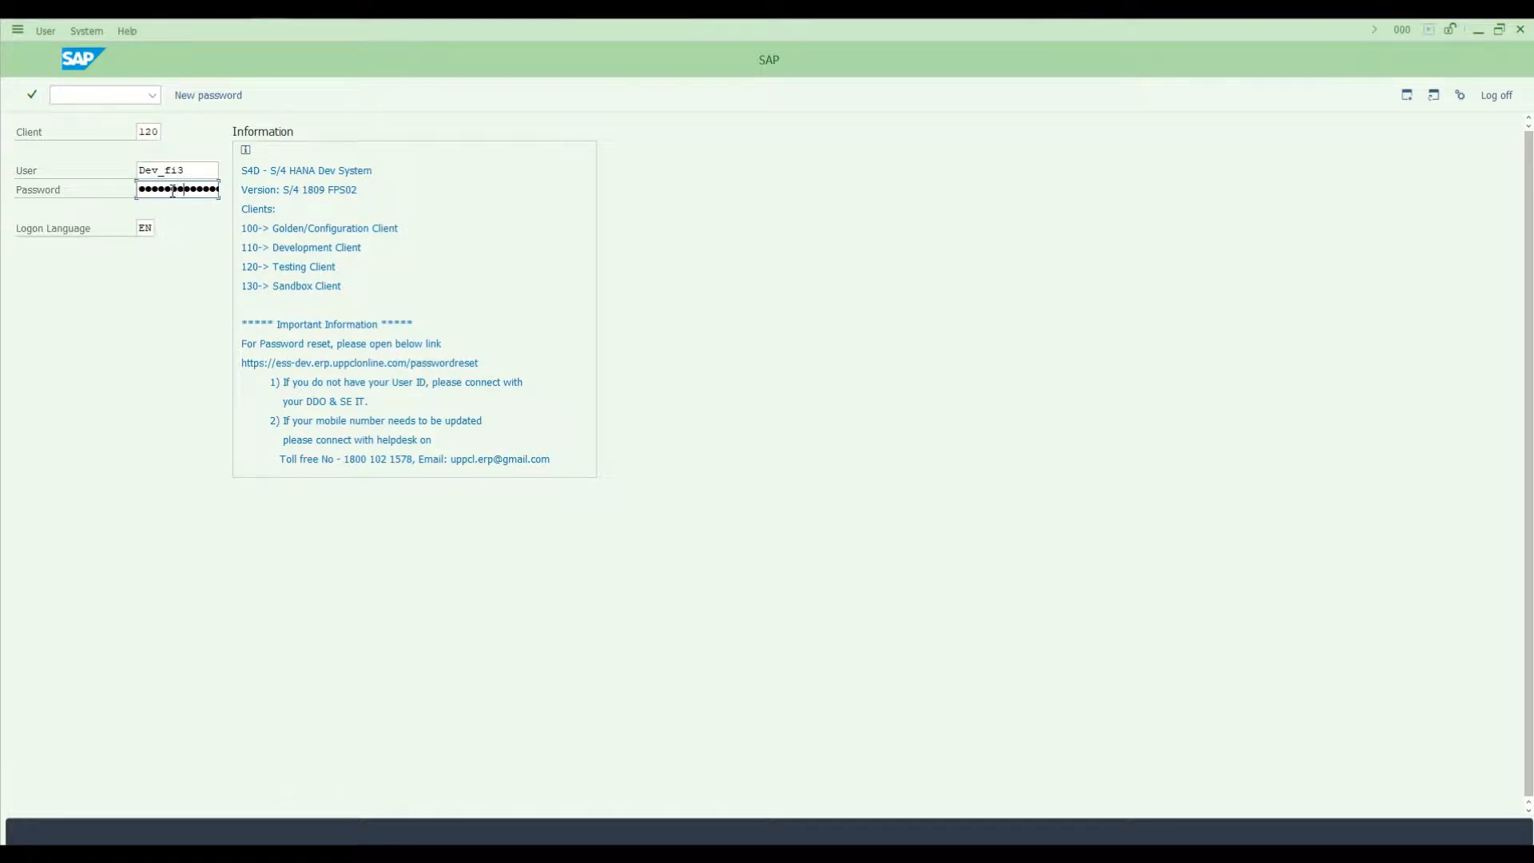
pyautogui.press('Return')
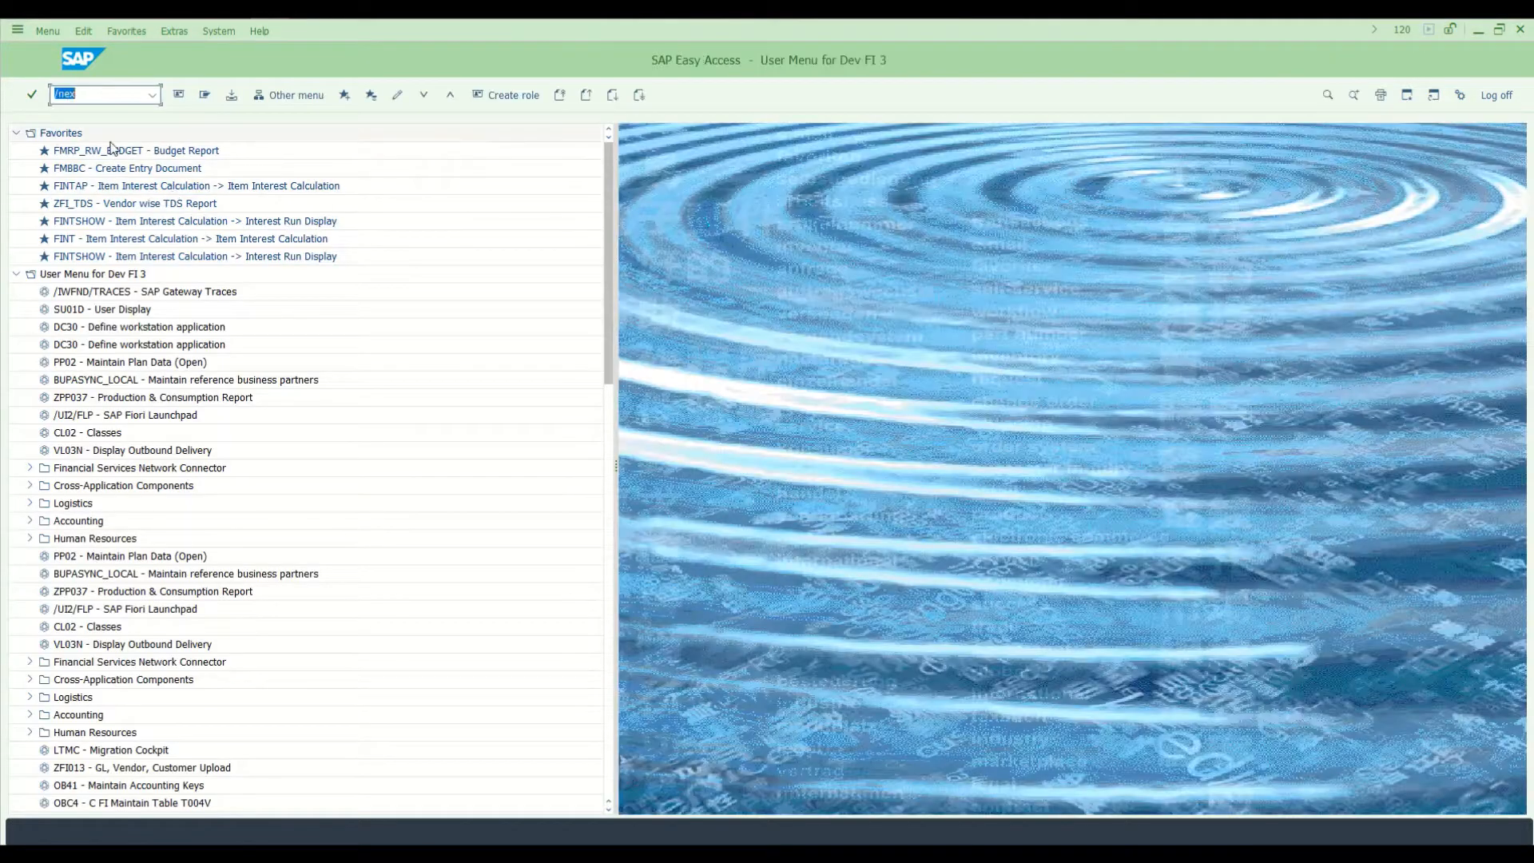
# Open the Procurement to Payment Approval Dashboard and list documents pending for posting approvals for company code PUVV and the PO (SAP-Contract) number.
pyautogui.press('Down')
pyautogui.press('Return')
pyautogui.write('PUVV')
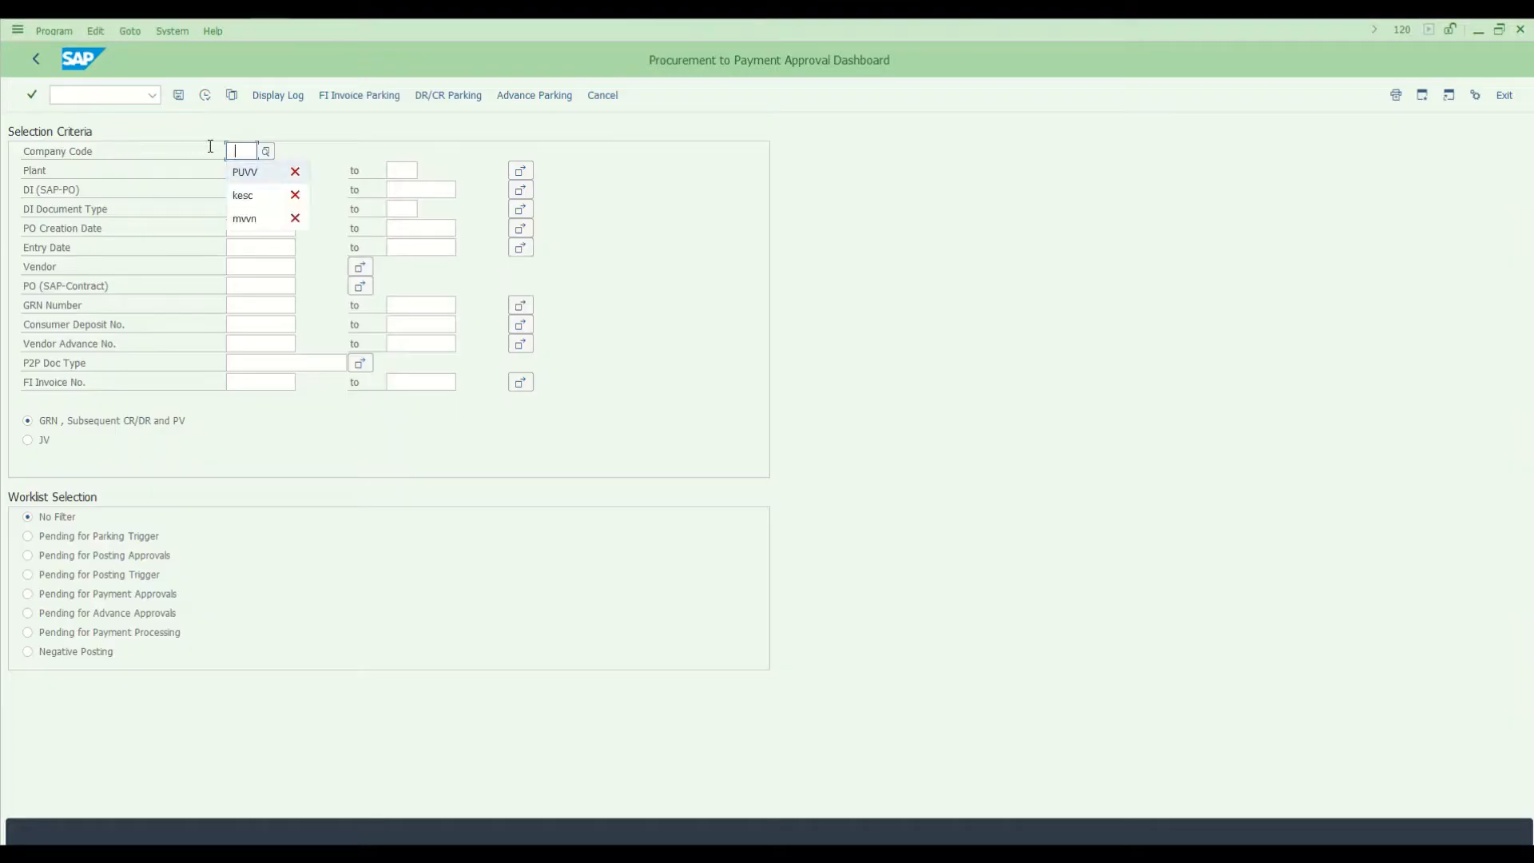
pyautogui.click(244, 286)
pyautogui.write('7000000949')
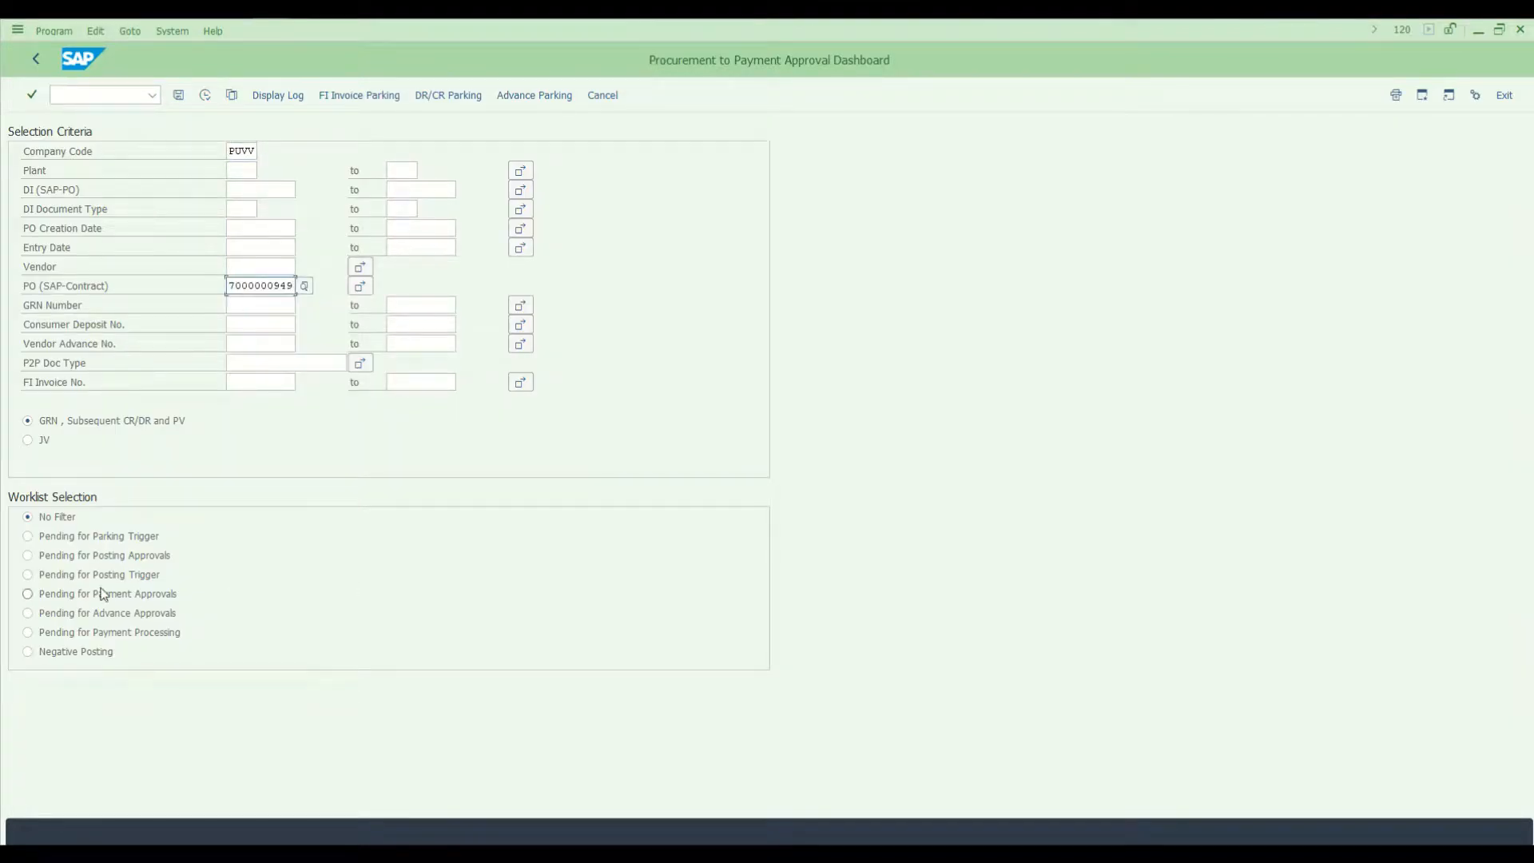
pyautogui.click(51, 559)
pyautogui.click(205, 94)
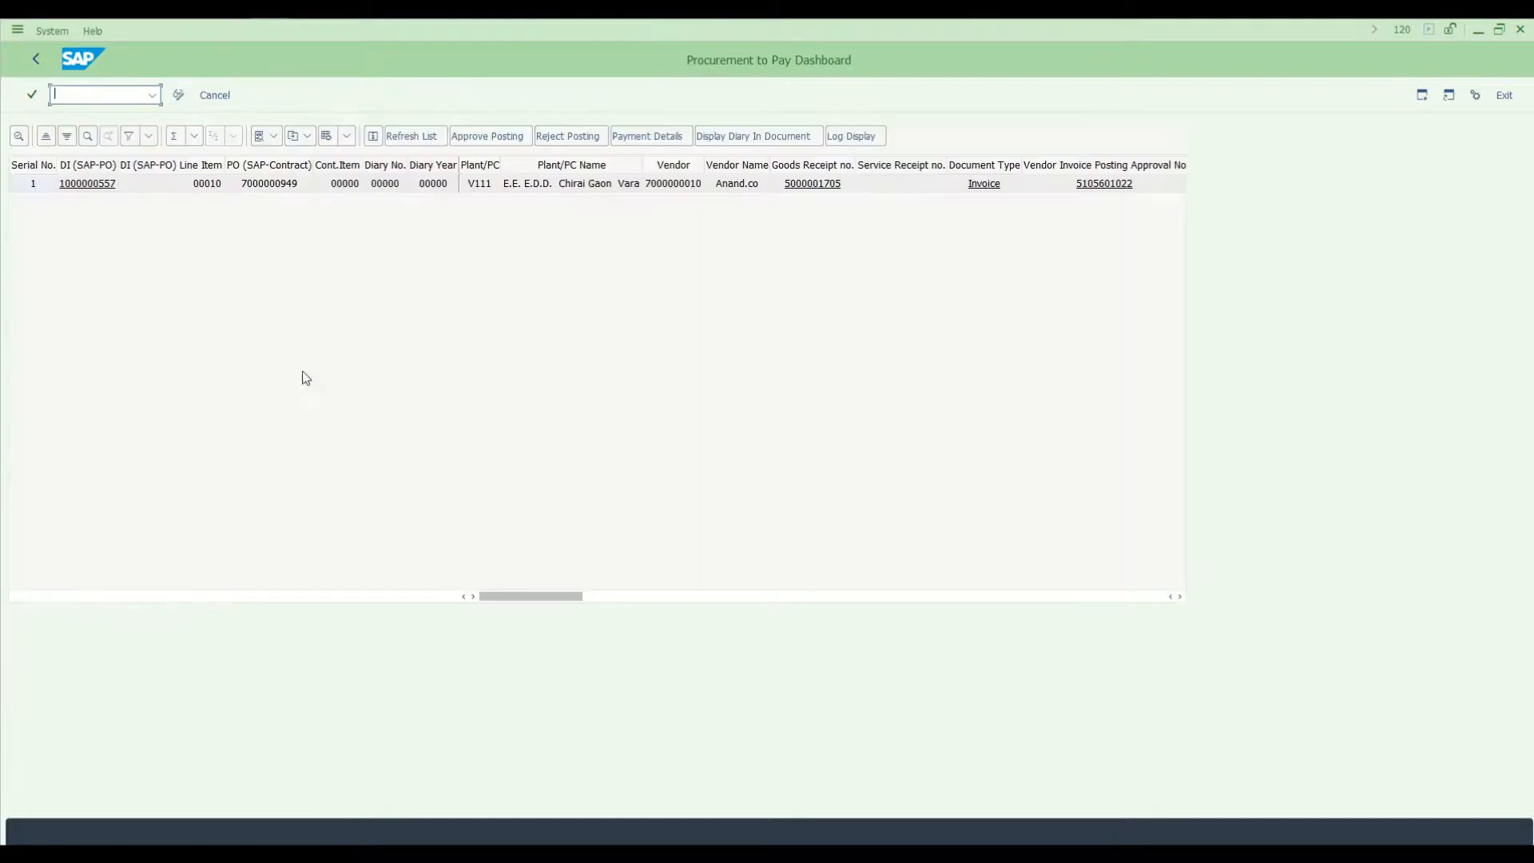
# Approve the listed invoice's posting as third approver and leave the success/error log.
pyautogui.click(1180, 596)
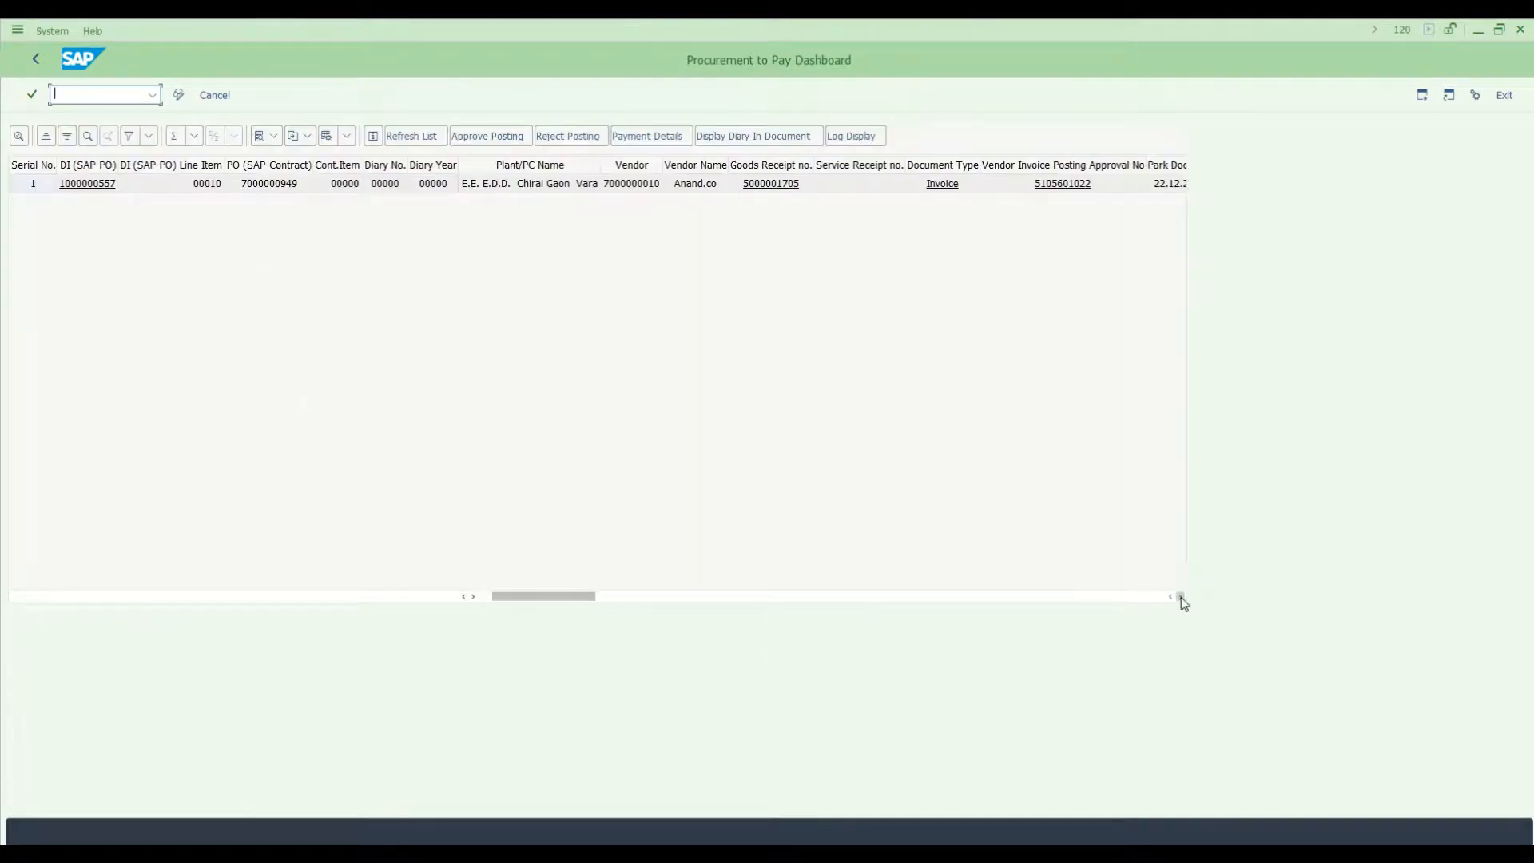
pyautogui.click(1180, 597)
pyautogui.click(1181, 597)
pyautogui.click(1181, 597)
pyautogui.click(1181, 597)
pyautogui.click(1180, 597)
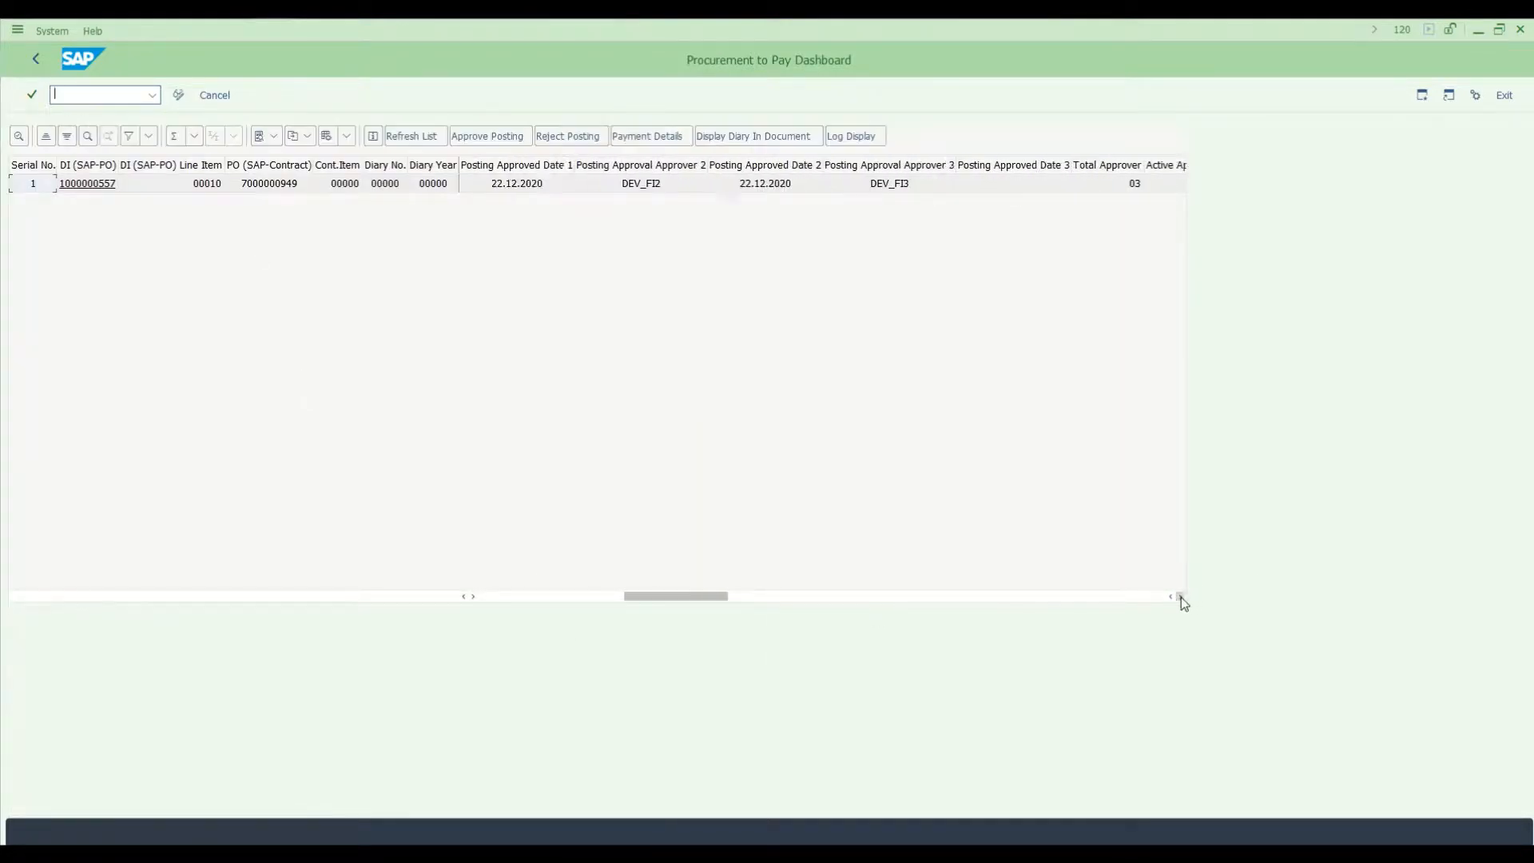
pyautogui.click(1180, 597)
pyautogui.click(831, 185)
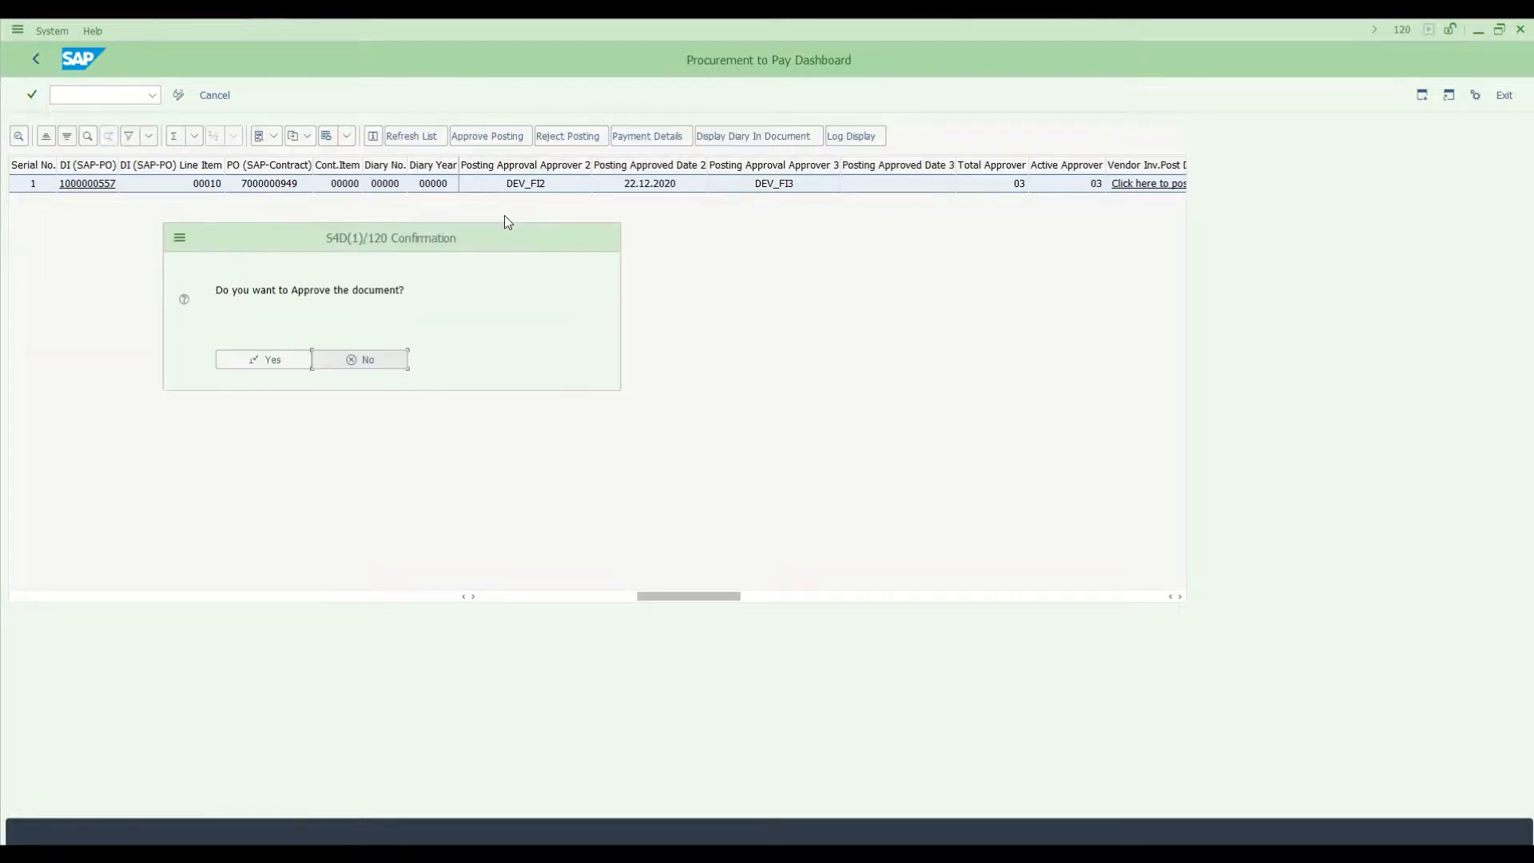
pyautogui.click(272, 361)
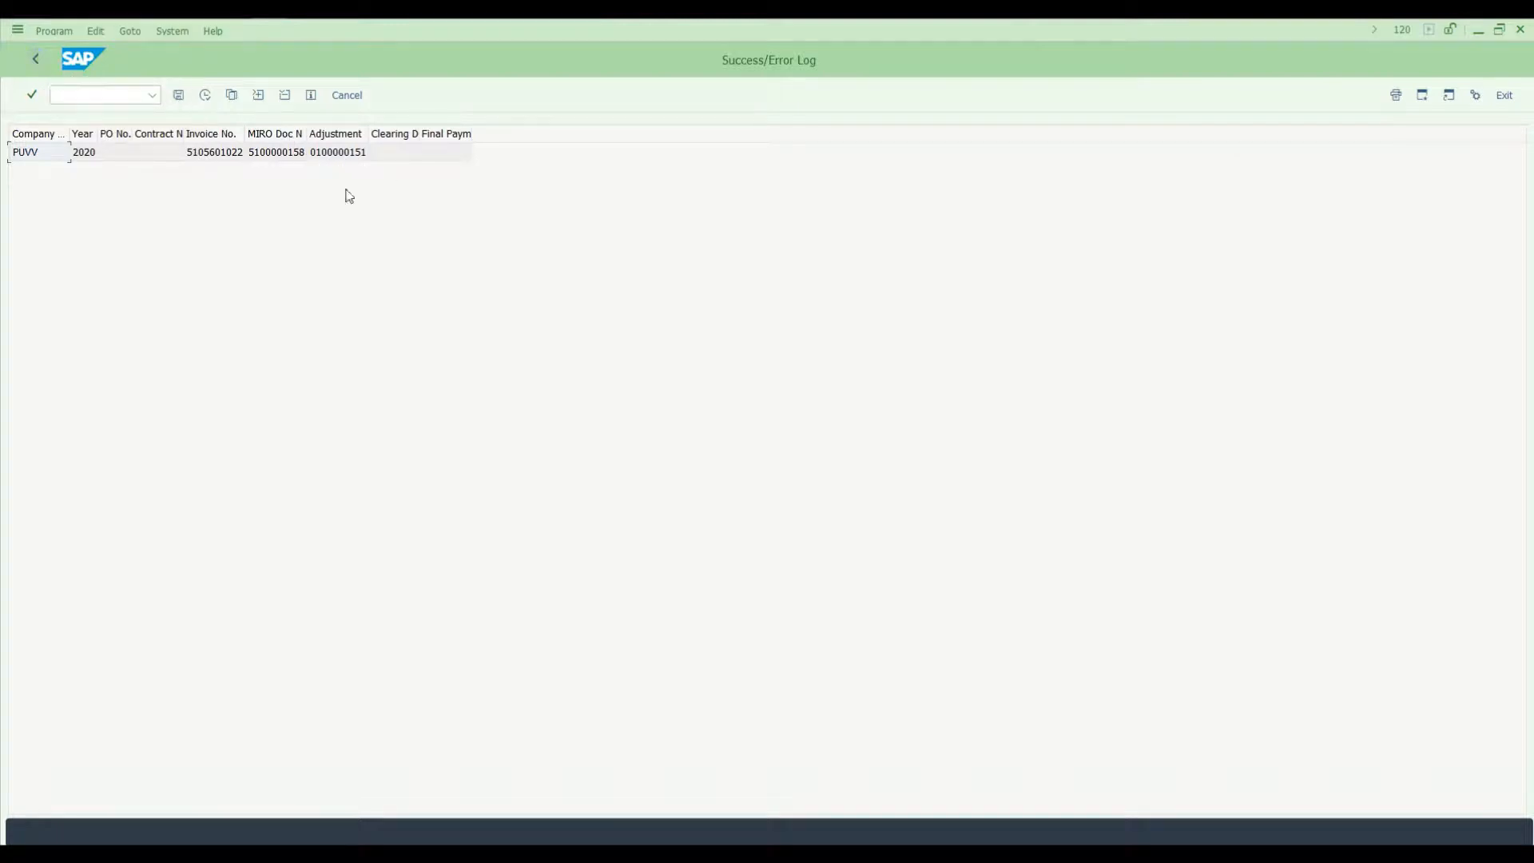
pyautogui.click(38, 61)
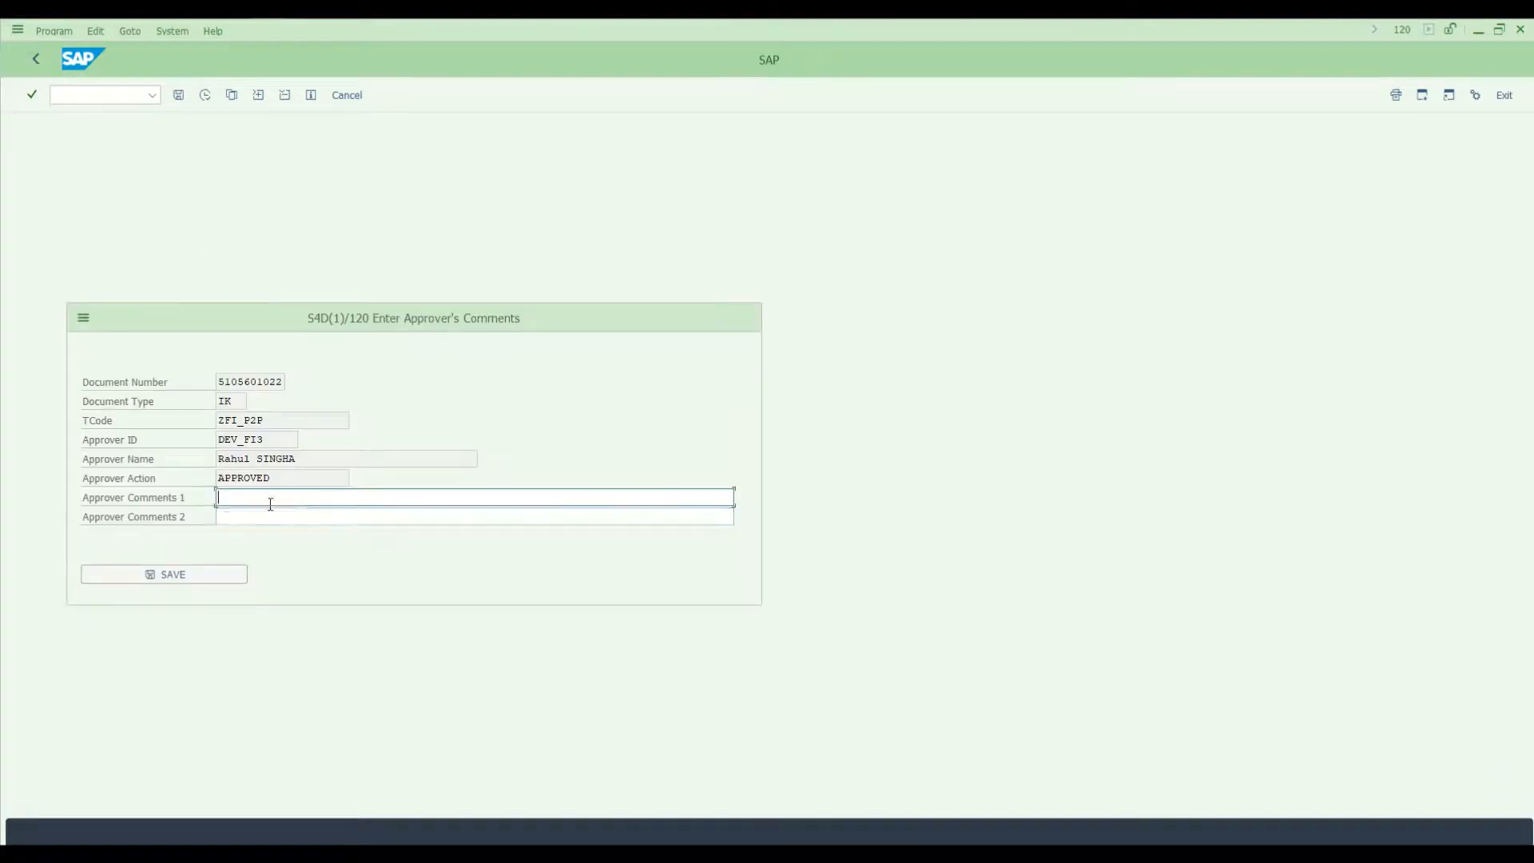
# Save the third approver's comments "okay" and "PLease raise the funds for the same....".
pyautogui.write('okay')
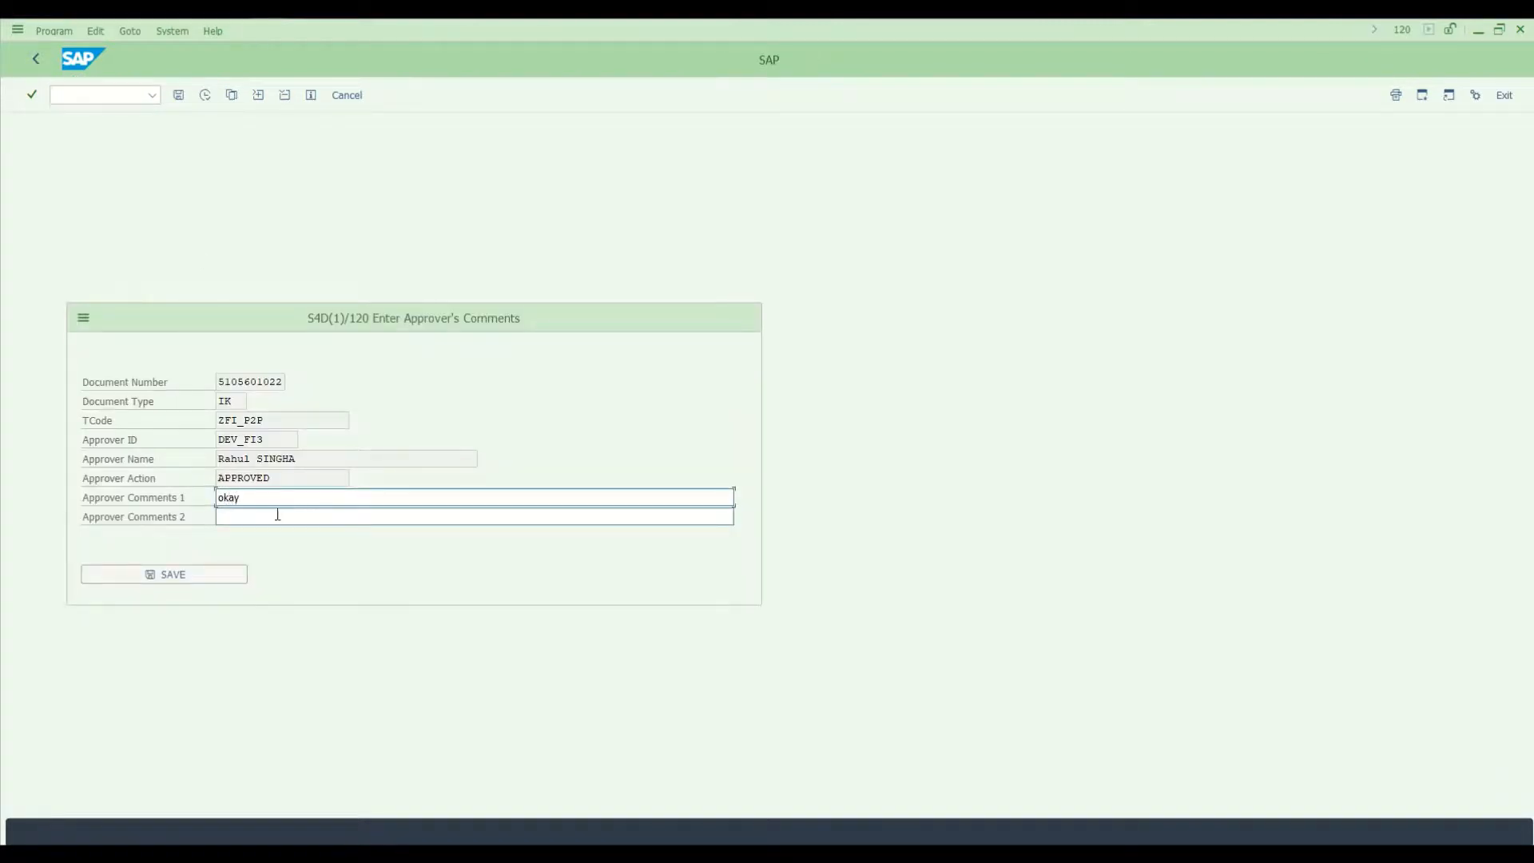
pyautogui.click(277, 514)
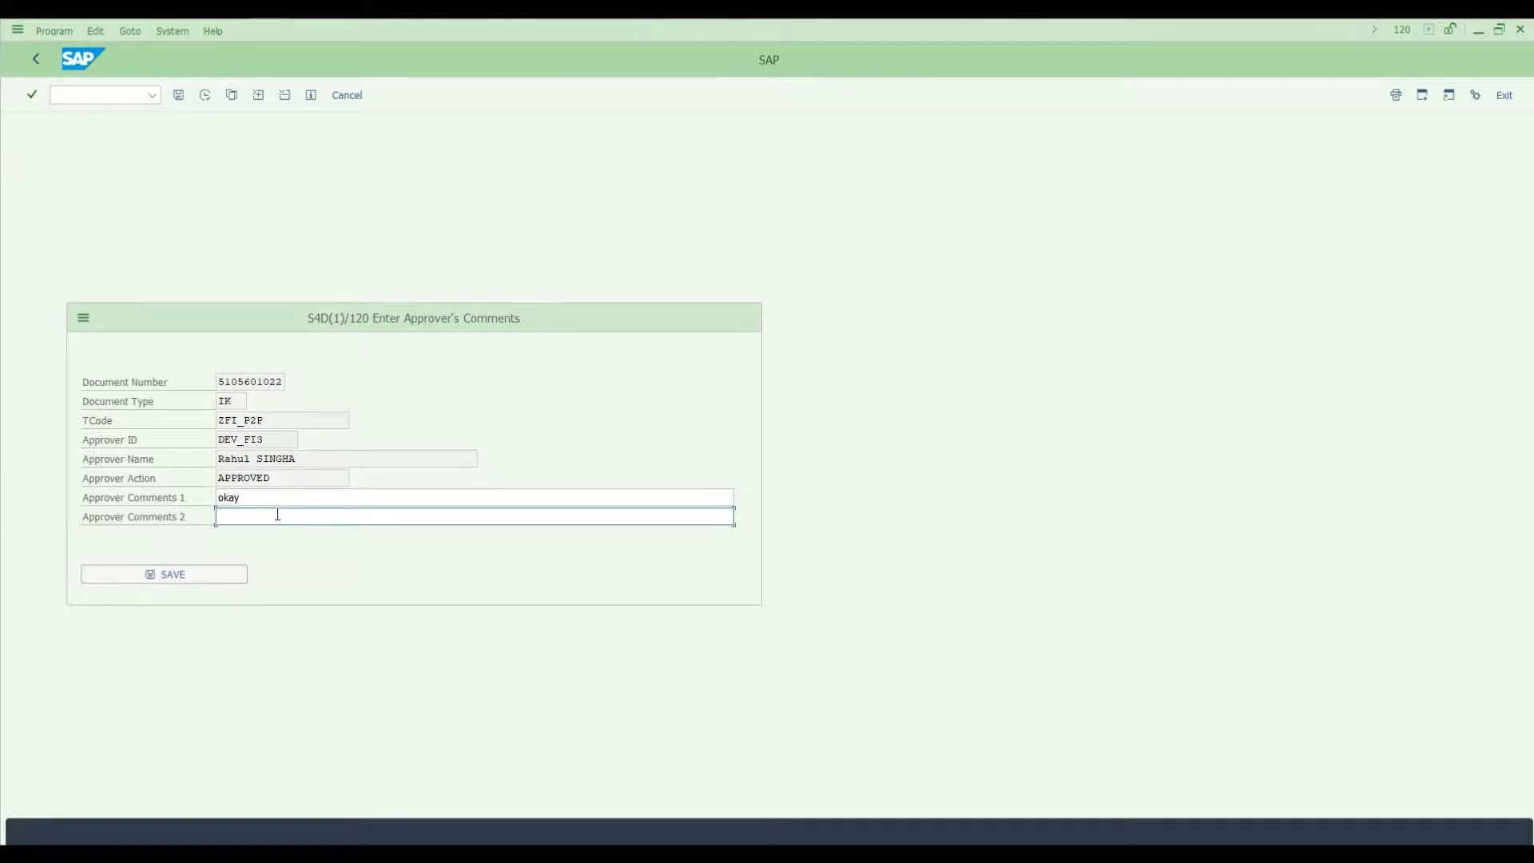
pyautogui.write('PLease rasi')
pyautogui.press('BackSpace')
pyautogui.press('BackSpace')
pyautogui.press('BackSpace')
pyautogui.write('ise the funds for the same....')
pyautogui.click(218, 574)
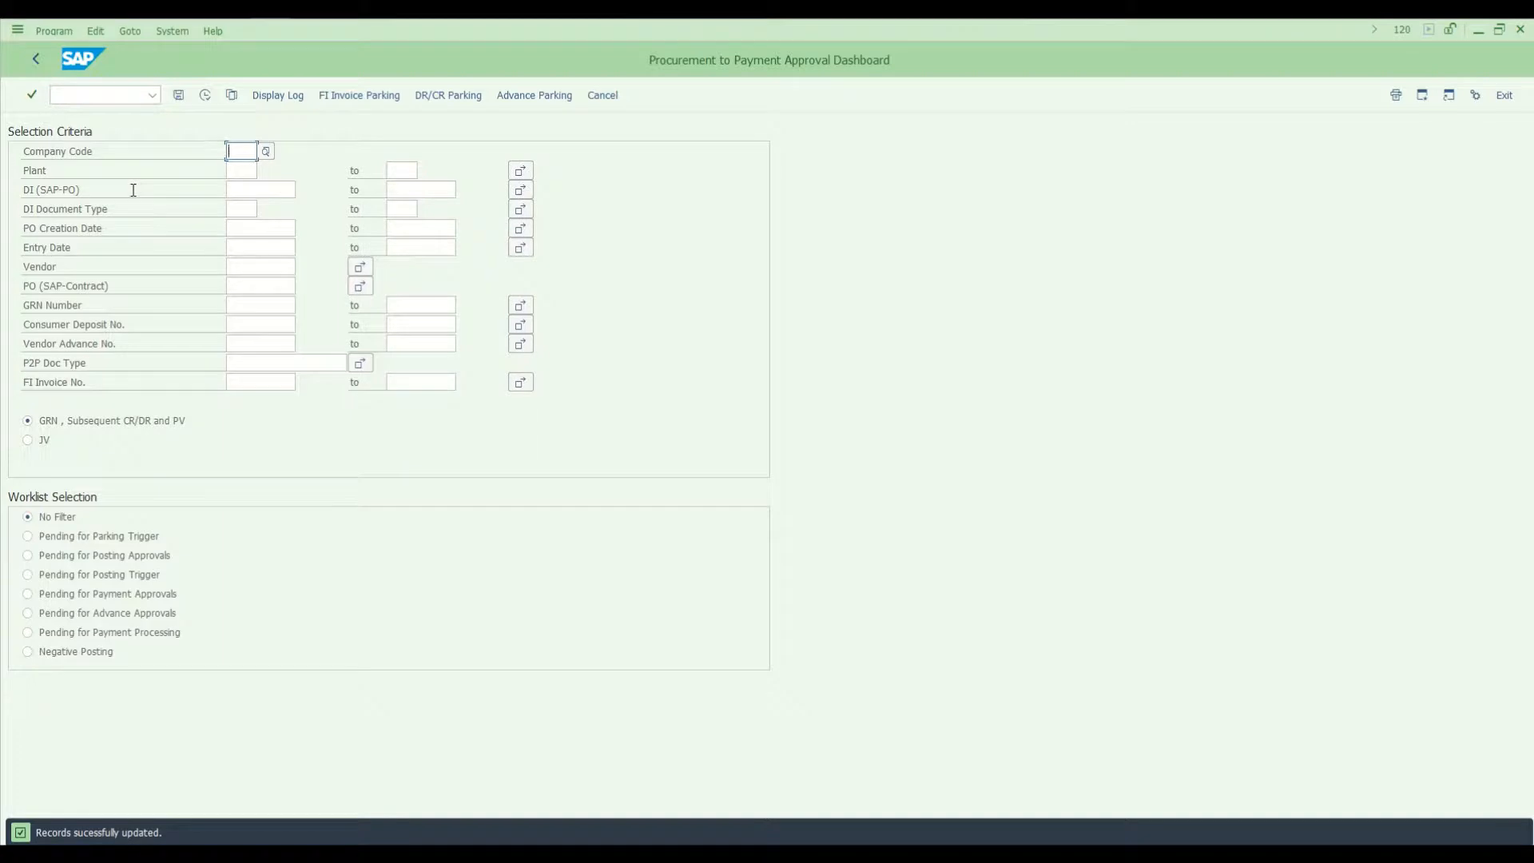
# End the third approver's SAP session with the transaction code /nex.
pyautogui.click(100, 95)
pyautogui.write('/nex')
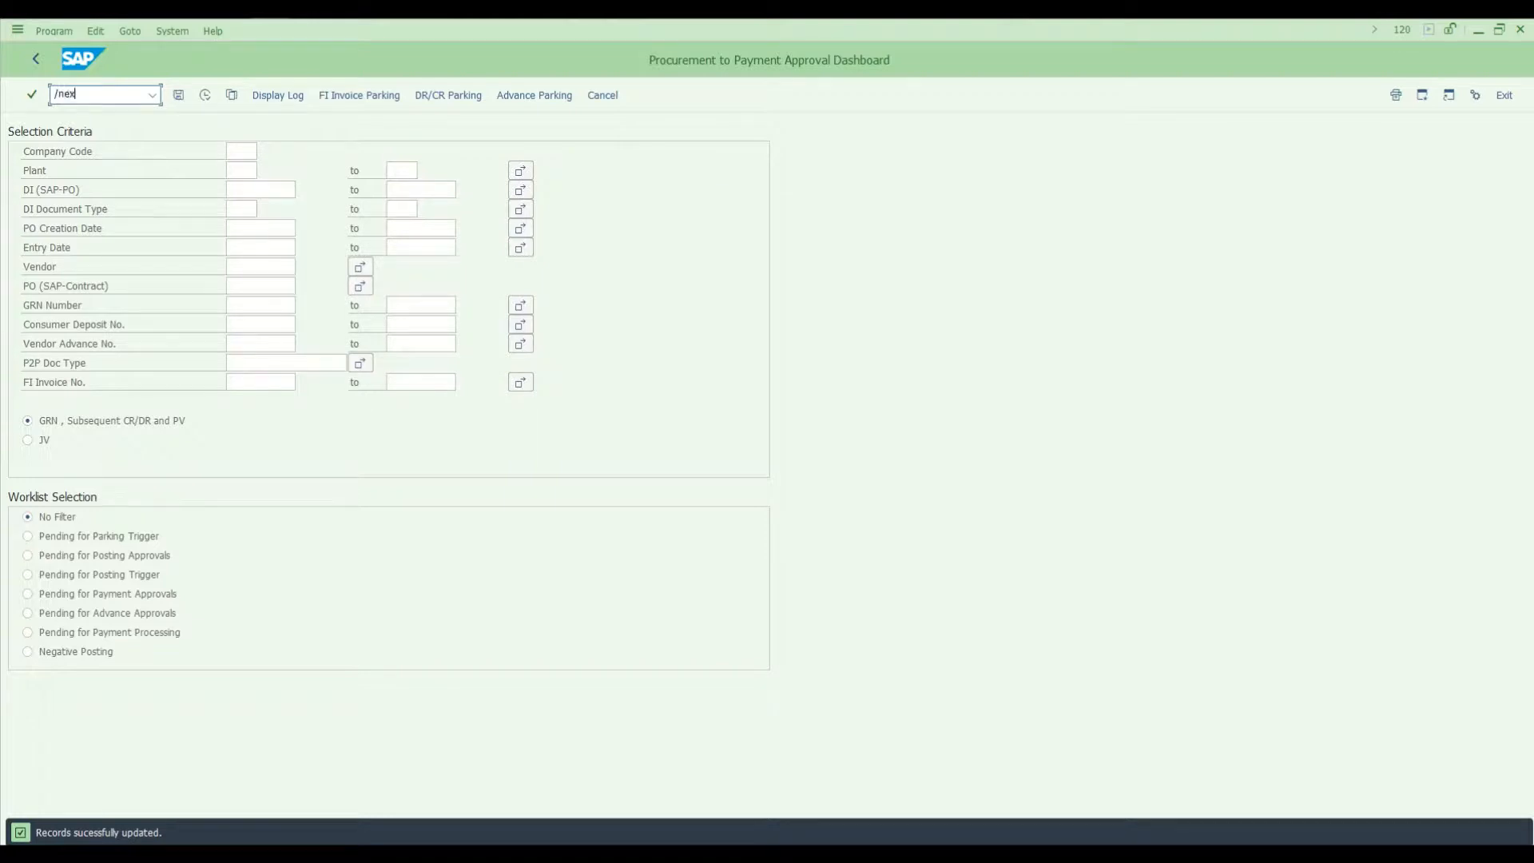
pyautogui.press('Return')
# Log on to the DC DEV system, client 120, as user Dev_fi2 with the account password.
pyautogui.doubleClick(371, 211)
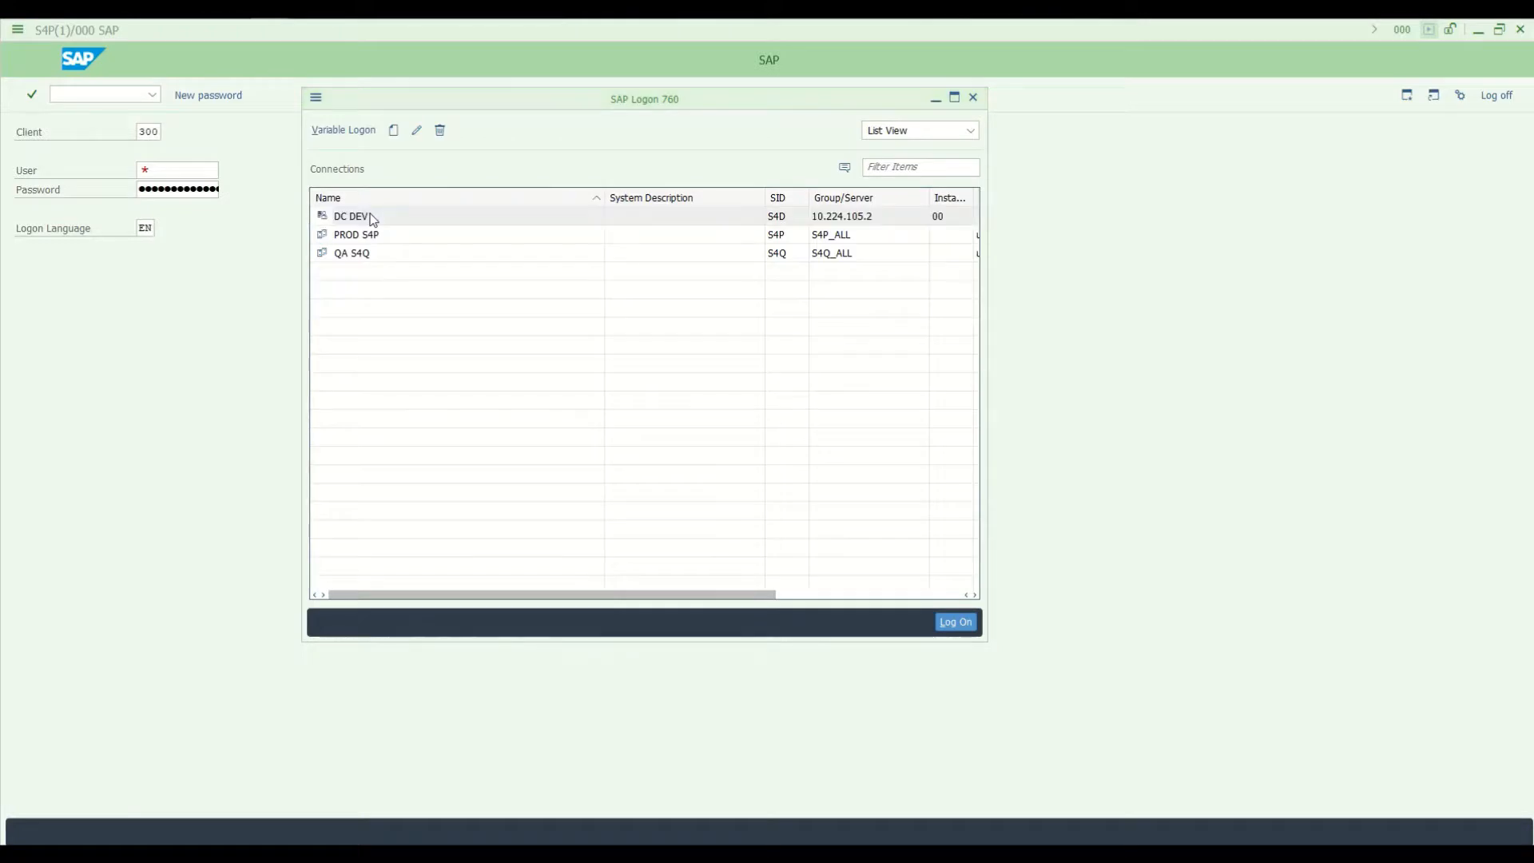
pyautogui.click(192, 166)
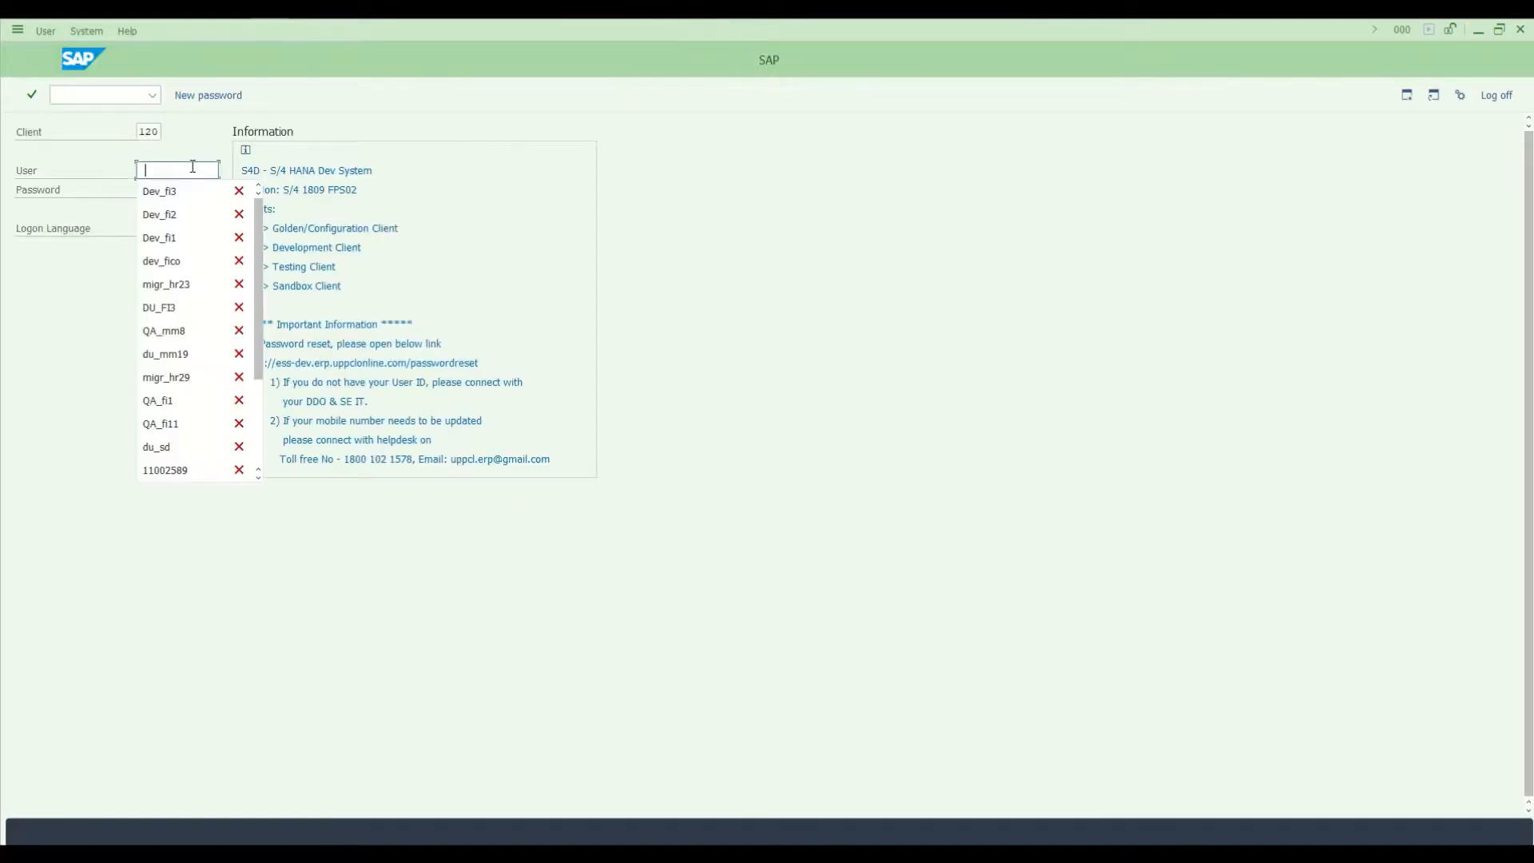
pyautogui.press('Down')
pyautogui.press('Down')
pyautogui.press('Return')
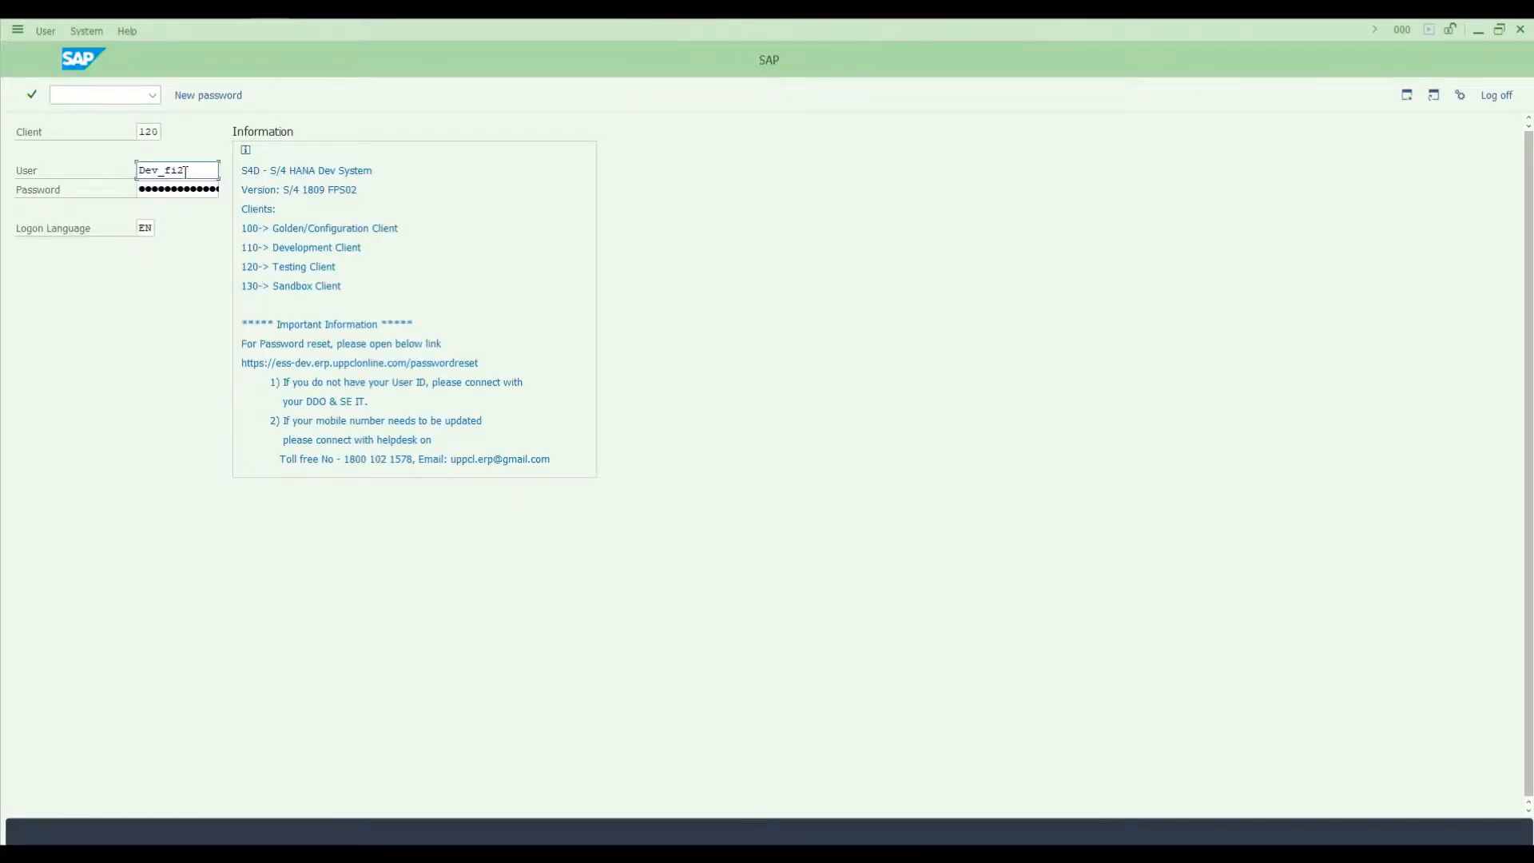
pyautogui.click(165, 190)
pyautogui.press('Return')
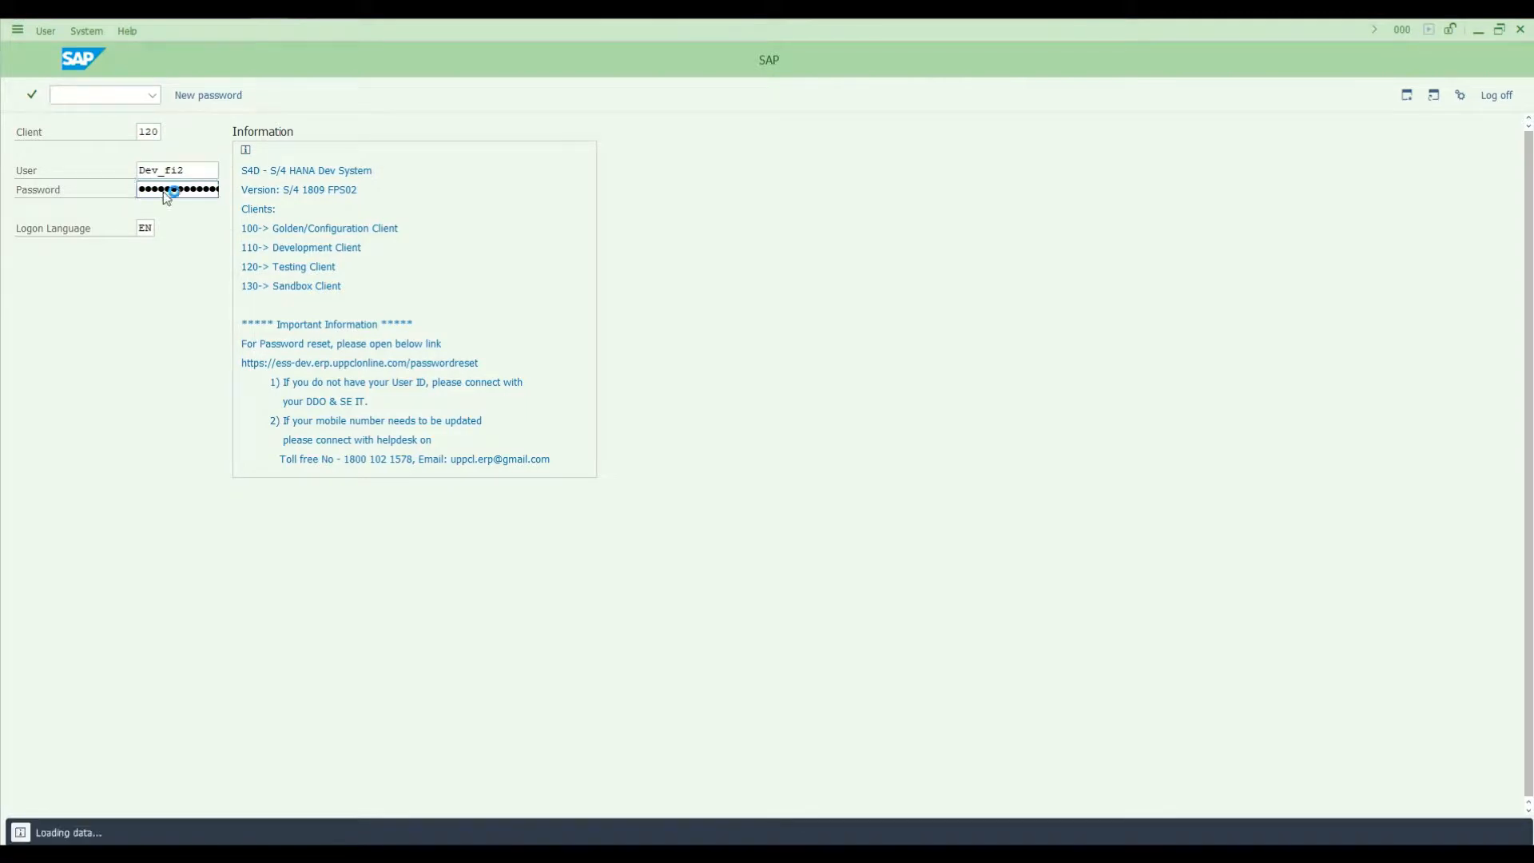
# Open the Procurement to Pay Dashboard with transaction code zfi_p2p and set the company code to PUVV.
pyautogui.press('Down')
pyautogui.press('Down')
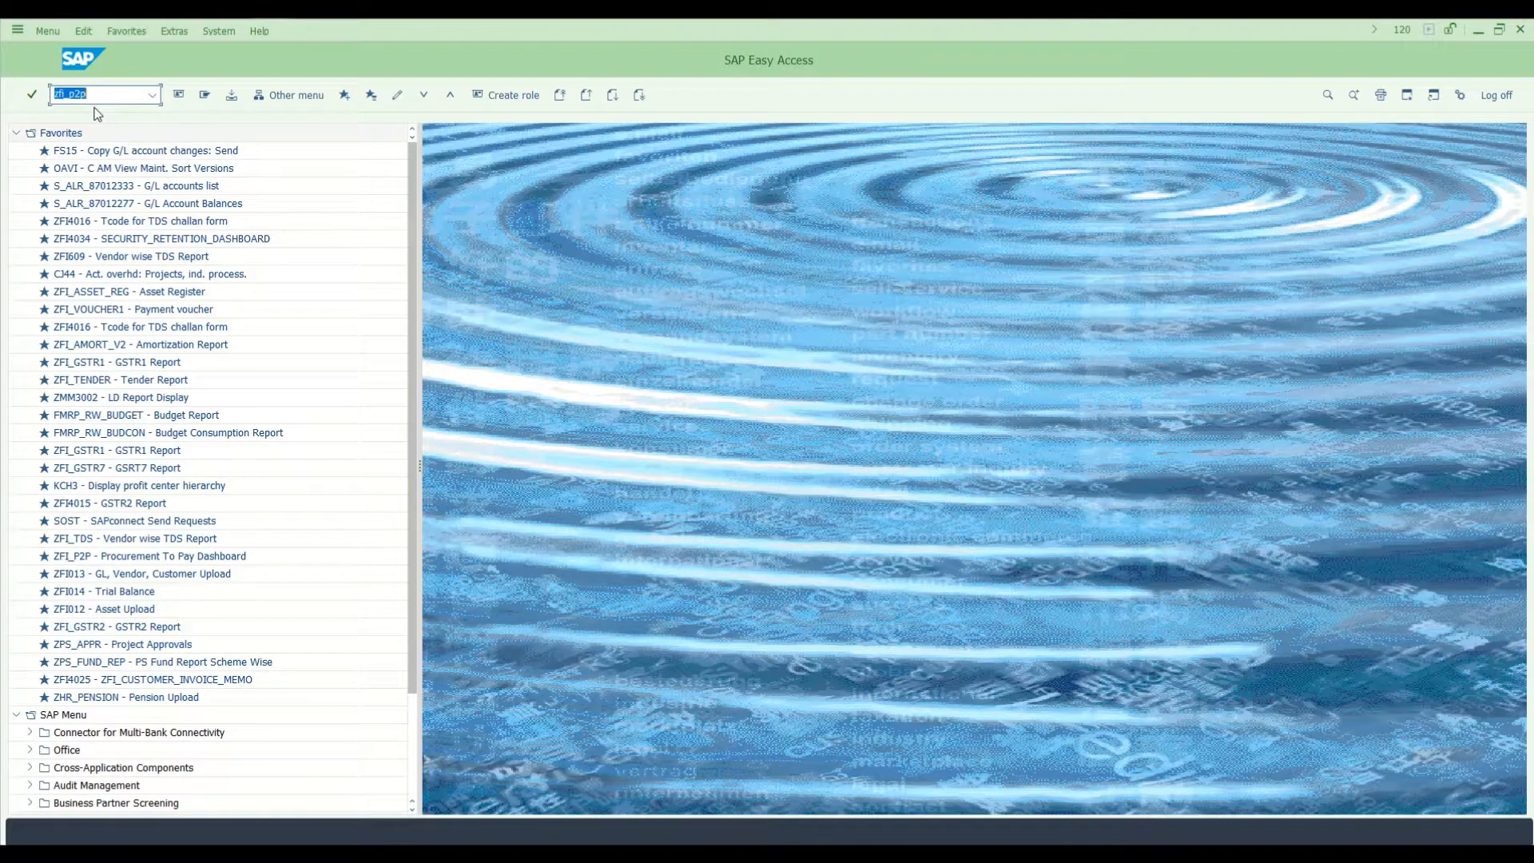
pyautogui.press('Return')
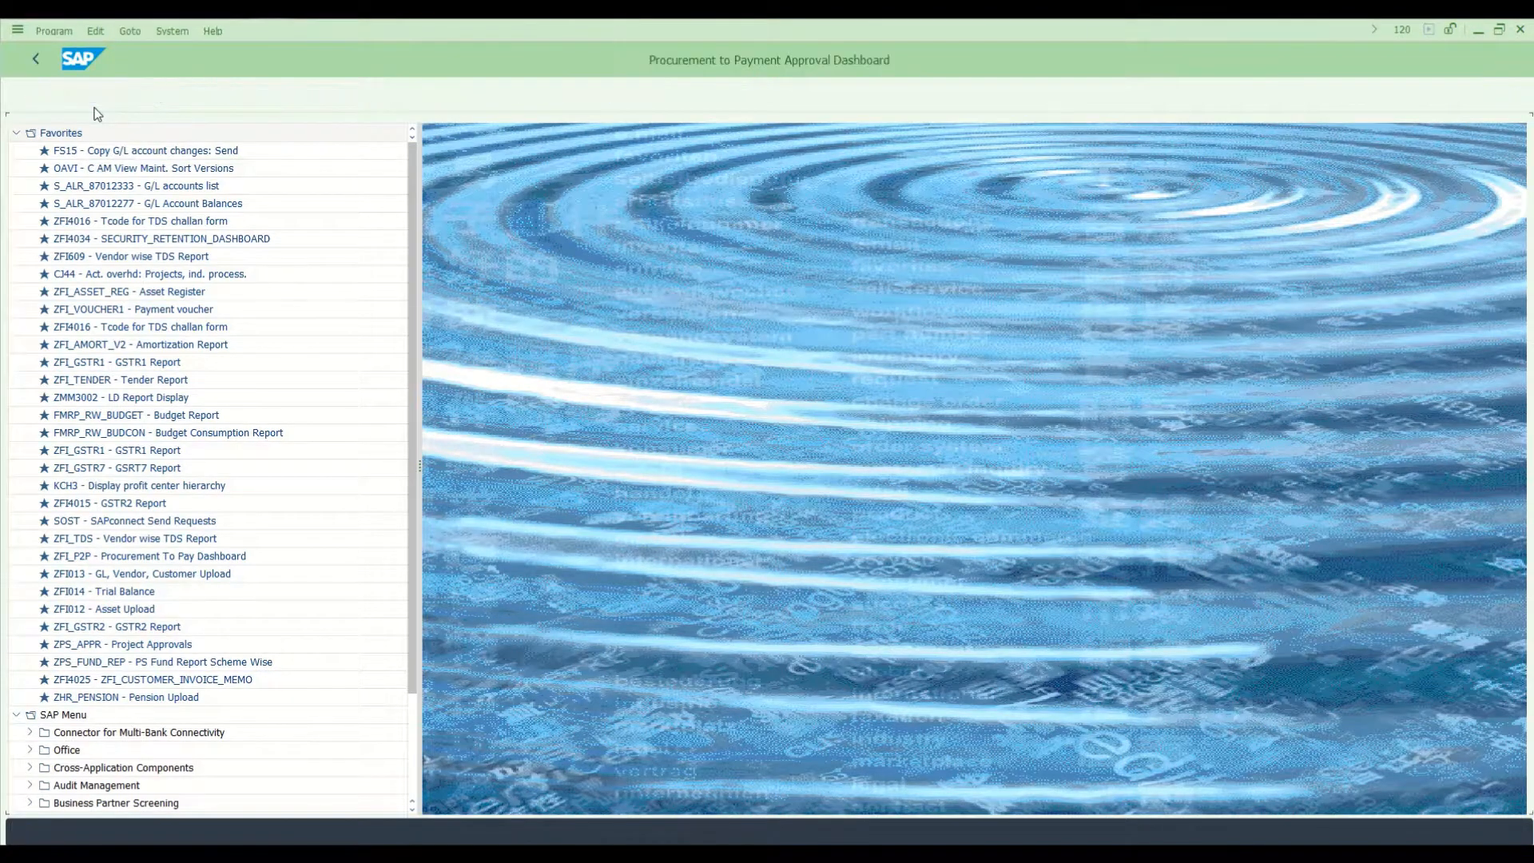
pyautogui.press('Down')
pyautogui.press('Return')
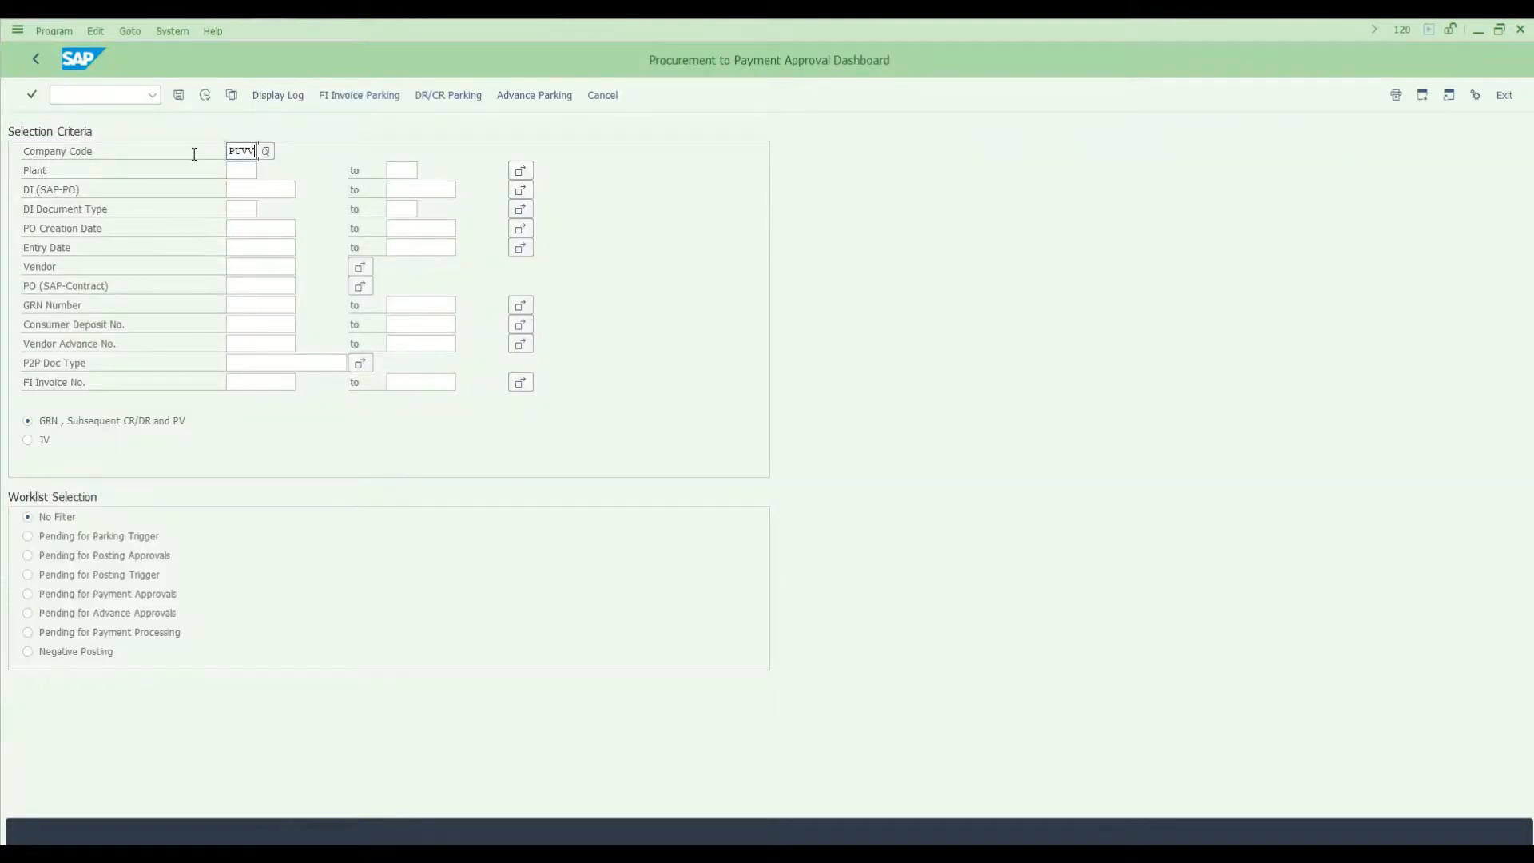
# List the items pending for payment approvals for the invoice's PO (SAP-Contract) number.
pyautogui.click(248, 281)
pyautogui.press('Down')
pyautogui.press('Return')
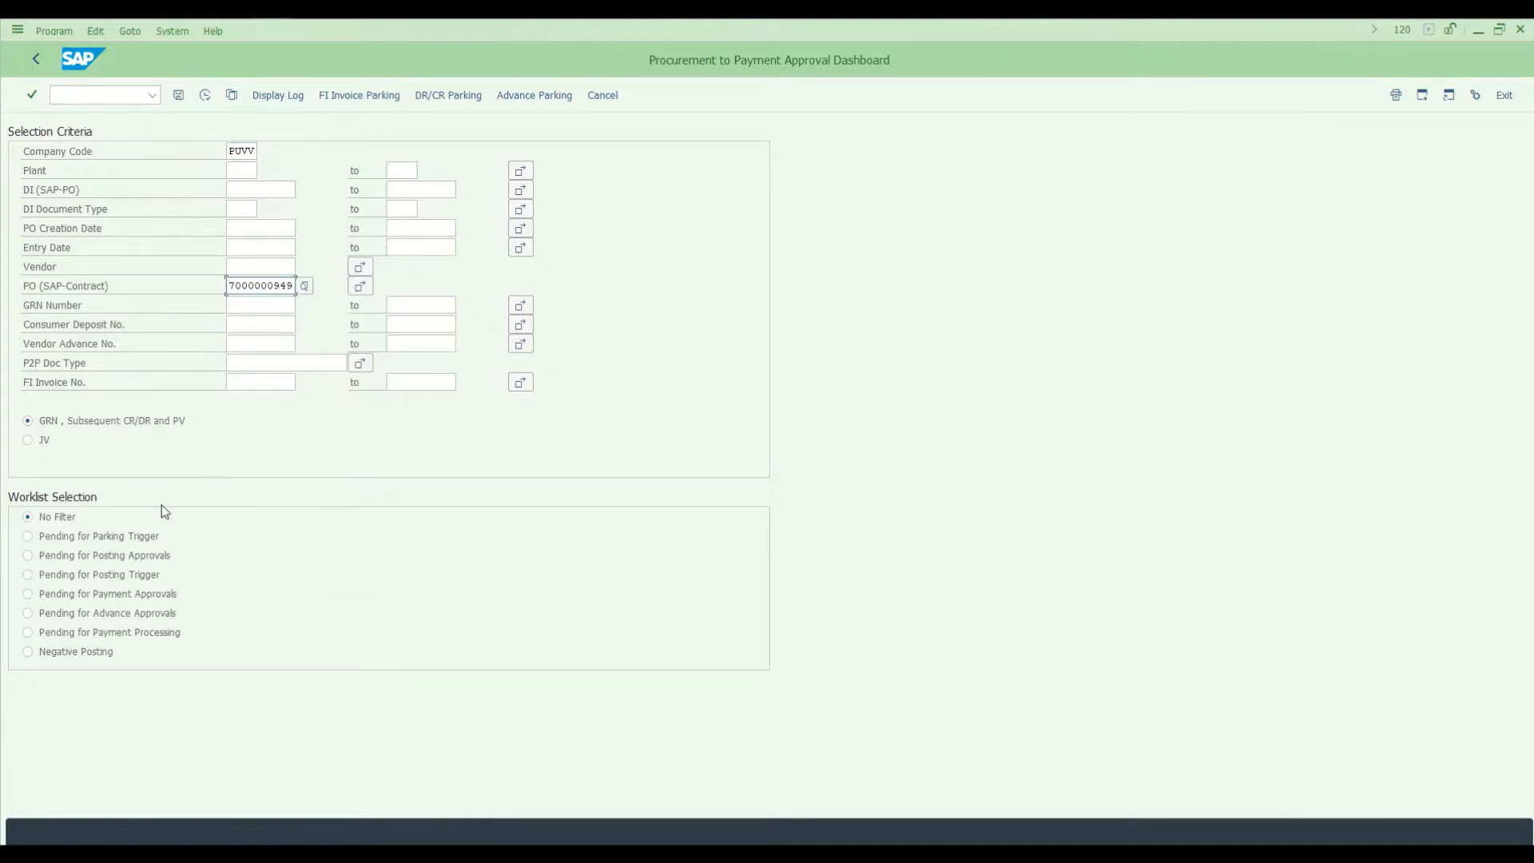
pyautogui.click(41, 596)
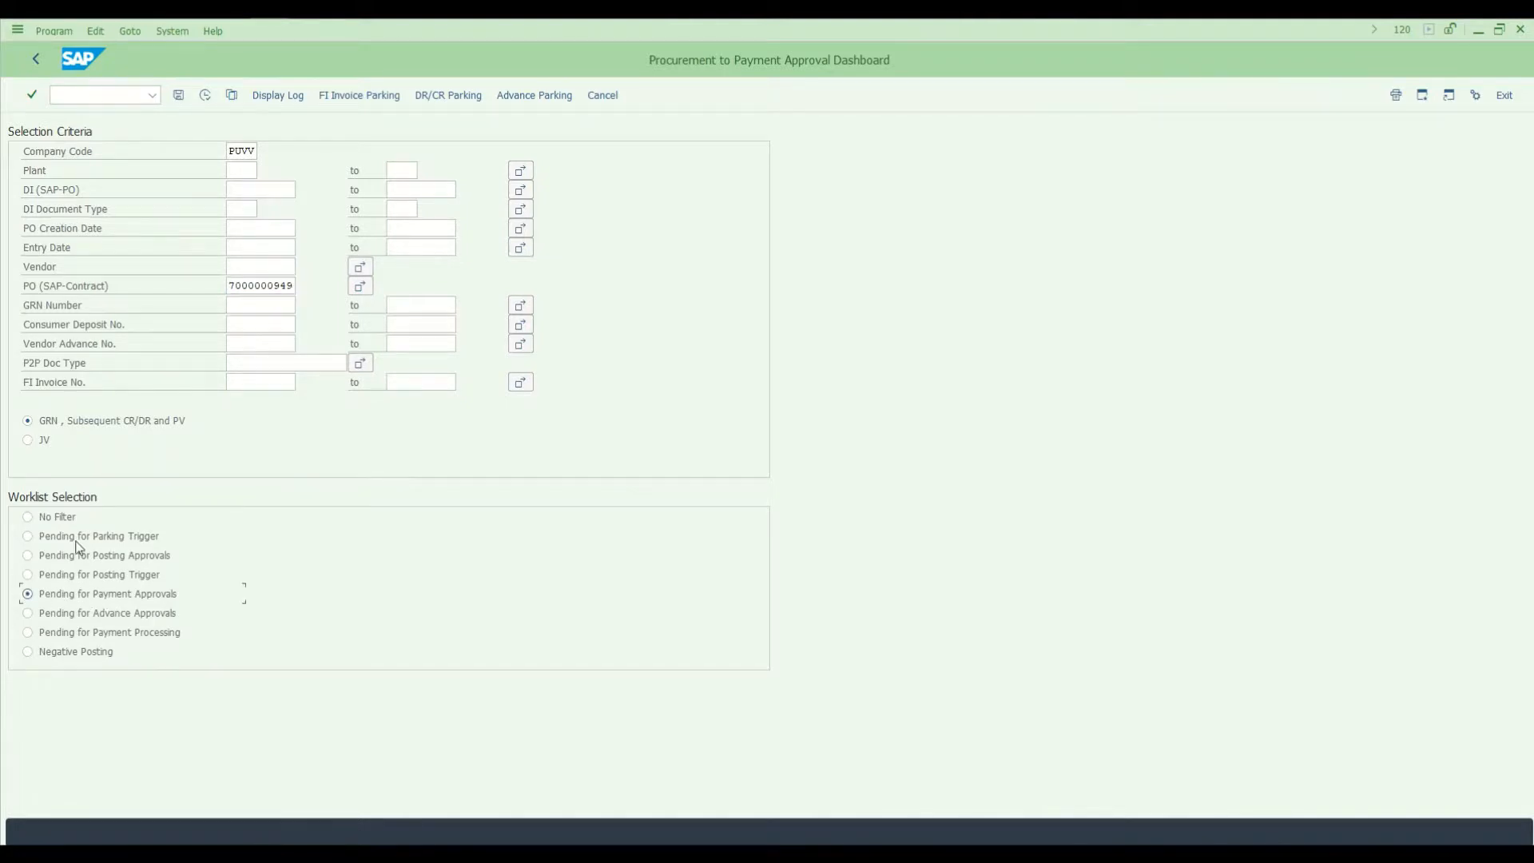
pyautogui.click(206, 99)
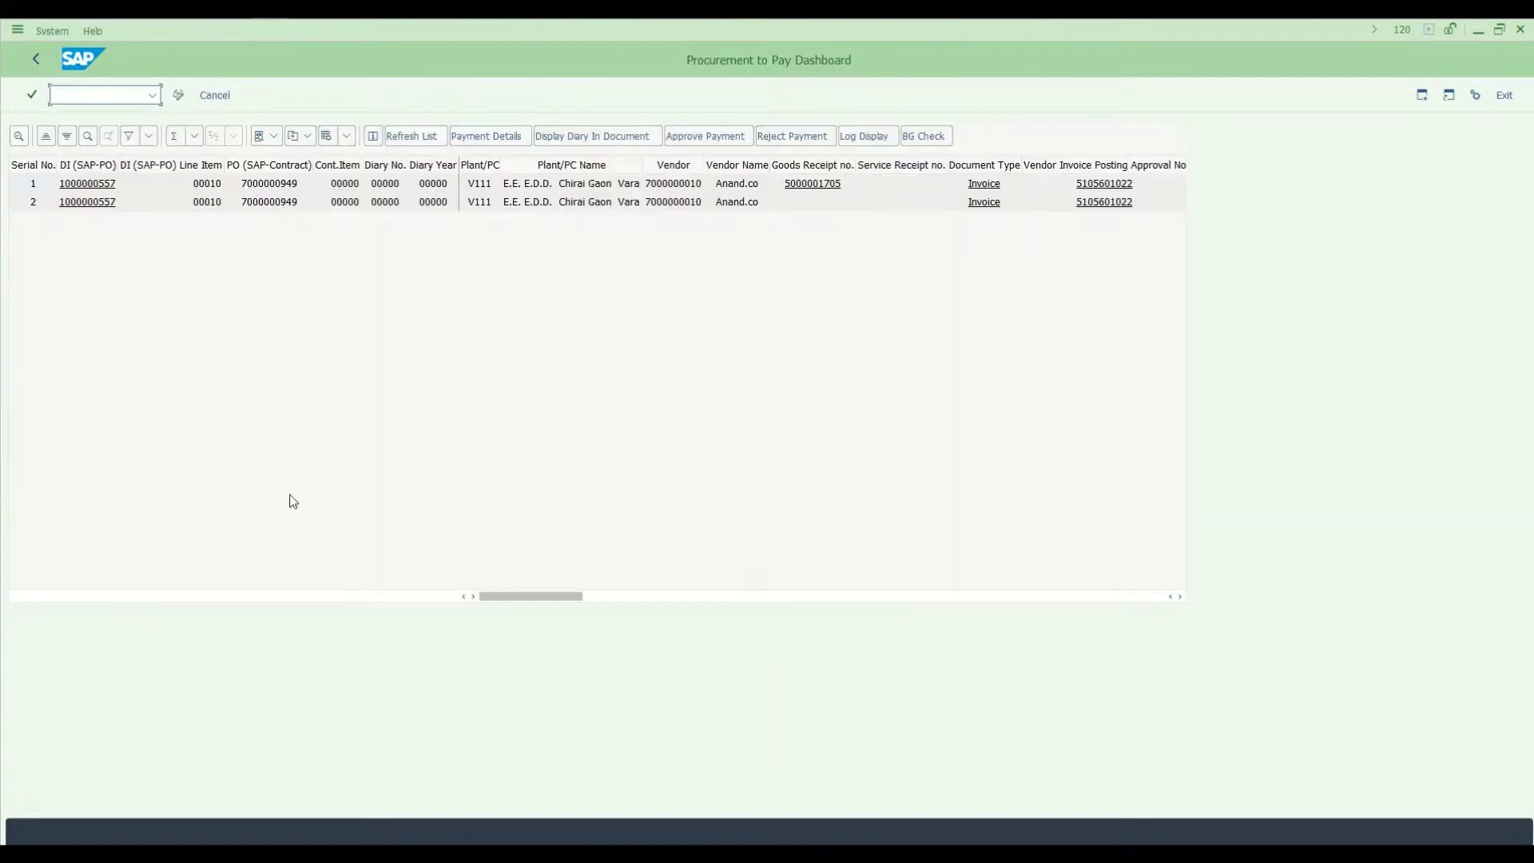
# Examine the posting approvers and posting approval dates of the listed invoice rows.
pyautogui.click(1179, 596)
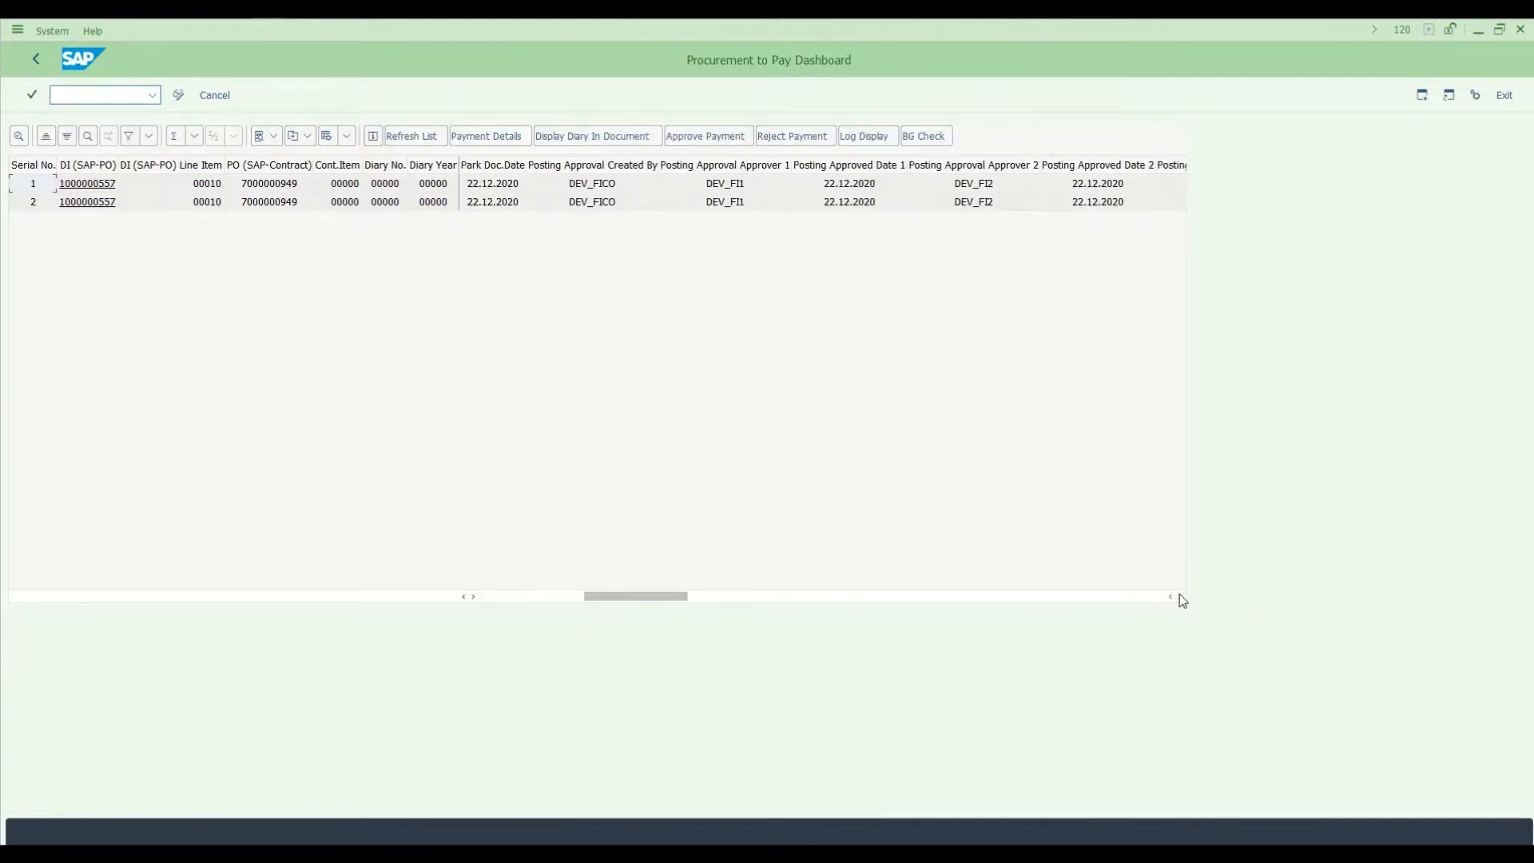
pyautogui.click(1179, 596)
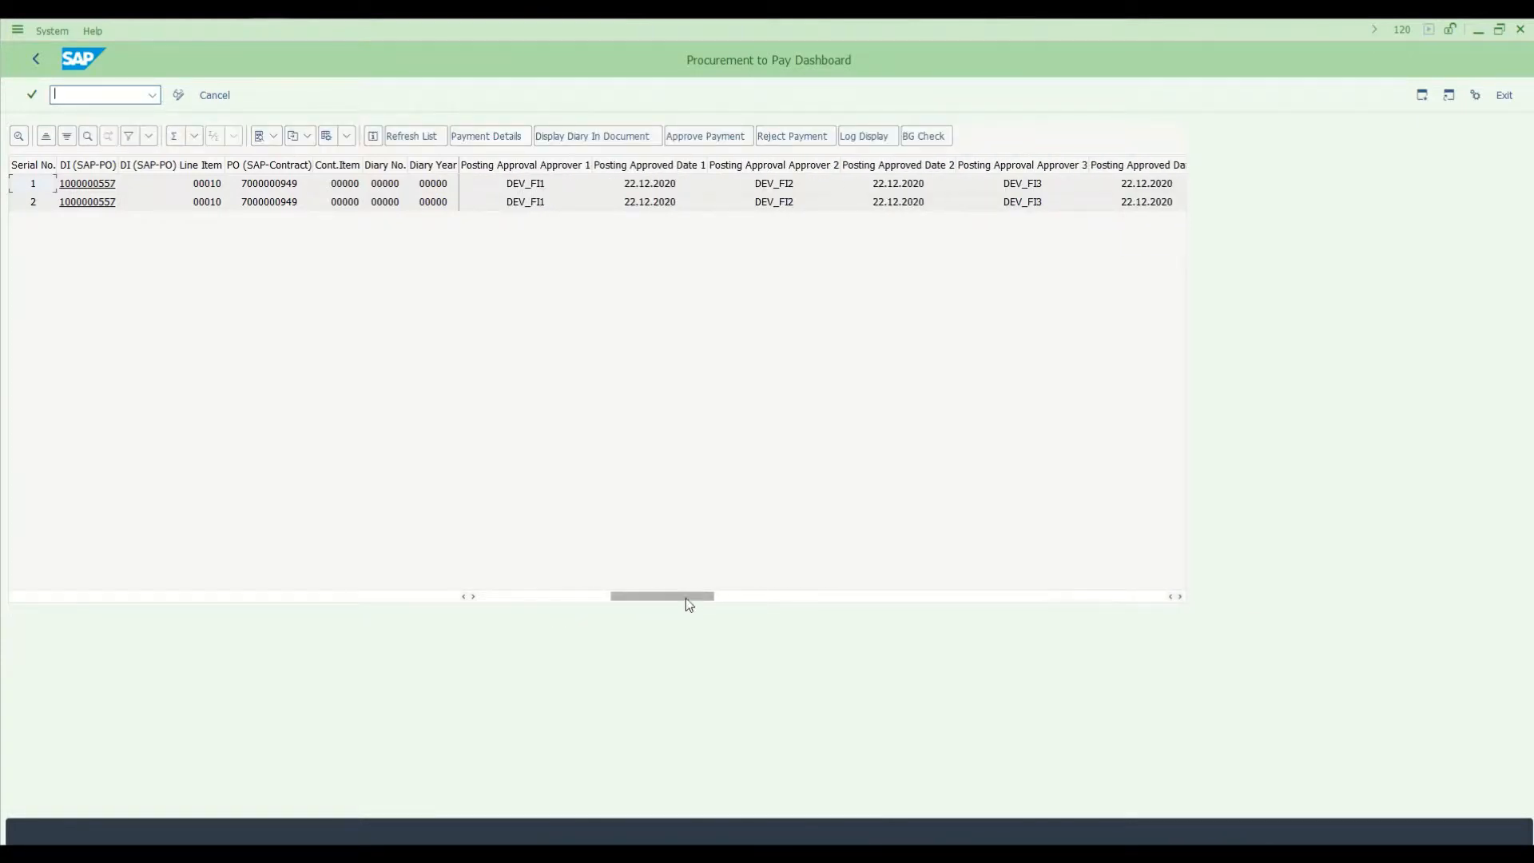
pyautogui.moveTo(686, 598); pyautogui.dragTo(429, 575)
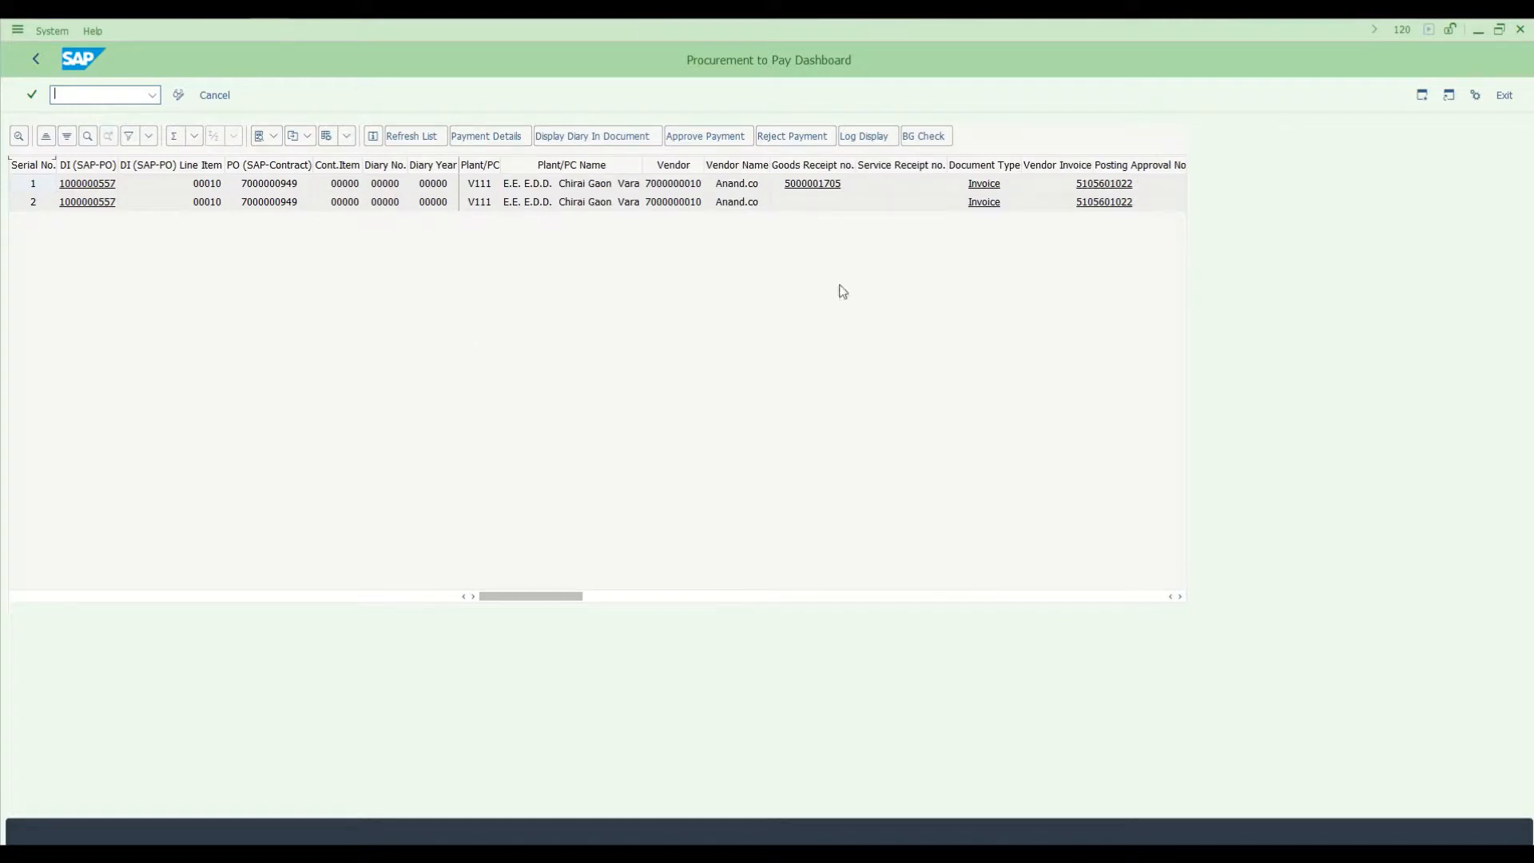
pyautogui.click(1178, 596)
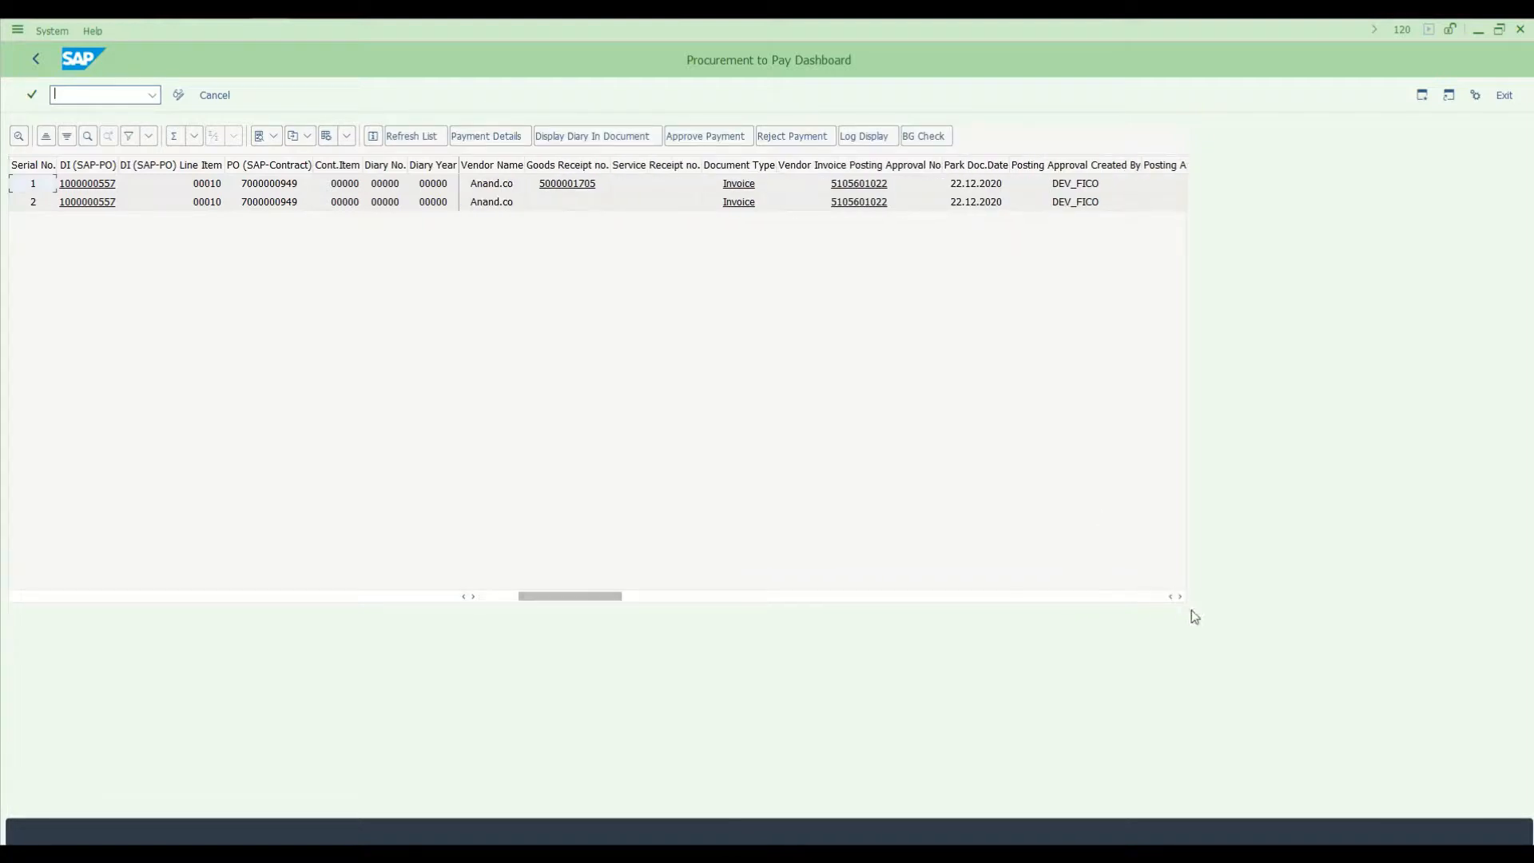
pyautogui.click(1180, 596)
pyautogui.click(1179, 596)
pyautogui.click(1180, 596)
pyautogui.click(1179, 596)
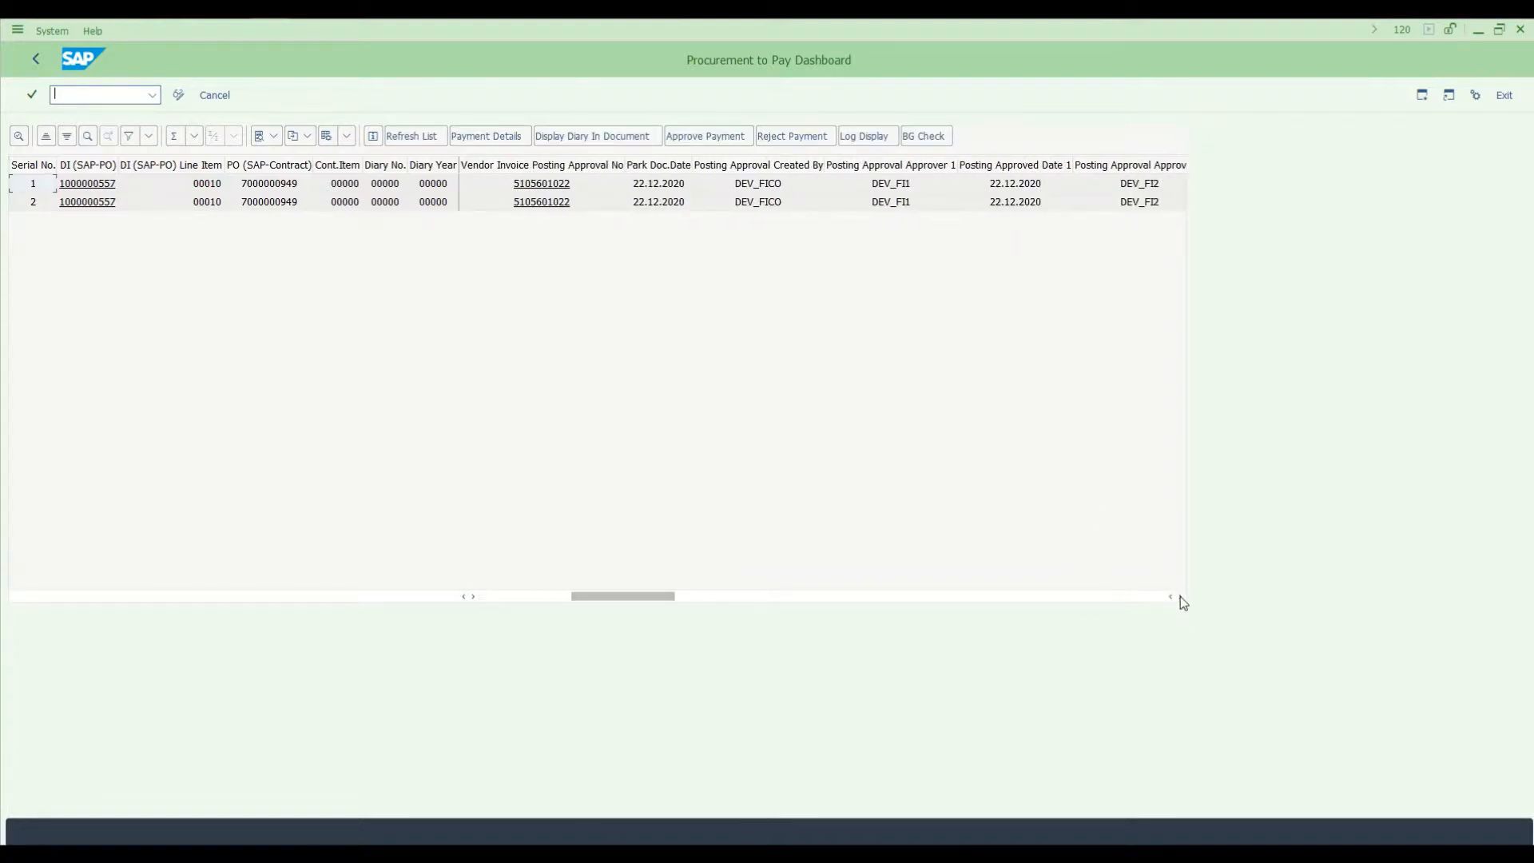
pyautogui.click(1179, 596)
pyautogui.click(1179, 596)
pyautogui.click(1180, 596)
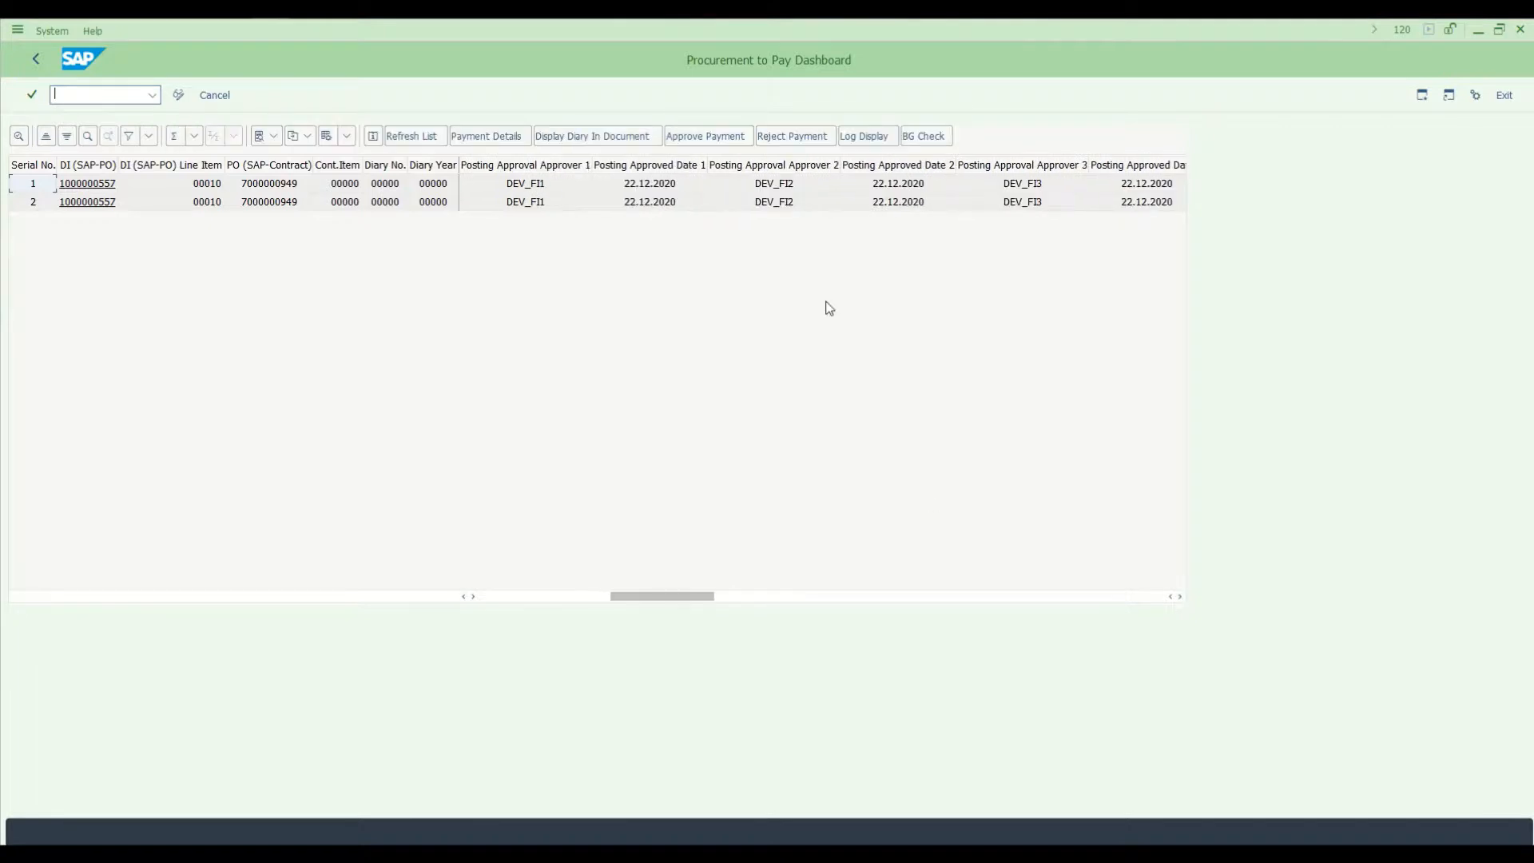
# Examine the payment approvers, payment approval dates and active approver level of the listed invoice rows.
pyautogui.click(1179, 597)
pyautogui.click(1179, 597)
pyautogui.click(1178, 597)
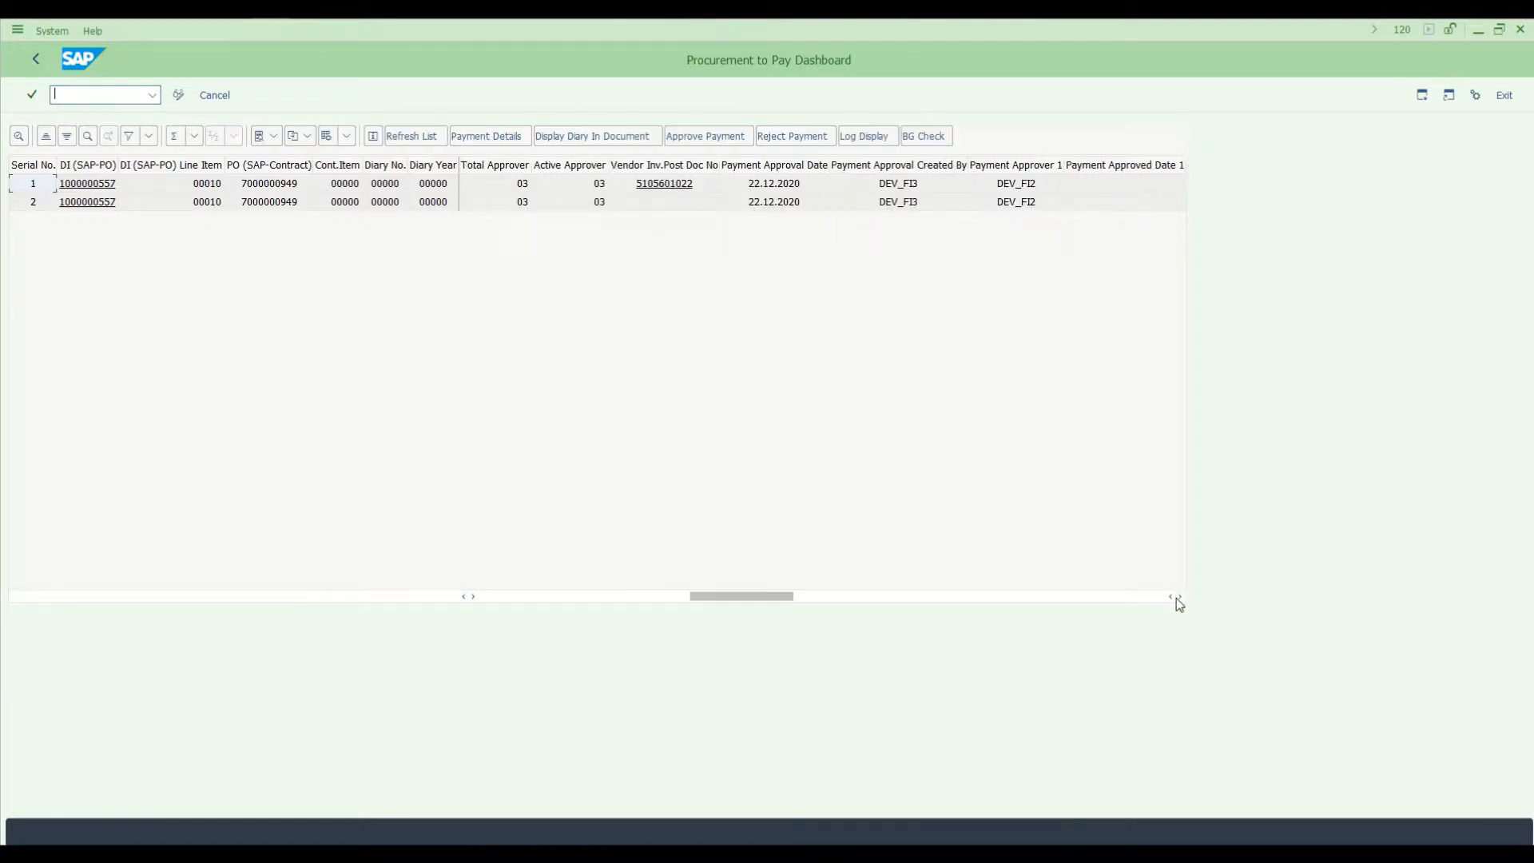
pyautogui.click(1178, 597)
pyautogui.click(1178, 596)
pyautogui.click(1178, 596)
pyautogui.click(1178, 597)
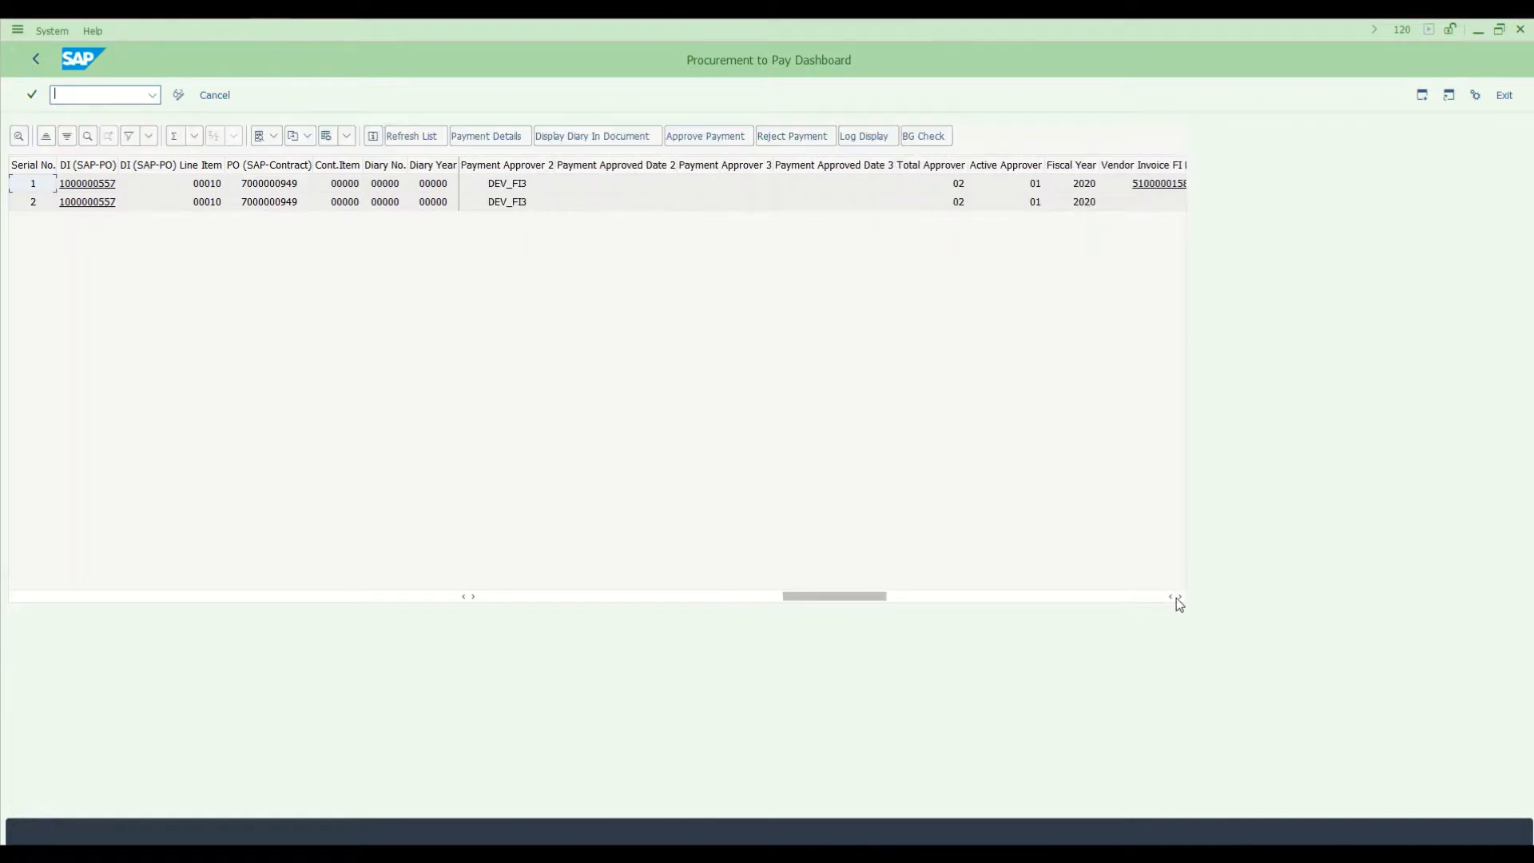
pyautogui.click(466, 596)
pyautogui.click(467, 596)
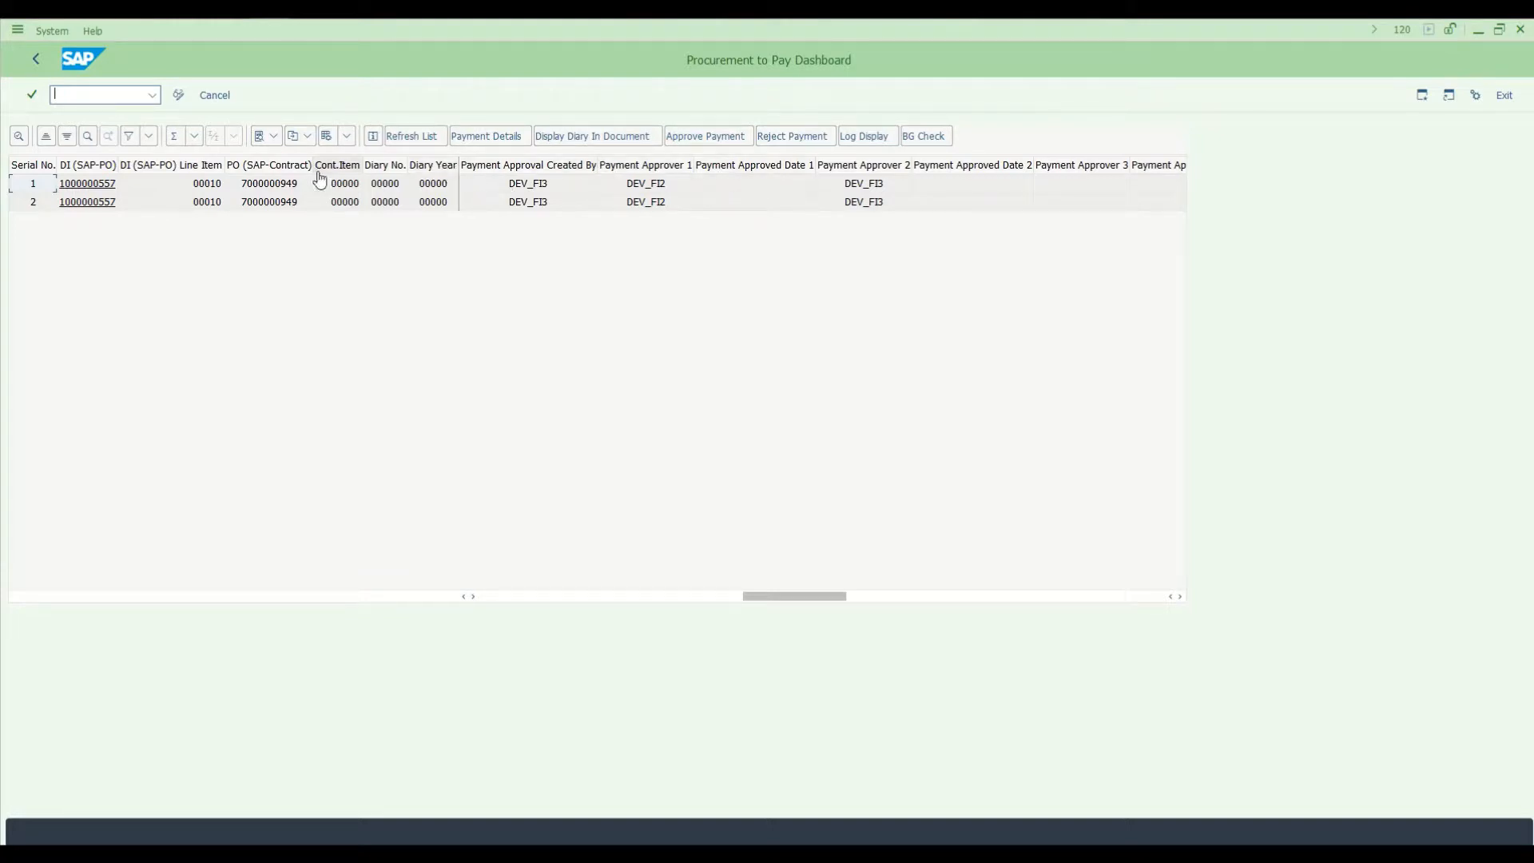
# In the first row's payment details, assign the ICICI expenditure bank, save the data and return to the dashboard list.
pyautogui.click(23, 188)
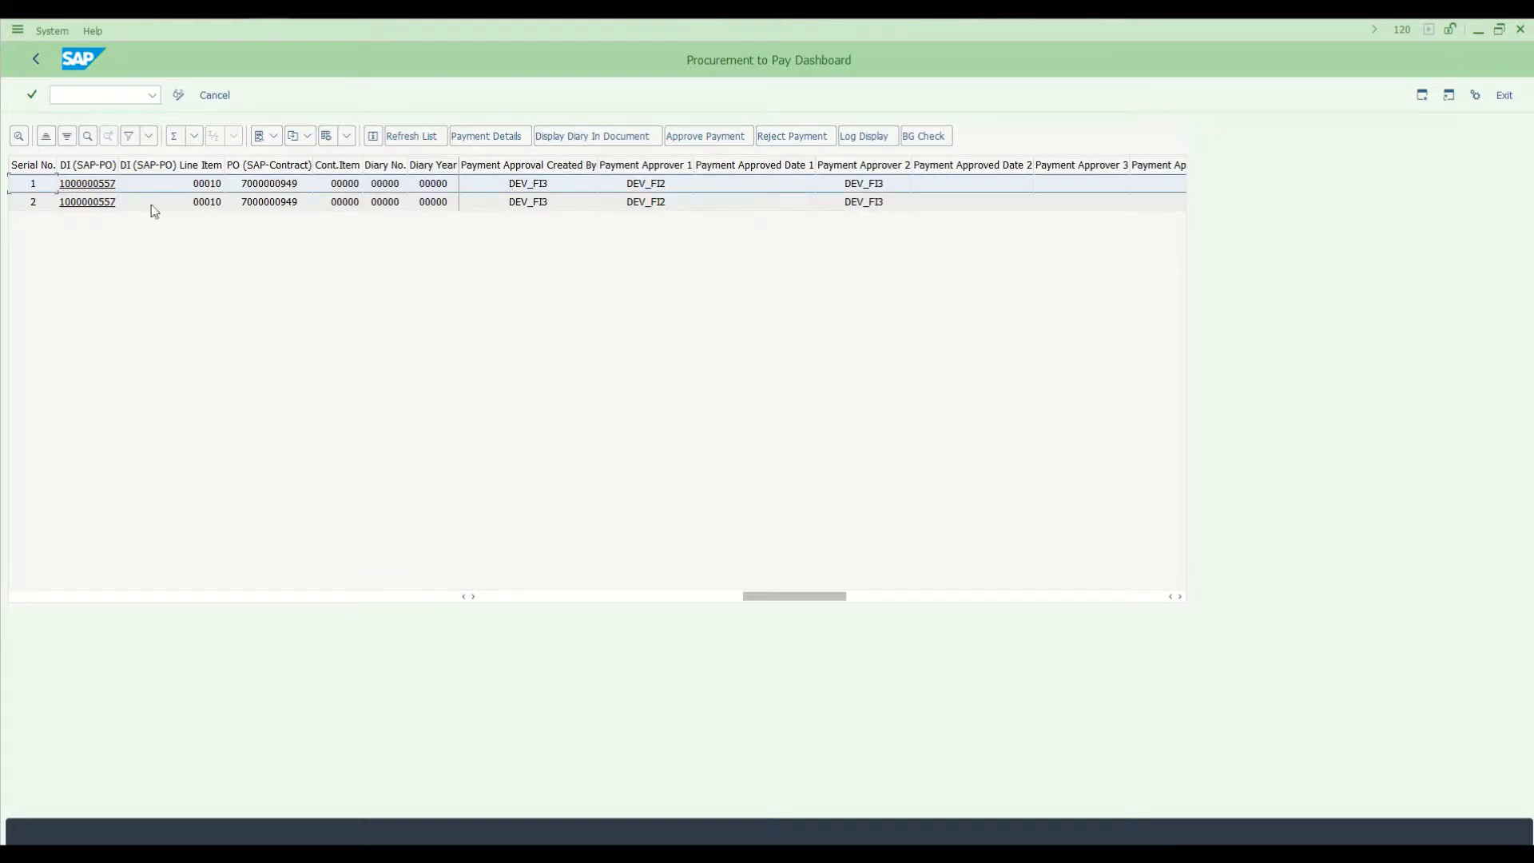
pyautogui.click(487, 138)
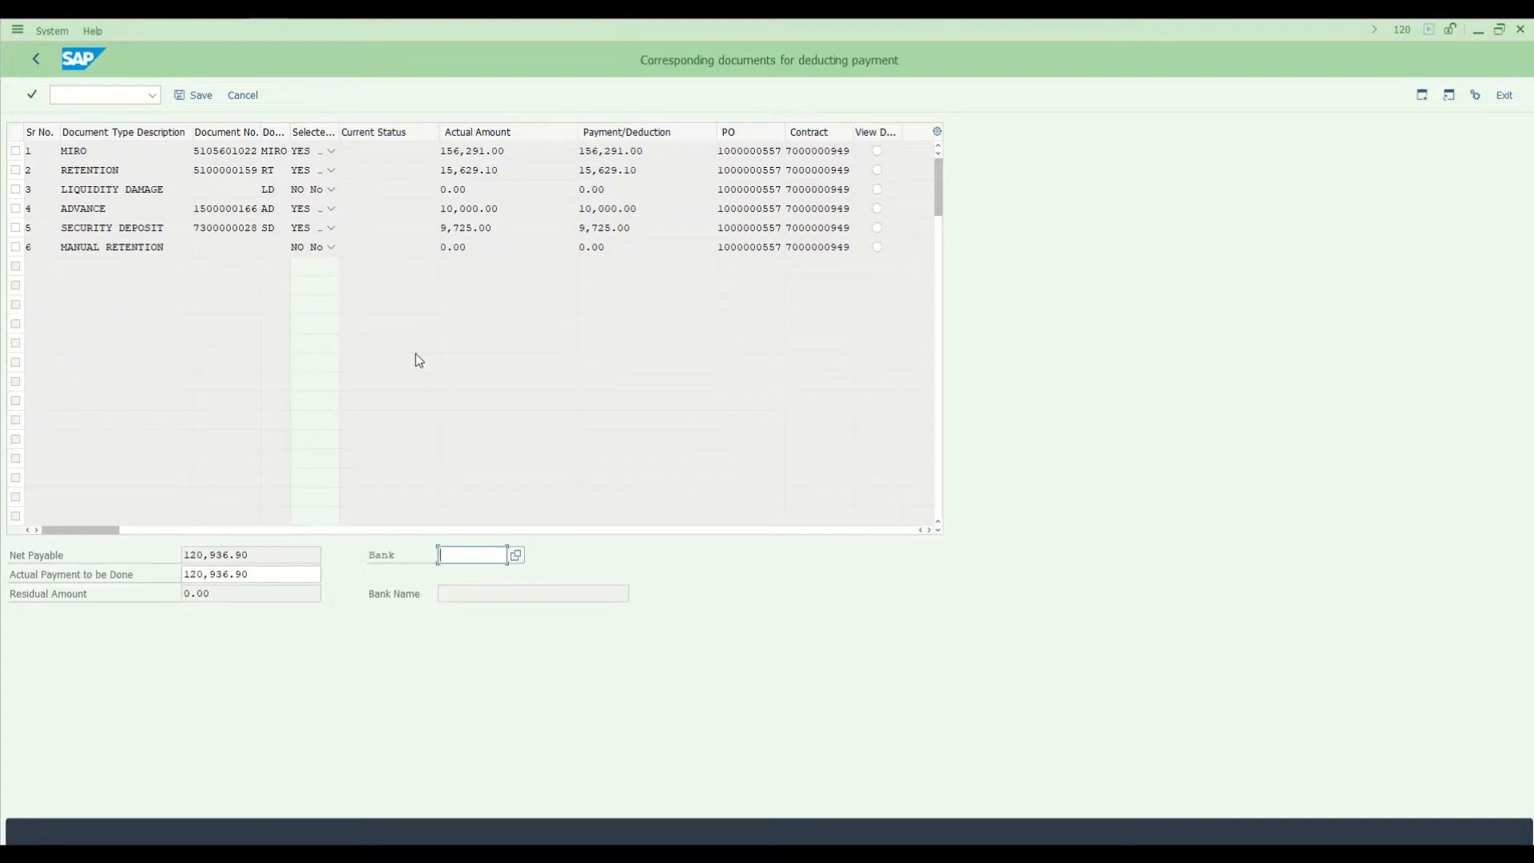
pyautogui.click(483, 552)
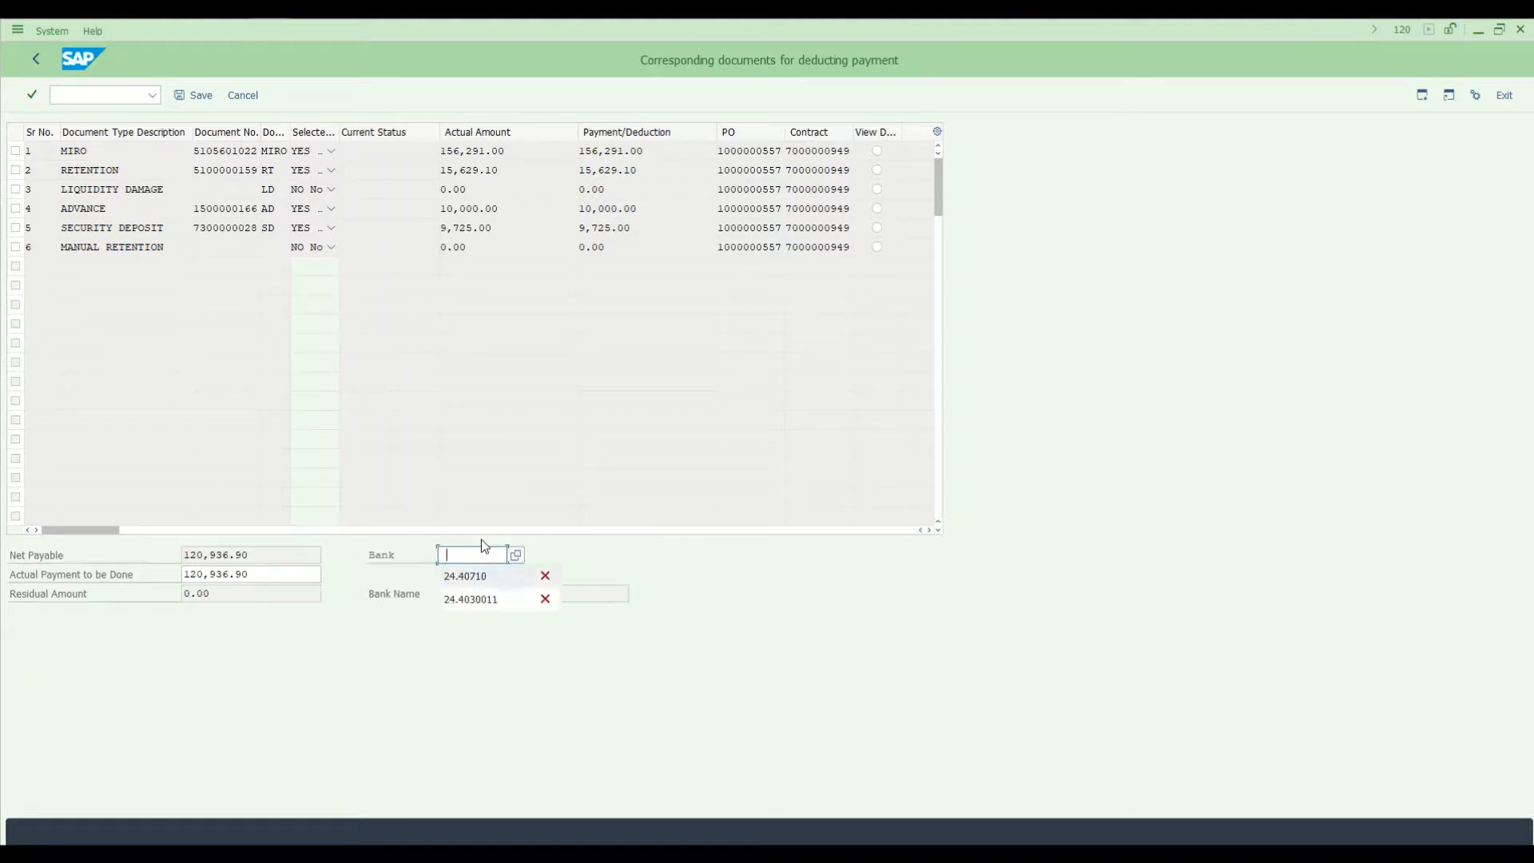
pyautogui.press('Return')
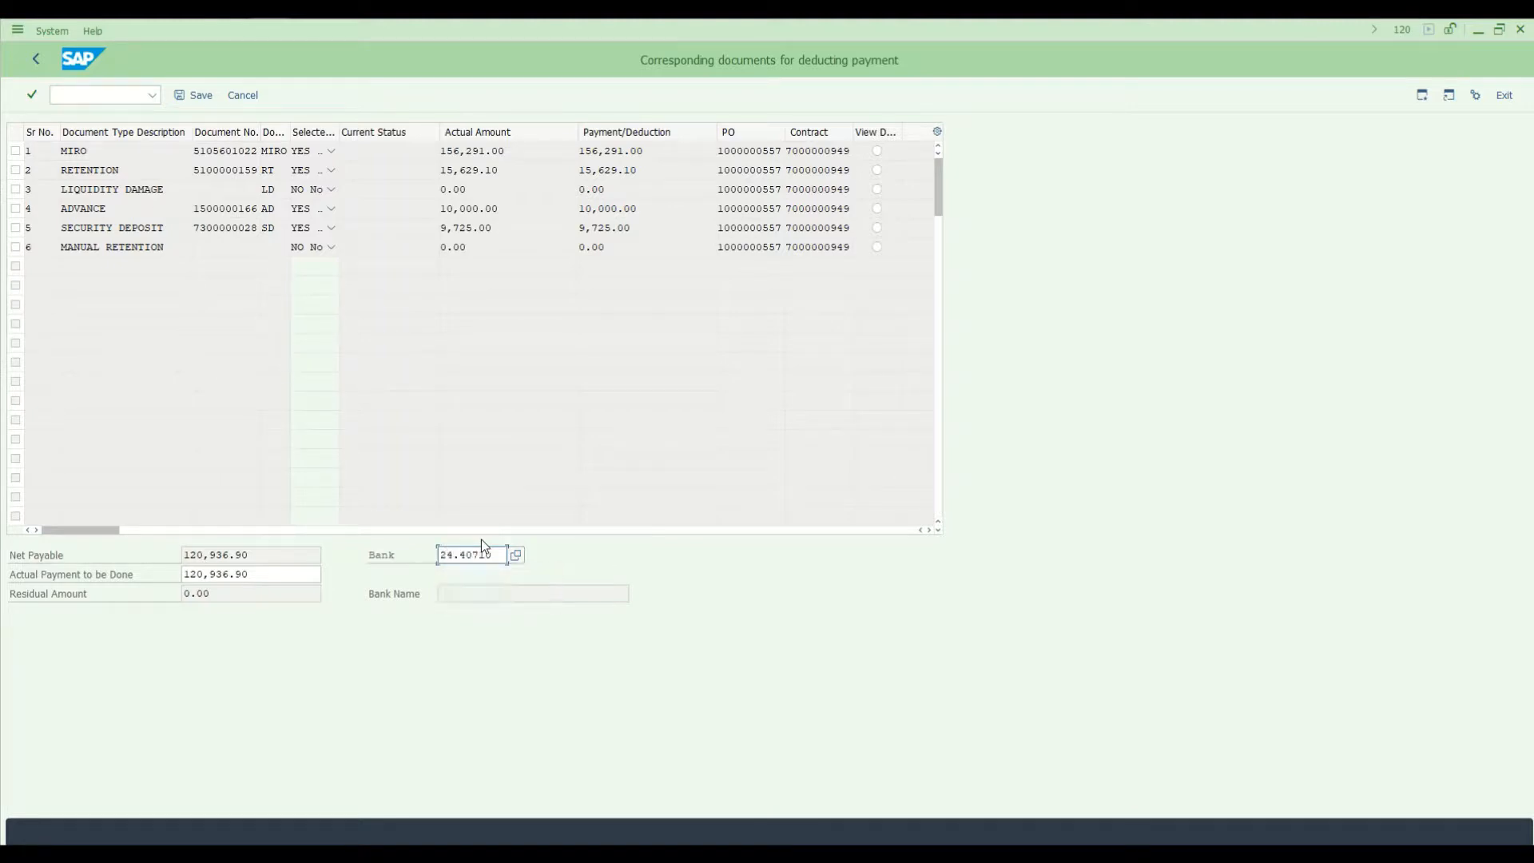
pyautogui.press('Return')
pyautogui.click(197, 94)
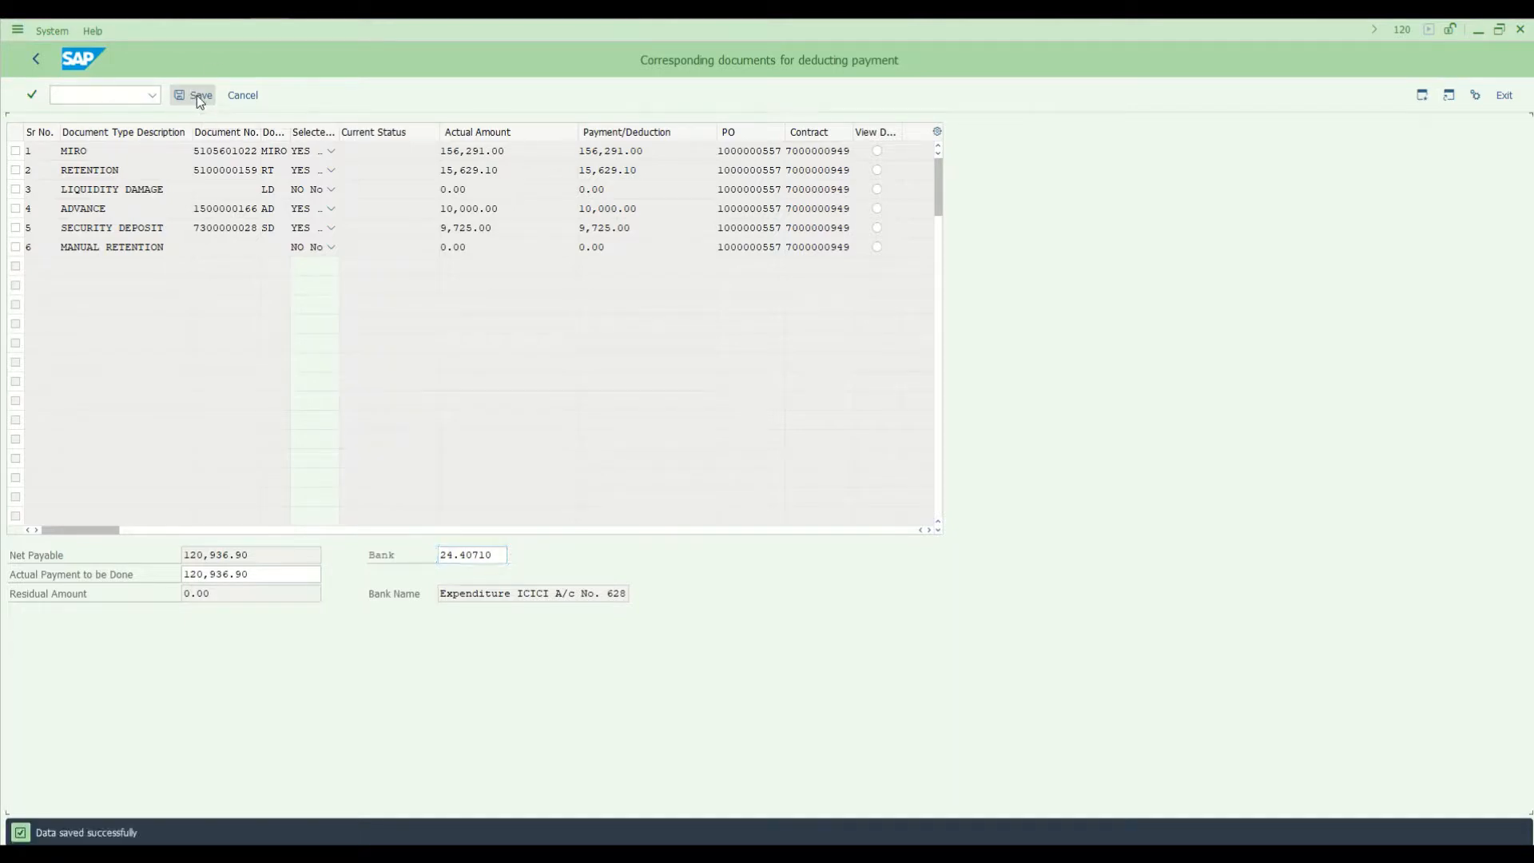
pyautogui.click(35, 64)
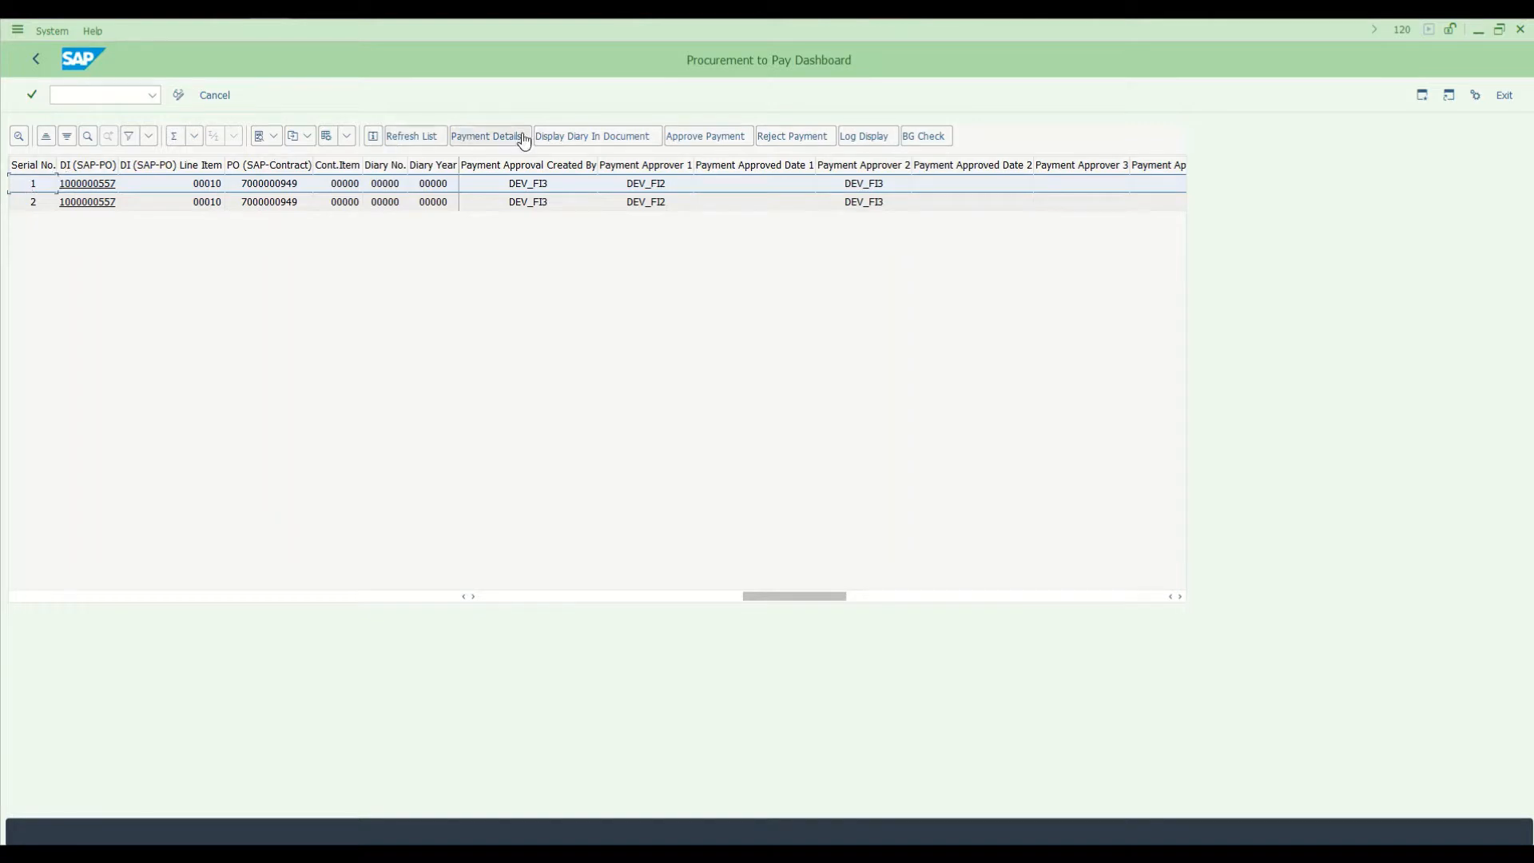
# Approve the selected invoice's payment as first payment approver and save the approver comment "okay".
pyautogui.click(710, 137)
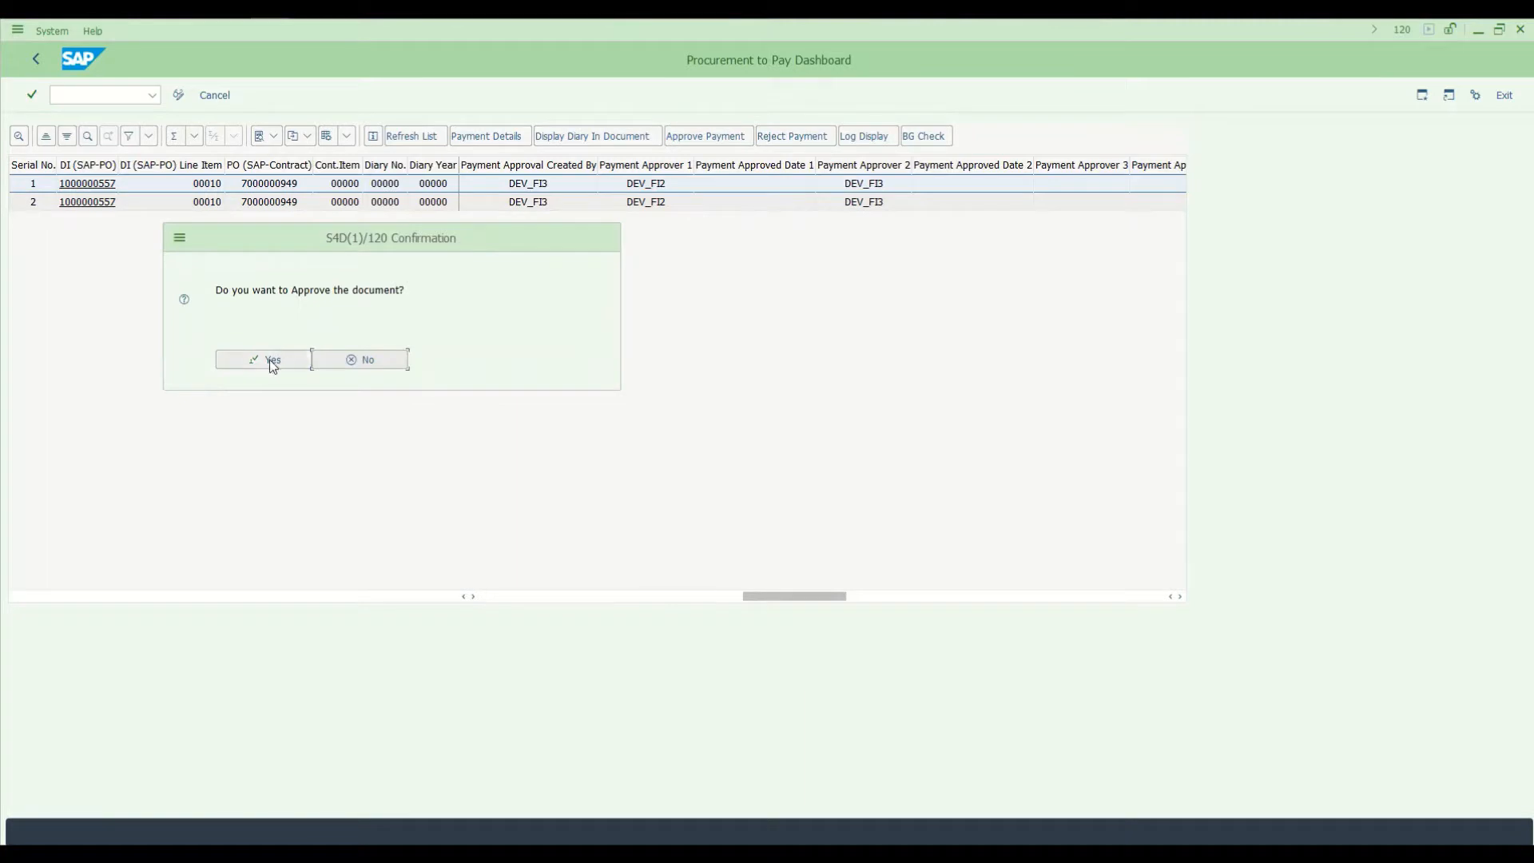
pyautogui.click(272, 361)
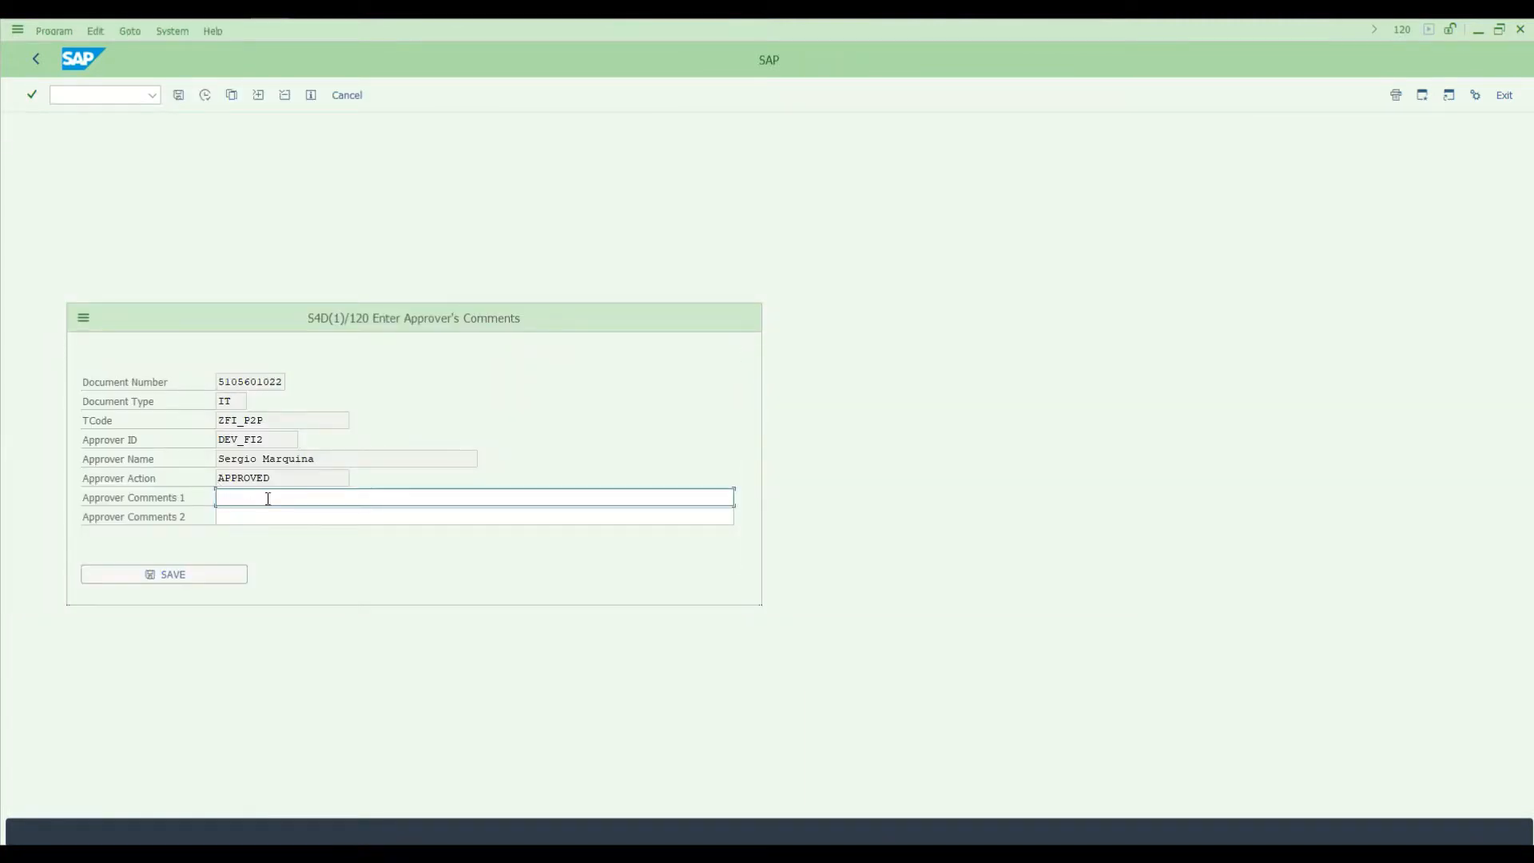
pyautogui.write('okay')
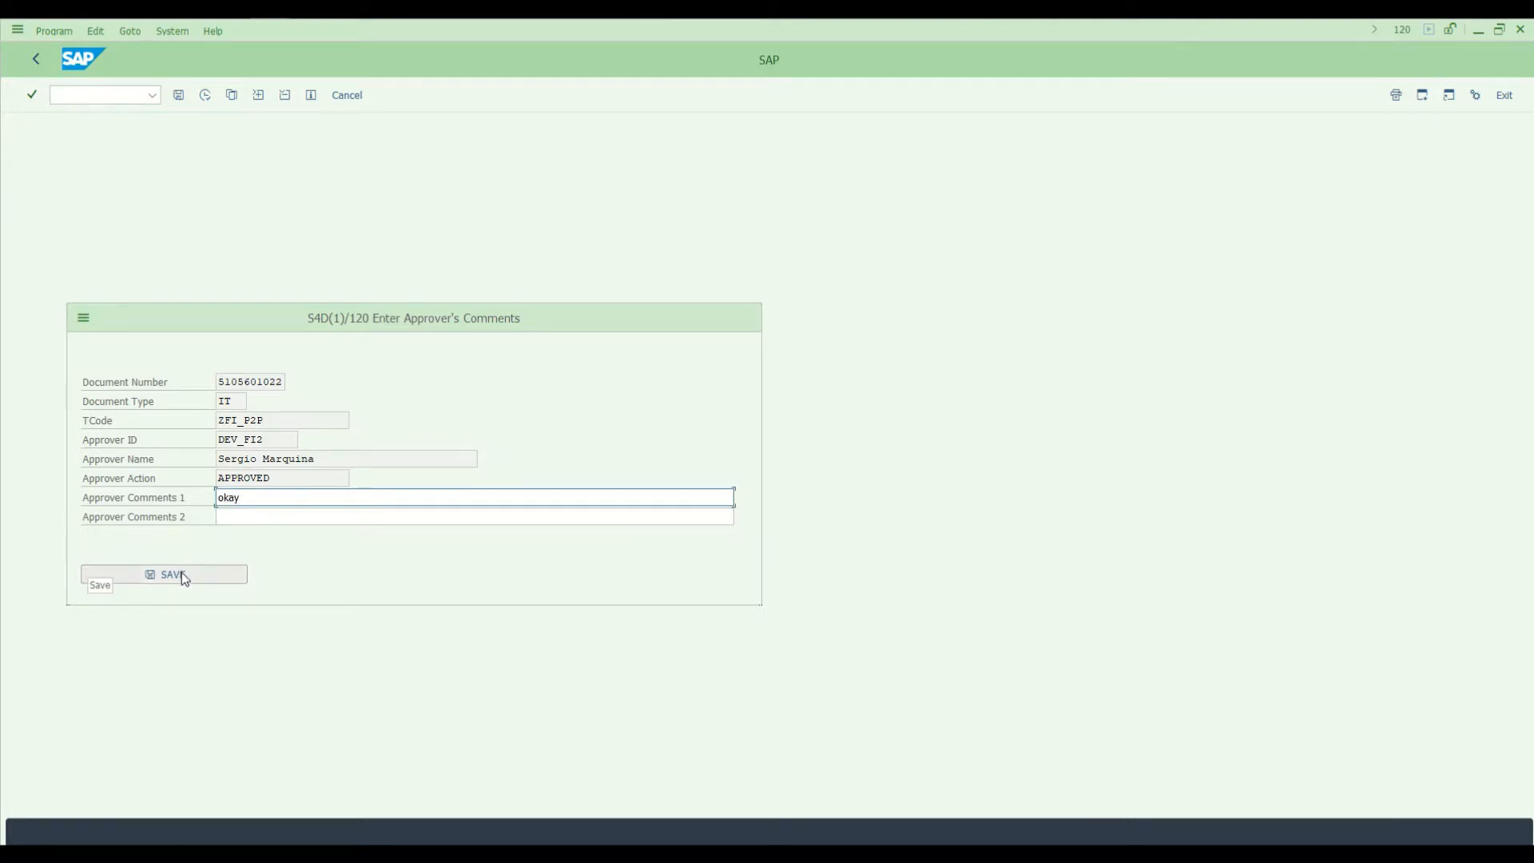
pyautogui.click(160, 575)
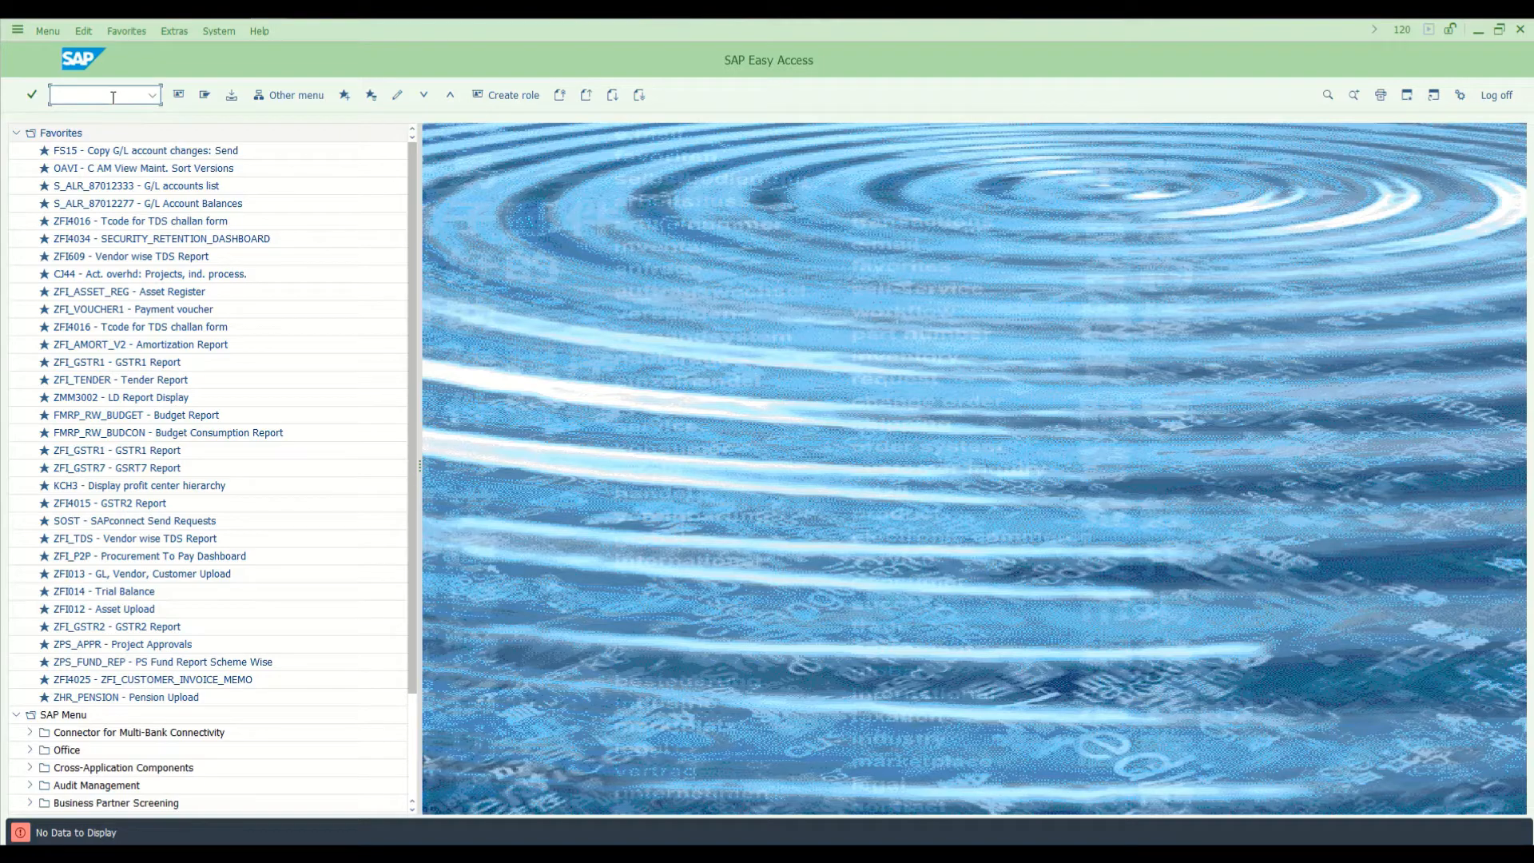
# End the session with /nex and log on to DC DEV, client 120, as user Dev_fi3 with the account password.
pyautogui.write('/nex')
pyautogui.press('Return')
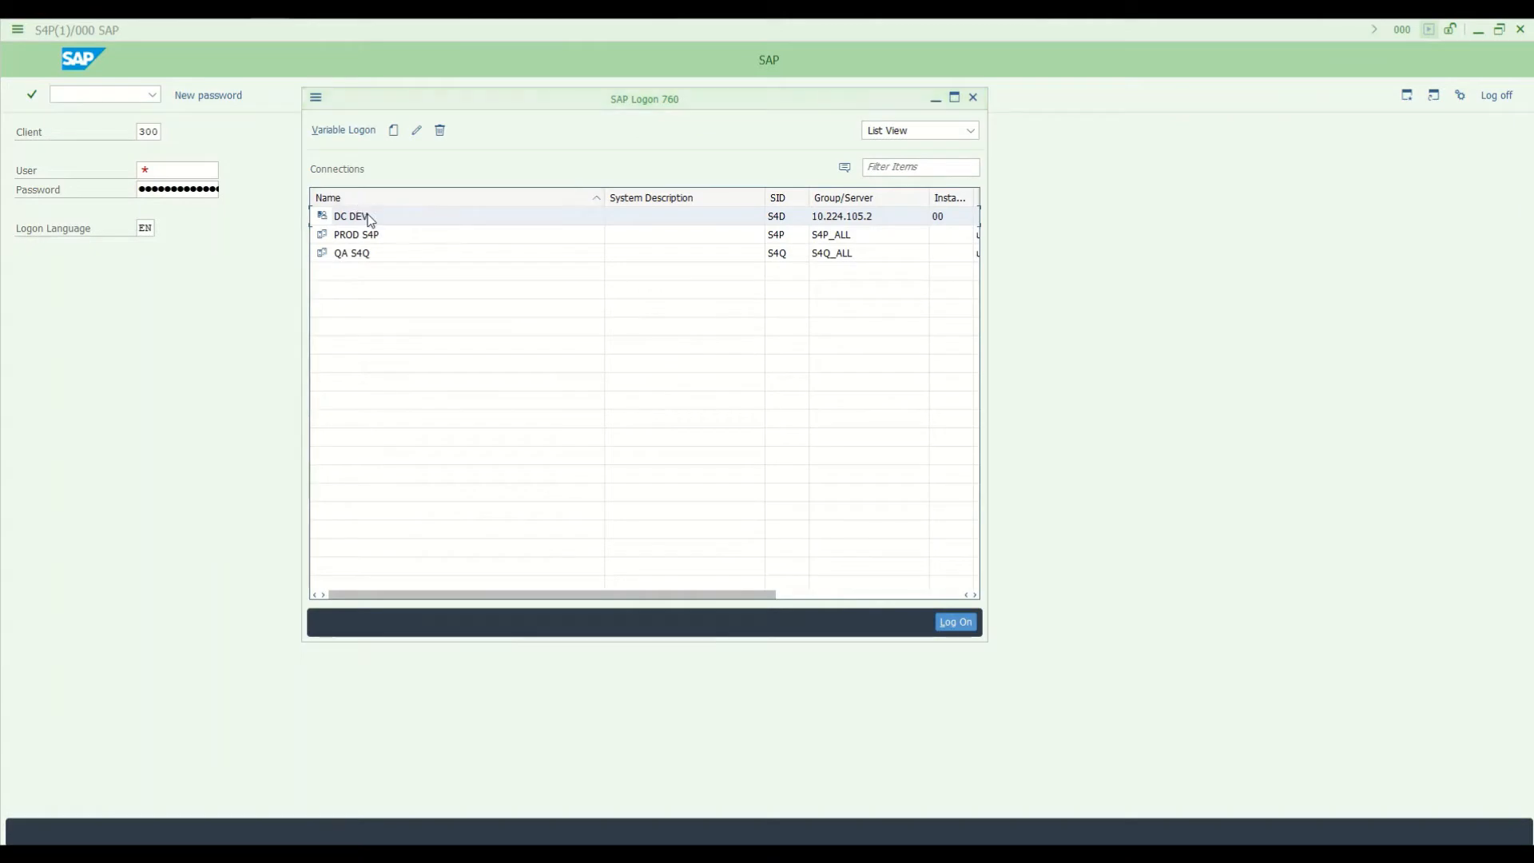
pyautogui.doubleClick(329, 214)
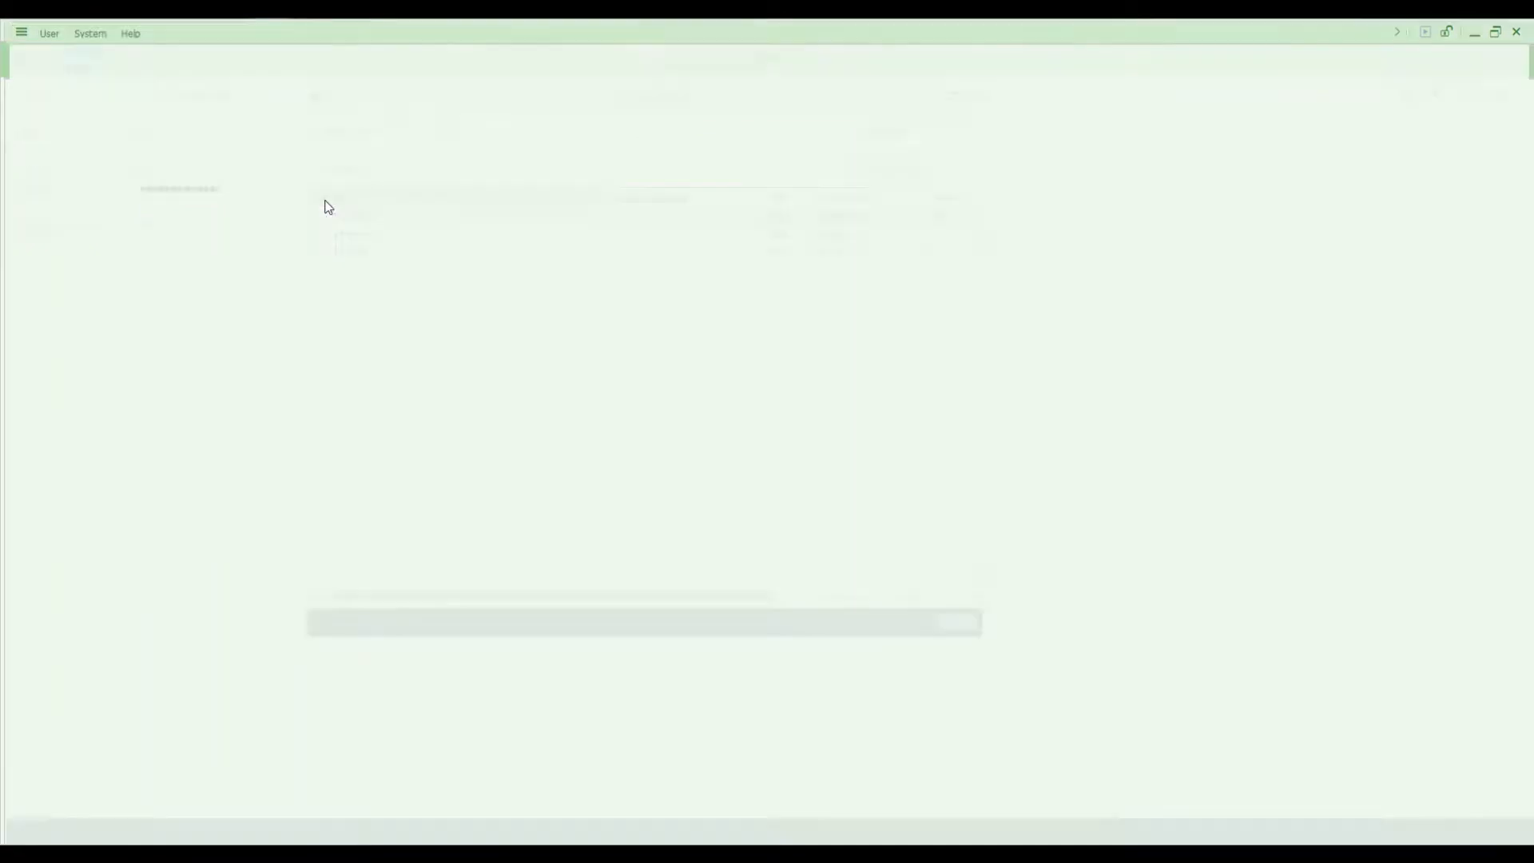
pyautogui.click(209, 177)
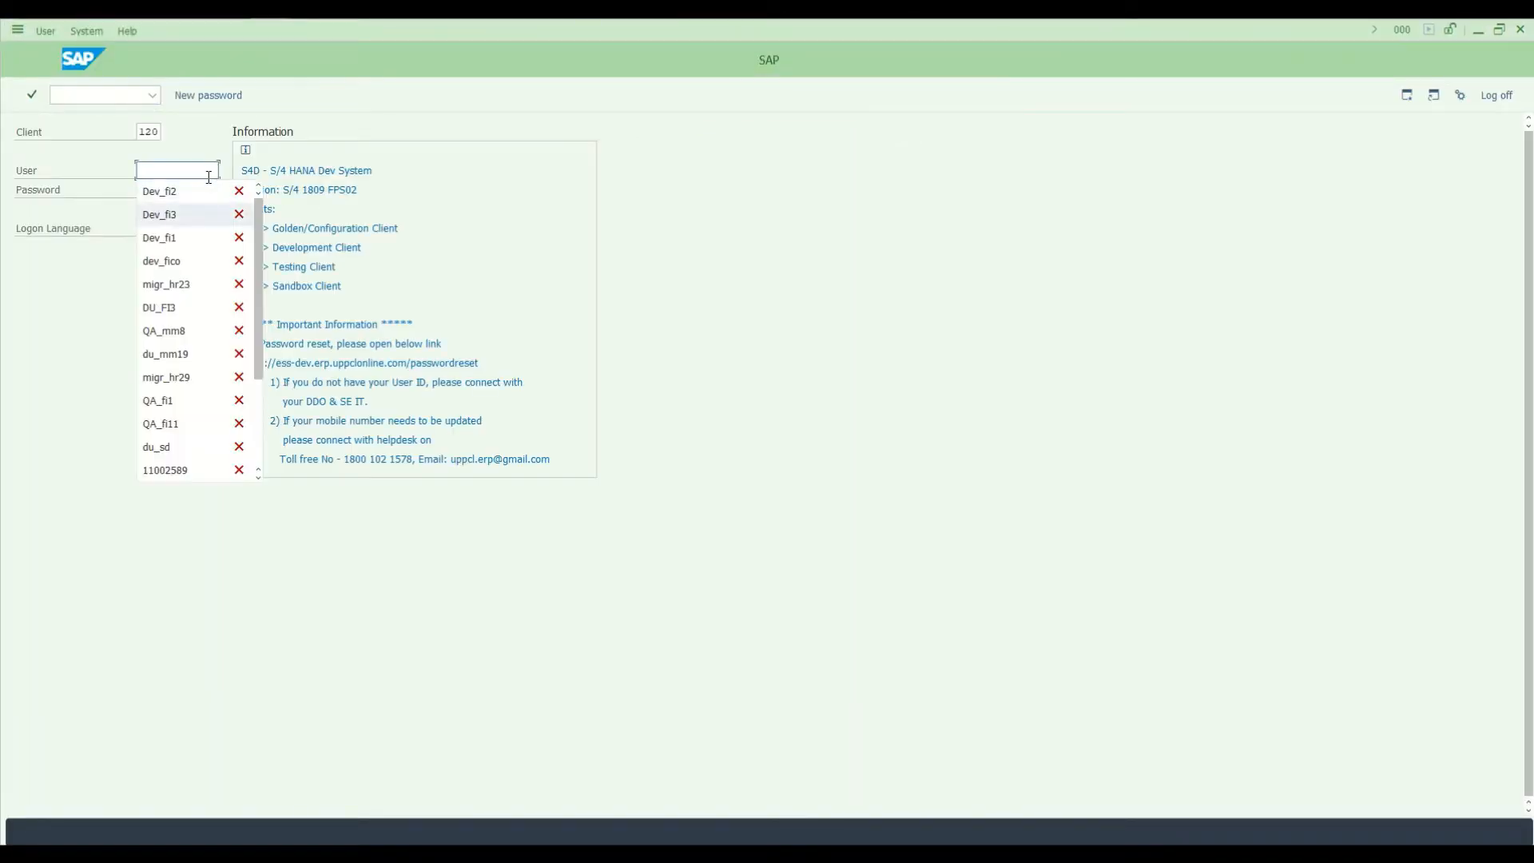
pyautogui.click(171, 198)
pyautogui.click(160, 192)
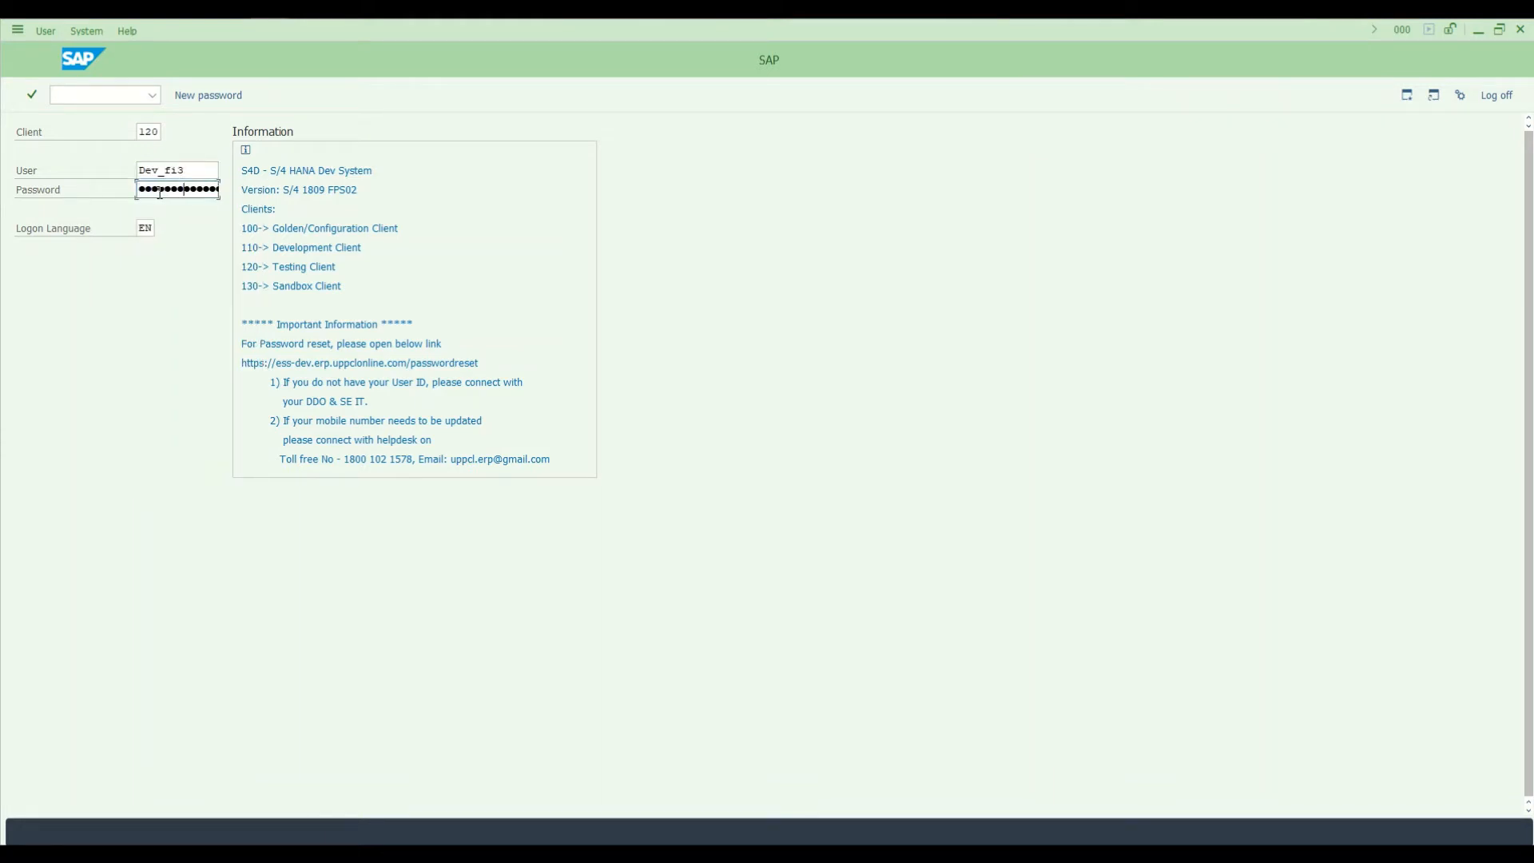
pyautogui.press('Return')
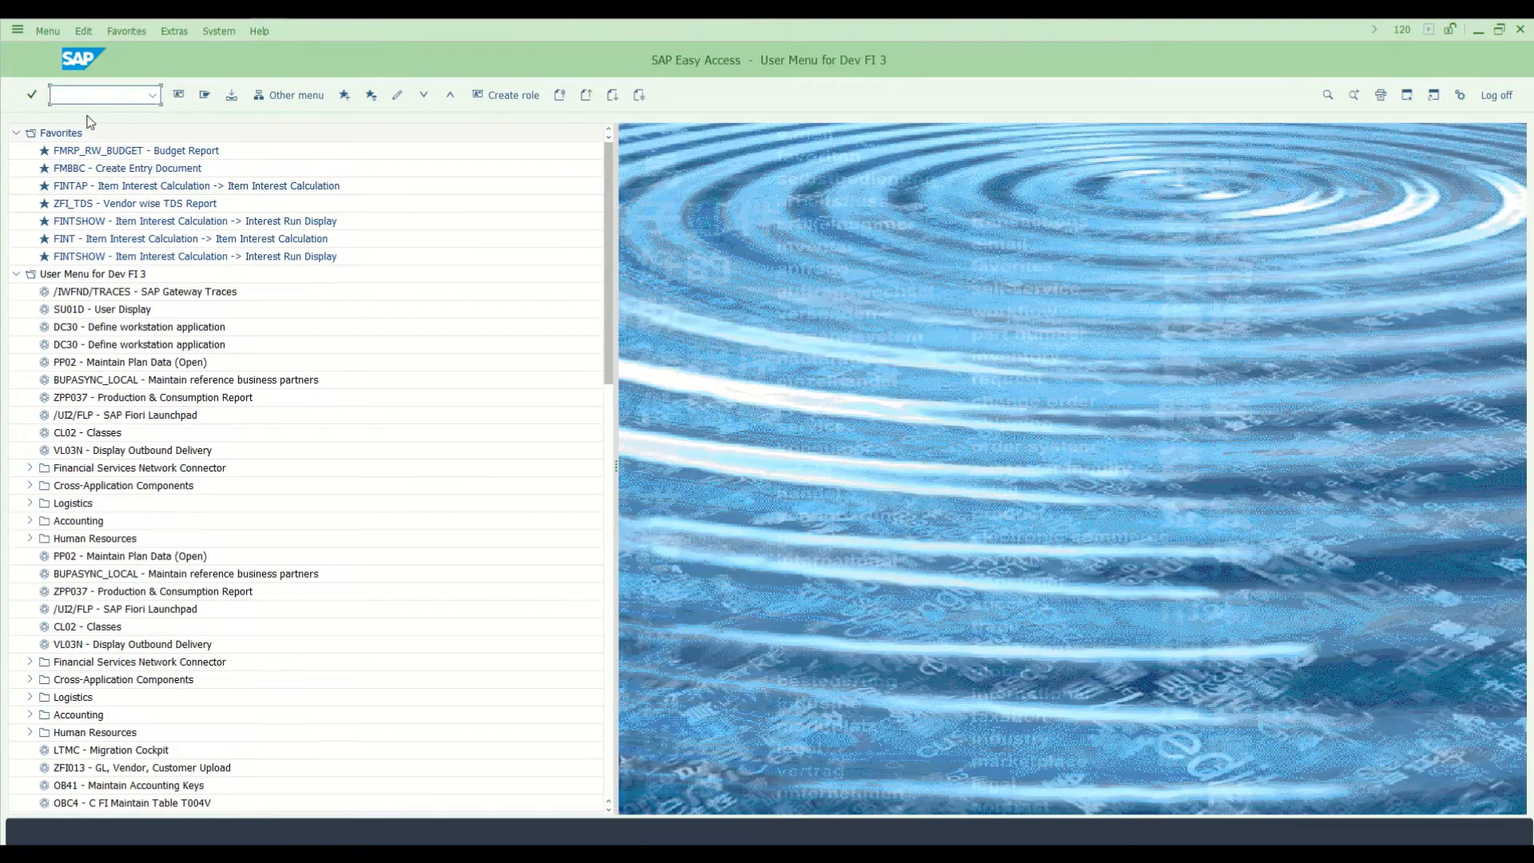
# Start the Procurement To Pay Dashboard as the second payment approver and enter company code PUVV.
pyautogui.press('Down')
pyautogui.press('Down')
pyautogui.press('Return')
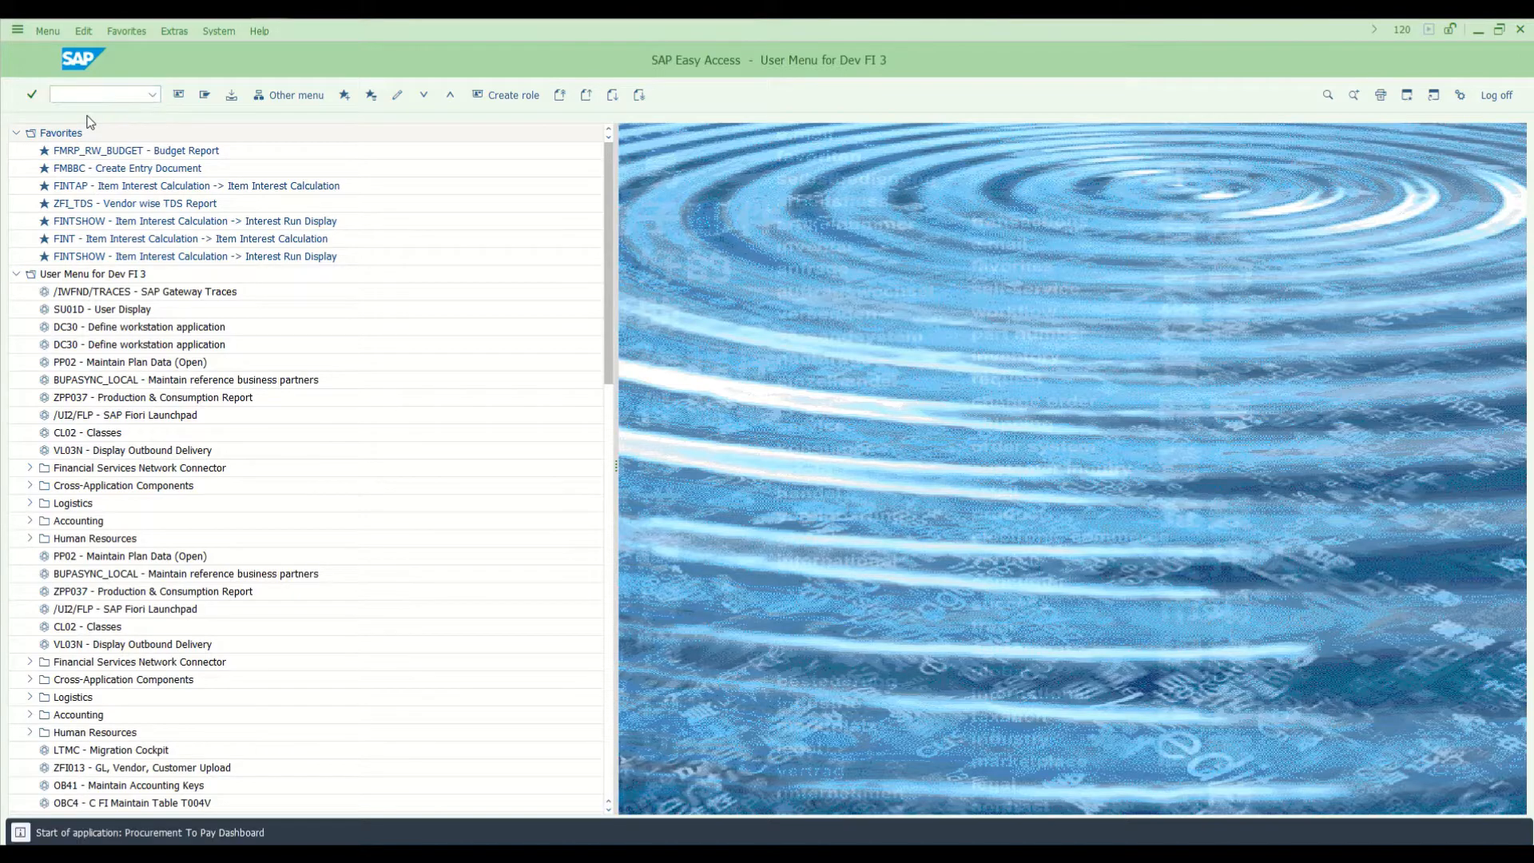
pyautogui.press('Down')
pyautogui.press('Return')
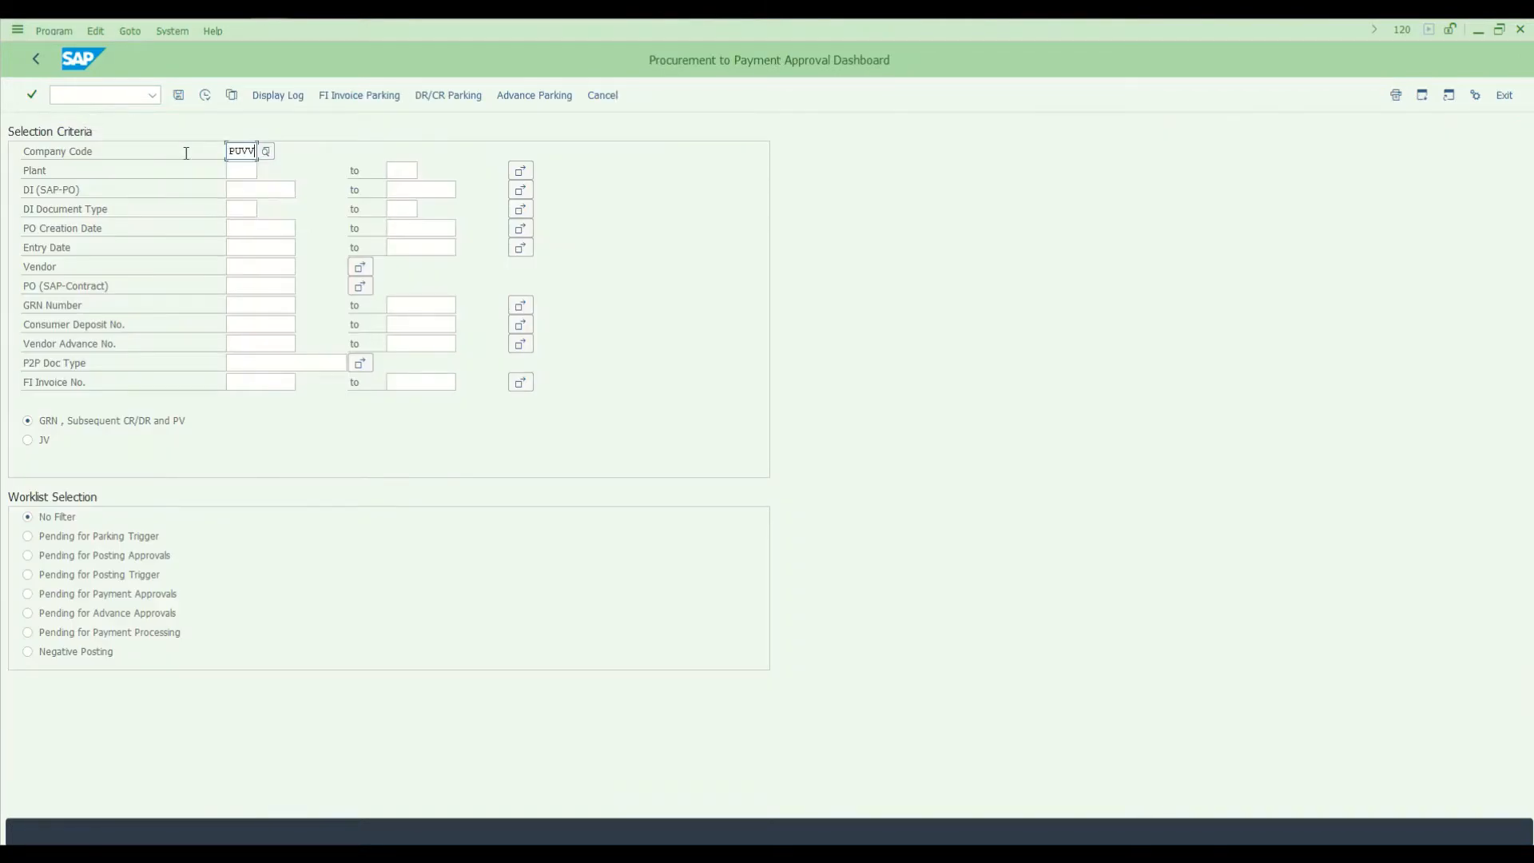
# List the contract's items pending for payment approvals by its PO (SAP-Contract) number and view their payment columns.
pyautogui.click(279, 284)
pyautogui.write('7000000949')
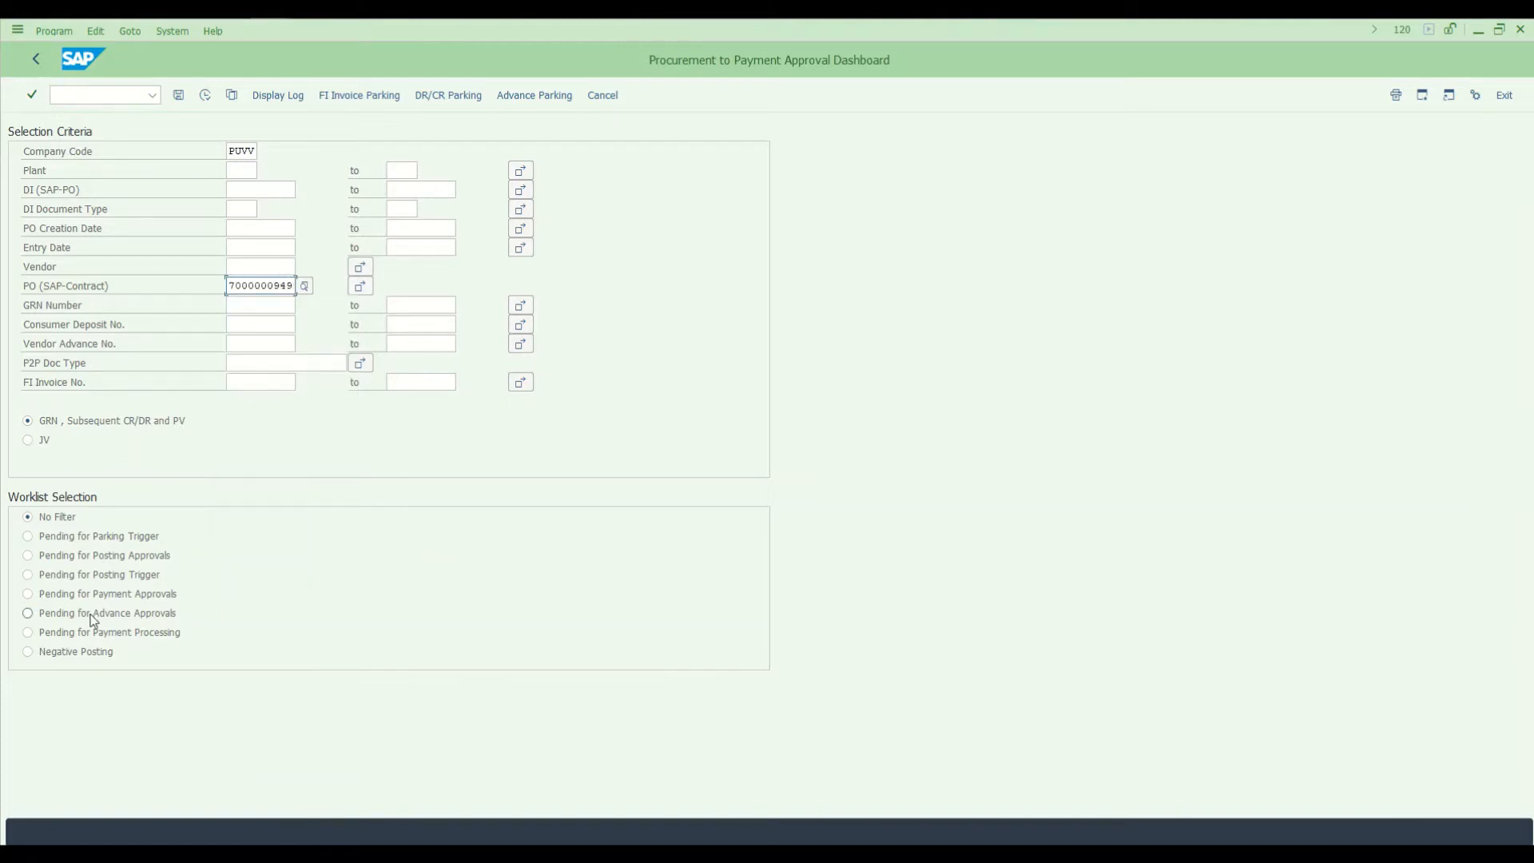
pyautogui.click(57, 598)
pyautogui.click(206, 96)
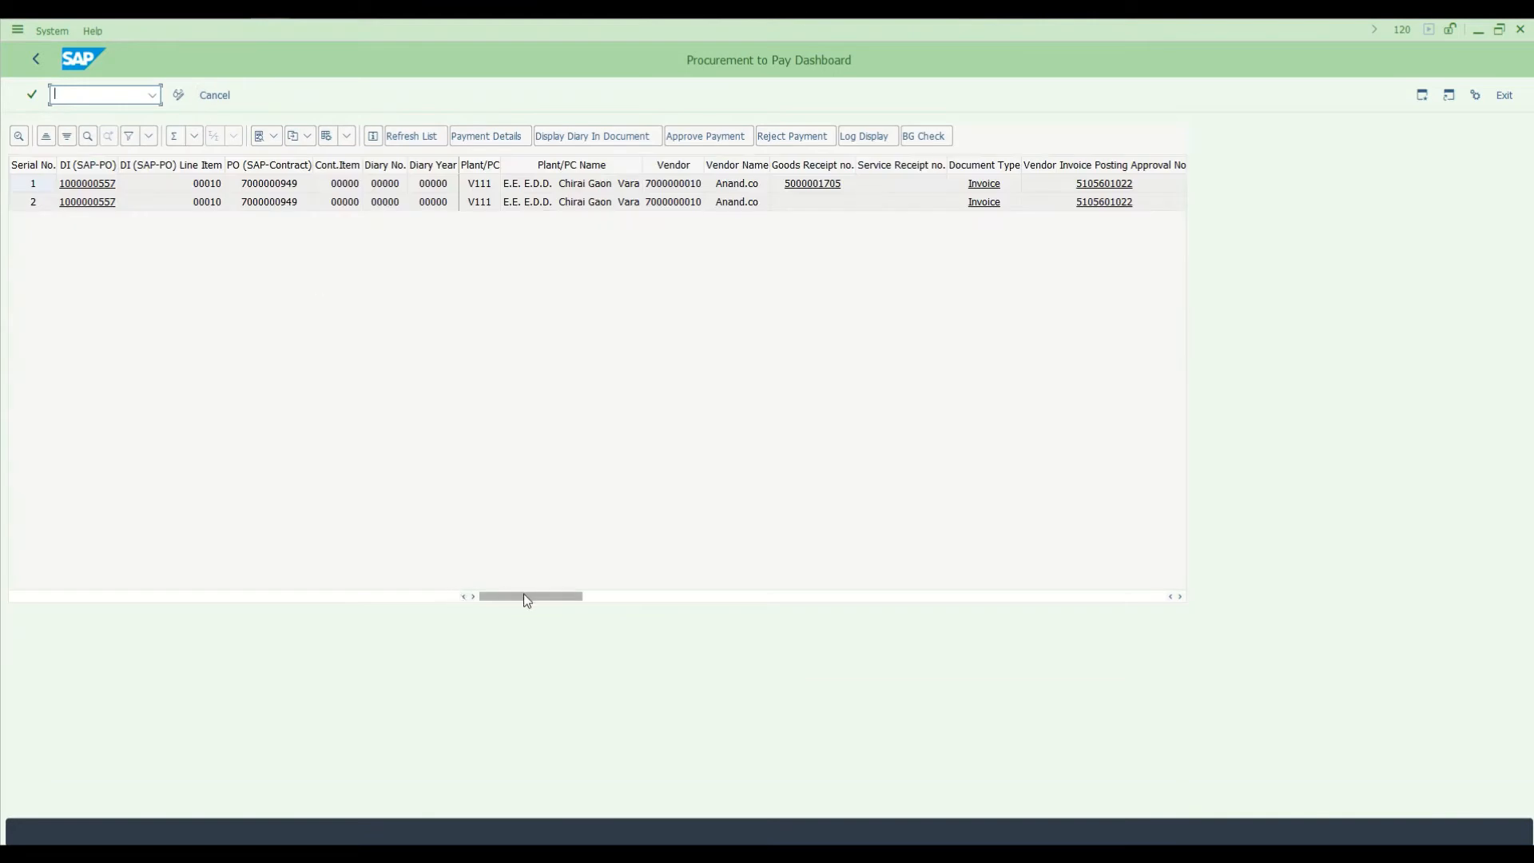
pyautogui.moveTo(525, 595); pyautogui.dragTo(995, 609)
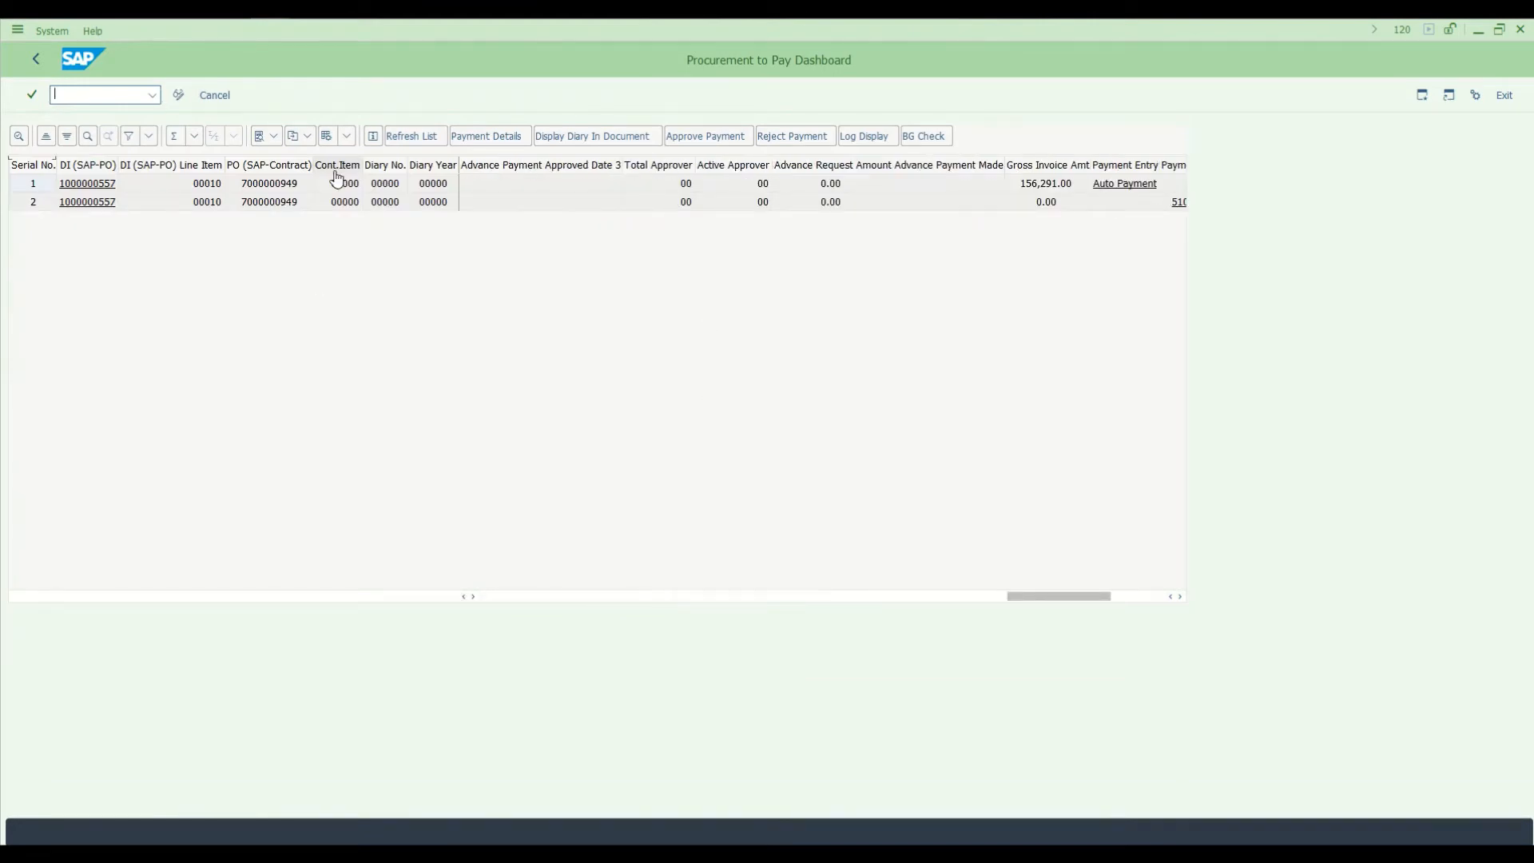
# Approve the first listed invoice's payment as second payment approver, leave the posting log and save the approver comment "okay".
pyautogui.click(36, 187)
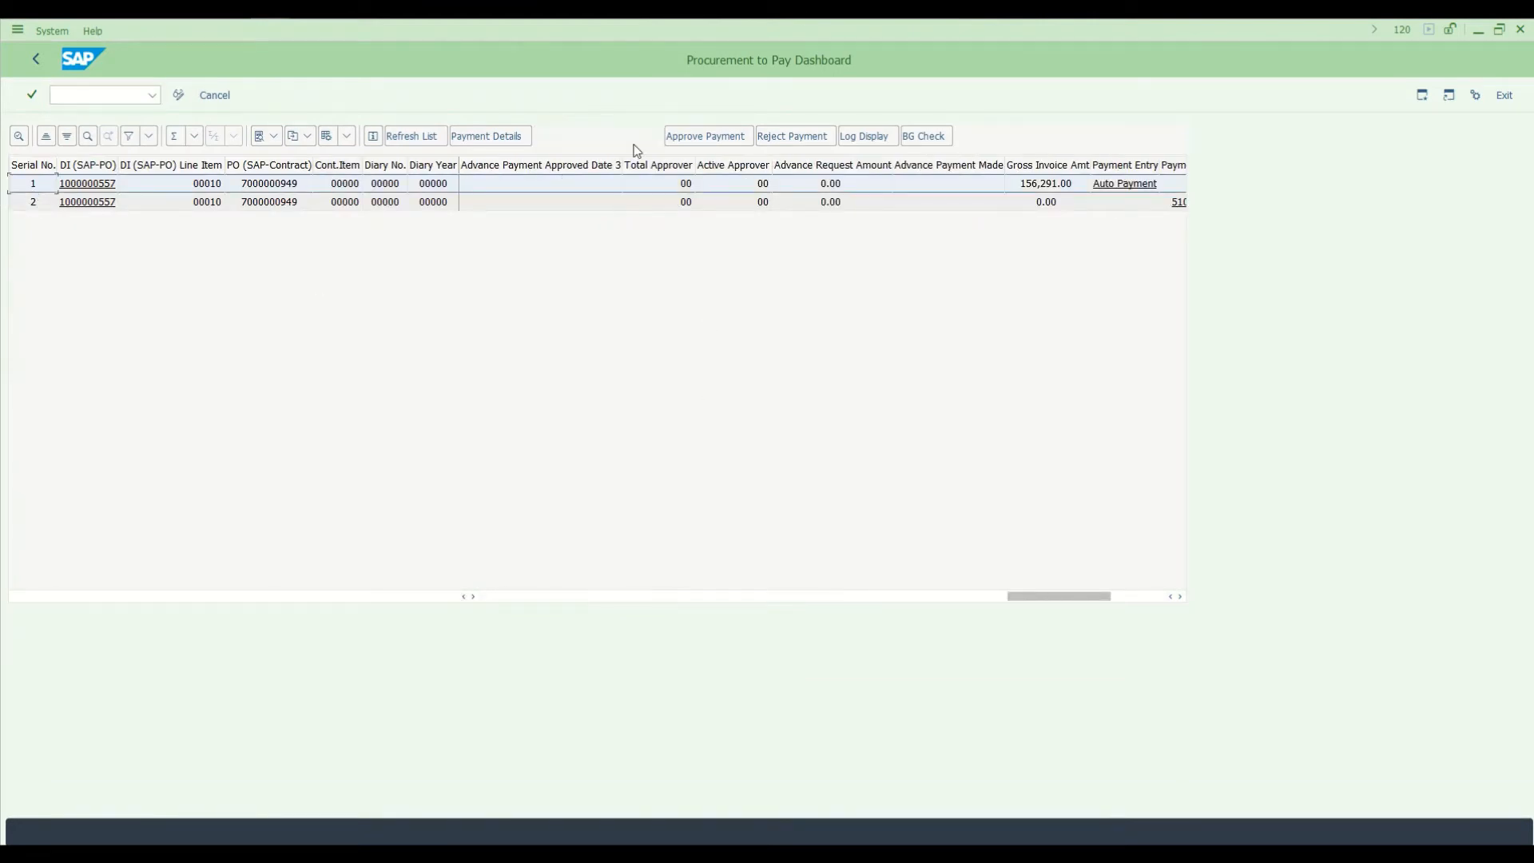
pyautogui.click(723, 144)
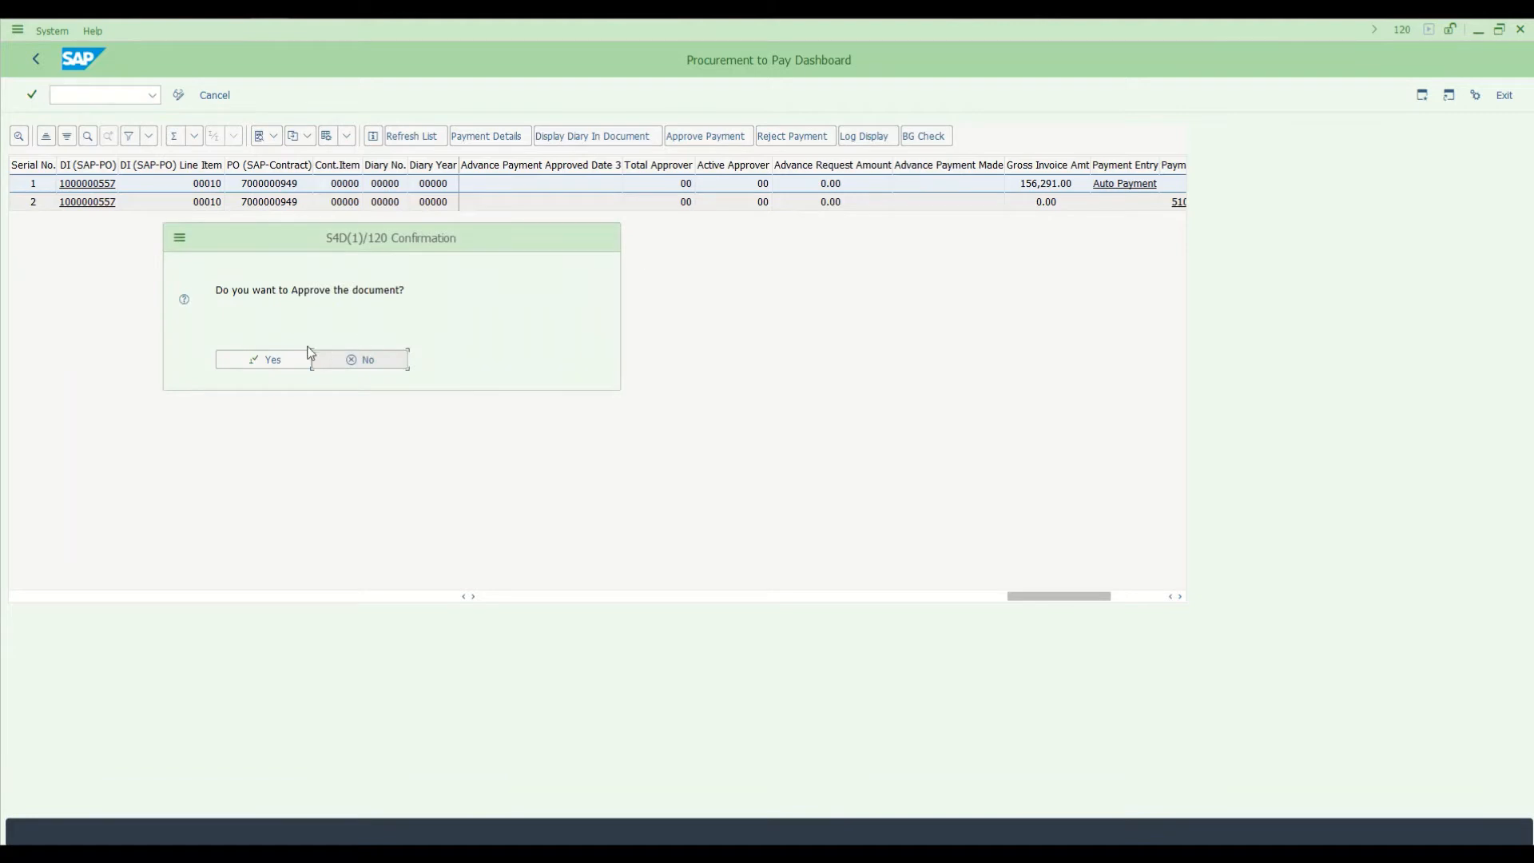
pyautogui.click(272, 361)
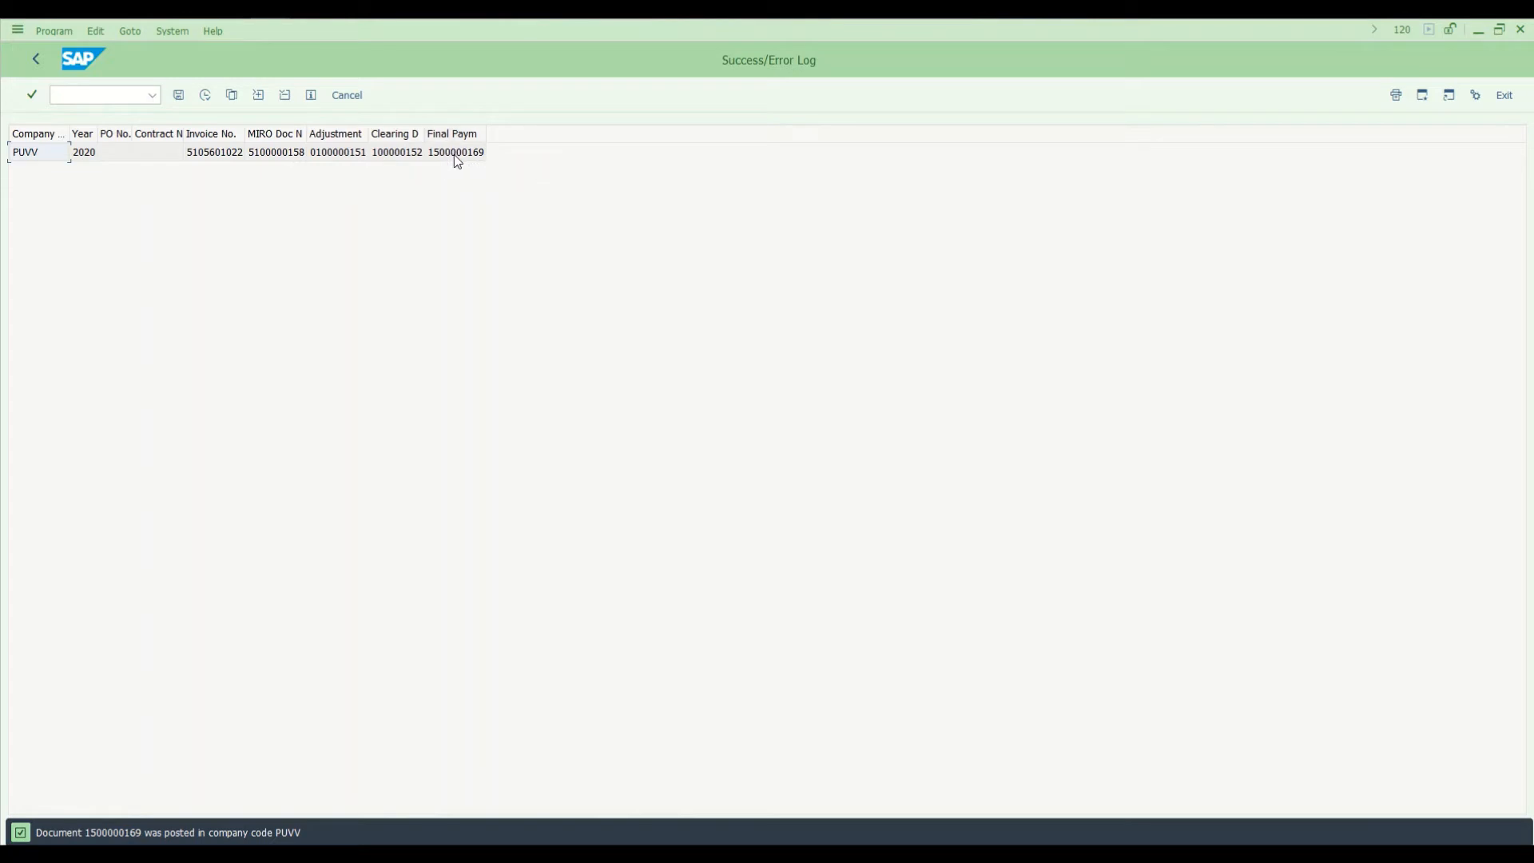
pyautogui.click(36, 59)
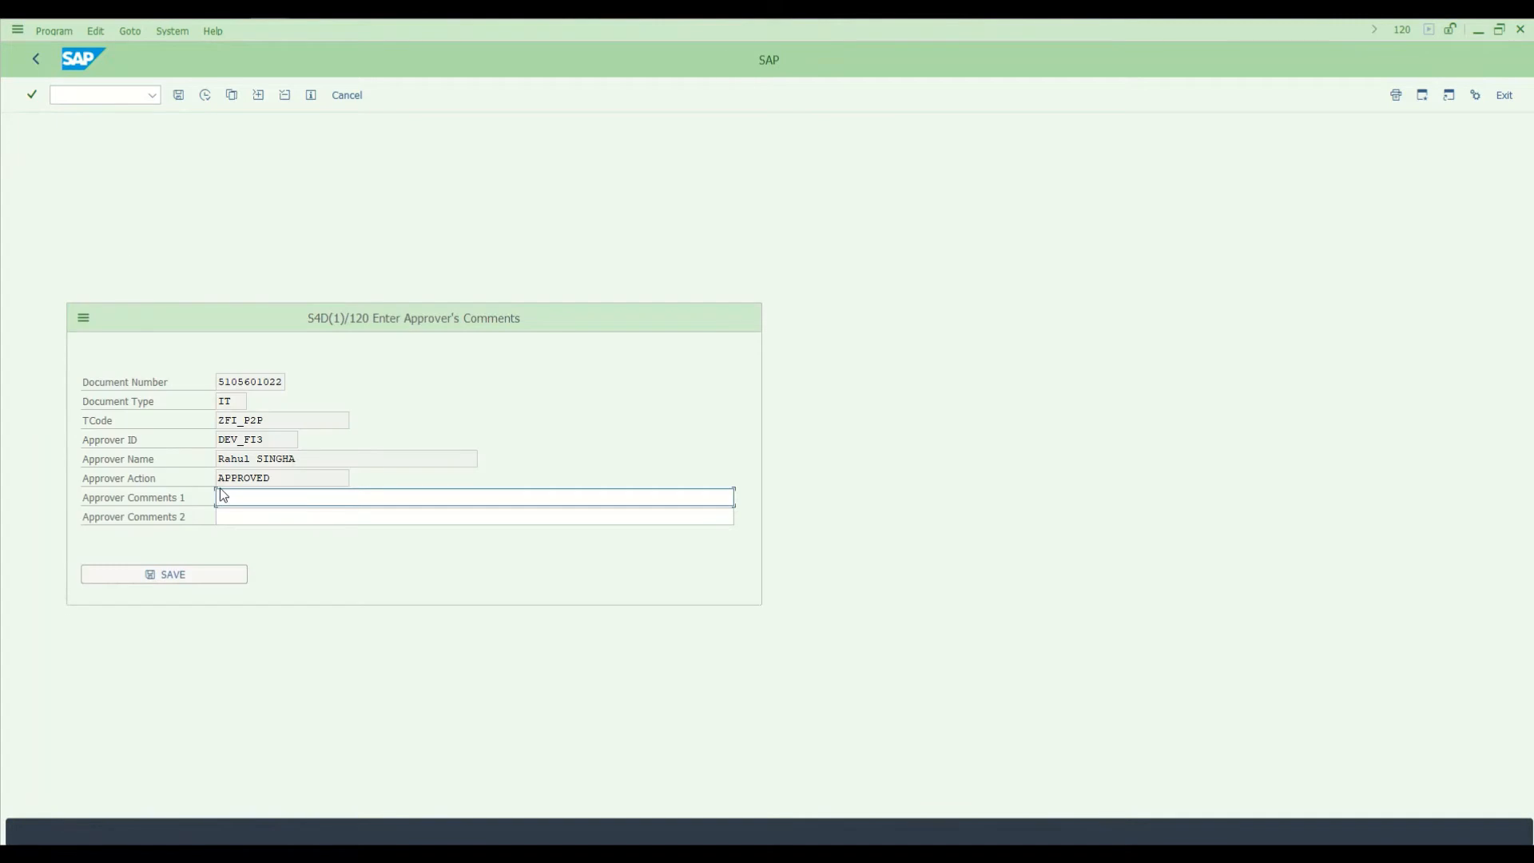
pyautogui.write('okay')
pyautogui.click(199, 573)
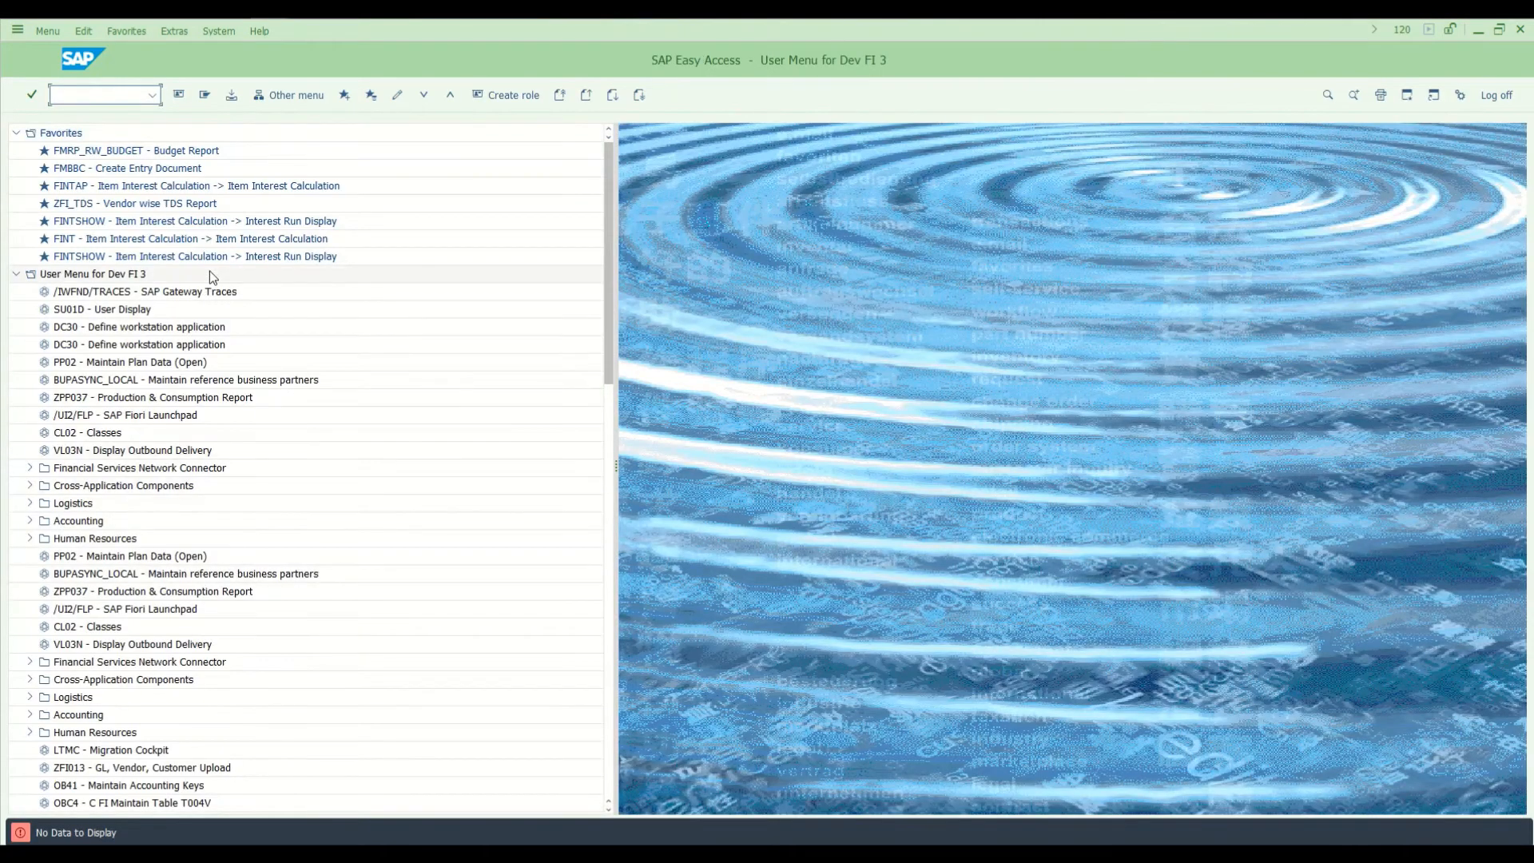
# Restart the Procurement to Payment Approval Dashboard and enter company code PUVV.
pyautogui.press('Down')
pyautogui.press('Return')
pyautogui.click(245, 172)
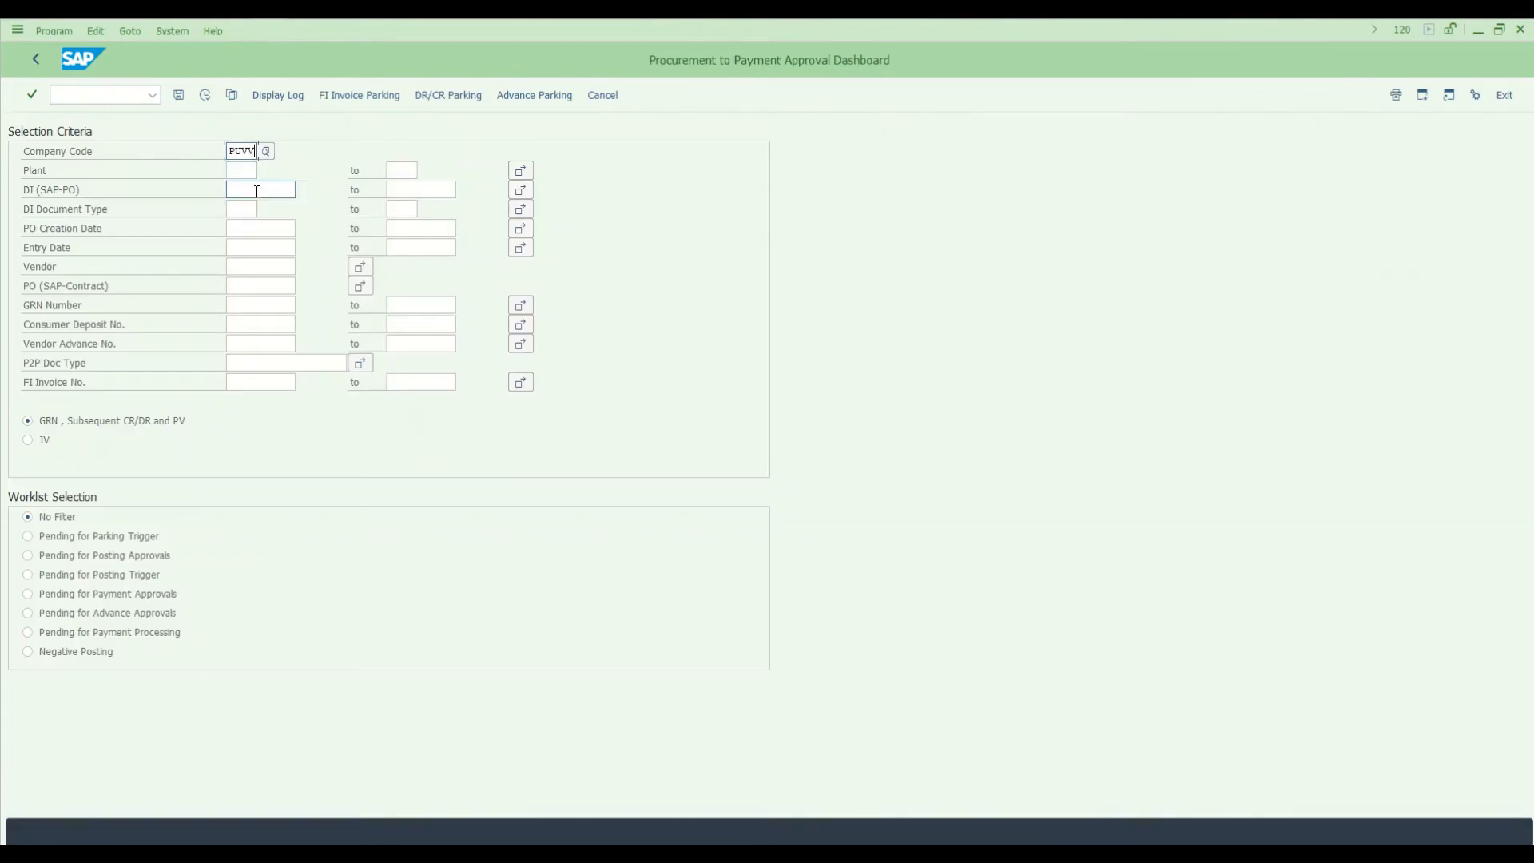
# List the contract's items by its PO (SAP-Contract) number without a worklist filter and leave the list with /n.
pyautogui.click(260, 285)
pyautogui.press('Down')
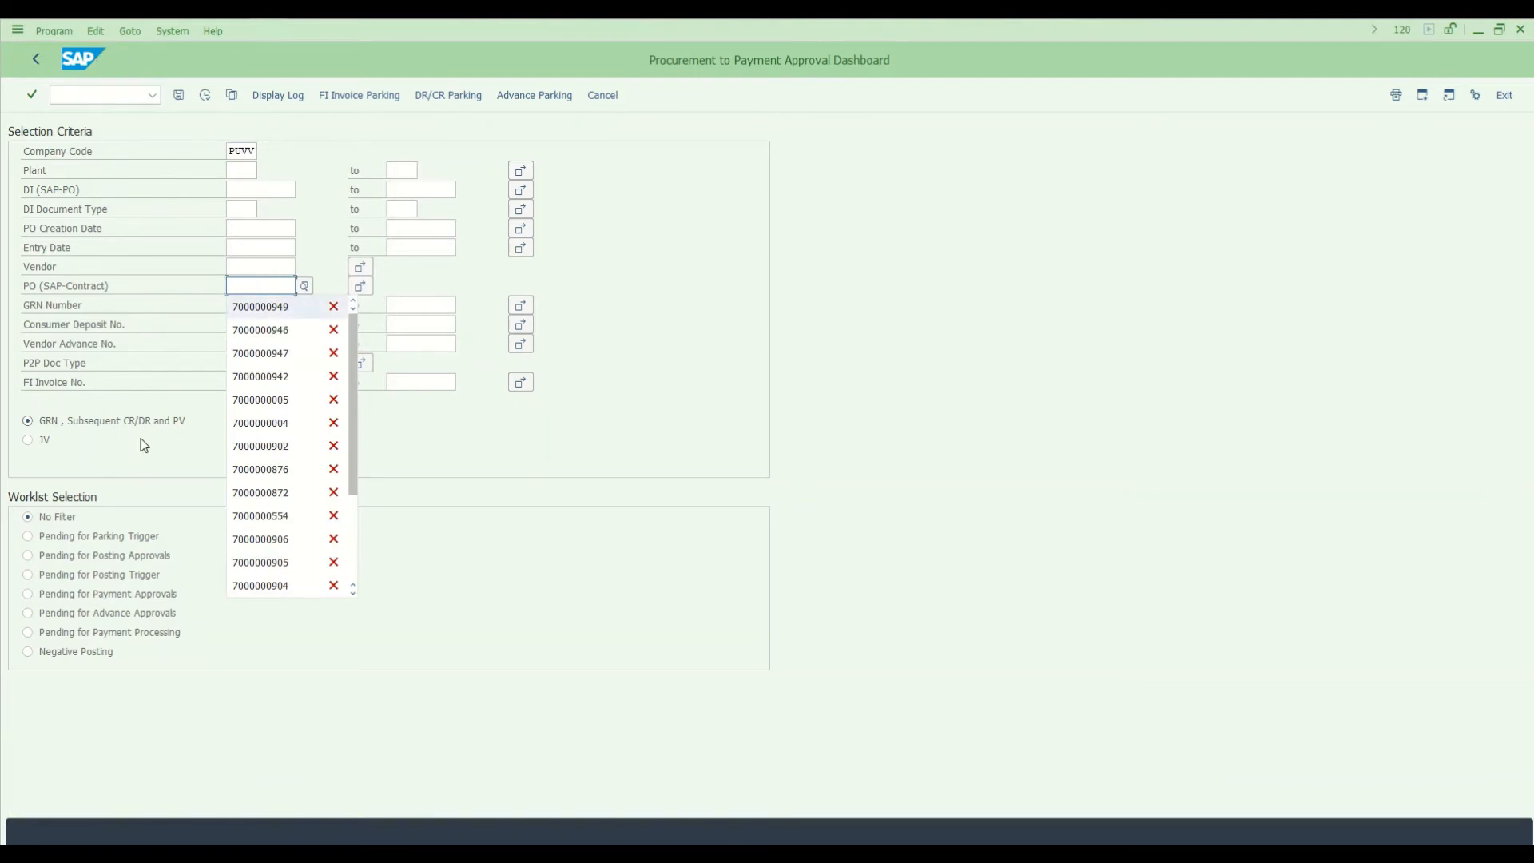
pyautogui.click(247, 307)
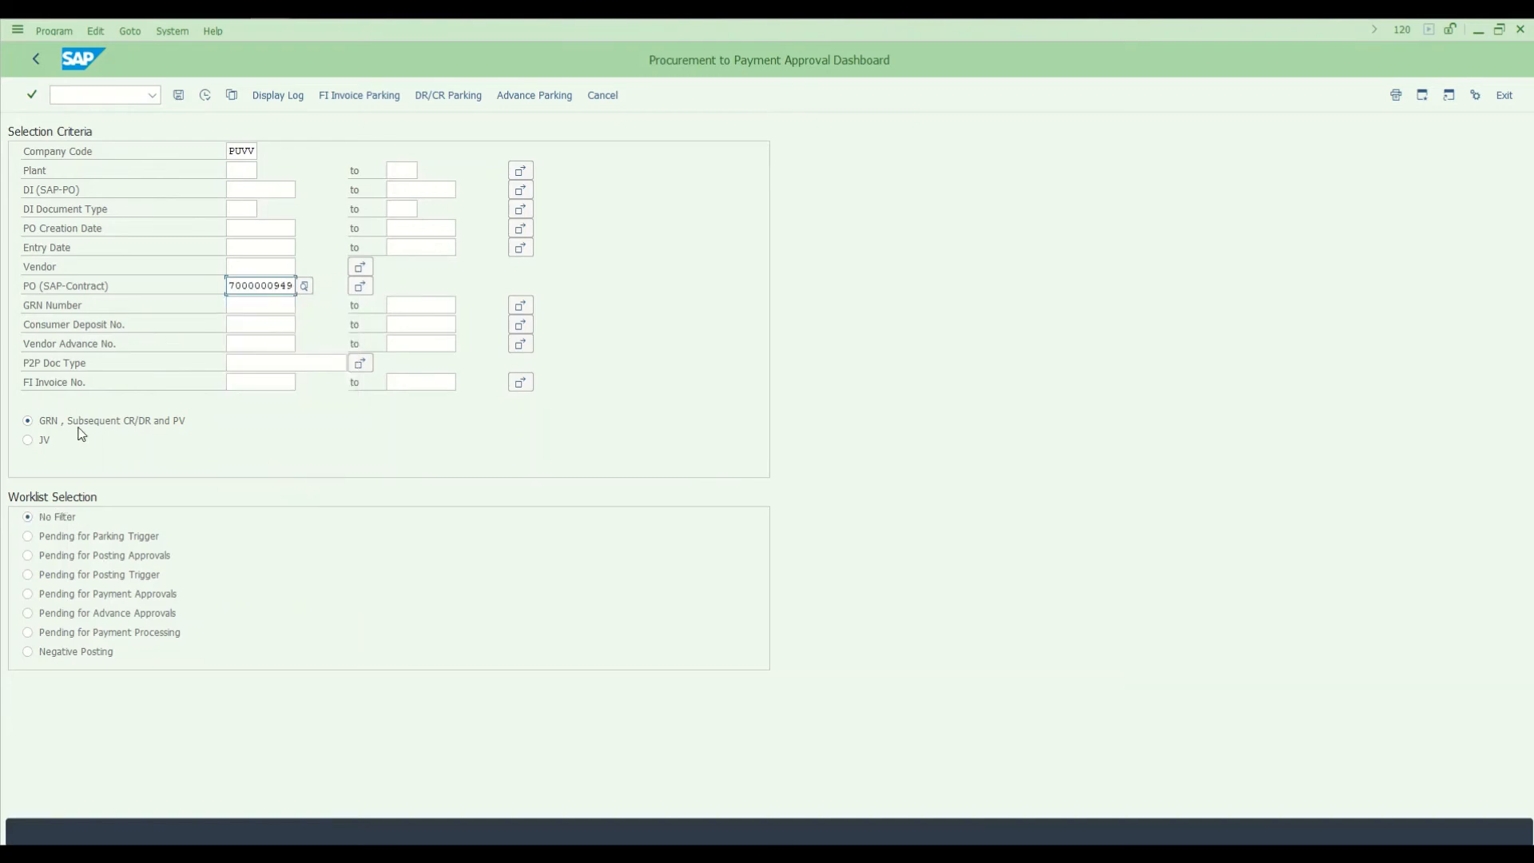
pyautogui.click(205, 96)
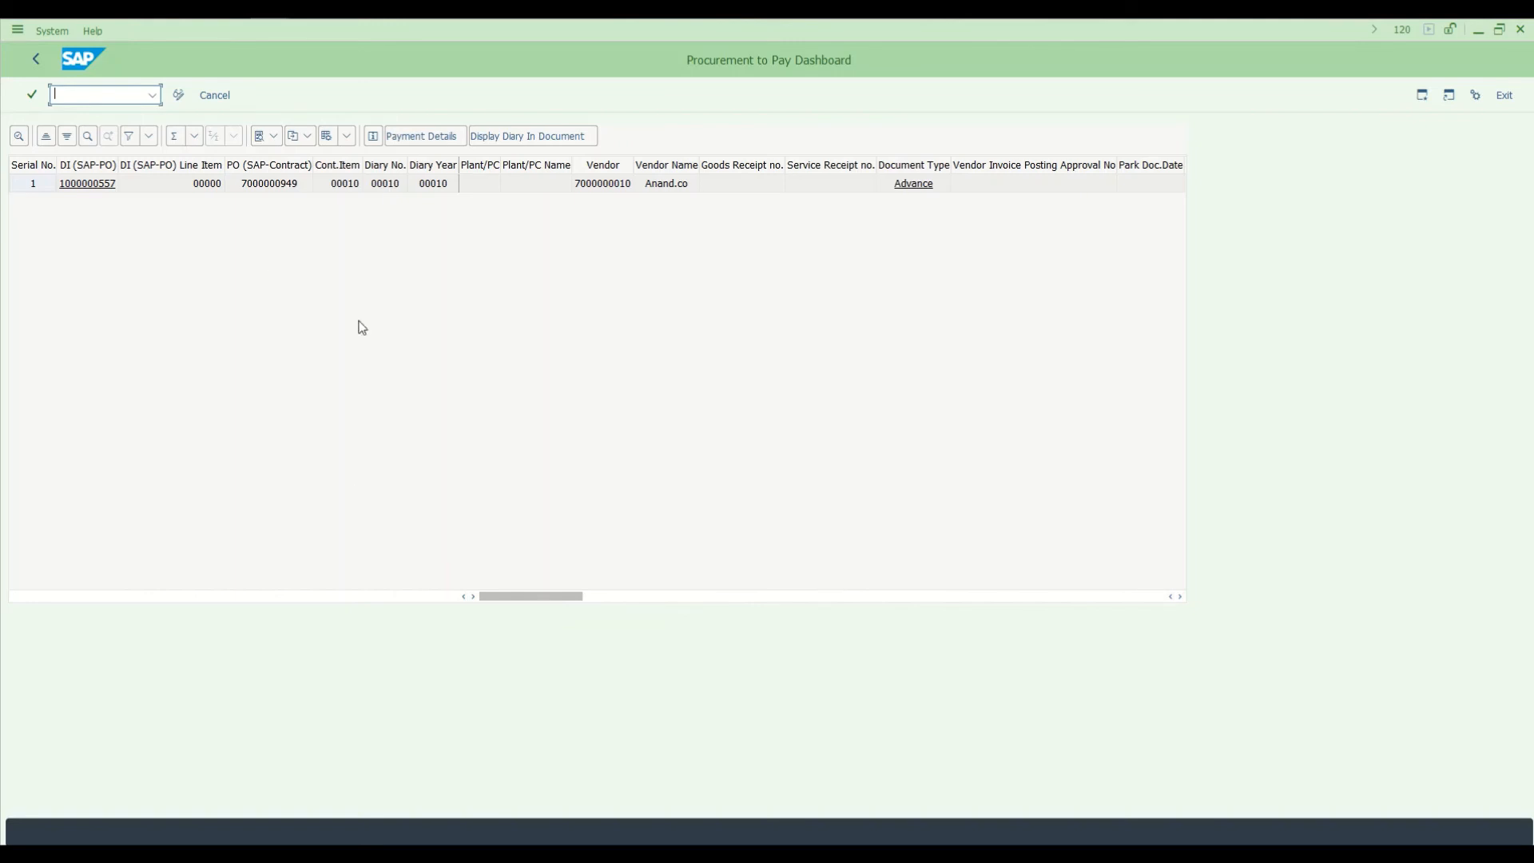
pyautogui.write('/n')
pyautogui.press('Return')
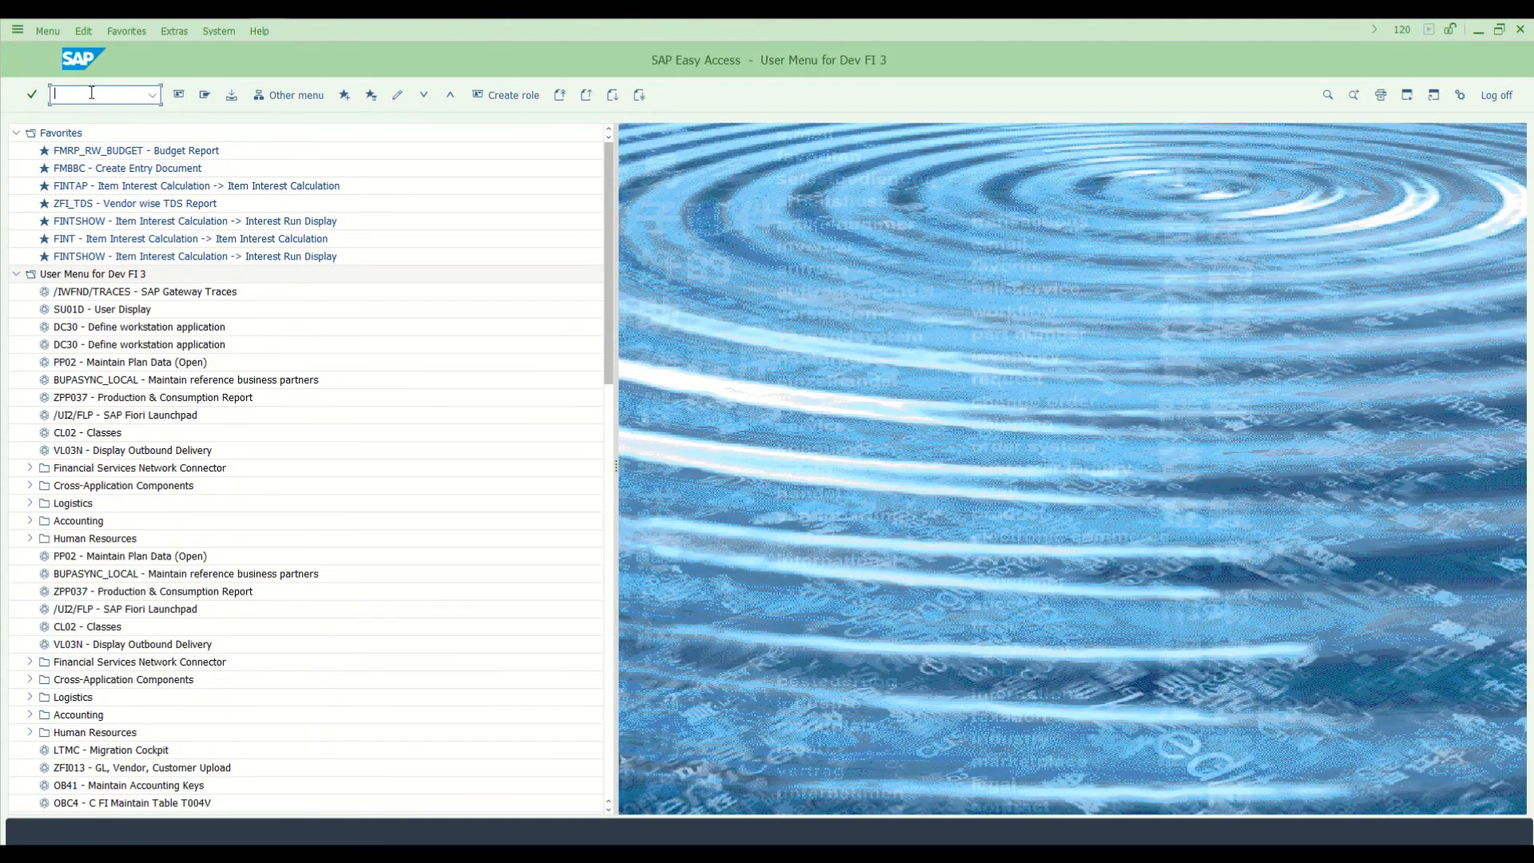